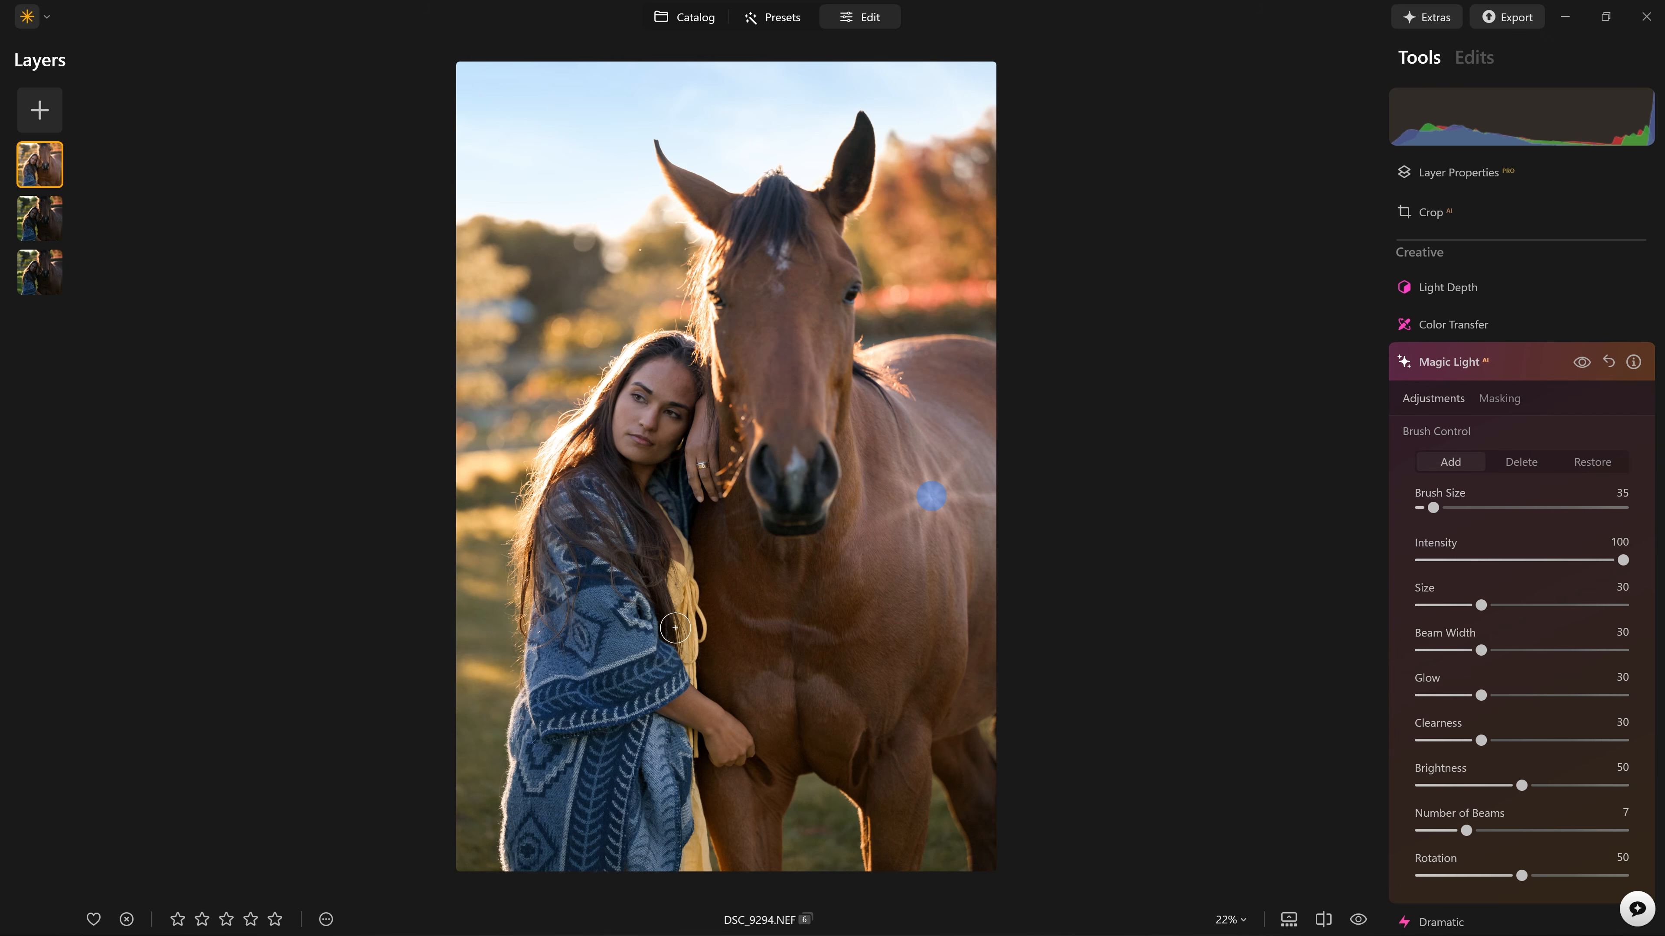
Step: Add small Magic Light flares on the woman's yellow dress, at the photo's left edge and in the background trees
{"action": "left_click", "coordinate": [675, 628]}
{"action": "left_click", "coordinate": [465, 432]}
{"action": "left_click", "coordinate": [568, 311]}
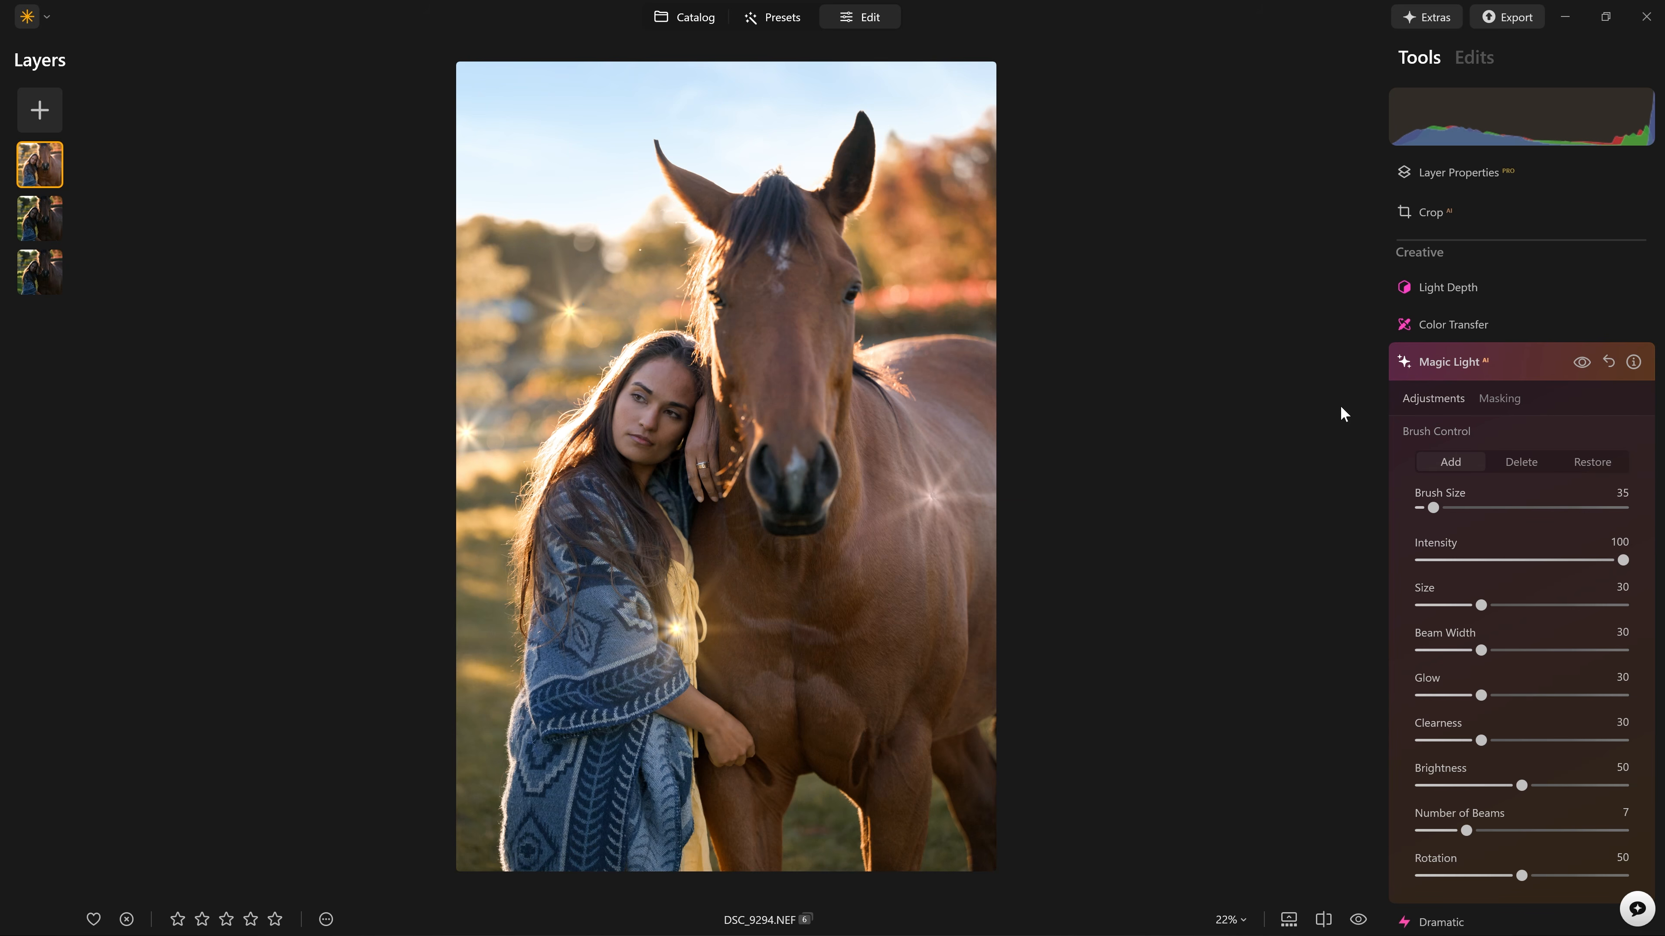
Step: Increase the Magic Light brush size to 86 and add larger flares beside the horse's eye and on its back
{"action": "left_click_drag", "start_coordinate": [1433, 507], "coordinate": [1460, 507]}
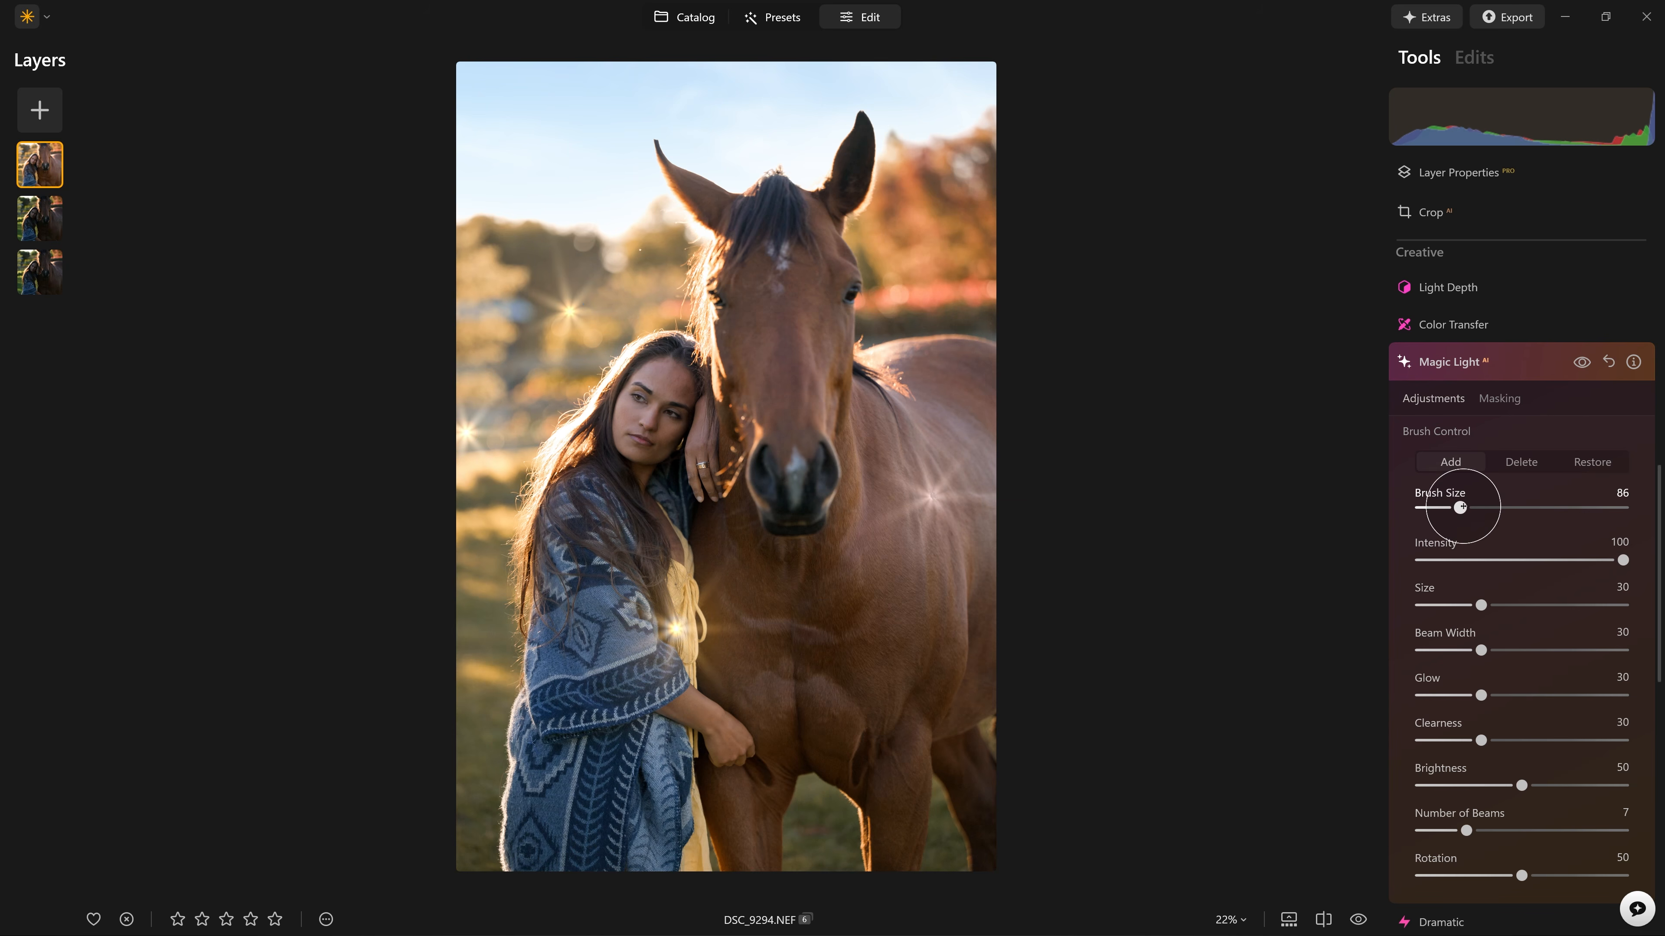
{"action": "left_click", "coordinate": [708, 293]}
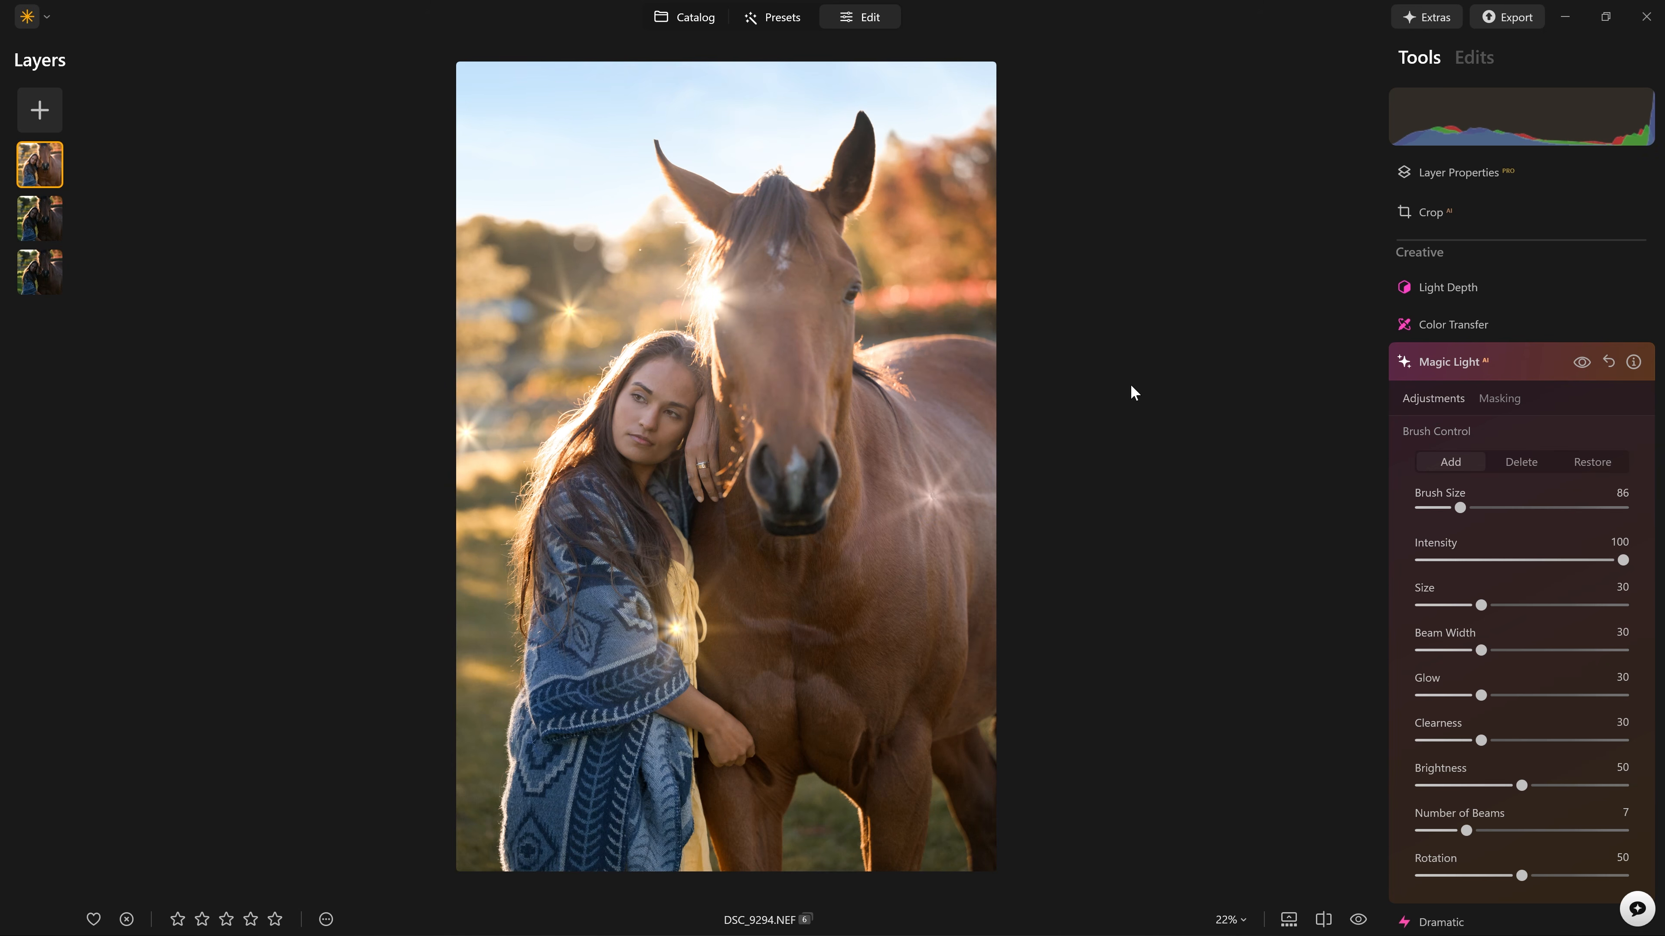
{"action": "left_click", "coordinate": [945, 337]}
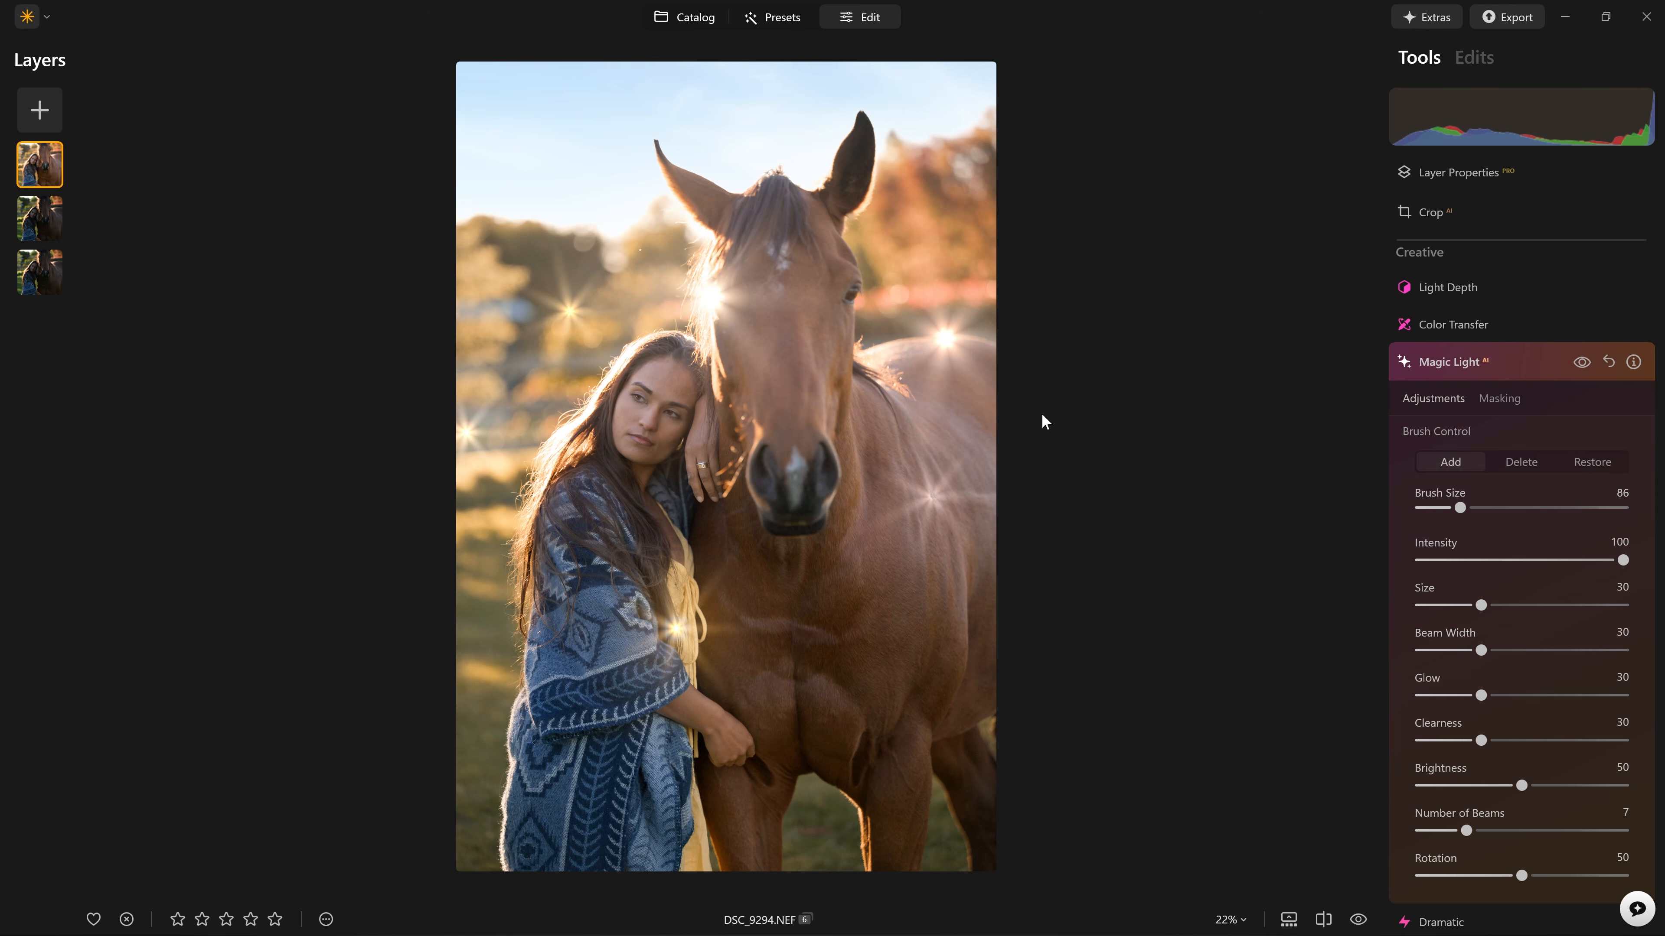
Step: Reset the Magic Light edit to remove all the painted flares
{"action": "left_click", "coordinate": [1617, 364]}
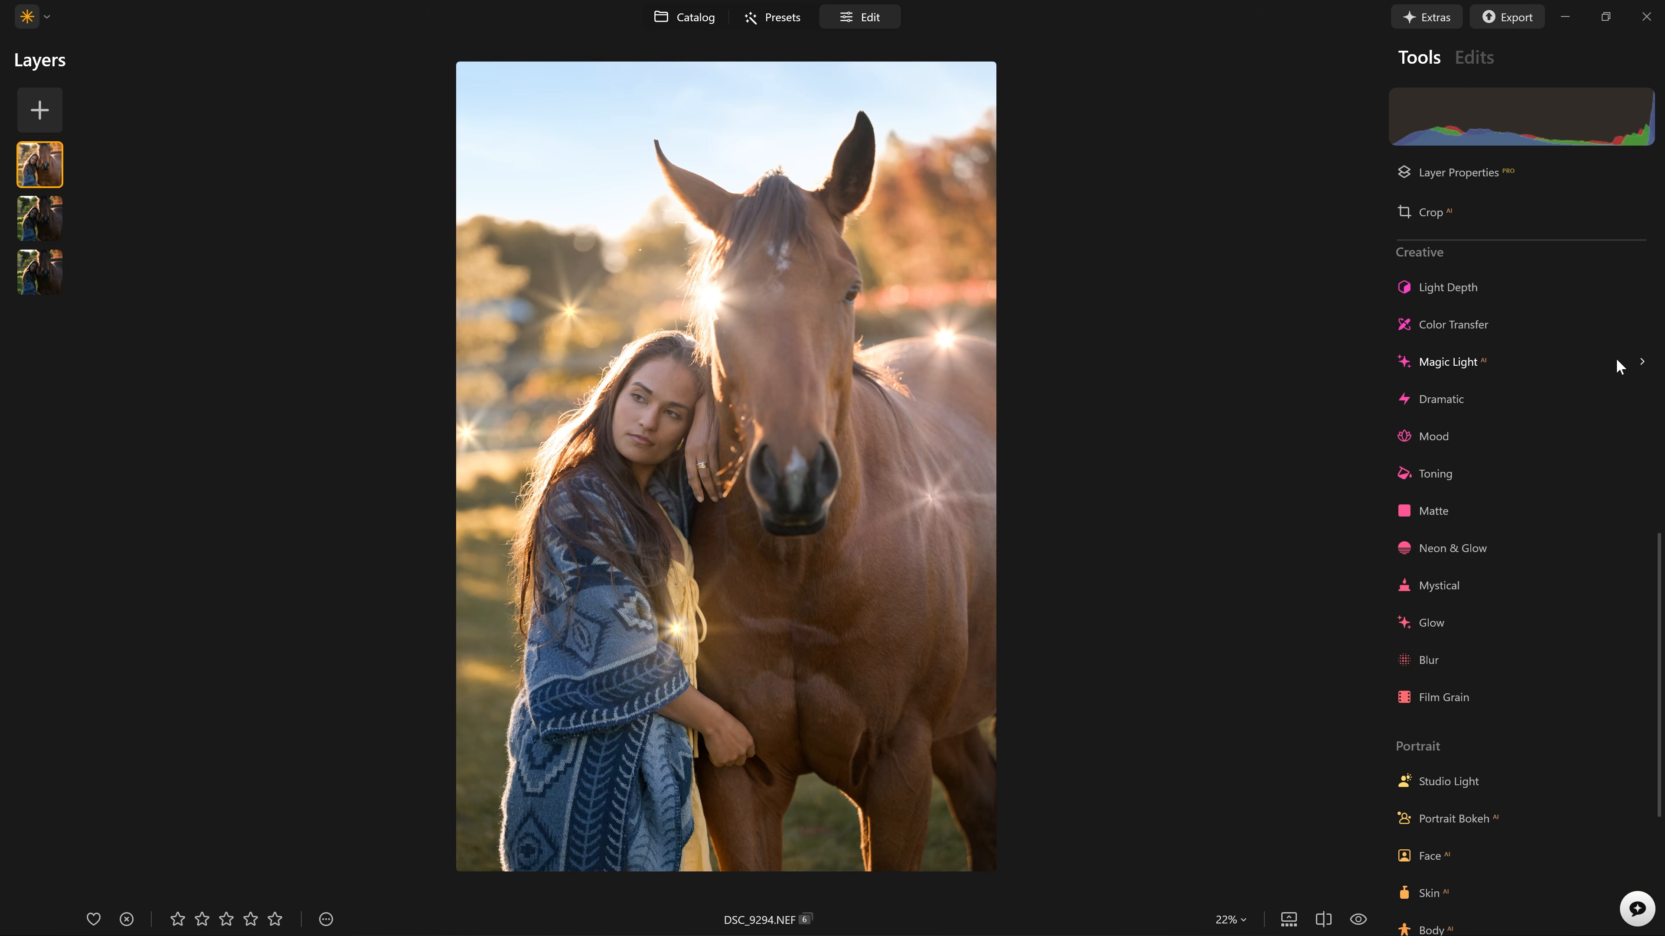
{"action": "left_click", "coordinate": [1474, 58]}
{"action": "left_click", "coordinate": [1636, 177]}
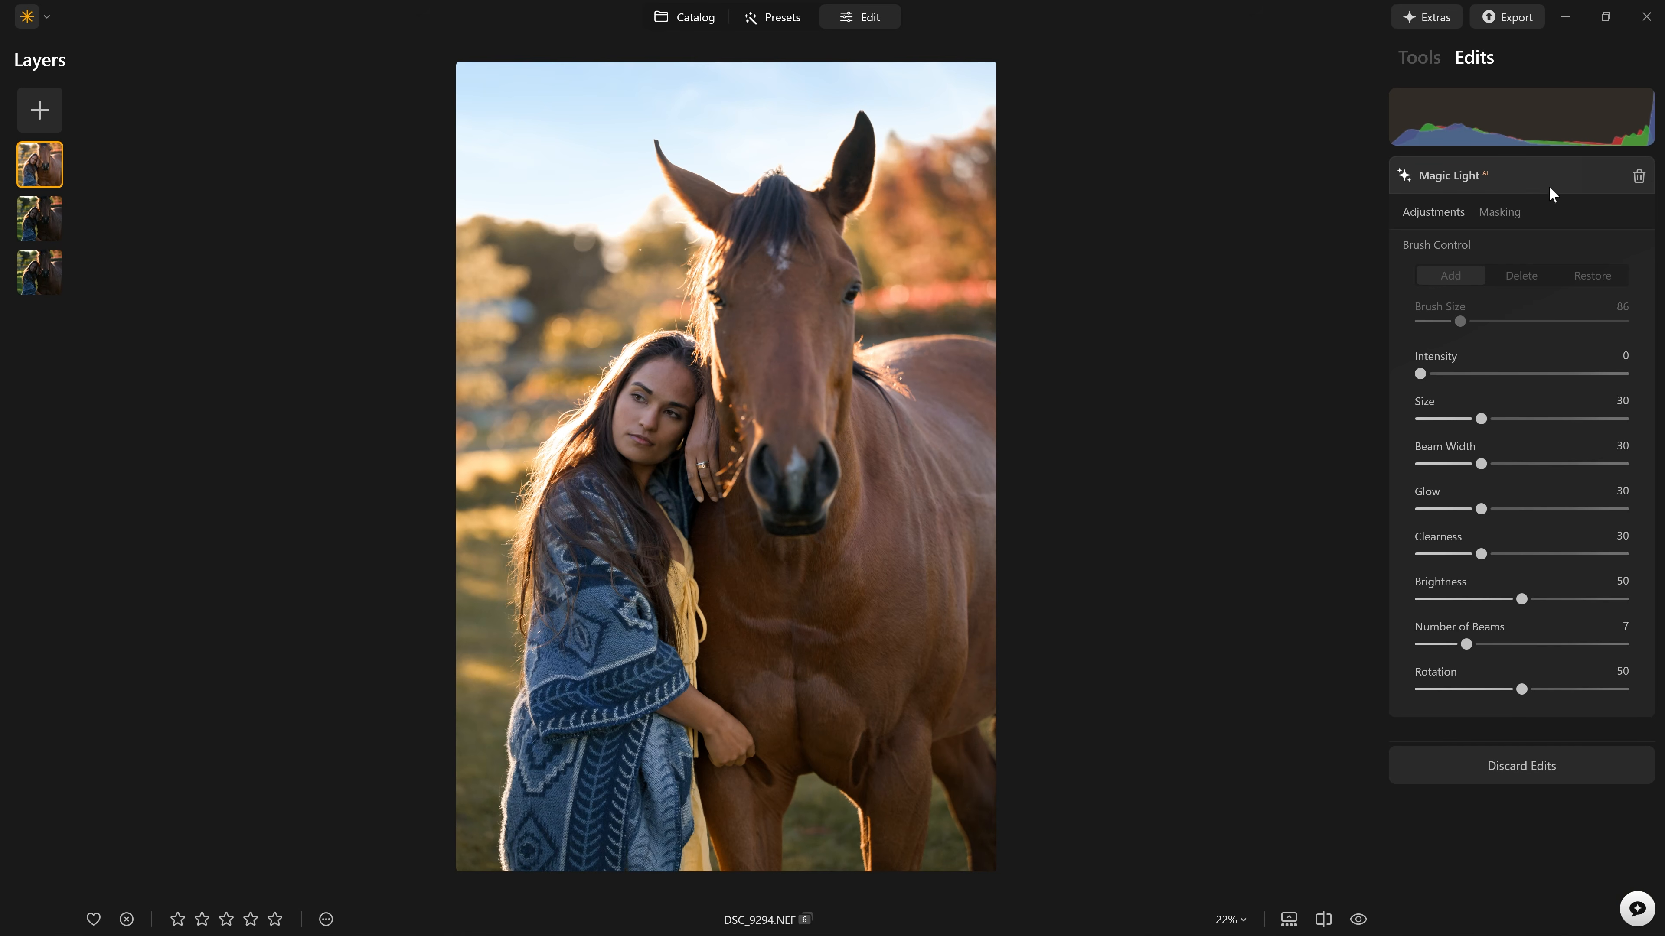
Step: Set Magic Light Intensity to 100 and add one light in the photo's upper-left corner
{"action": "left_click_drag", "start_coordinate": [1421, 374], "coordinate": [1465, 373]}
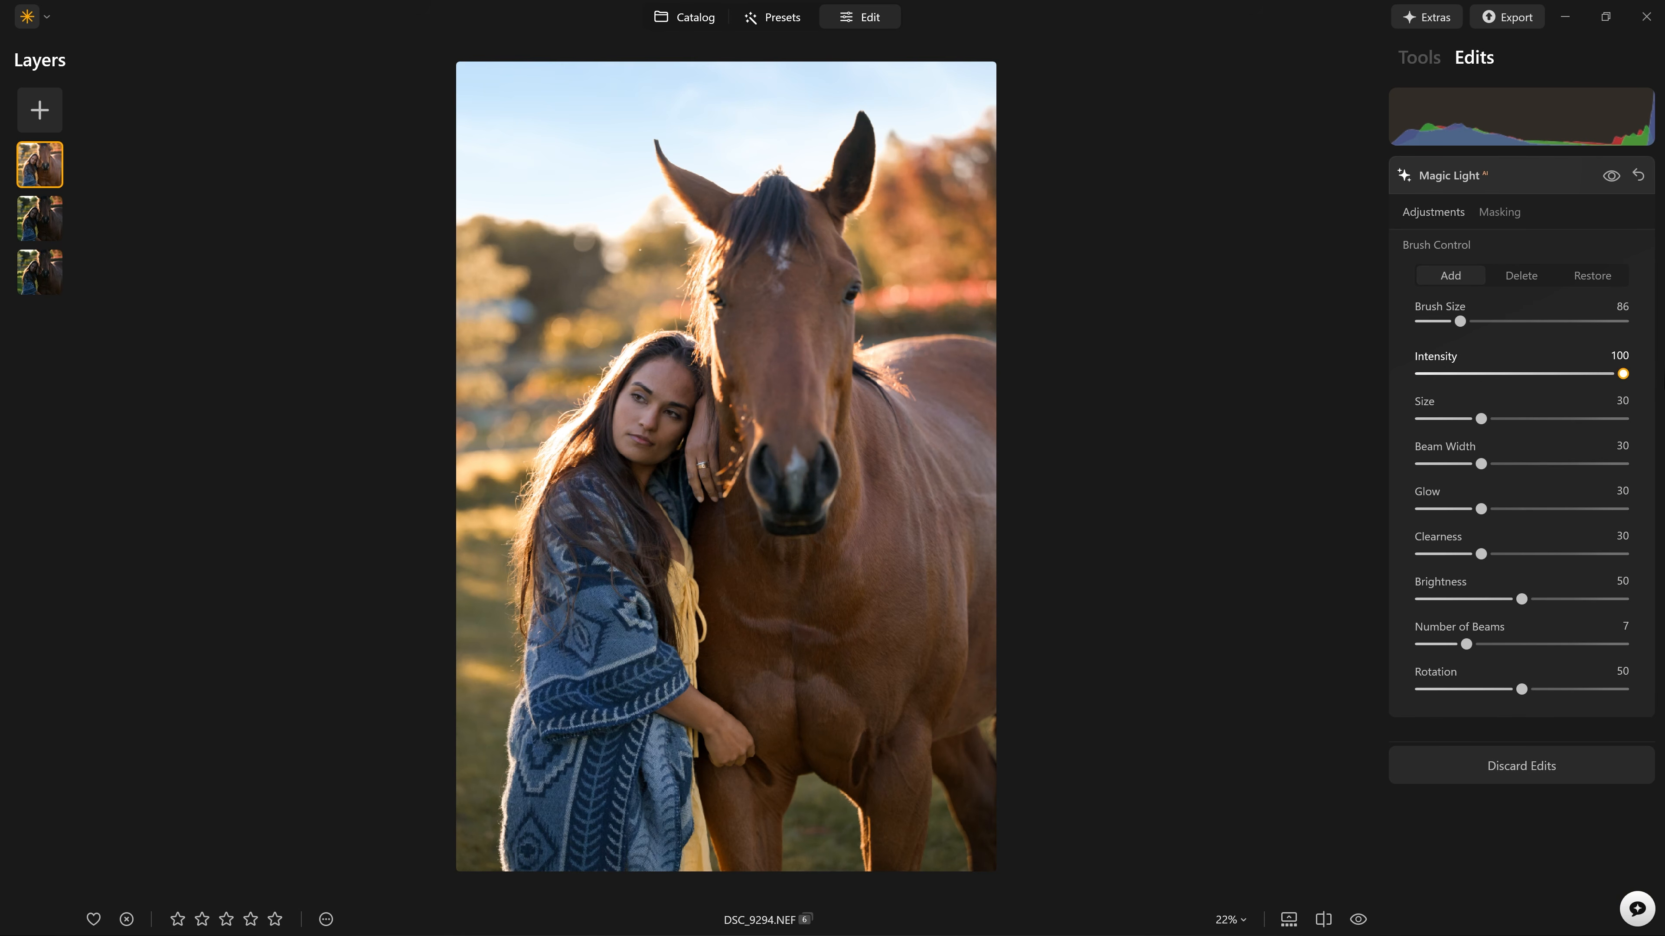
{"action": "left_click_drag", "start_coordinate": [1622, 374], "coordinate": [1645, 372]}
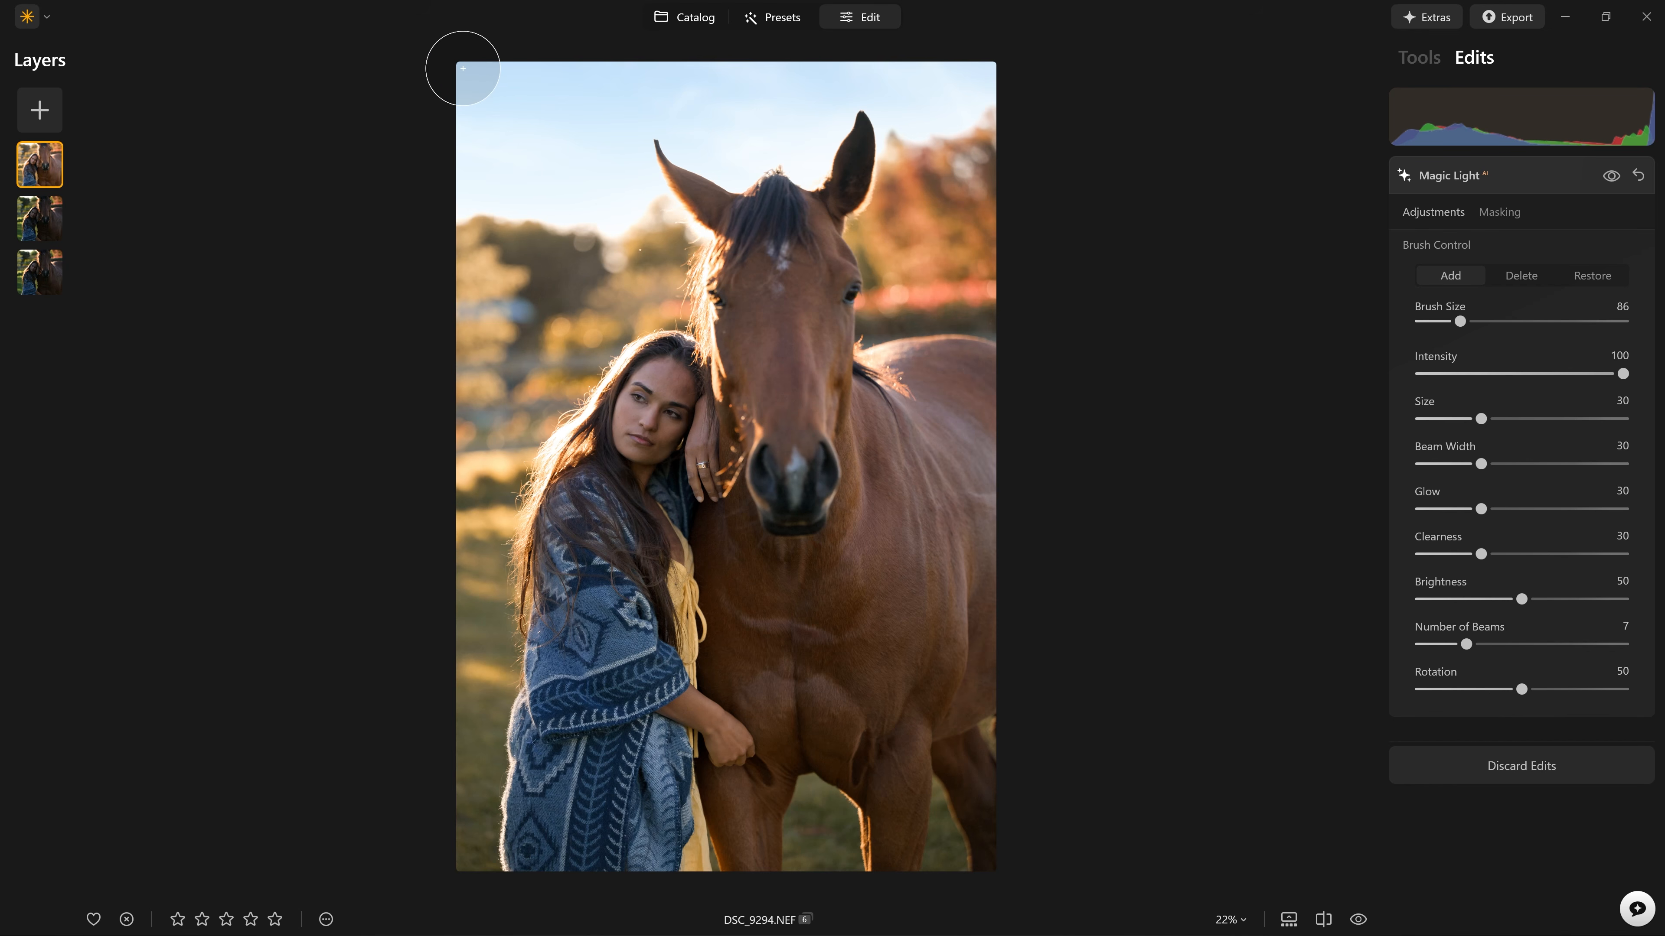
{"action": "left_click", "coordinate": [464, 68]}
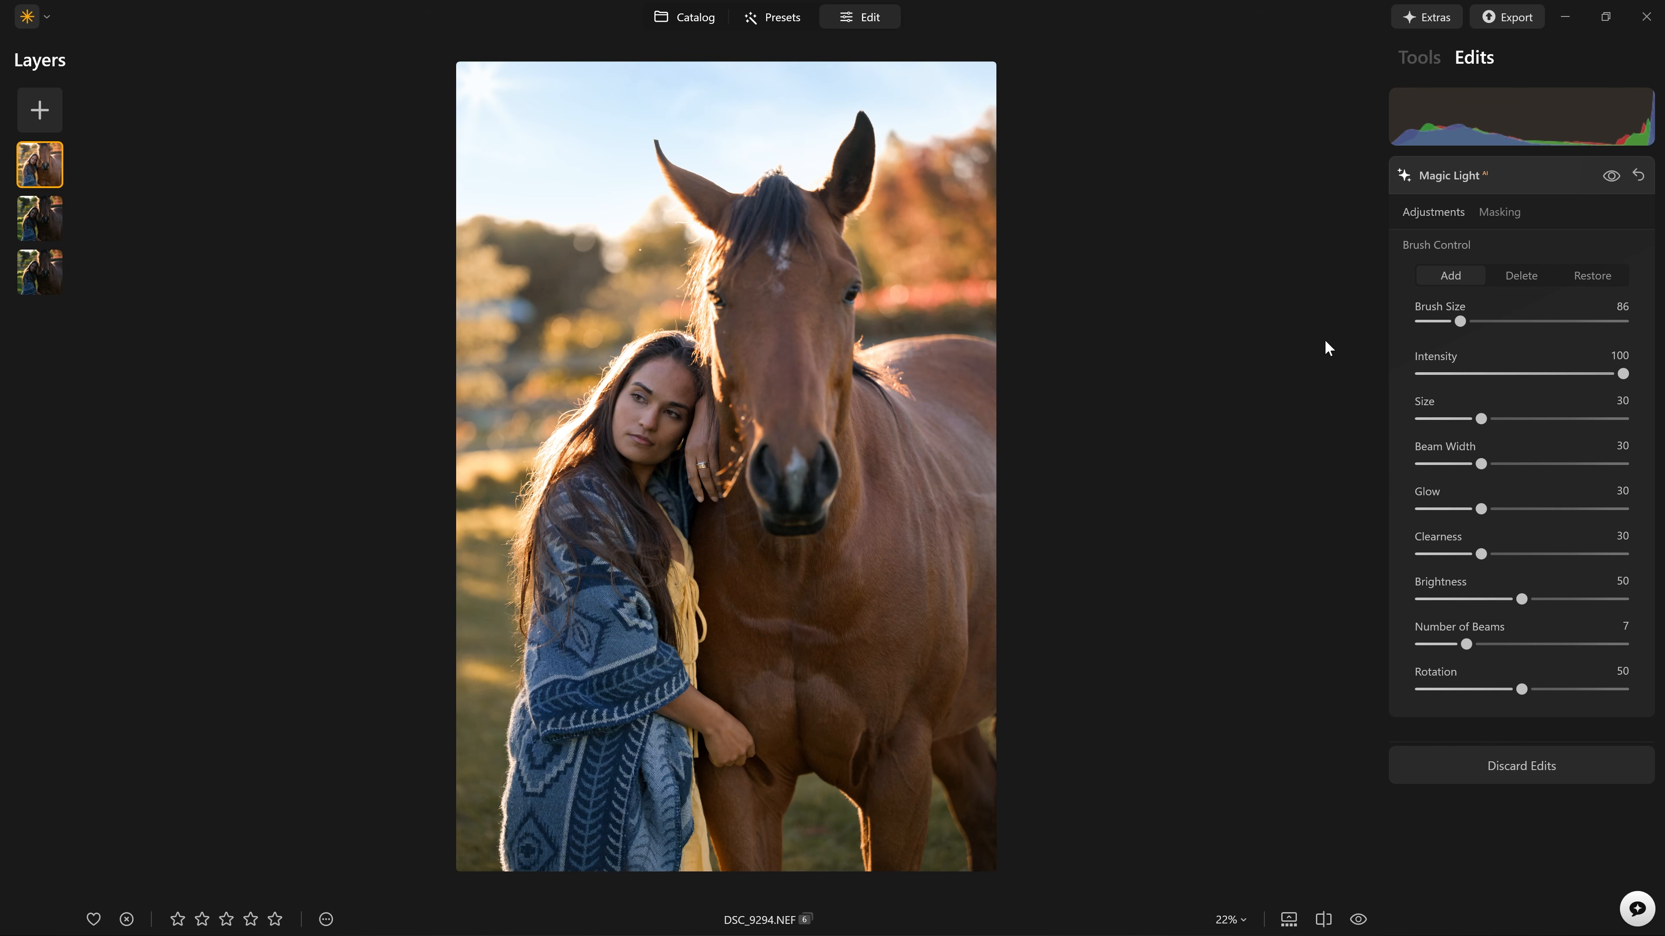
Step: Shape the corner light with Size 84, Glow 76 and Number of Beams 2
{"action": "left_click_drag", "start_coordinate": [1481, 419], "coordinate": [1589, 450]}
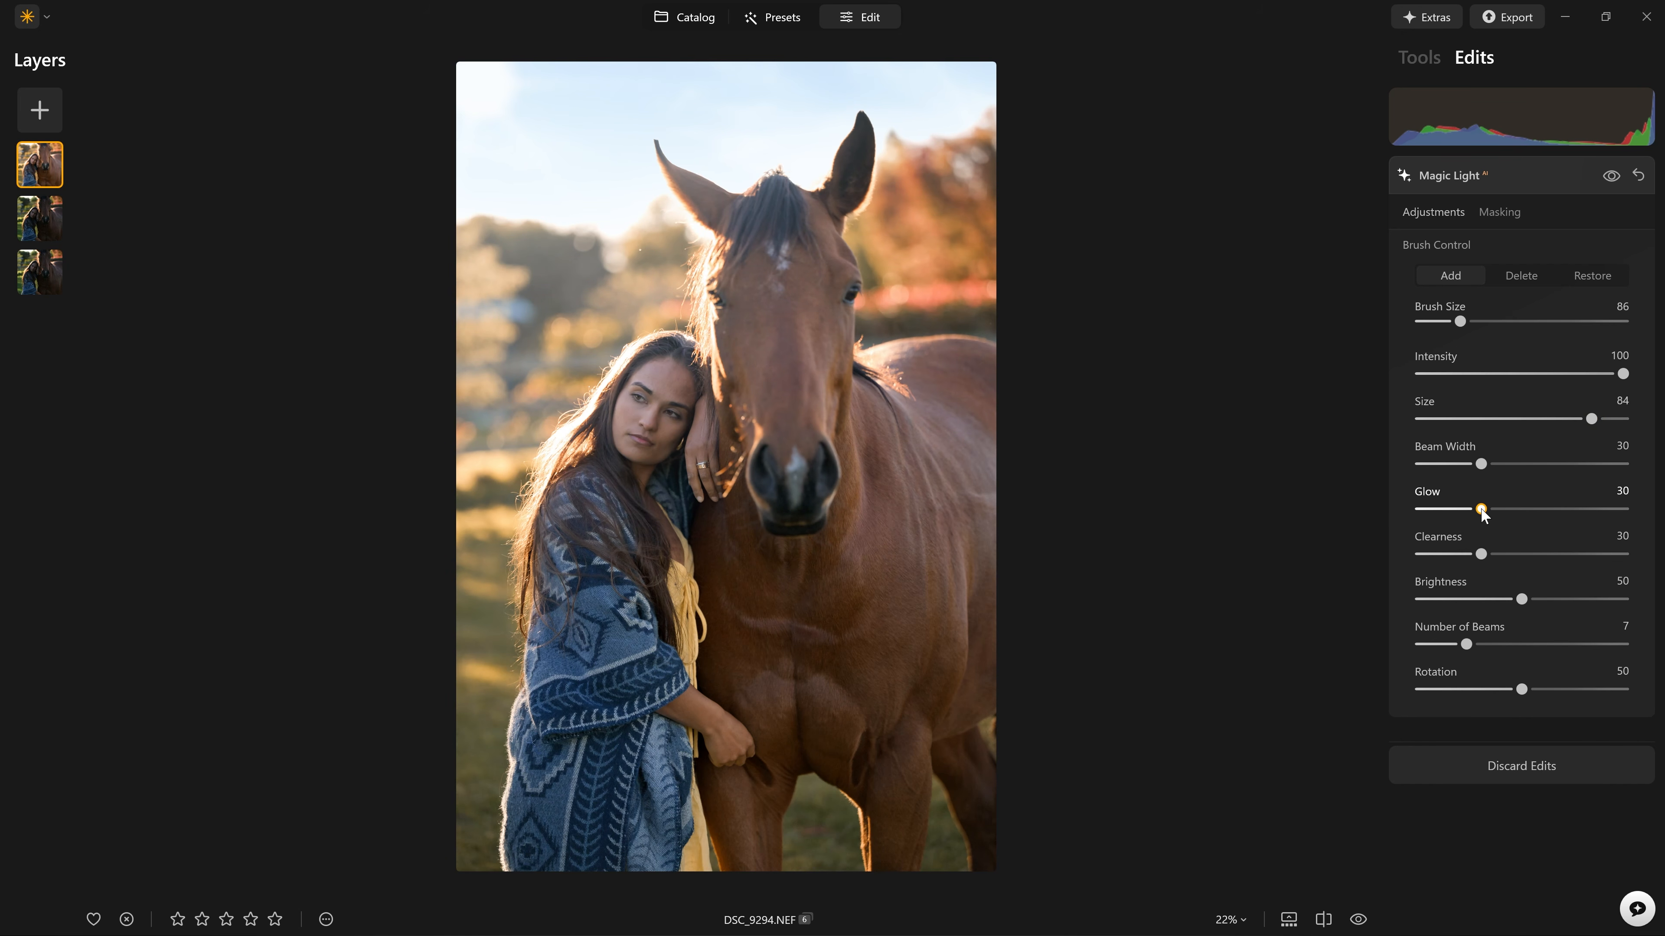
{"action": "mouse_move", "coordinate": [1483, 516]}
{"action": "left_mouse_down"}
{"action": "mouse_move", "coordinate": [1569, 512]}
{"action": "mouse_move", "coordinate": [1458, 519]}
{"action": "mouse_move", "coordinate": [1648, 522]}
{"action": "mouse_move", "coordinate": [1476, 519]}
{"action": "mouse_move", "coordinate": [1575, 515]}
{"action": "left_mouse_up"}
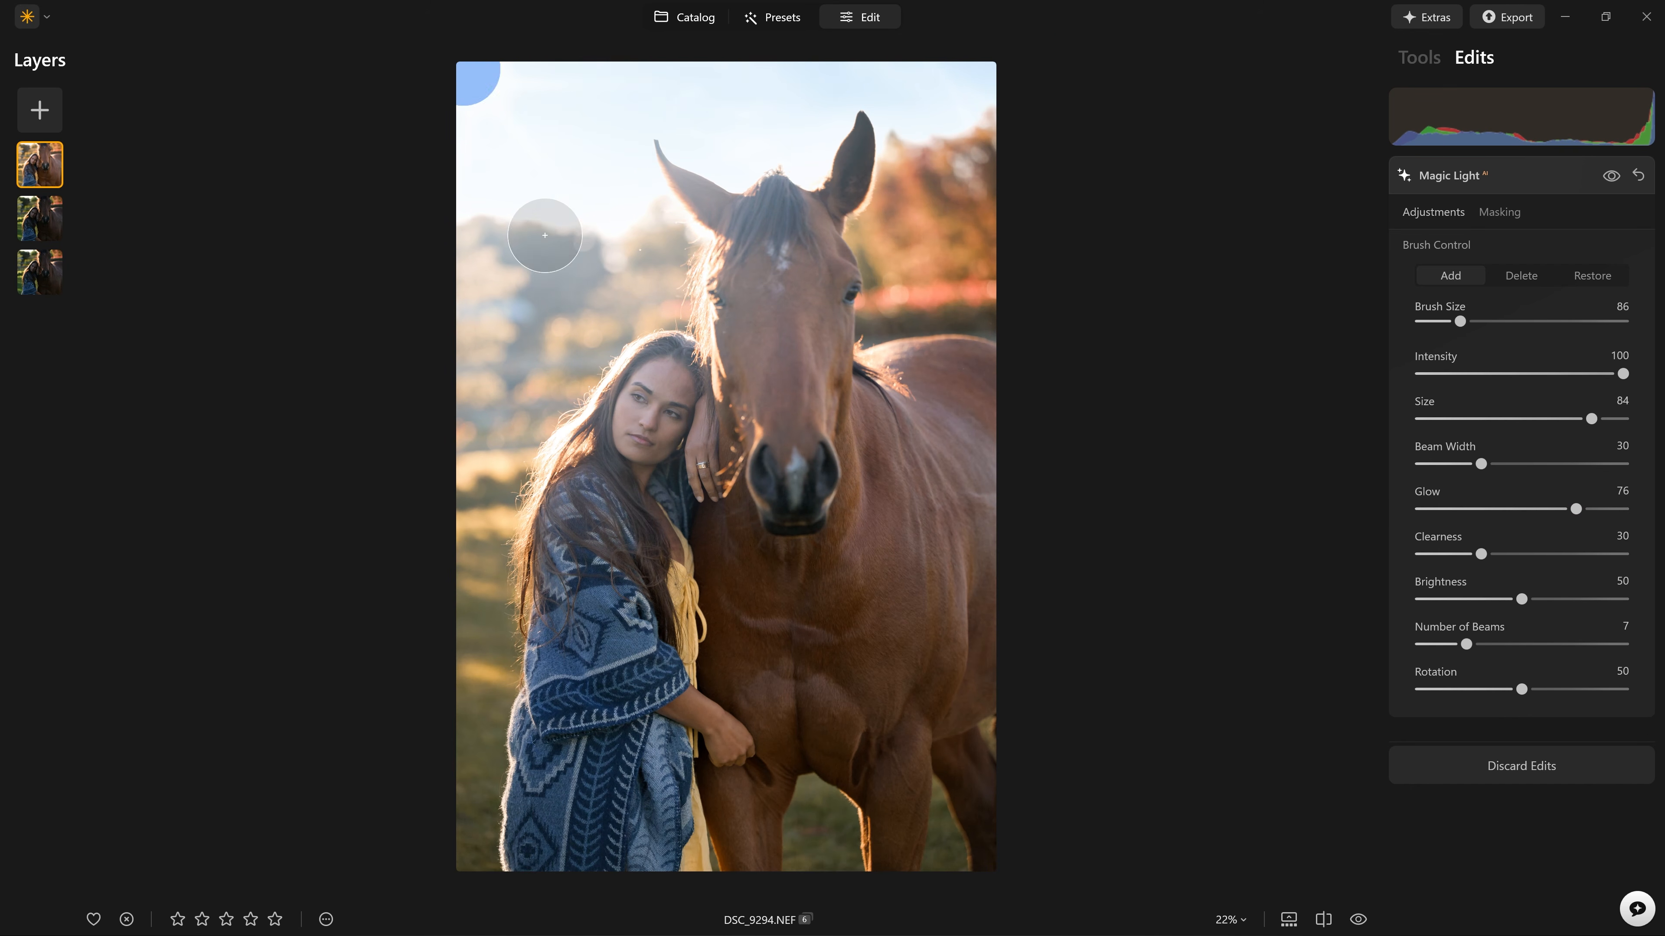
{"action": "scroll", "coordinate": [609, 218], "scroll_direction": "up", "scroll_amount": 1}
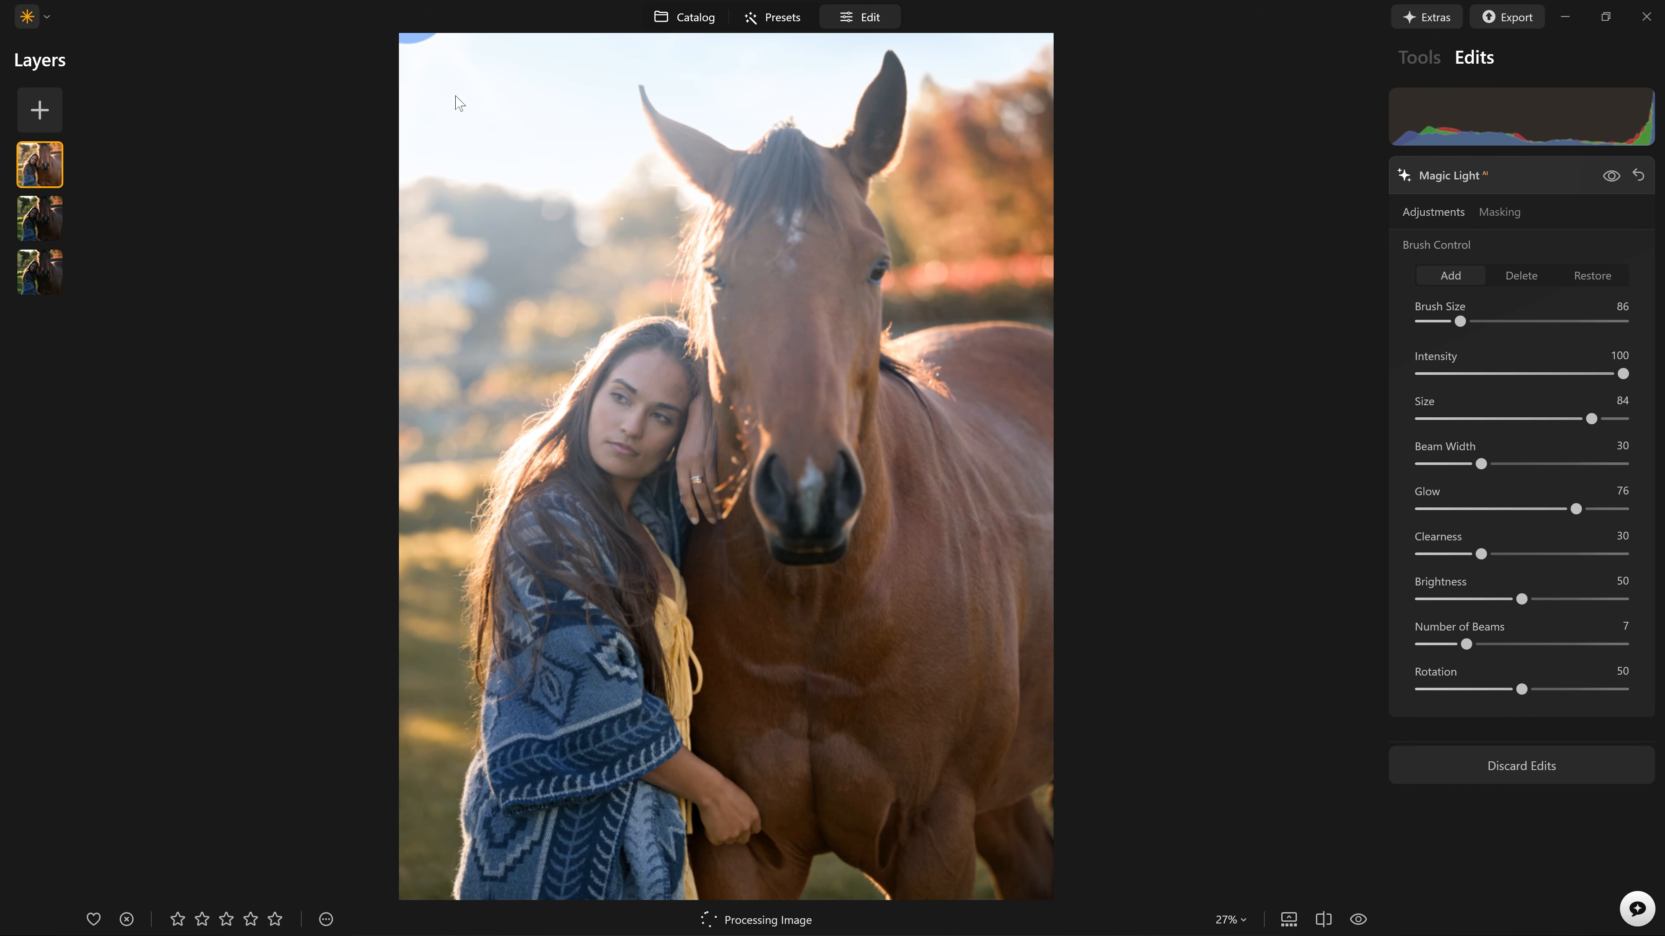
{"action": "scroll", "coordinate": [923, 281], "scroll_direction": "down", "scroll_amount": 1}
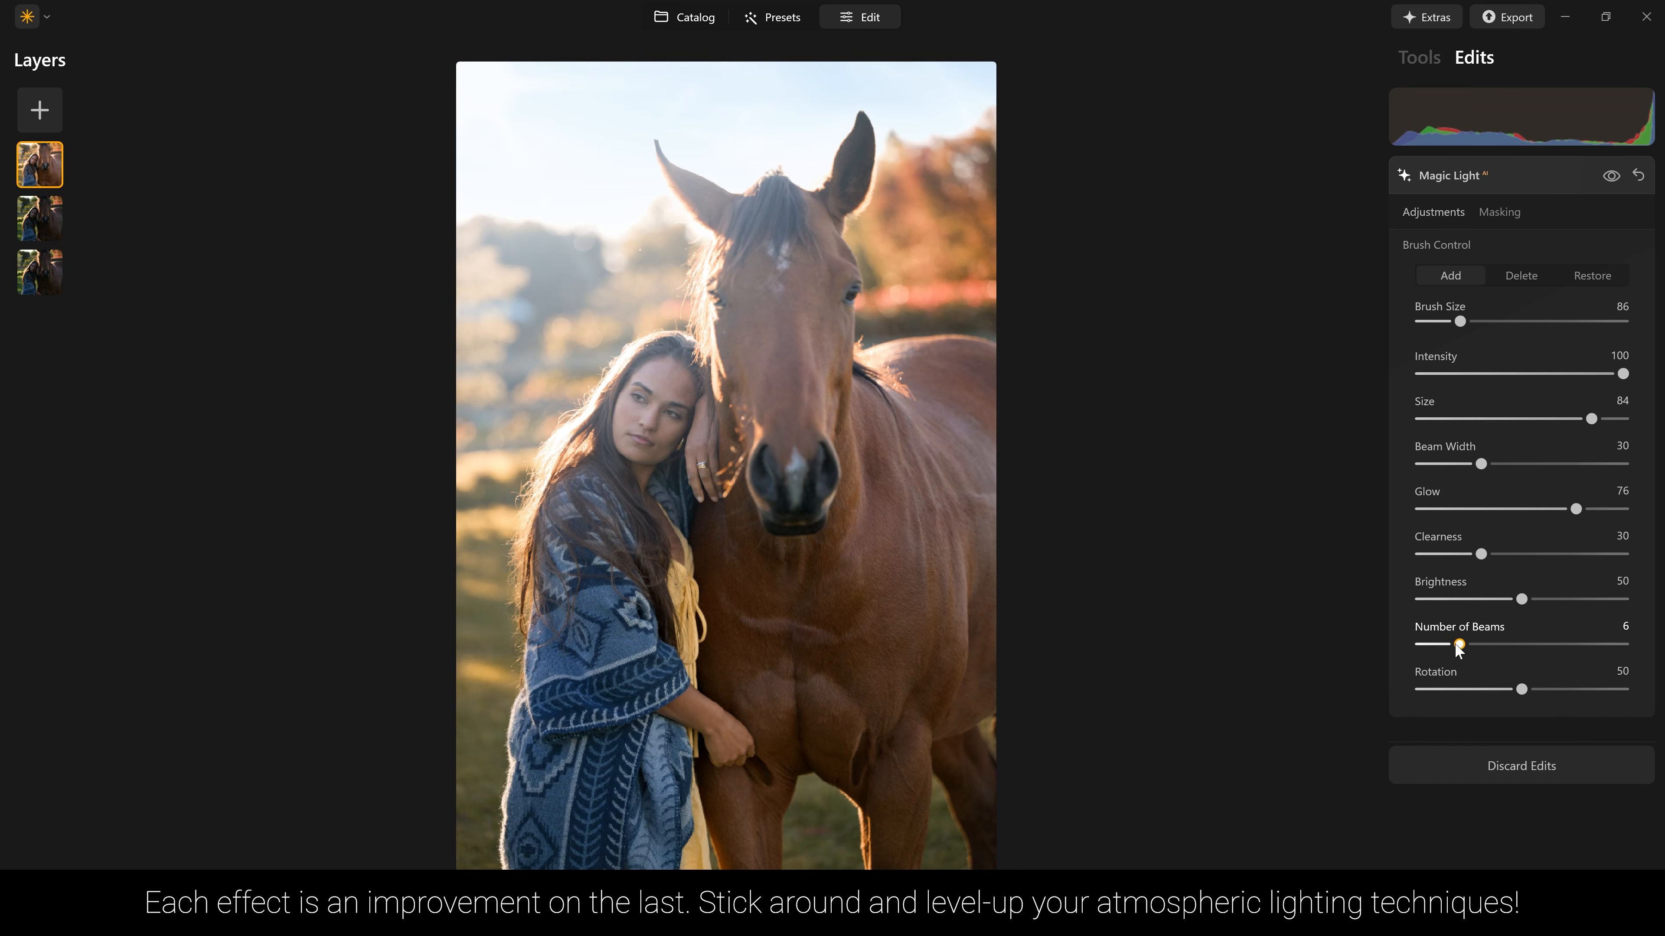
{"action": "left_click_drag", "start_coordinate": [1419, 646], "coordinate": [1604, 646]}
{"action": "left_click_drag", "start_coordinate": [1505, 664], "coordinate": [1379, 652]}
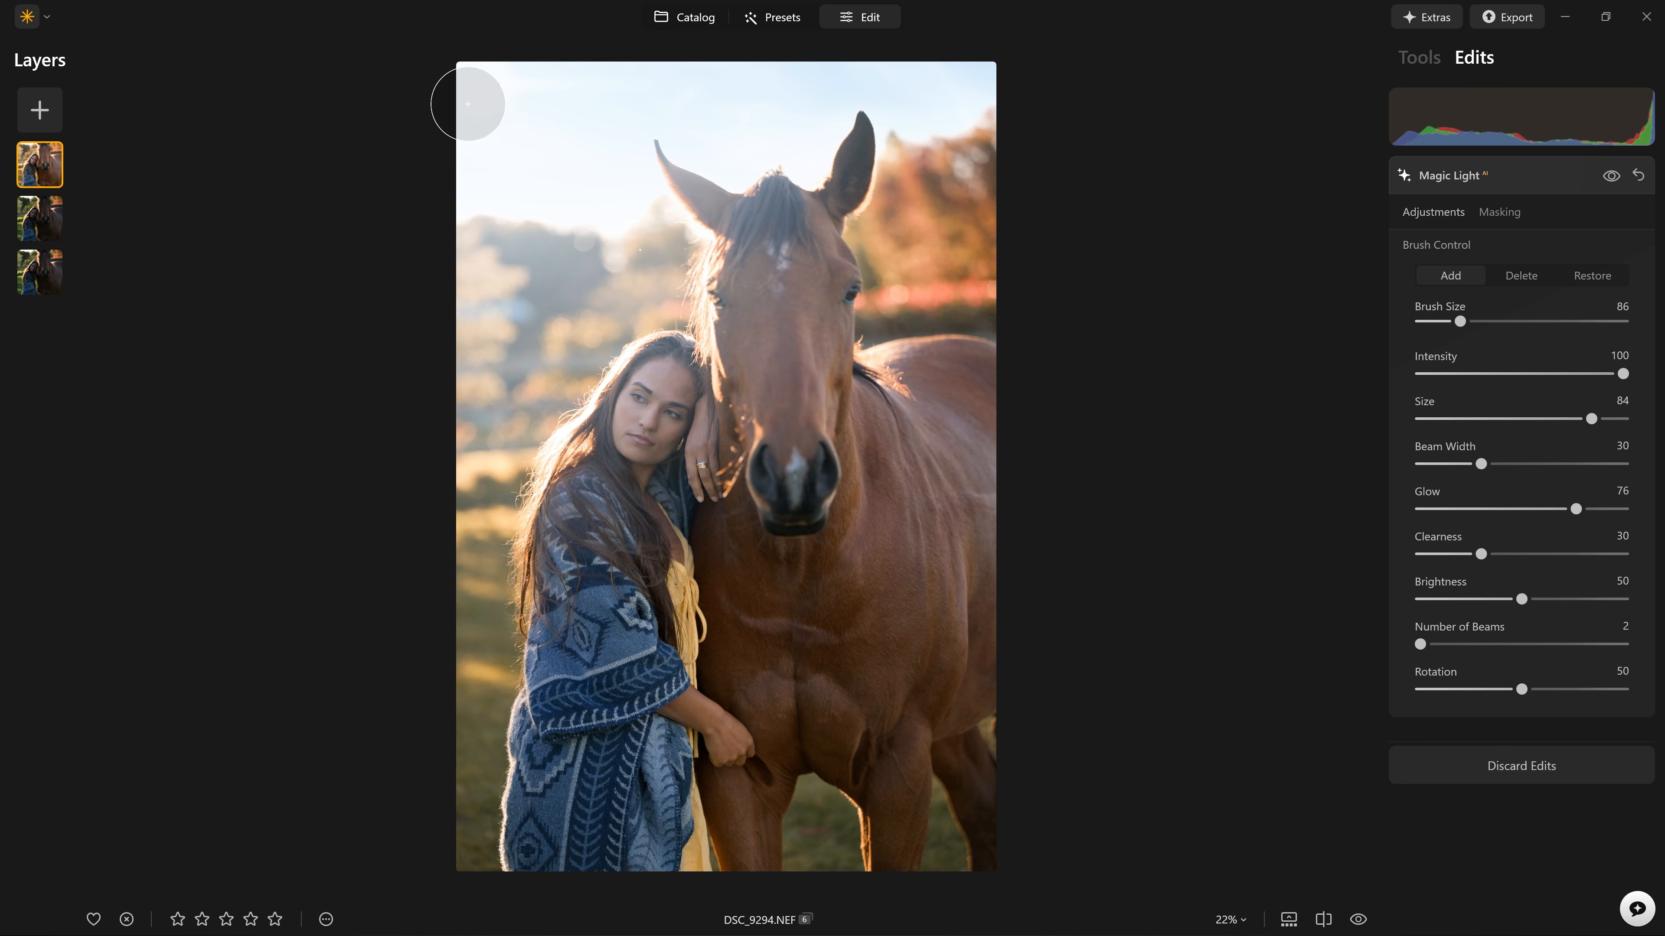
Step: Compare the photo with and without the Magic Light effect
{"action": "left_click", "coordinate": [1612, 184]}
{"action": "left_click", "coordinate": [1611, 183]}
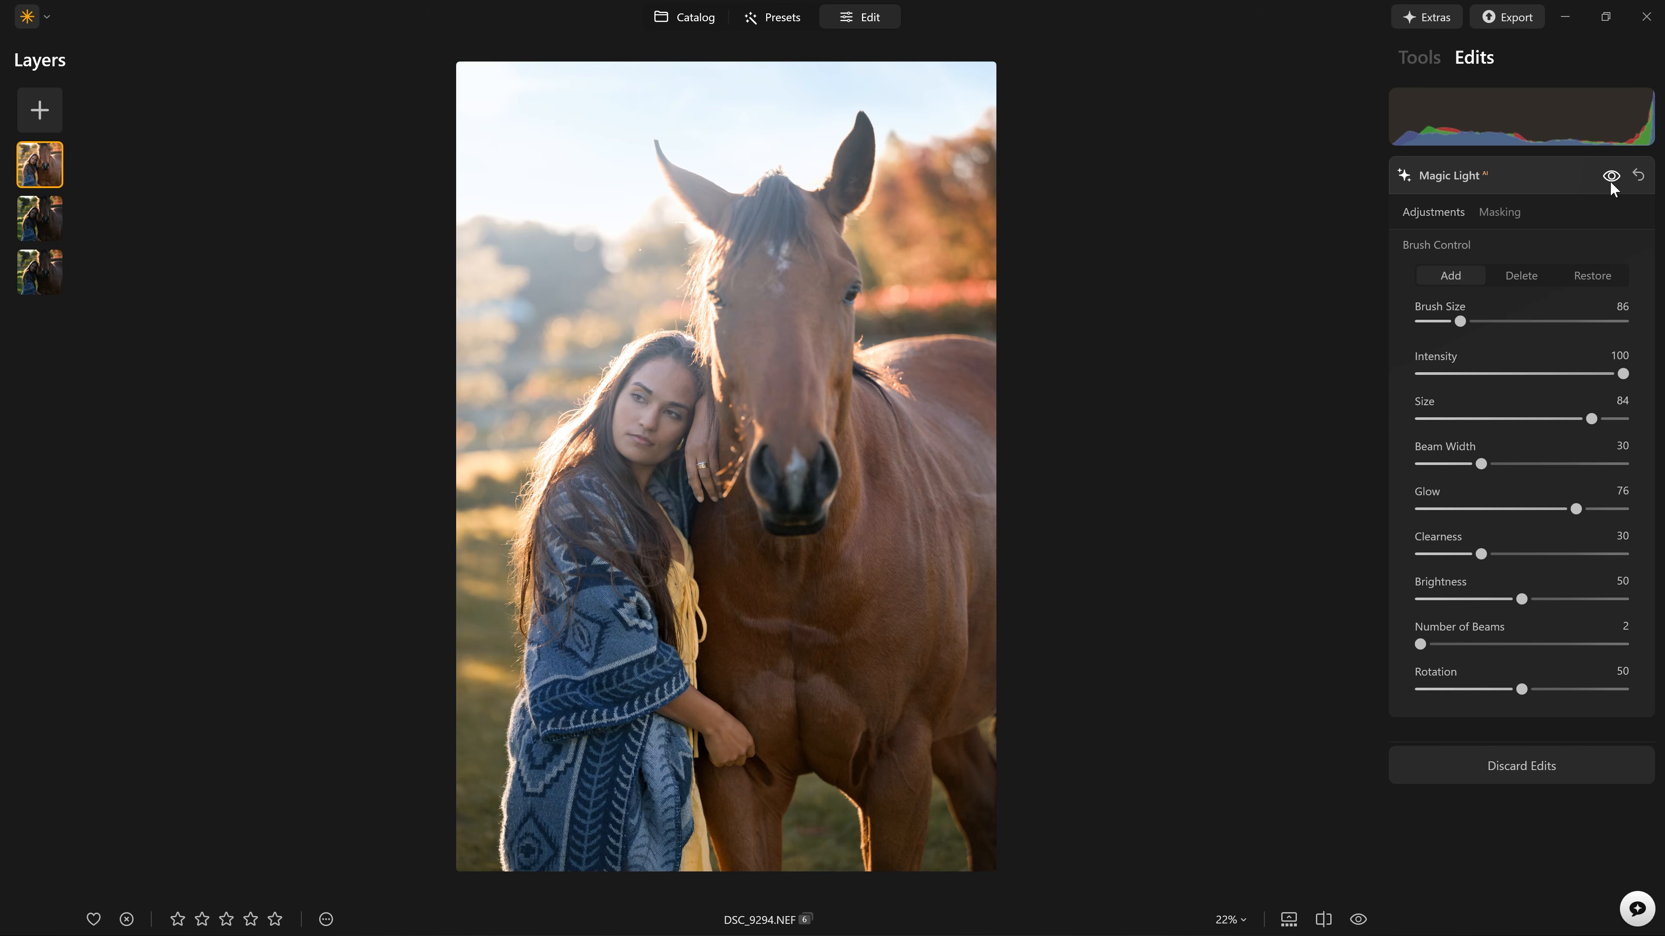
{"action": "left_click", "coordinate": [1611, 181]}
{"action": "left_click", "coordinate": [1612, 184]}
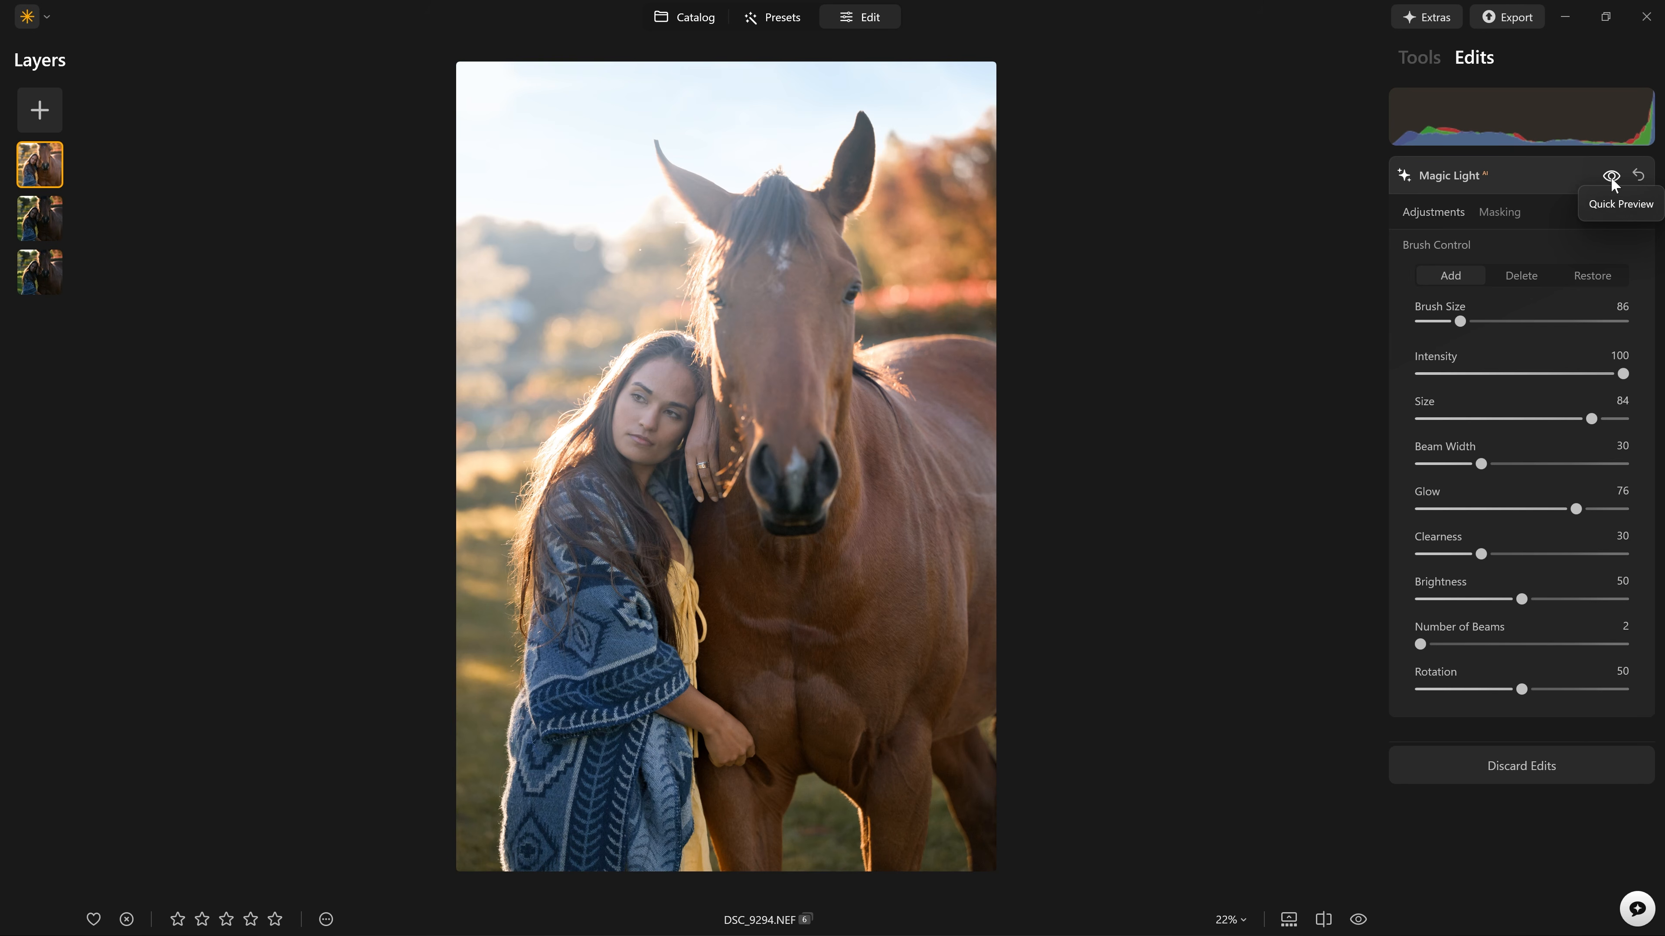
{"action": "left_click", "coordinate": [1612, 184]}
{"action": "left_click", "coordinate": [1611, 177]}
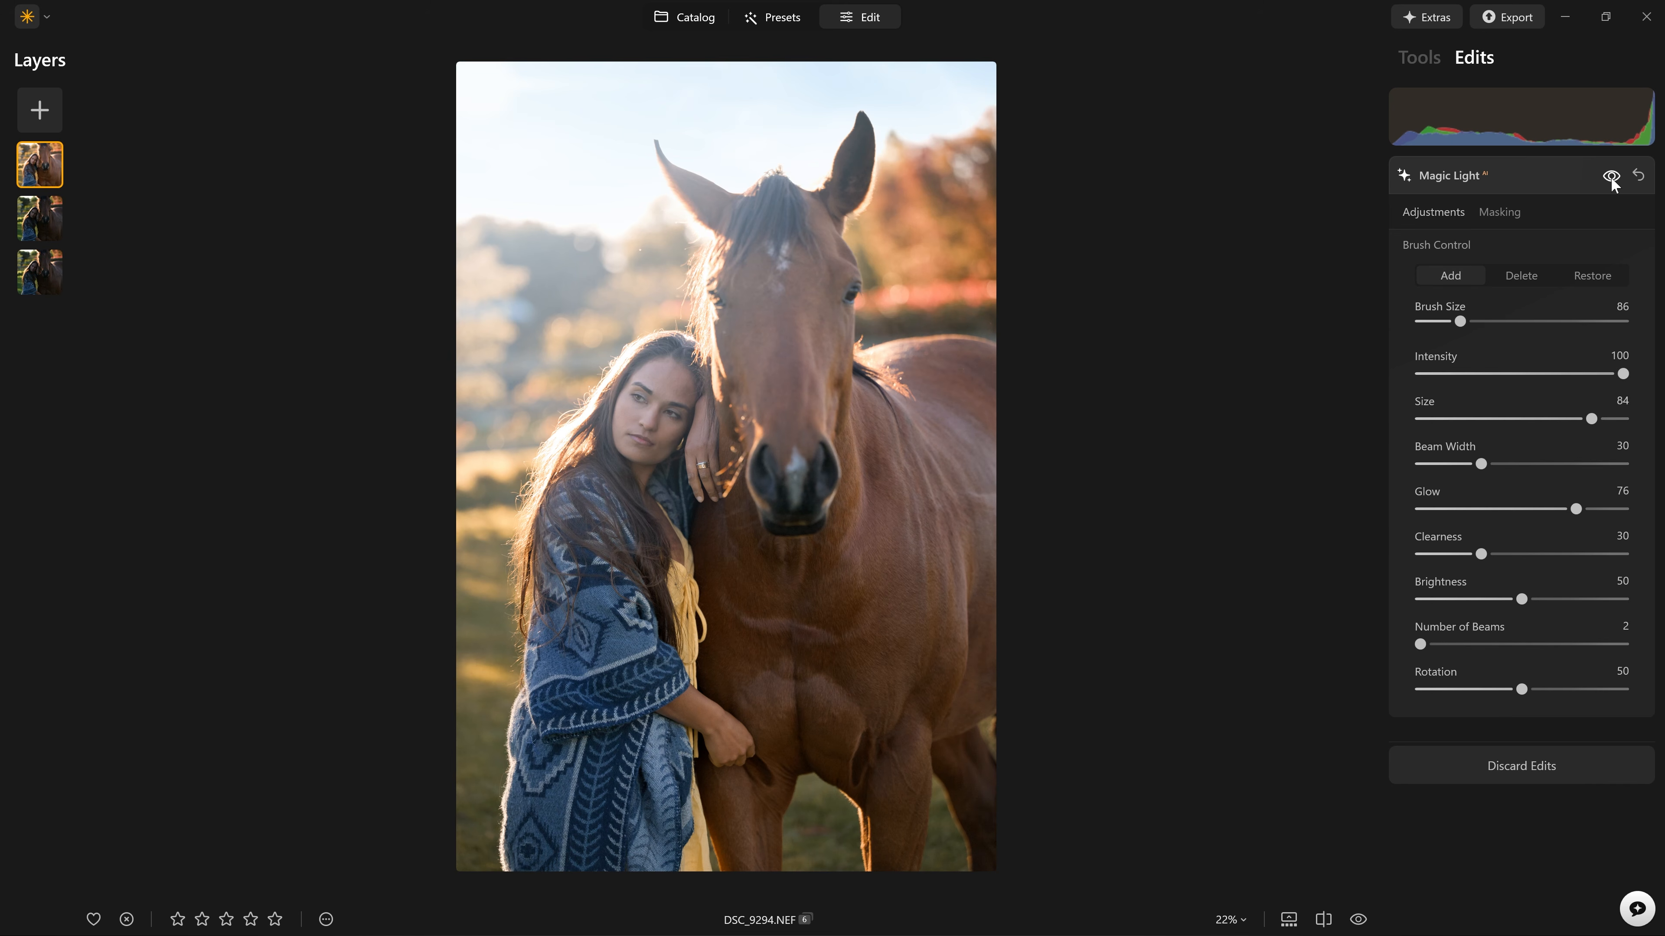
{"action": "left_click", "coordinate": [1613, 182]}
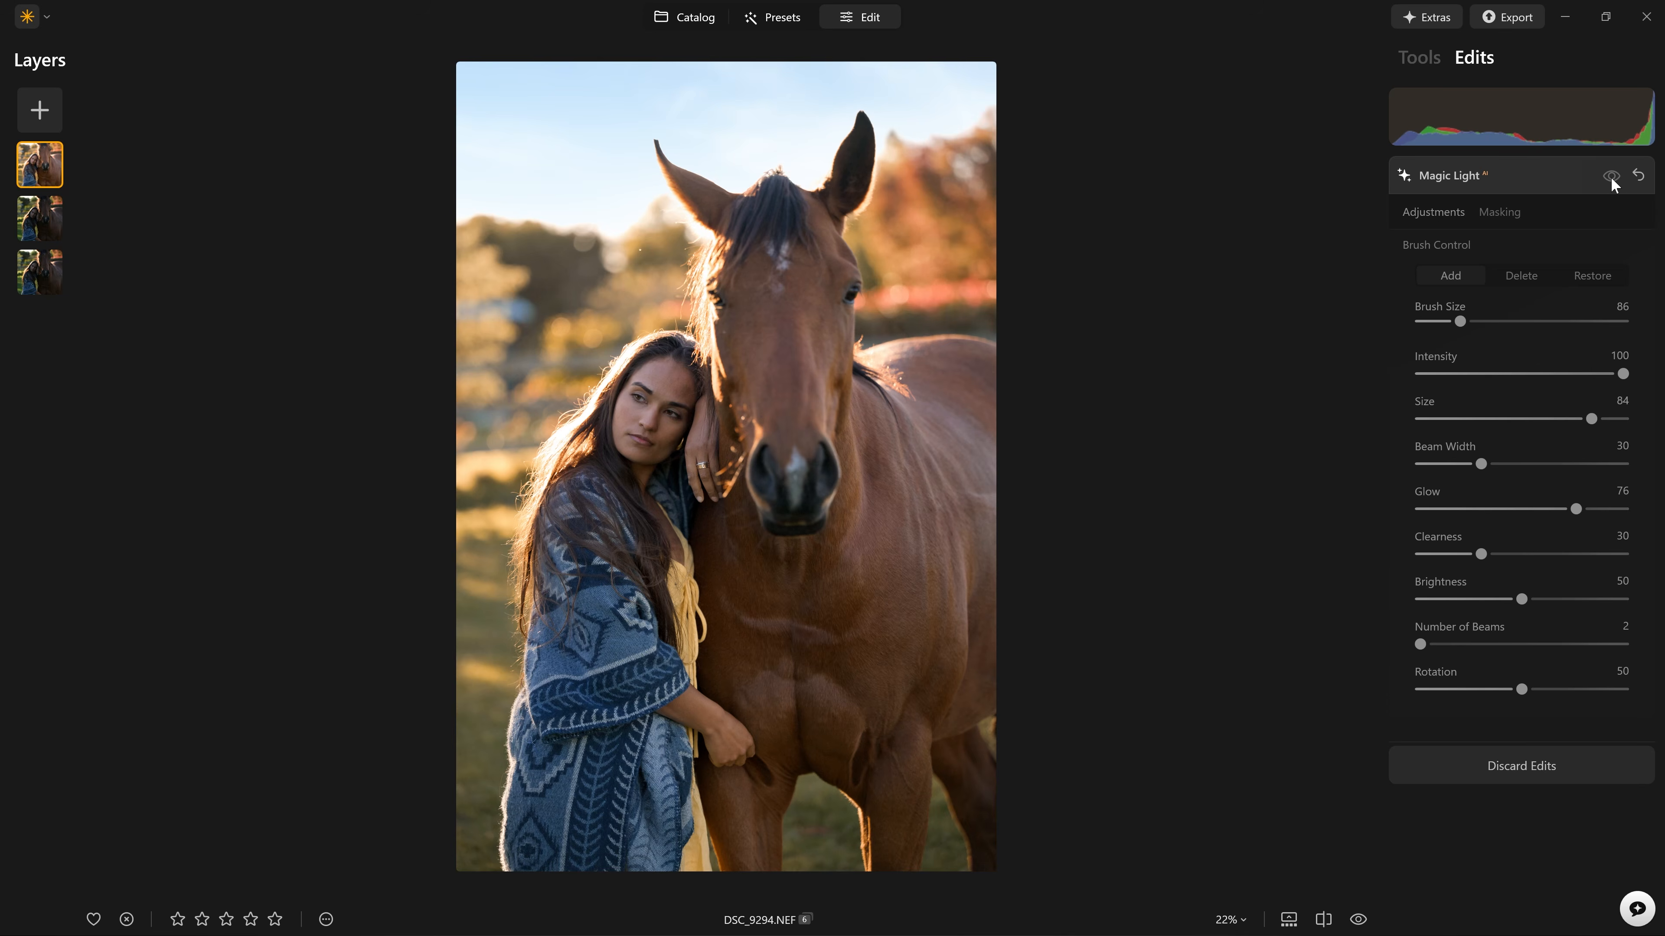
{"action": "left_click", "coordinate": [1611, 178]}
Step: Soften Magic Light with Intensity 77, Glow 41 and Brightness 50, and preview the photo with and without it
{"action": "left_click_drag", "start_coordinate": [1622, 373], "coordinate": [1578, 374]}
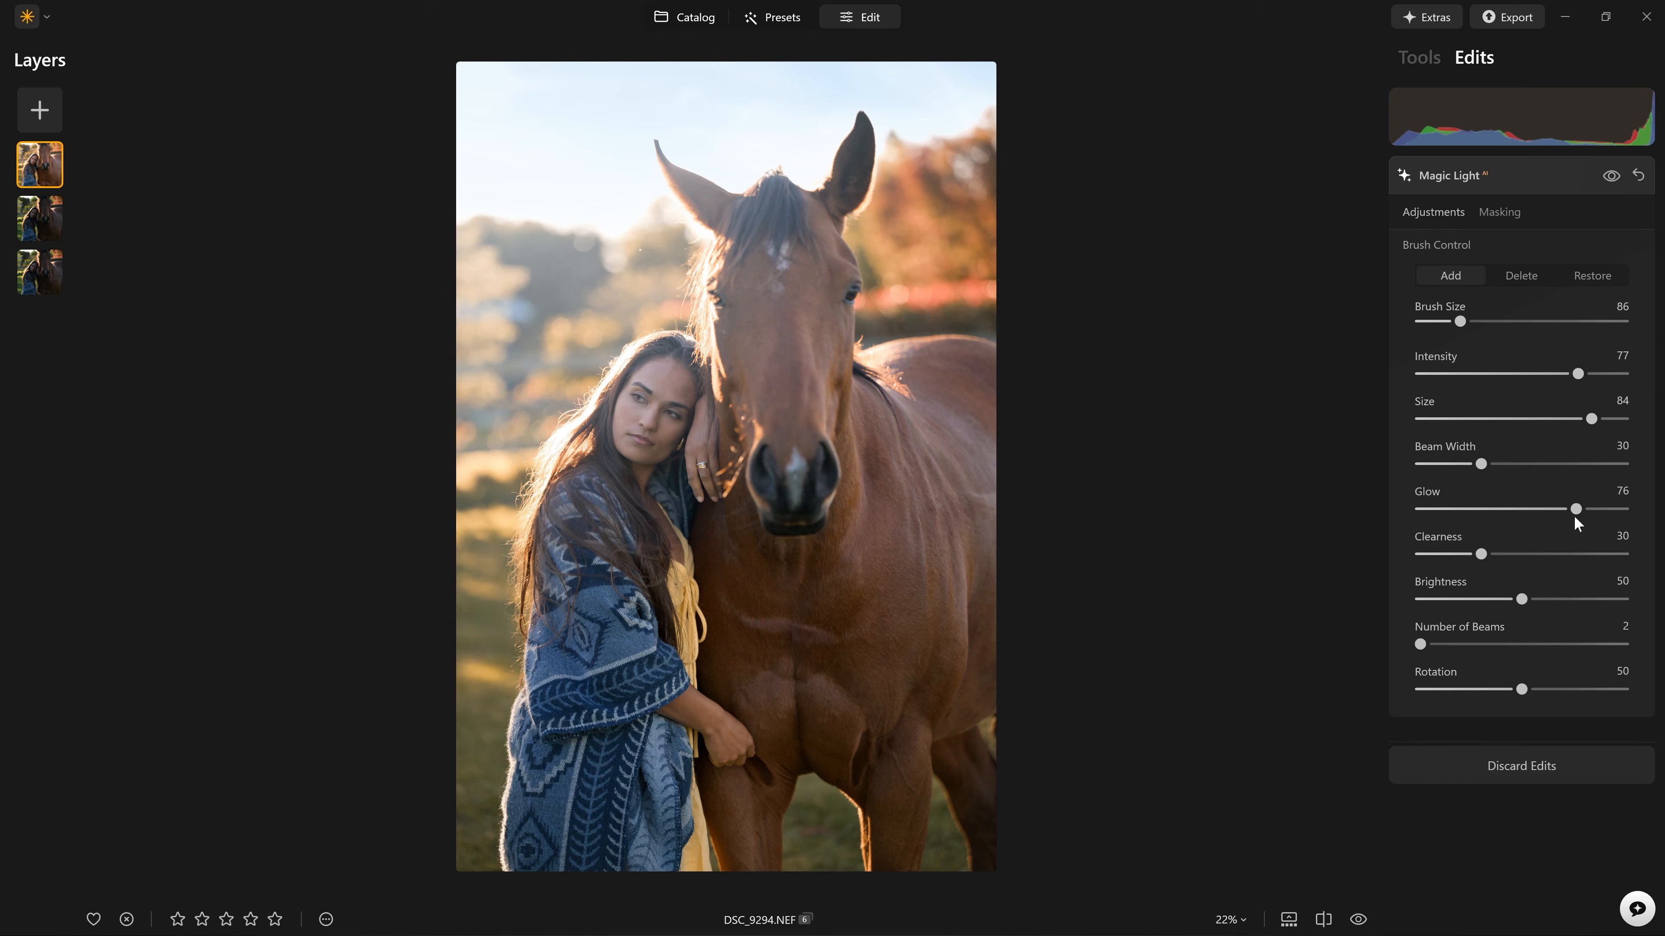
{"action": "left_click_drag", "start_coordinate": [1577, 509], "coordinate": [1505, 510]}
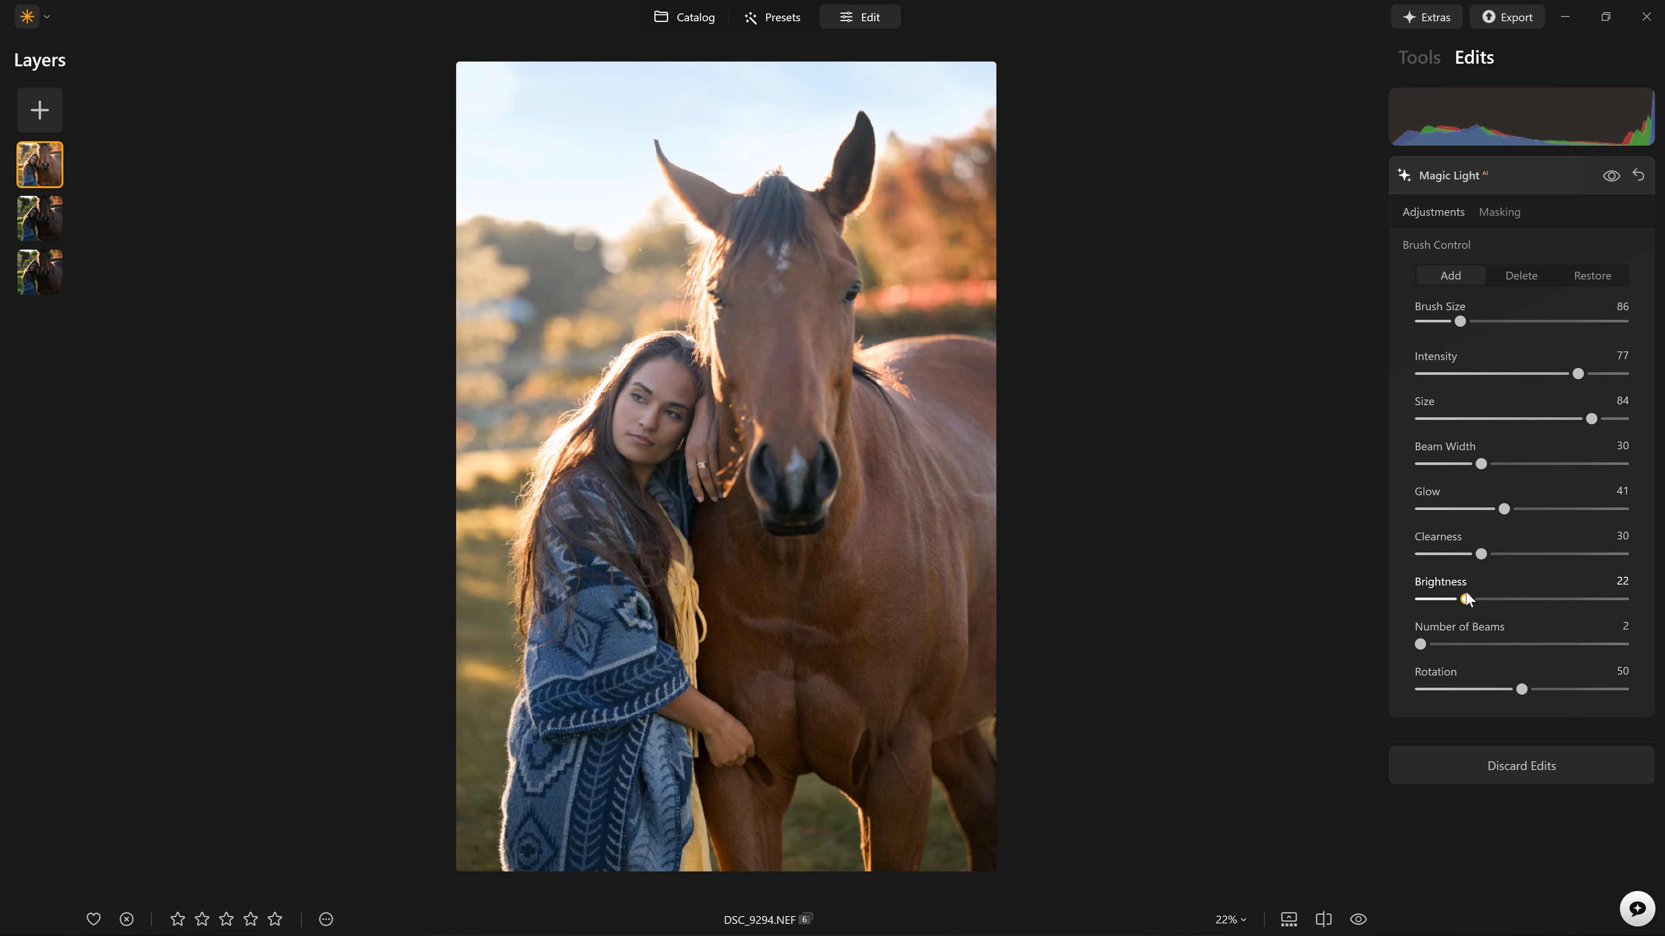
{"action": "left_click_drag", "start_coordinate": [1466, 594], "coordinate": [1522, 602]}
{"action": "left_click", "coordinate": [1610, 177]}
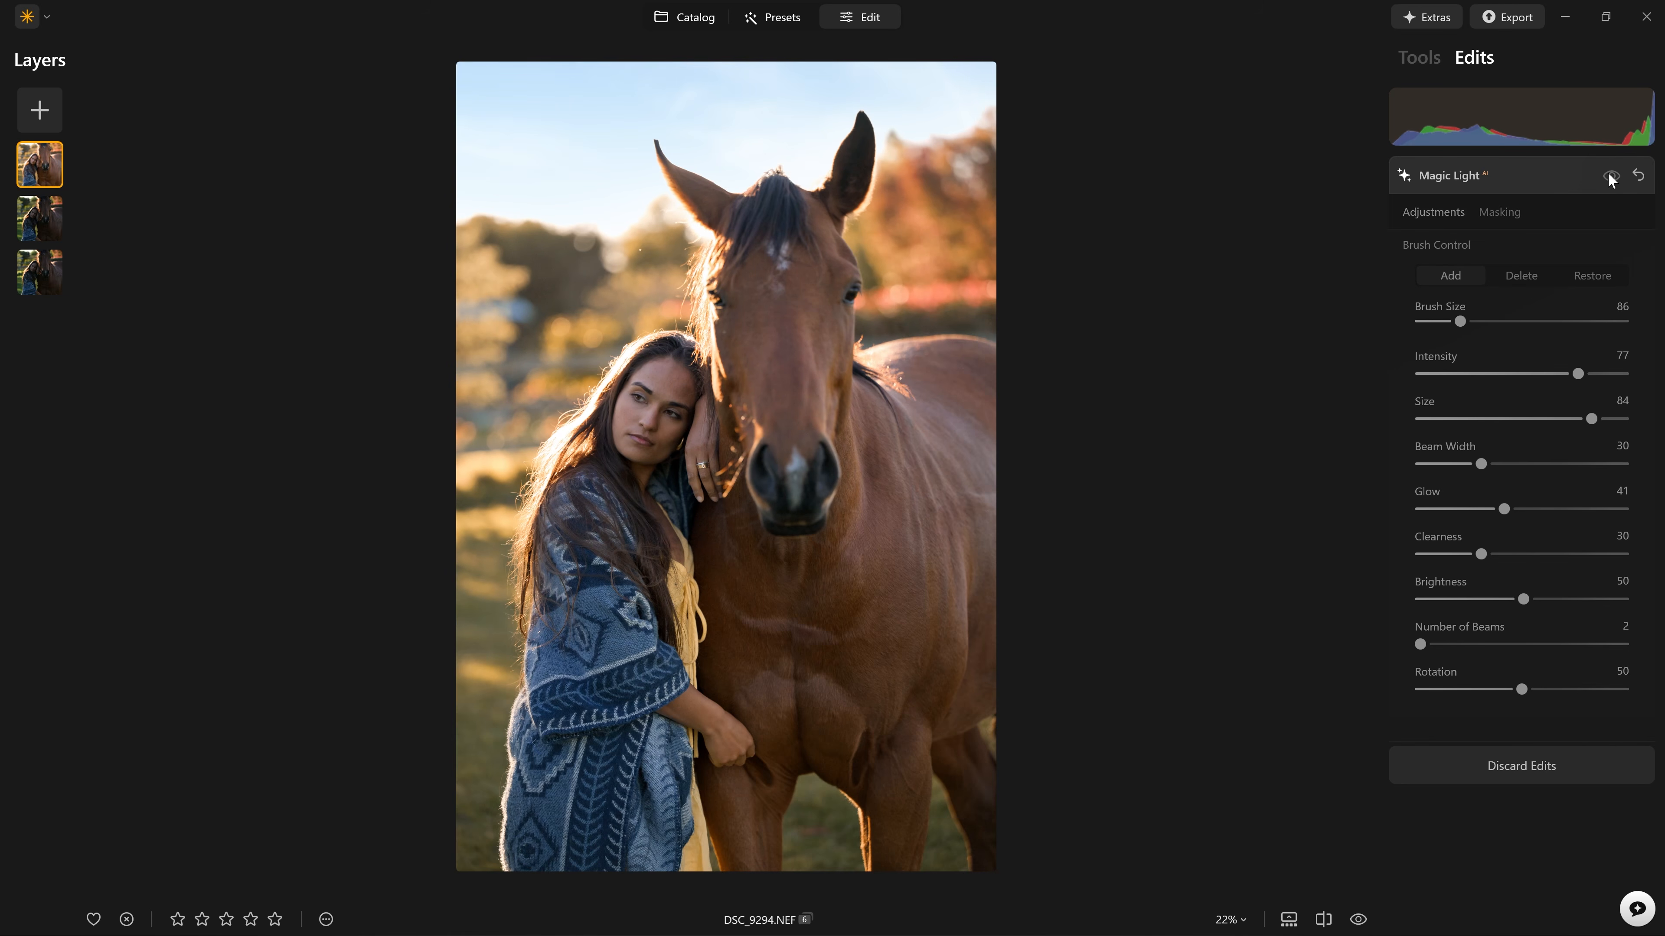
{"action": "left_click", "coordinate": [1610, 176]}
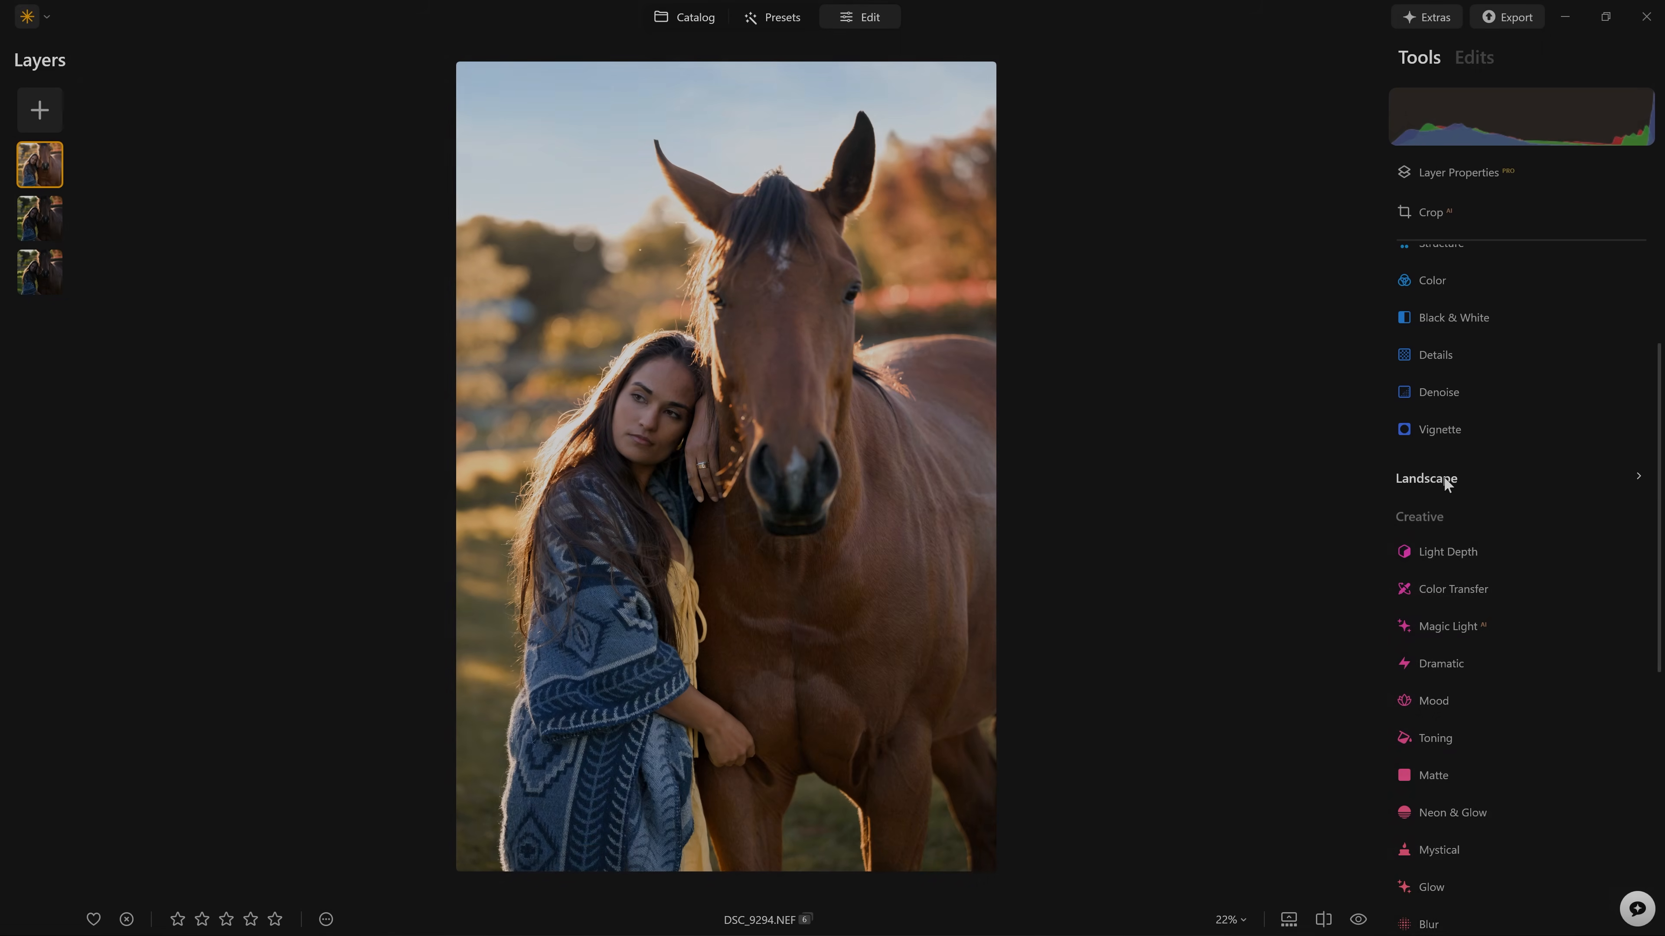
Step: Apply Sunrays with Amount 100 and place the sun center in the photo's upper-left corner
{"action": "left_click", "coordinate": [1445, 478]}
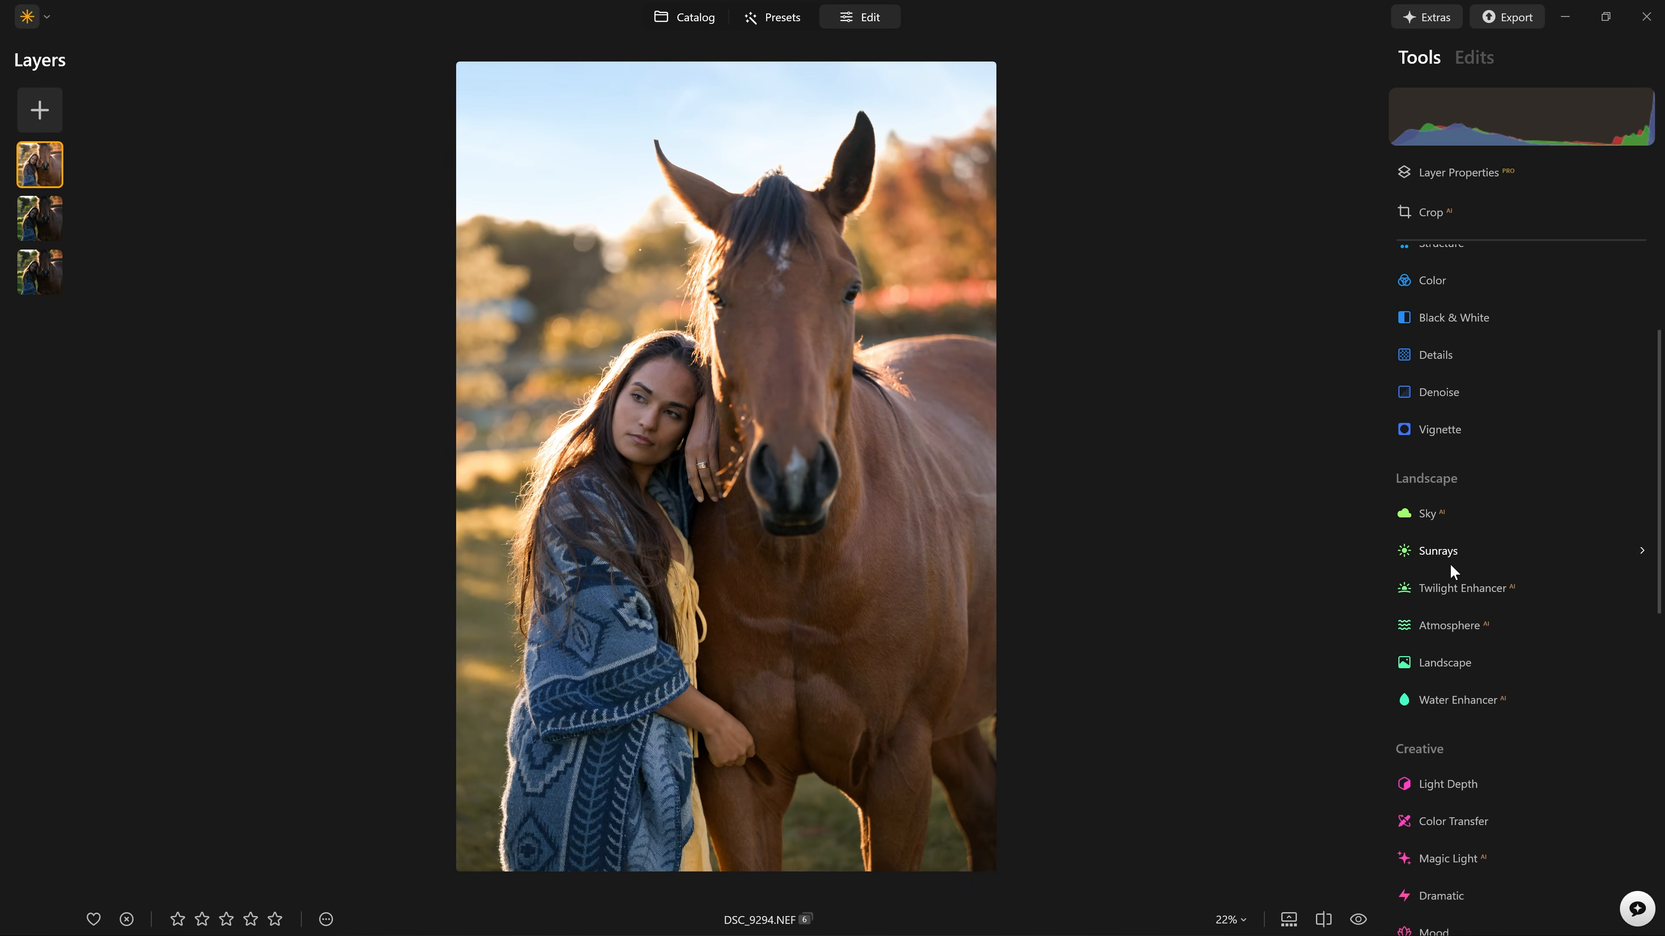
{"action": "left_click", "coordinate": [1451, 565]}
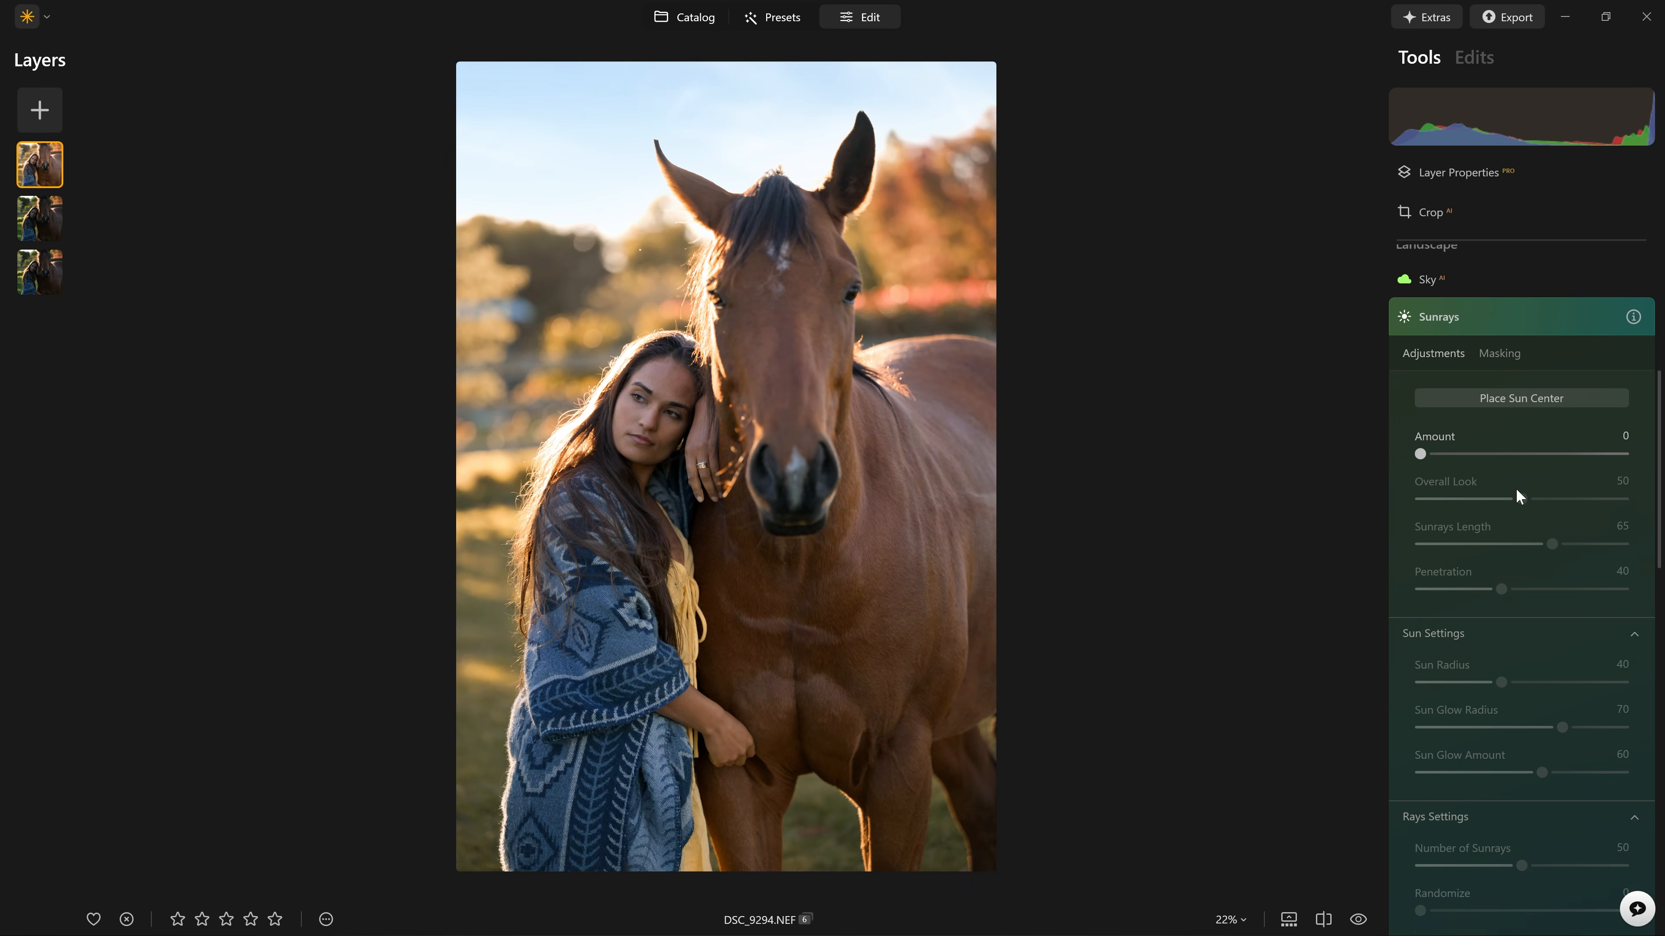
{"action": "scroll", "coordinate": [1493, 306], "scroll_direction": "up", "scroll_amount": 1}
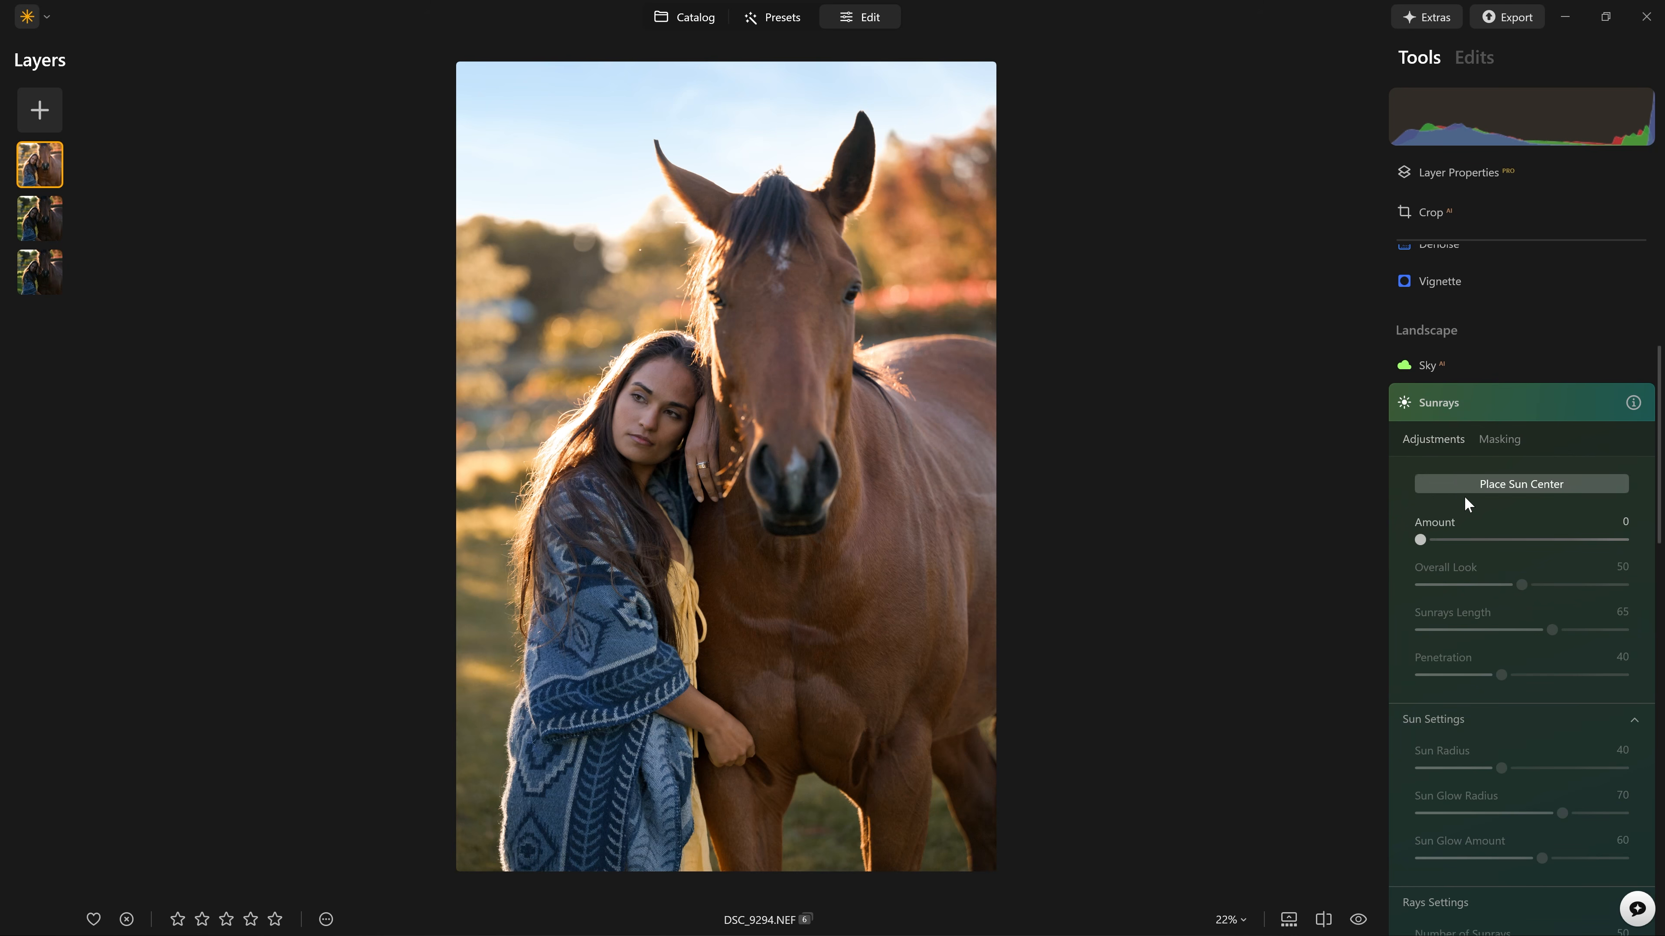
{"action": "left_click", "coordinate": [1468, 490]}
{"action": "left_click_drag", "start_coordinate": [1420, 539], "coordinate": [1623, 540]}
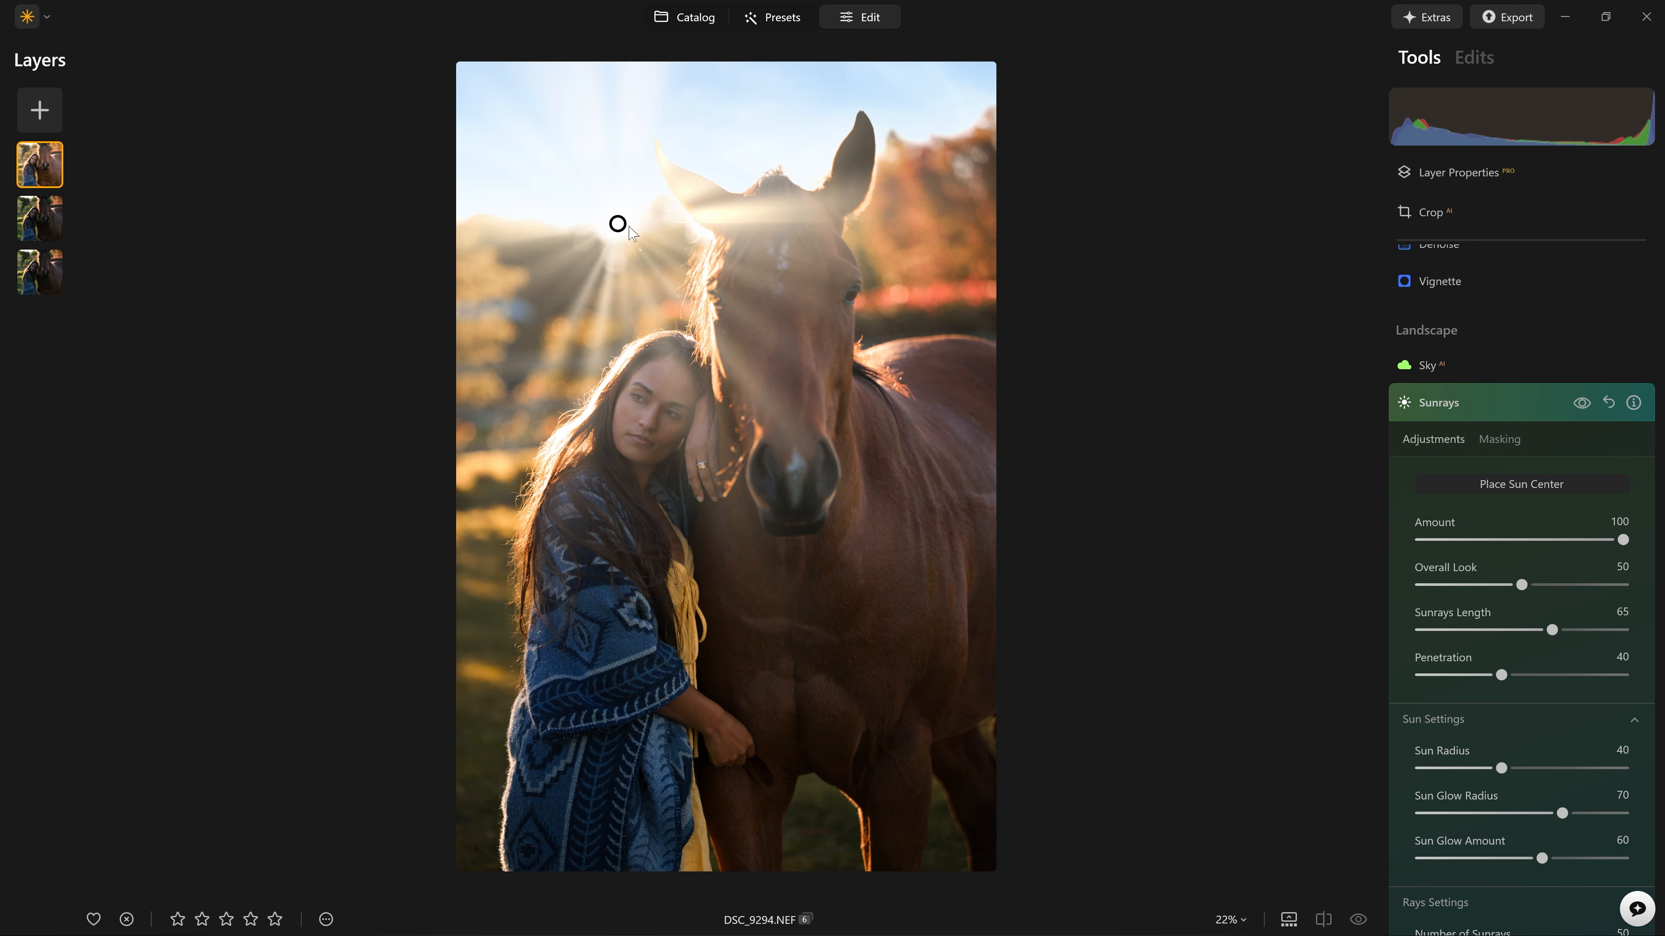
{"action": "left_click_drag", "start_coordinate": [627, 231], "coordinate": [465, 70]}
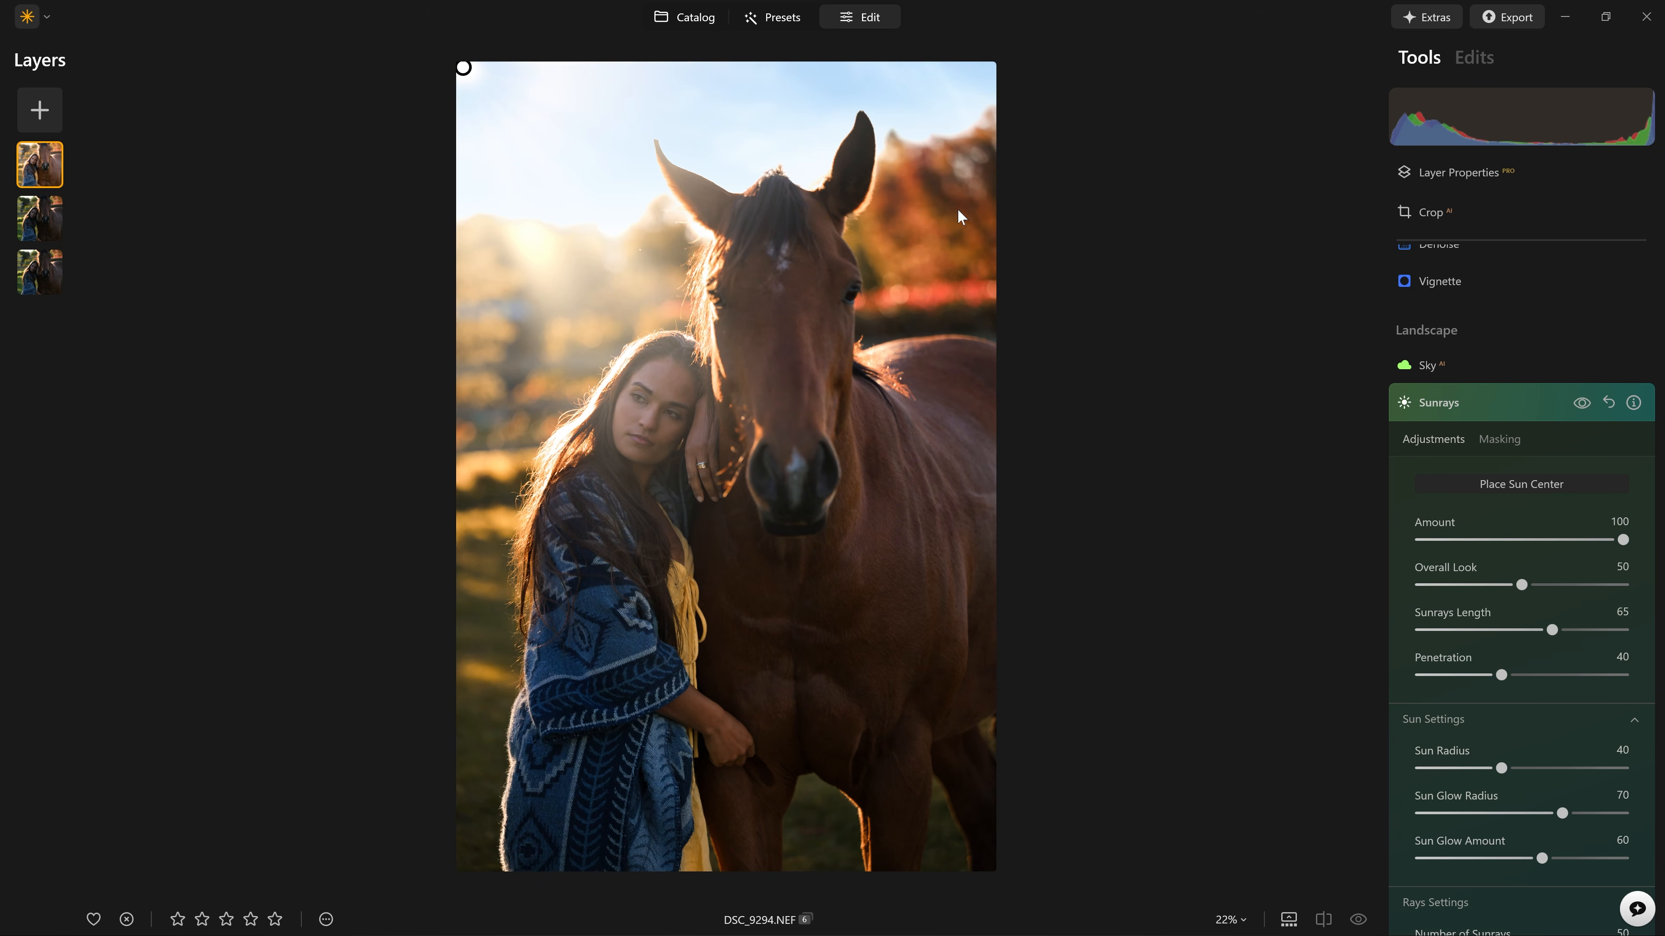
Step: Compare the photo with and without the Sunrays effect
{"action": "left_click", "coordinate": [1581, 403]}
{"action": "left_click", "coordinate": [1580, 405]}
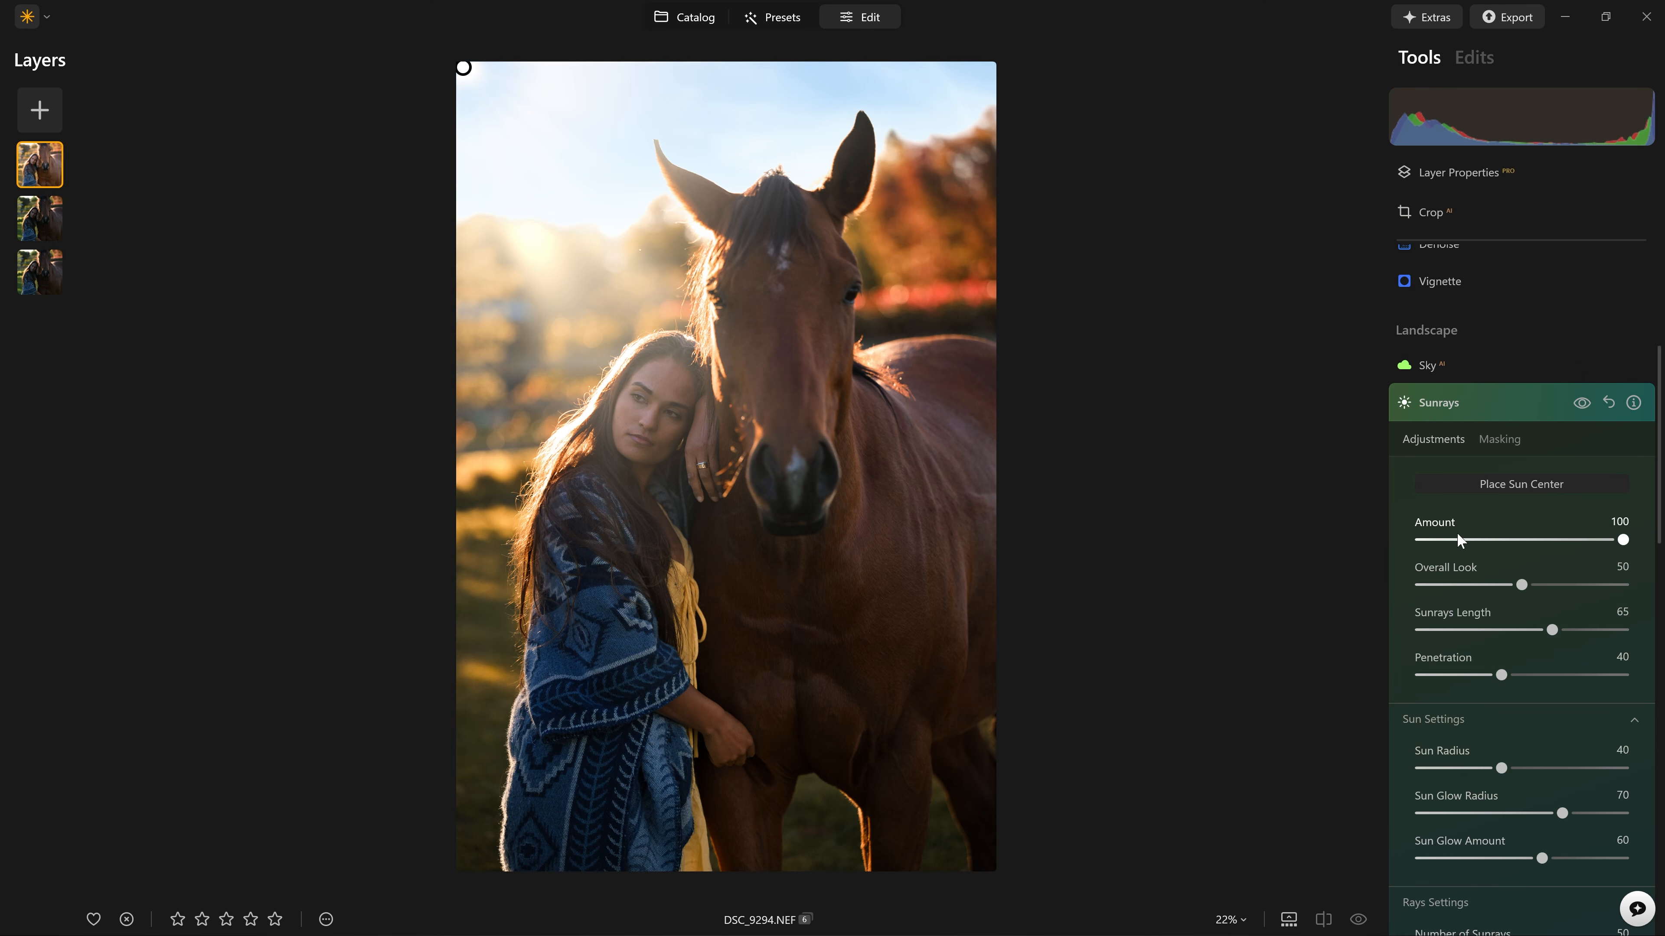
{"action": "left_click", "coordinate": [1588, 404]}
{"action": "left_click", "coordinate": [1588, 404]}
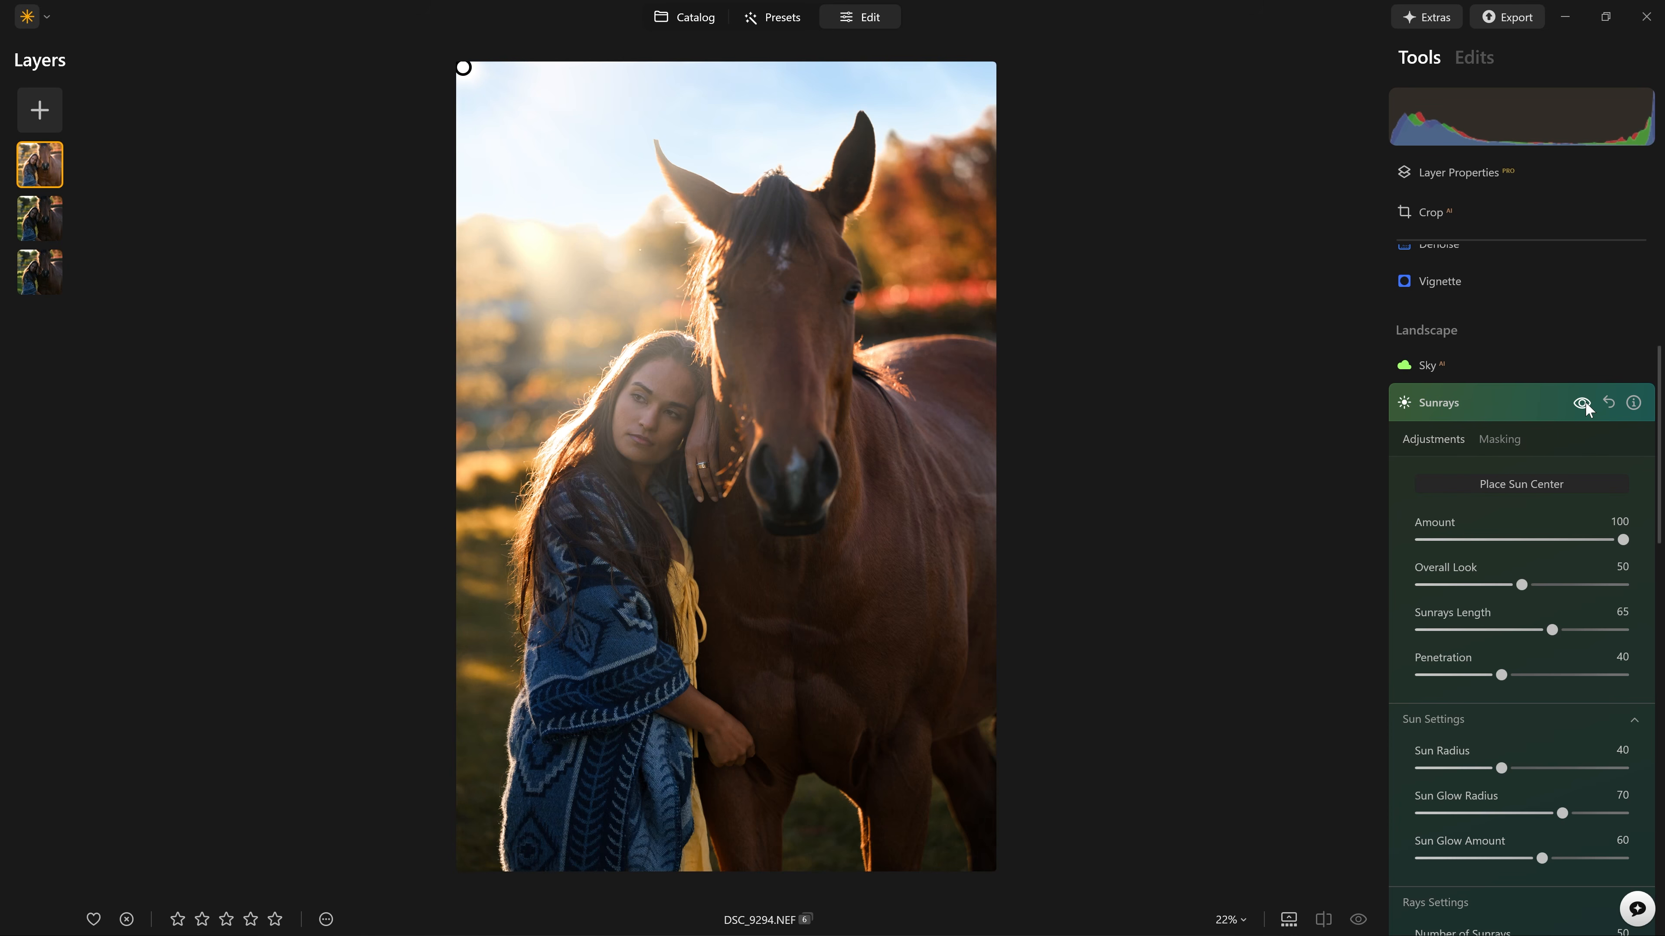
{"action": "left_click", "coordinate": [1582, 403]}
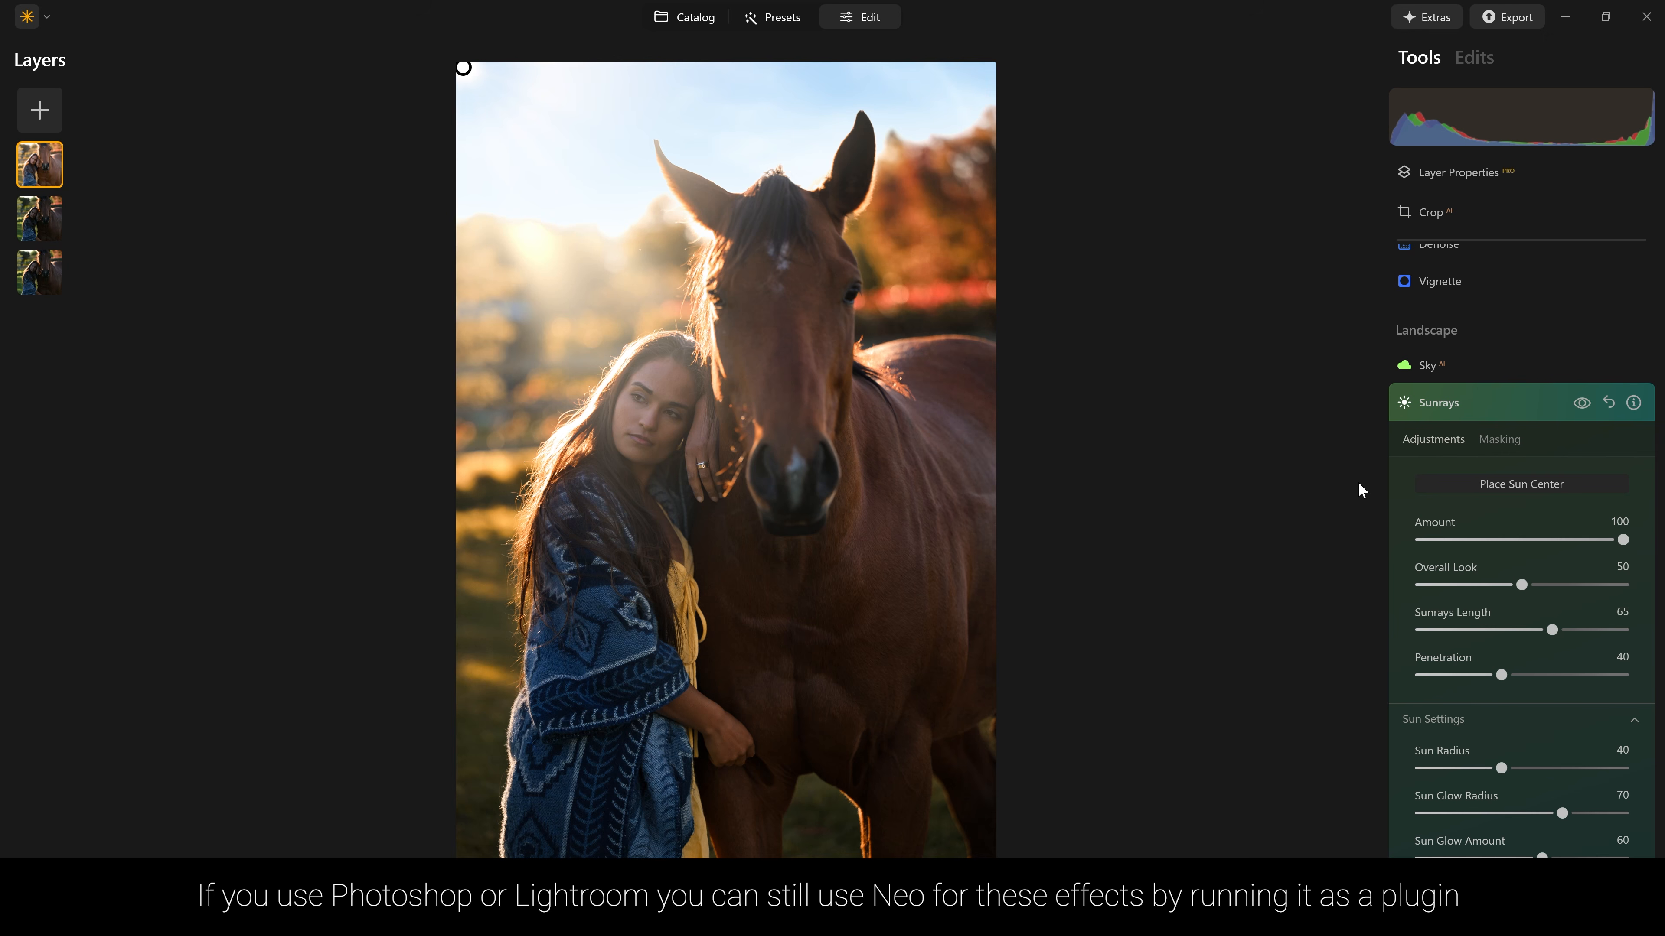
Step: Set the Sunrays Overall Look to 100 and check the photo with and without the effect
{"action": "scroll", "coordinate": [1441, 477], "scroll_direction": "down", "scroll_amount": 5}
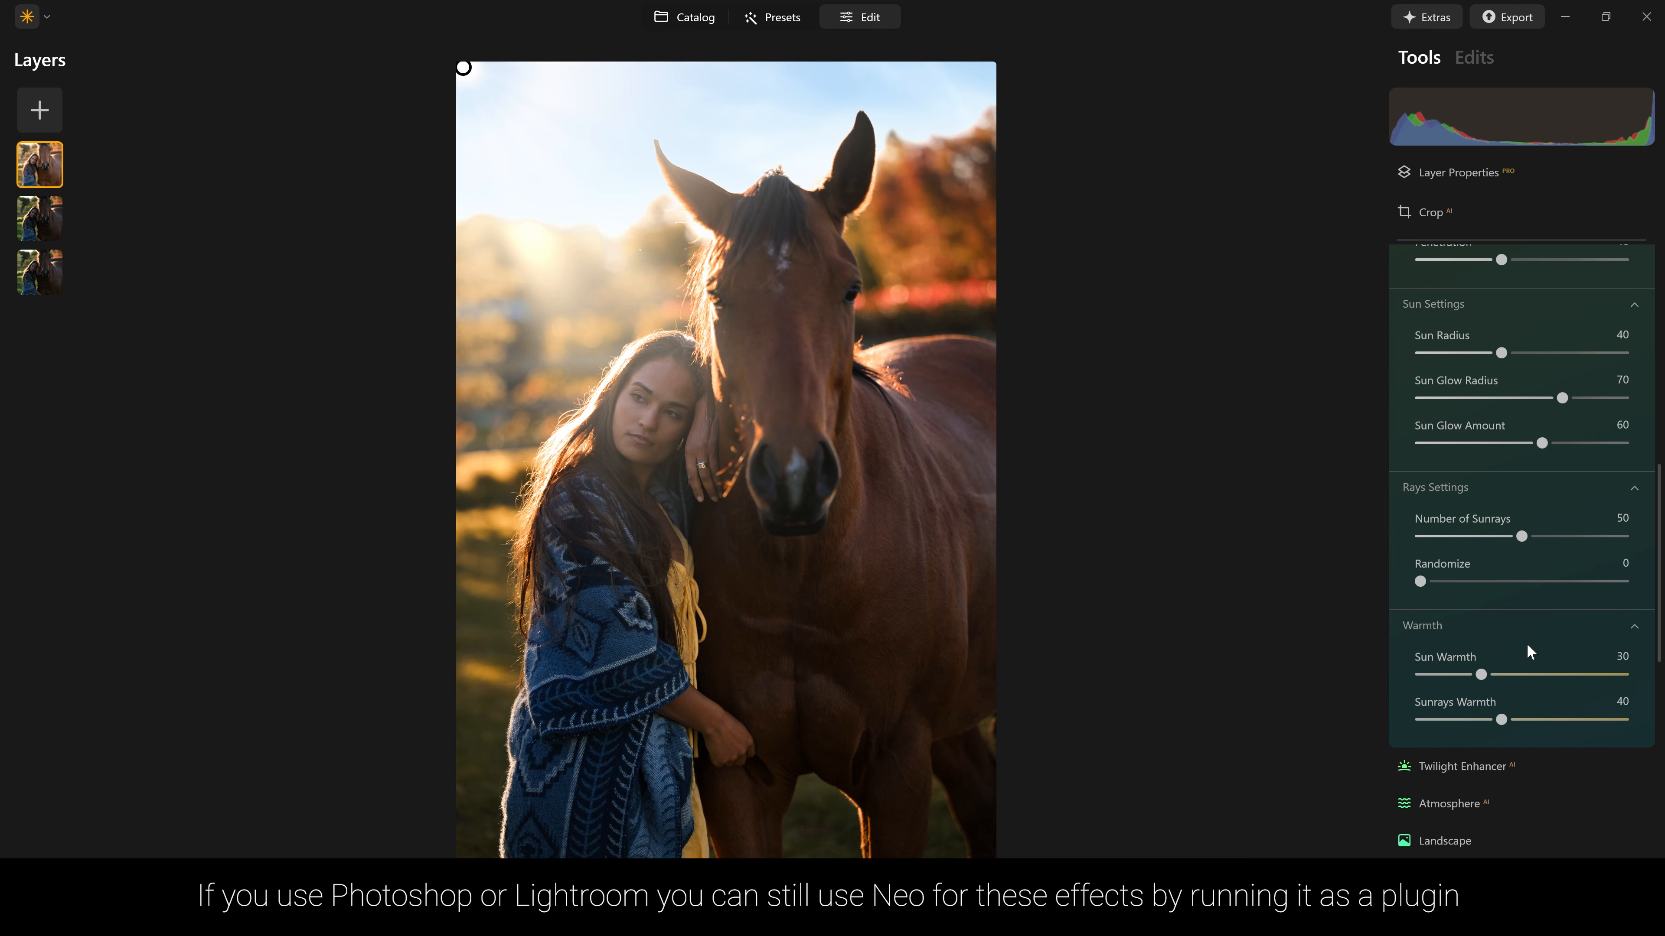
{"action": "scroll", "coordinate": [1515, 688], "scroll_direction": "up", "scroll_amount": 6}
{"action": "scroll", "coordinate": [1507, 649], "scroll_direction": "down", "scroll_amount": 1}
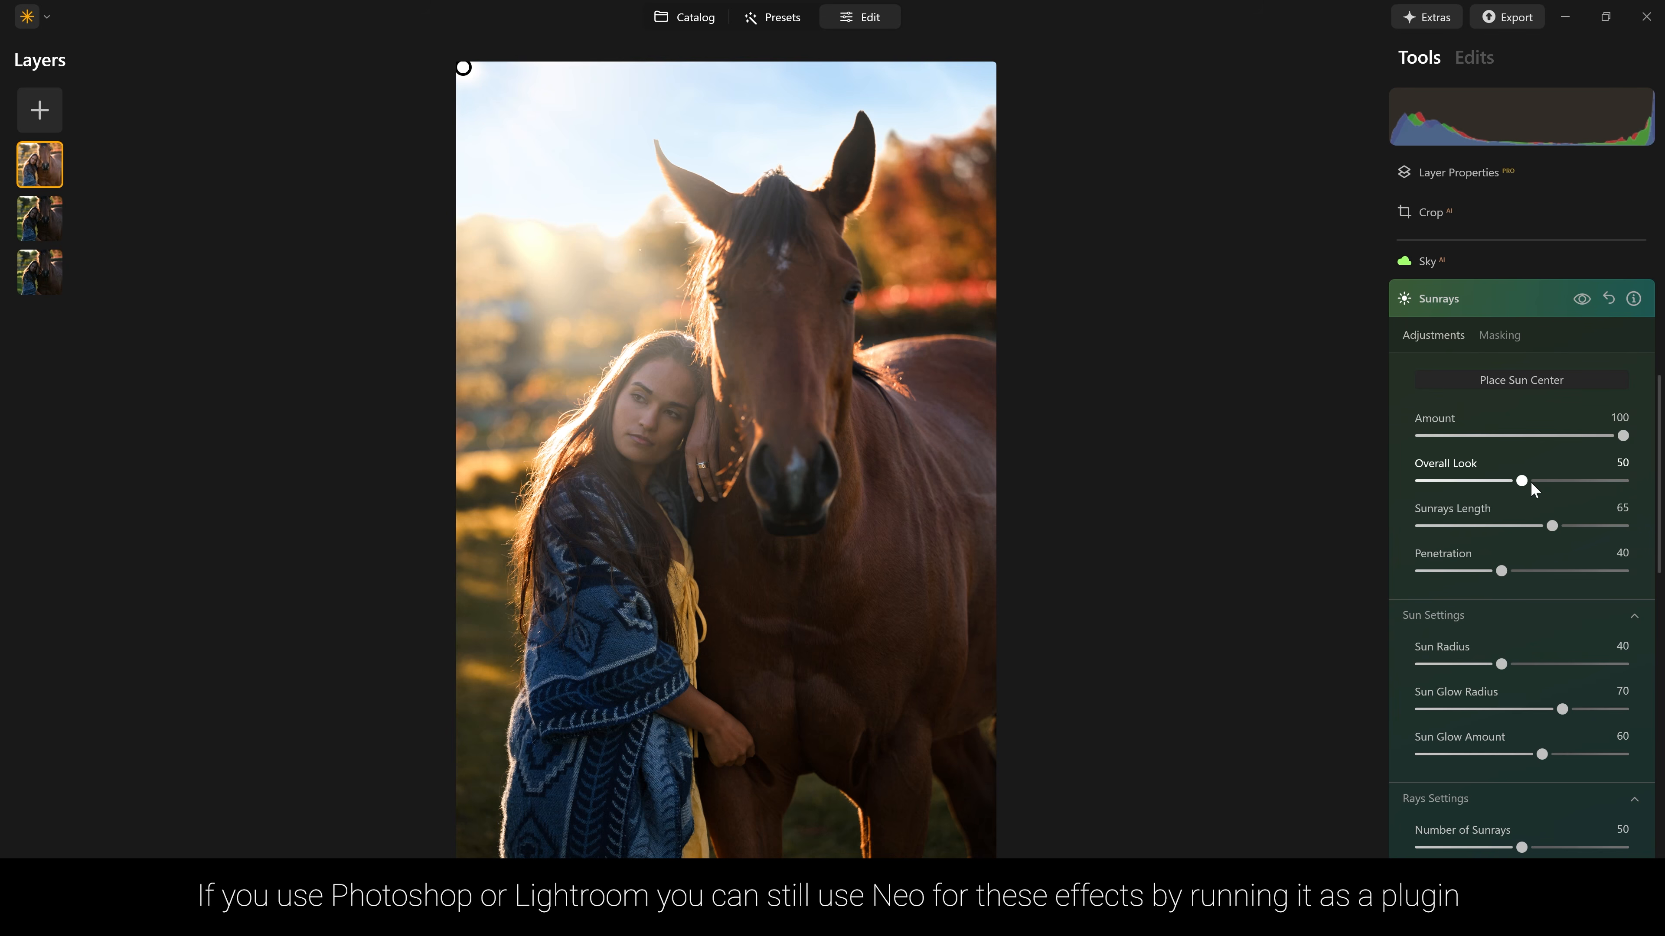
{"action": "left_click_drag", "start_coordinate": [1521, 481], "coordinate": [1628, 484]}
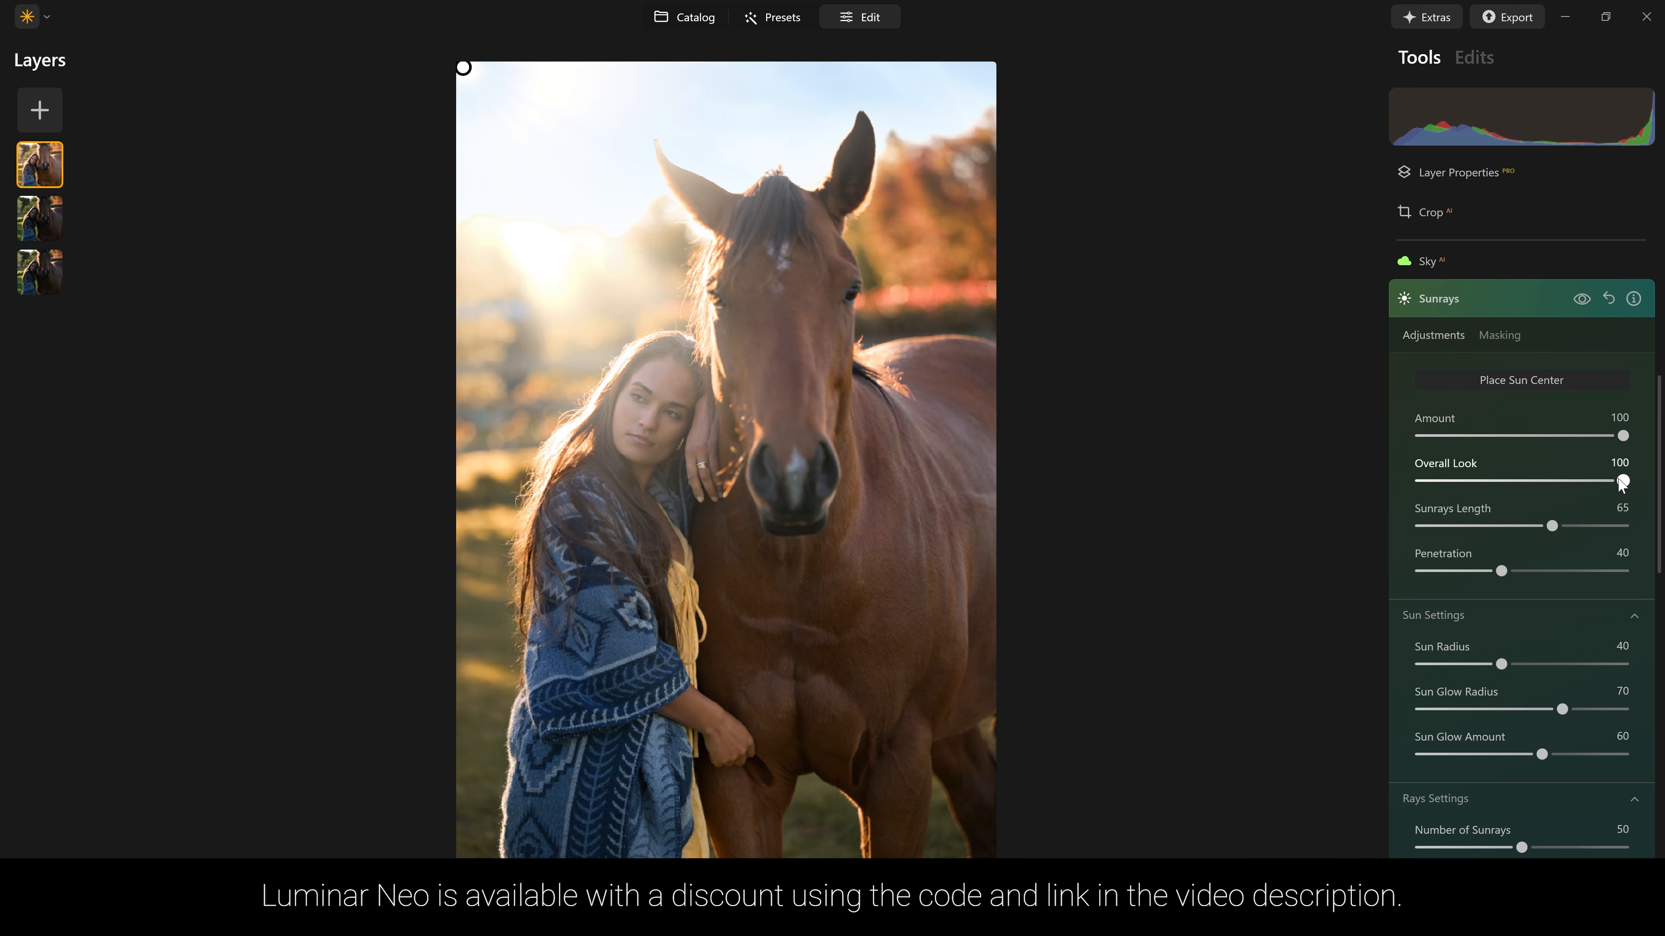
{"action": "left_click", "coordinate": [1580, 301]}
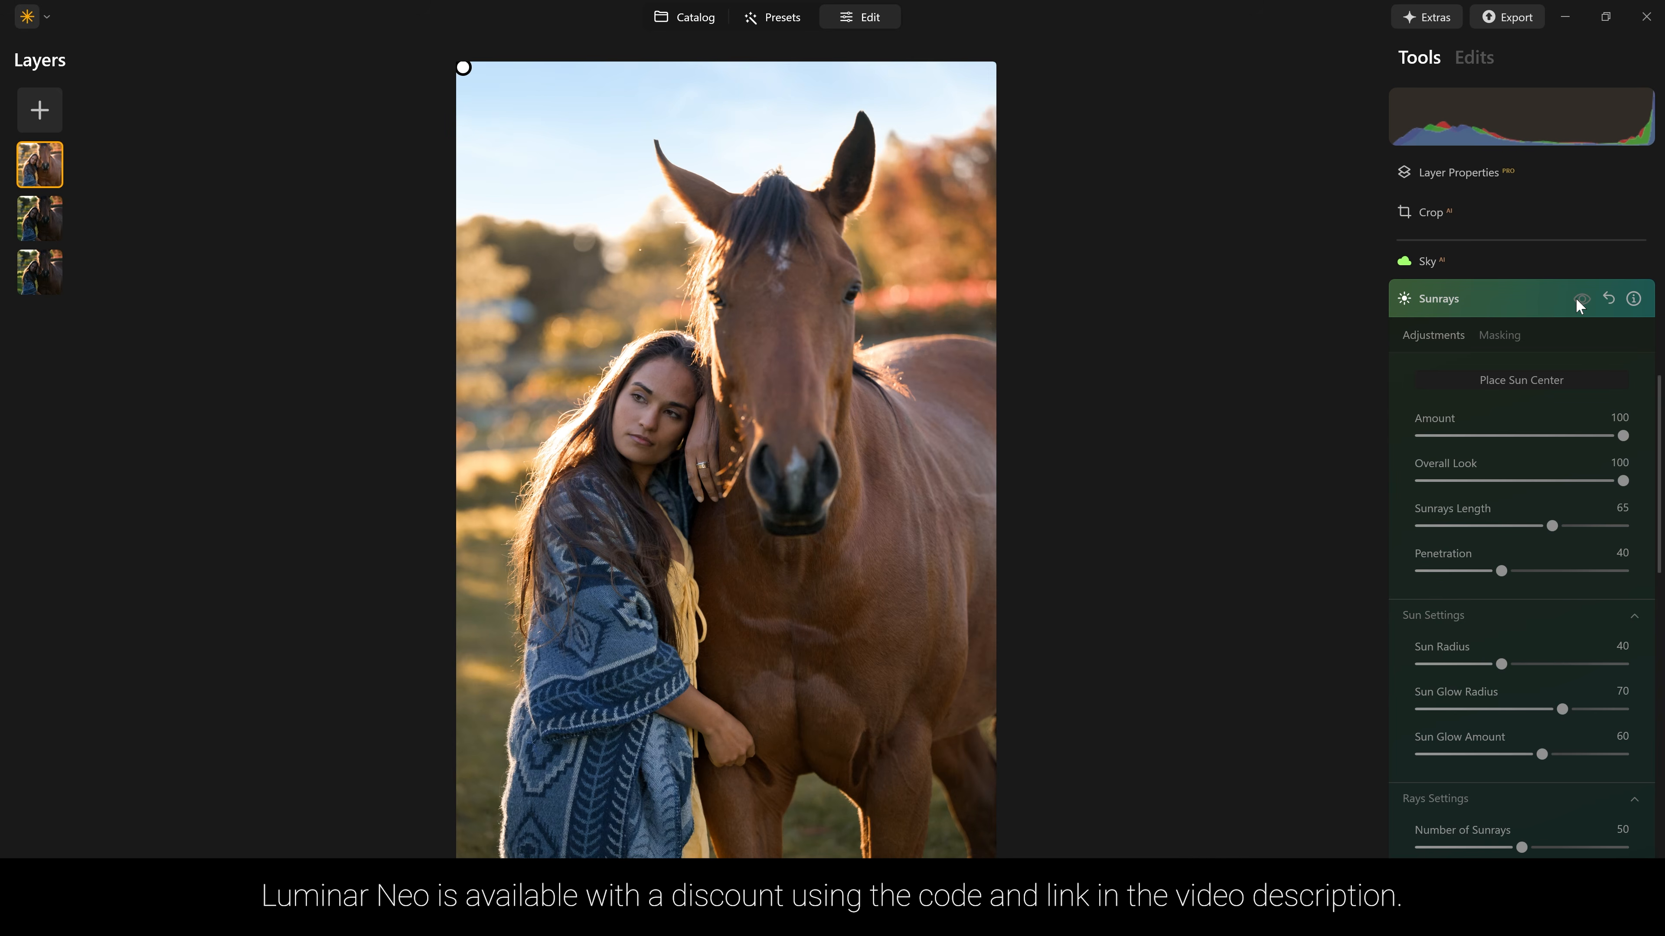
{"action": "left_click", "coordinate": [1580, 300]}
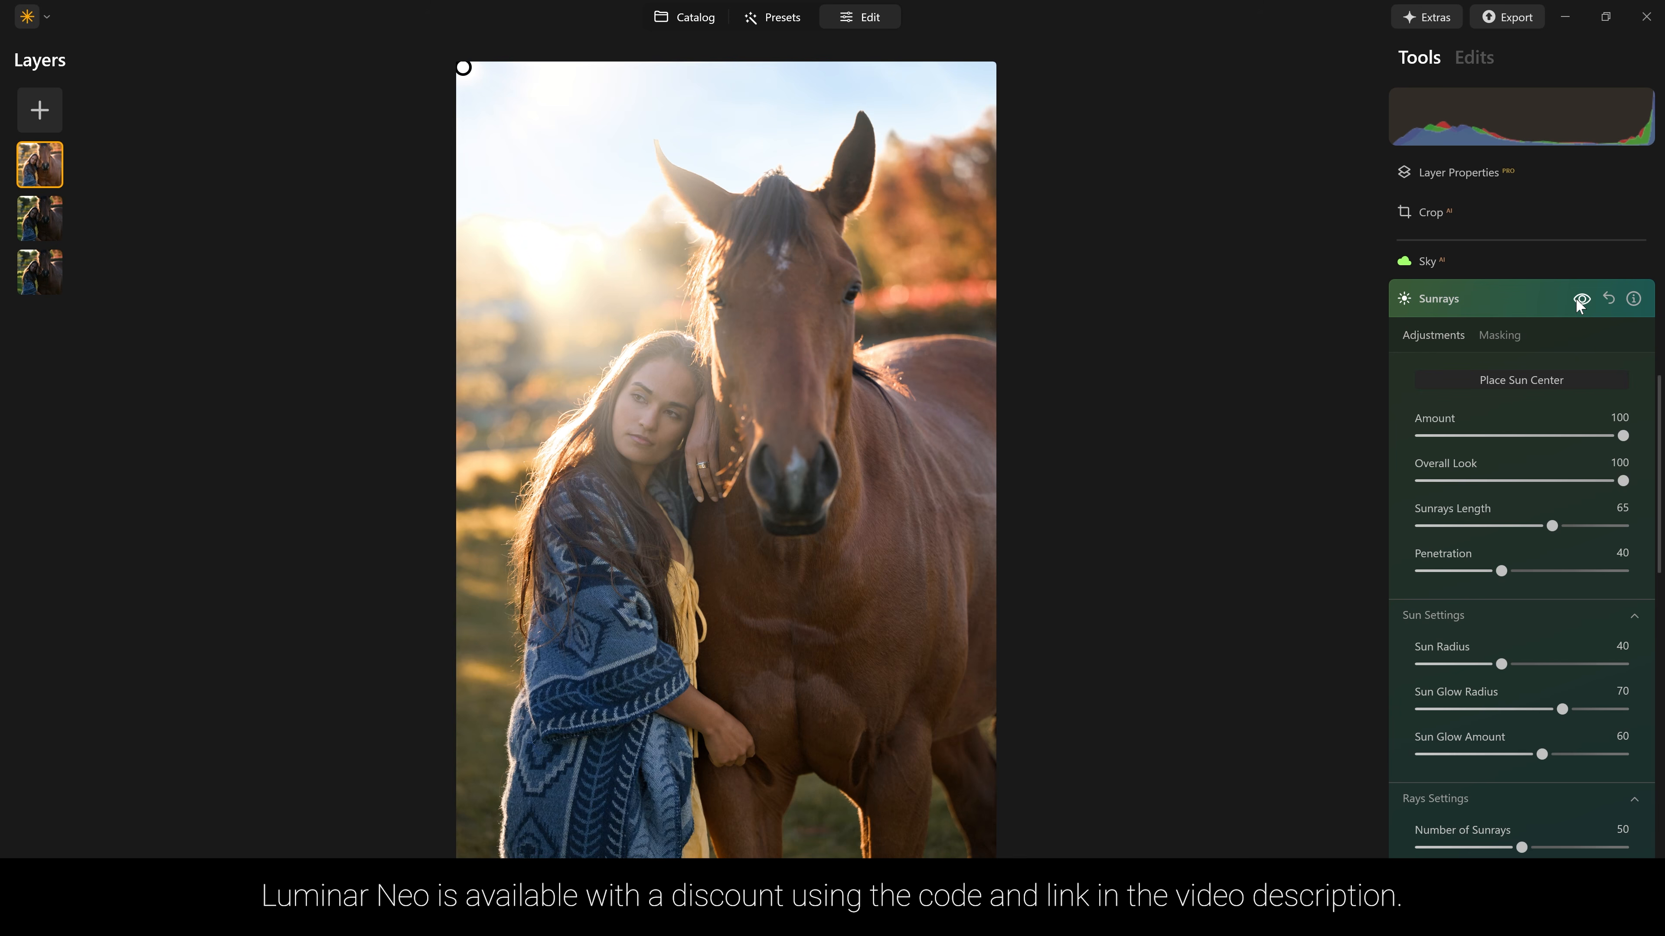
Step: Lower the Sunrays Overall Look to 50 and compare the photo with and without the effect
{"action": "left_click", "coordinate": [1580, 301]}
{"action": "left_click", "coordinate": [1580, 300]}
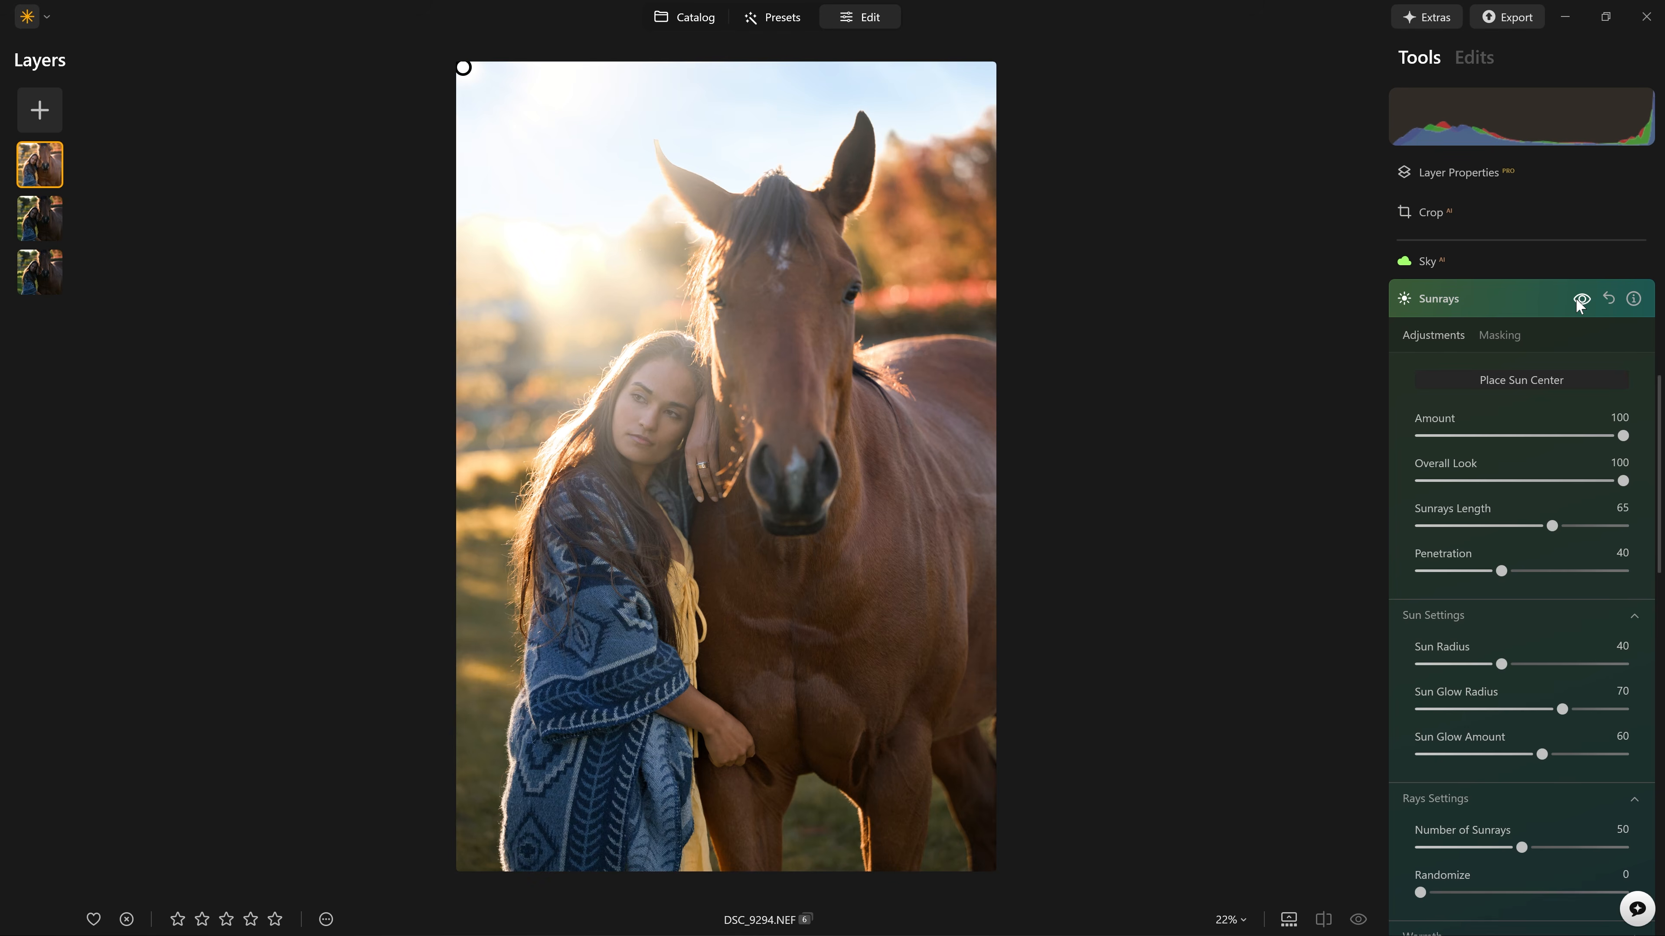
{"action": "left_click", "coordinate": [1578, 300]}
{"action": "left_click", "coordinate": [1579, 300]}
{"action": "left_click_drag", "start_coordinate": [1621, 480], "coordinate": [1521, 481]}
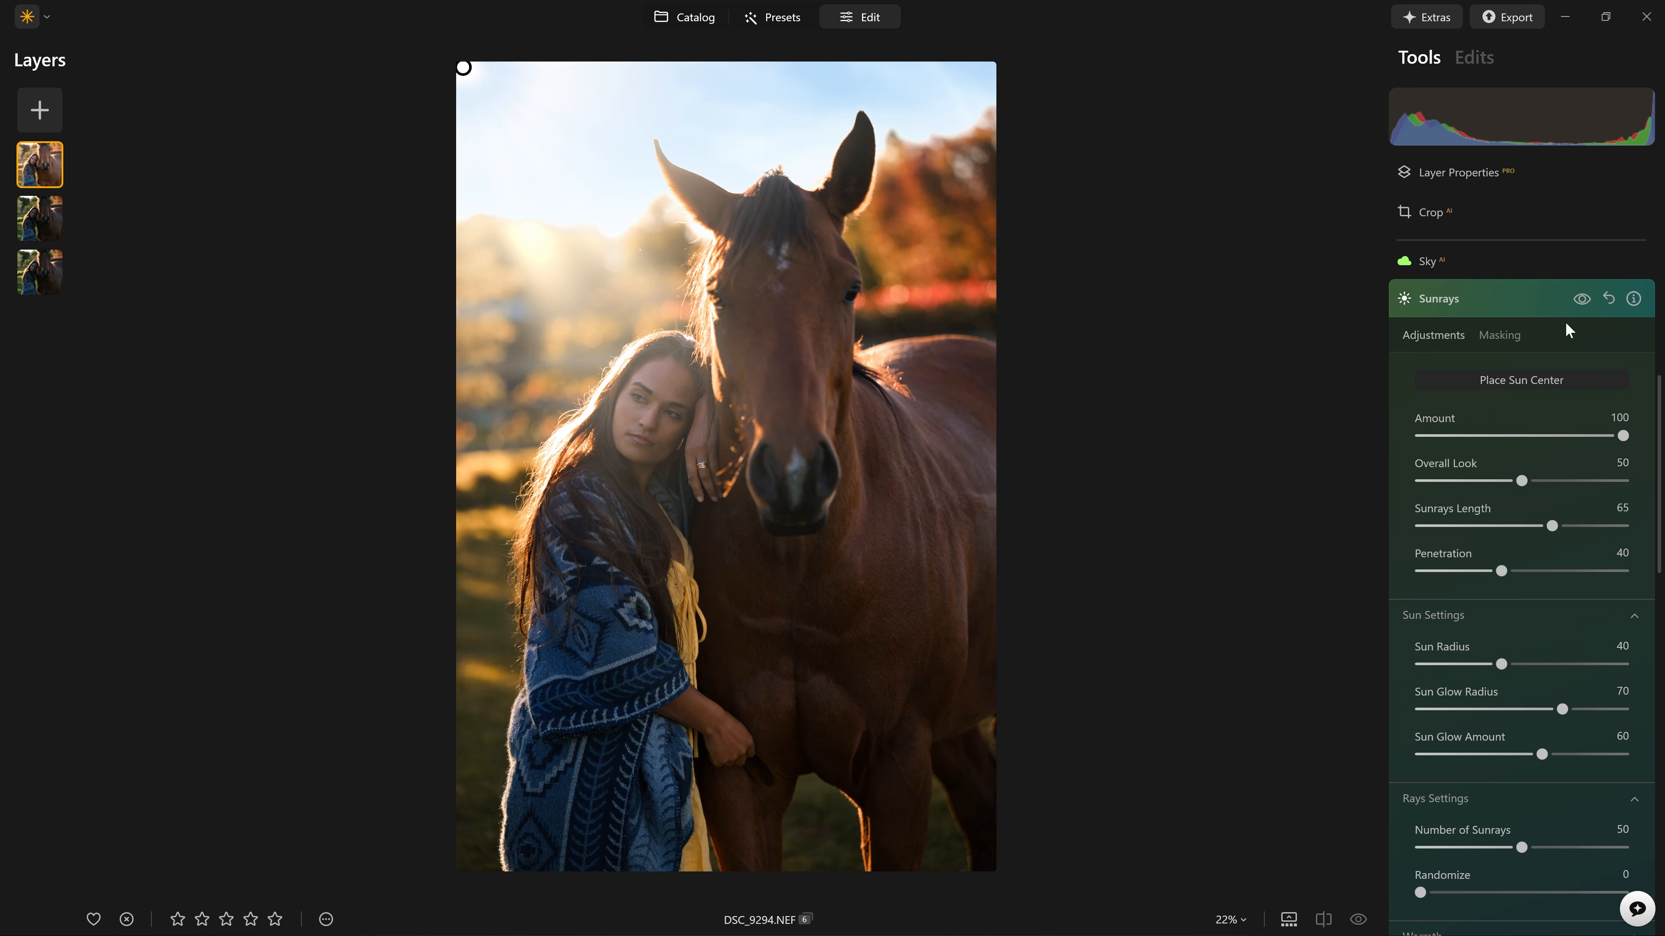
{"action": "left_click", "coordinate": [1574, 299]}
{"action": "left_click", "coordinate": [1575, 299]}
{"action": "left_click", "coordinate": [1576, 301]}
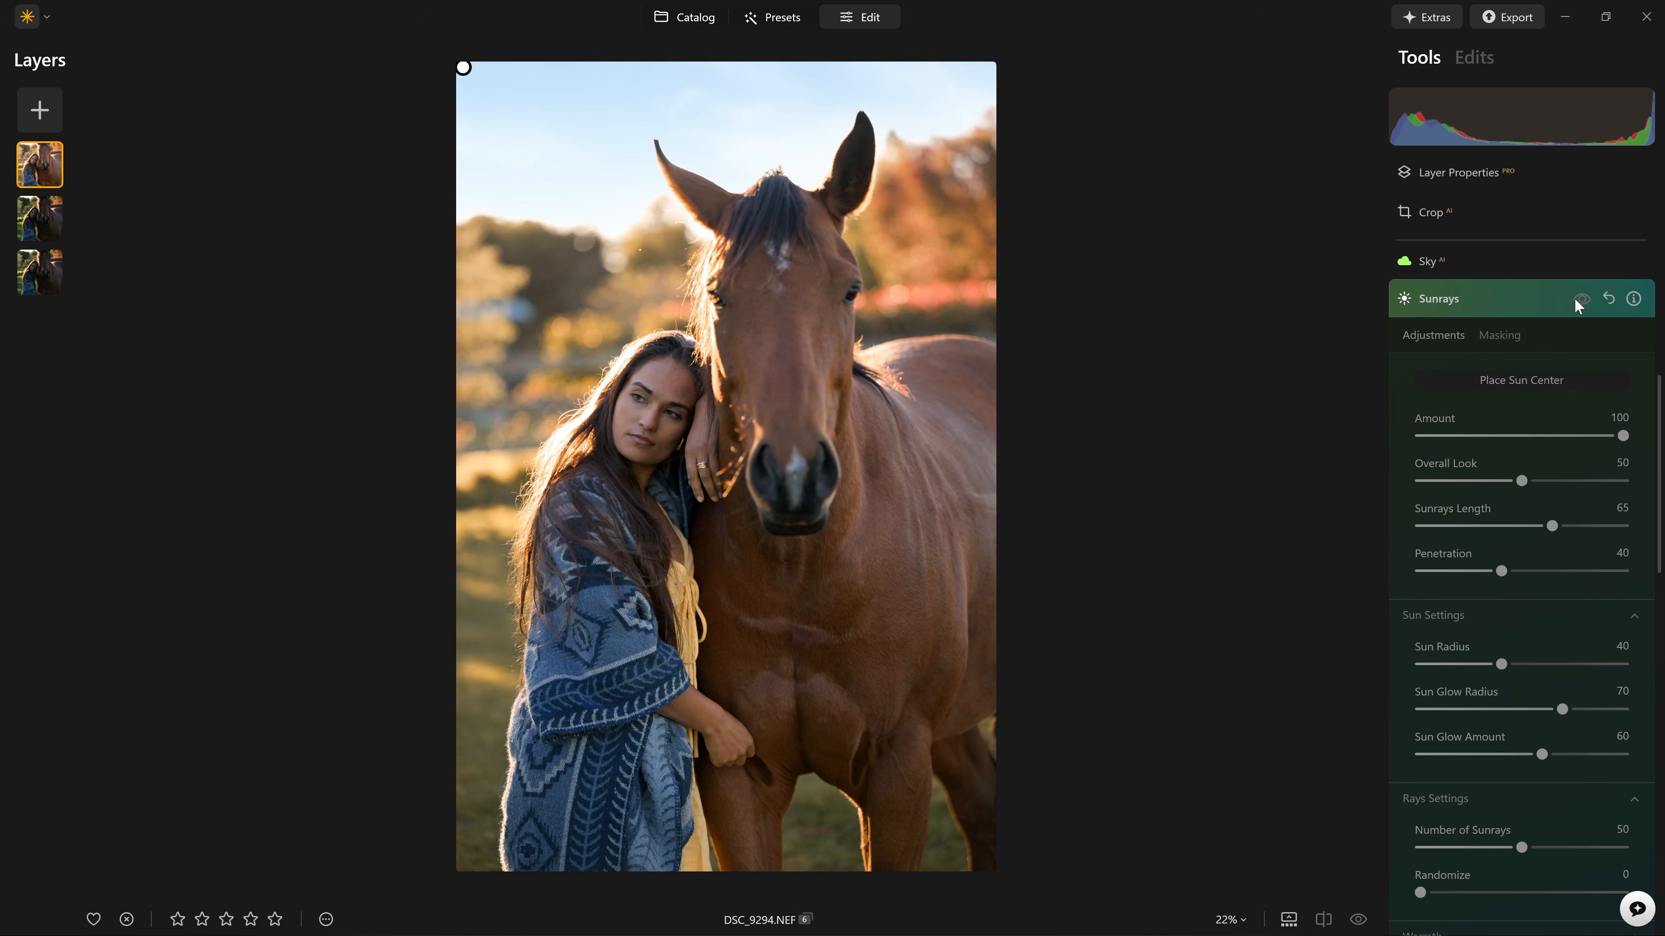
{"action": "left_click", "coordinate": [1576, 301]}
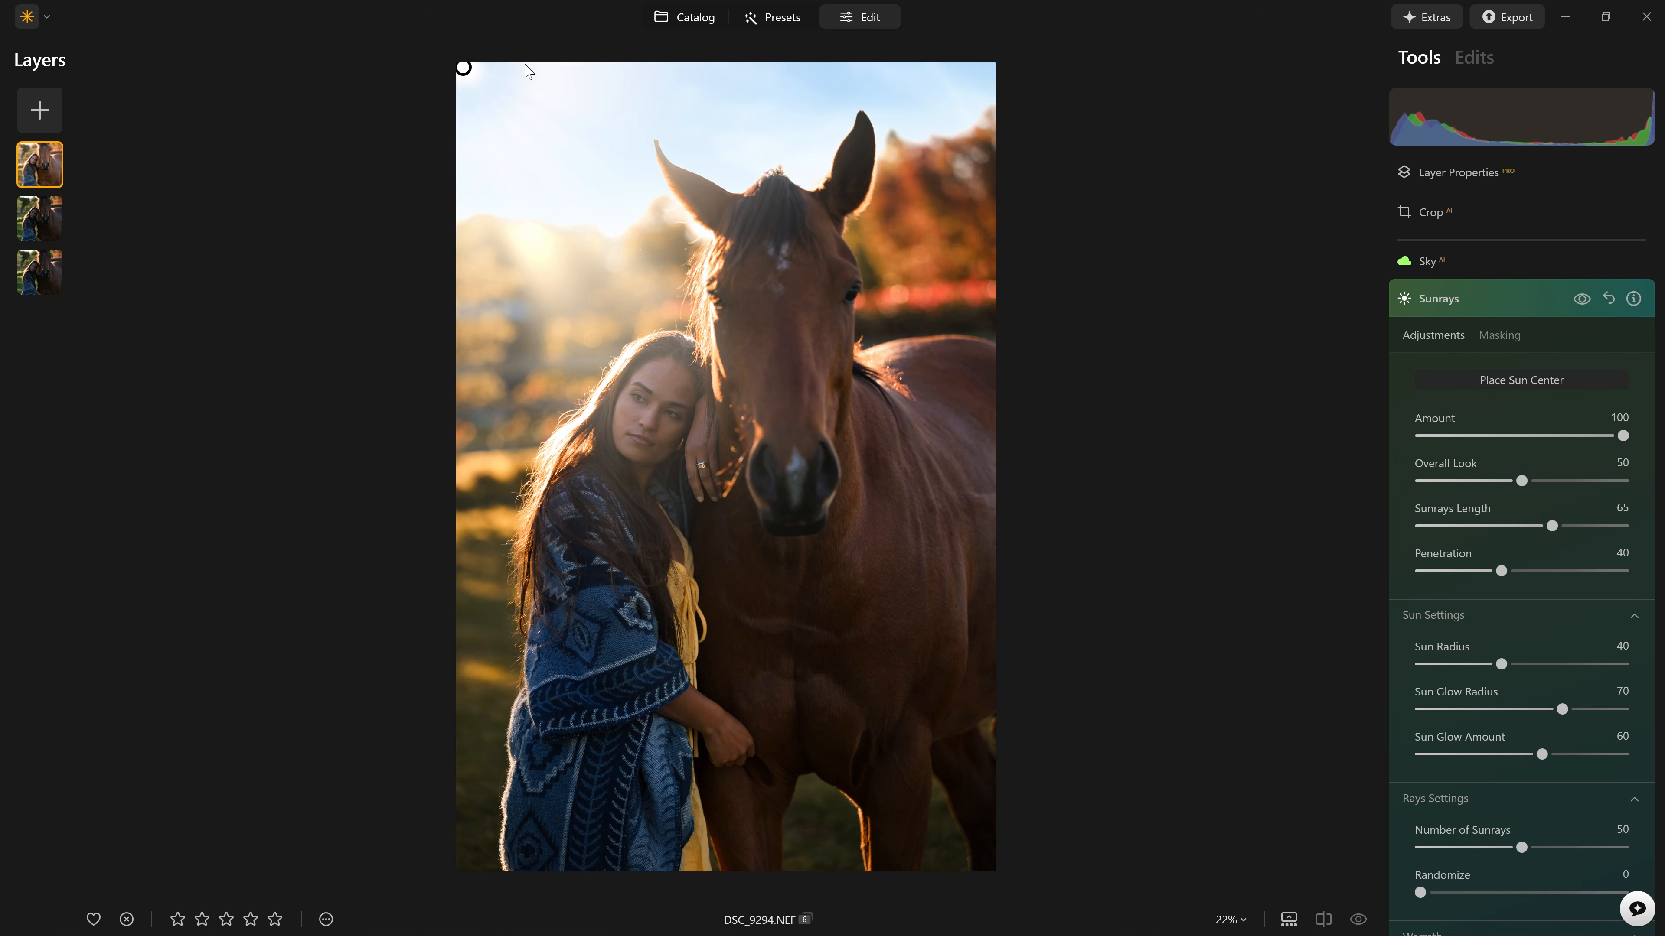
Step: Nudge the sun center within the photo's upper-left corner and set Overall Look to 76, checking the photo with and without Sunrays
{"action": "mouse_move", "coordinate": [466, 68]}
{"action": "left_mouse_down"}
{"action": "mouse_move", "coordinate": [560, 89]}
{"action": "mouse_move", "coordinate": [837, 78]}
{"action": "mouse_move", "coordinate": [425, 64]}
{"action": "left_mouse_up"}
{"action": "left_click_drag", "start_coordinate": [1522, 481], "coordinate": [1580, 491]}
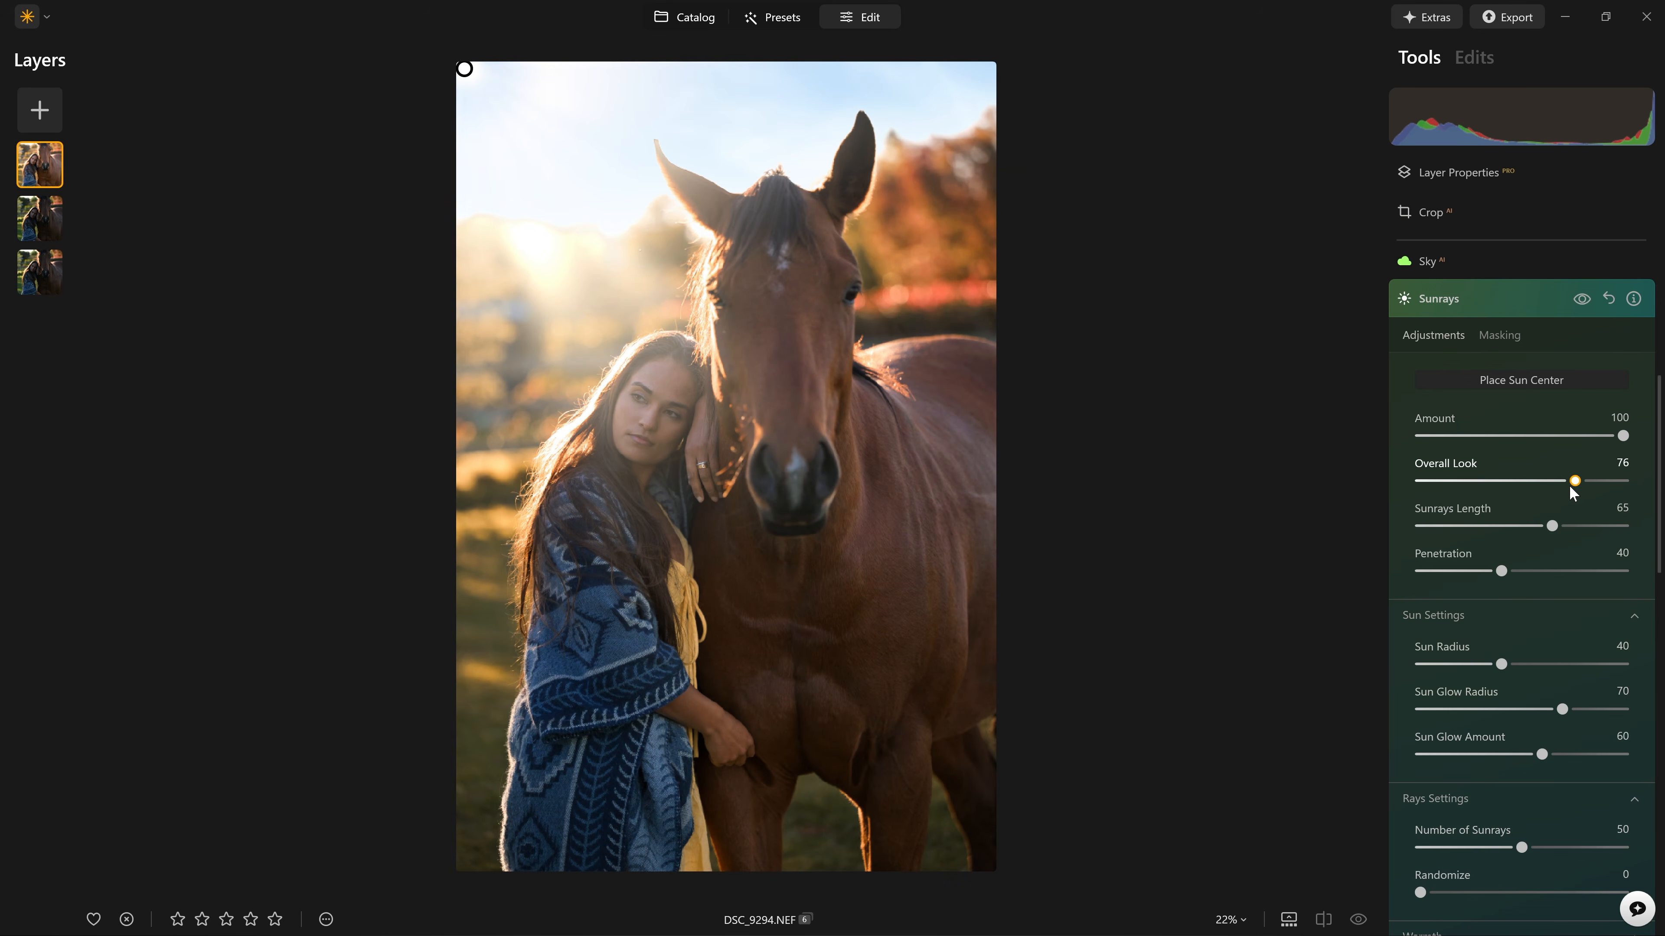
{"action": "left_click", "coordinate": [1586, 302]}
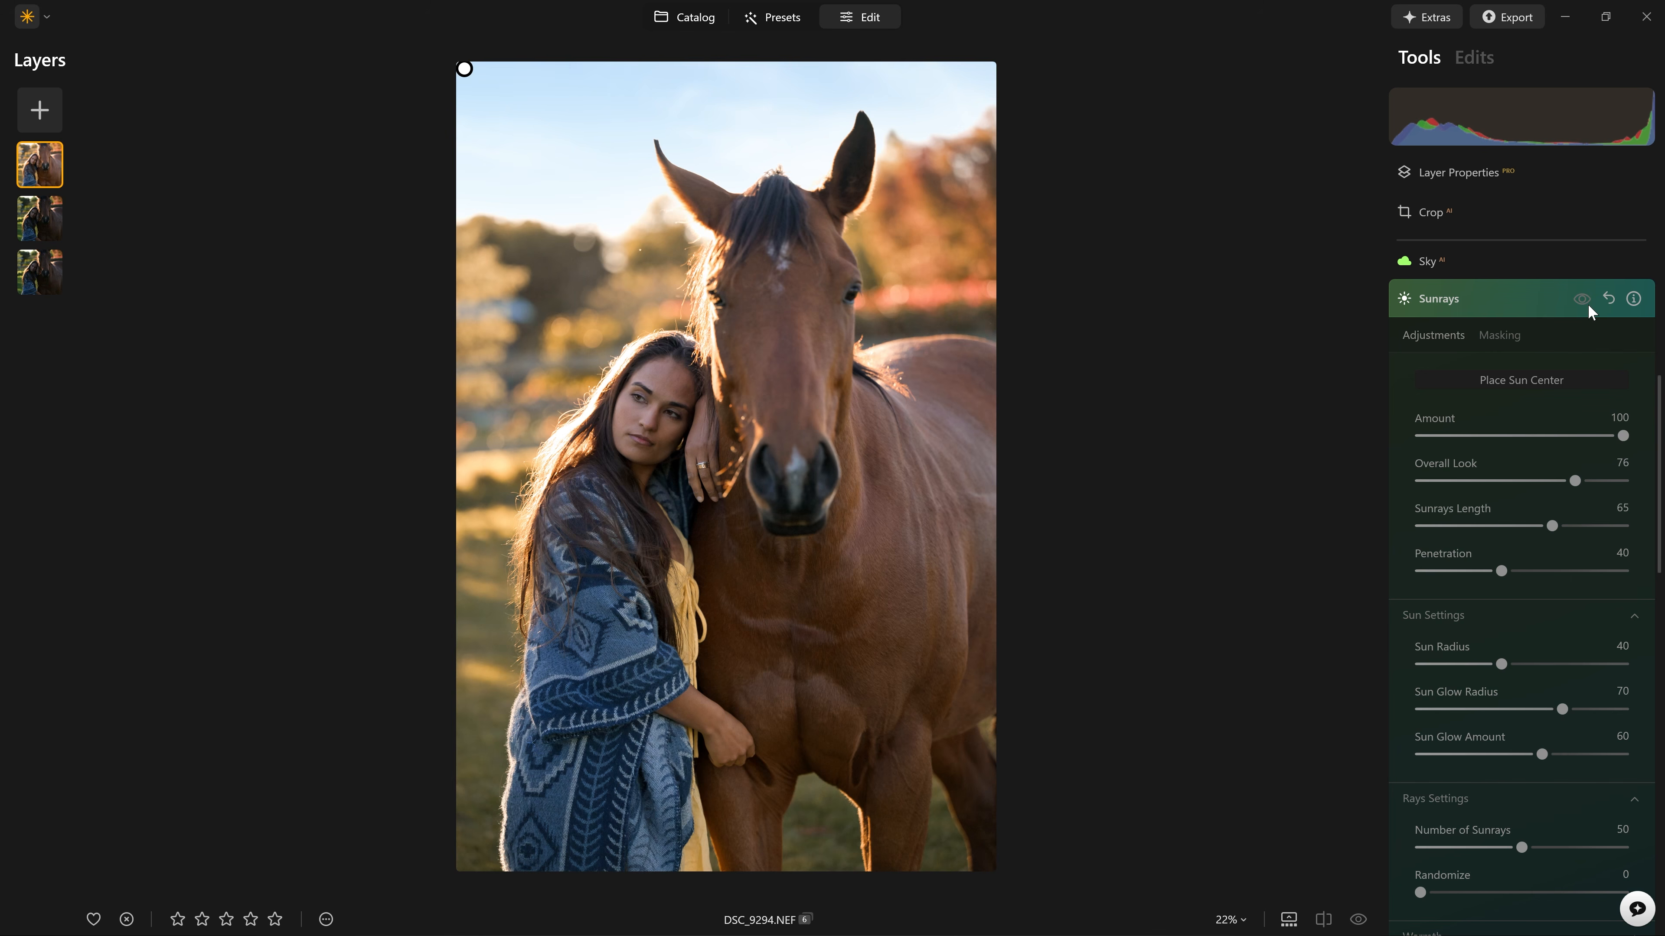
{"action": "left_click", "coordinate": [1588, 303]}
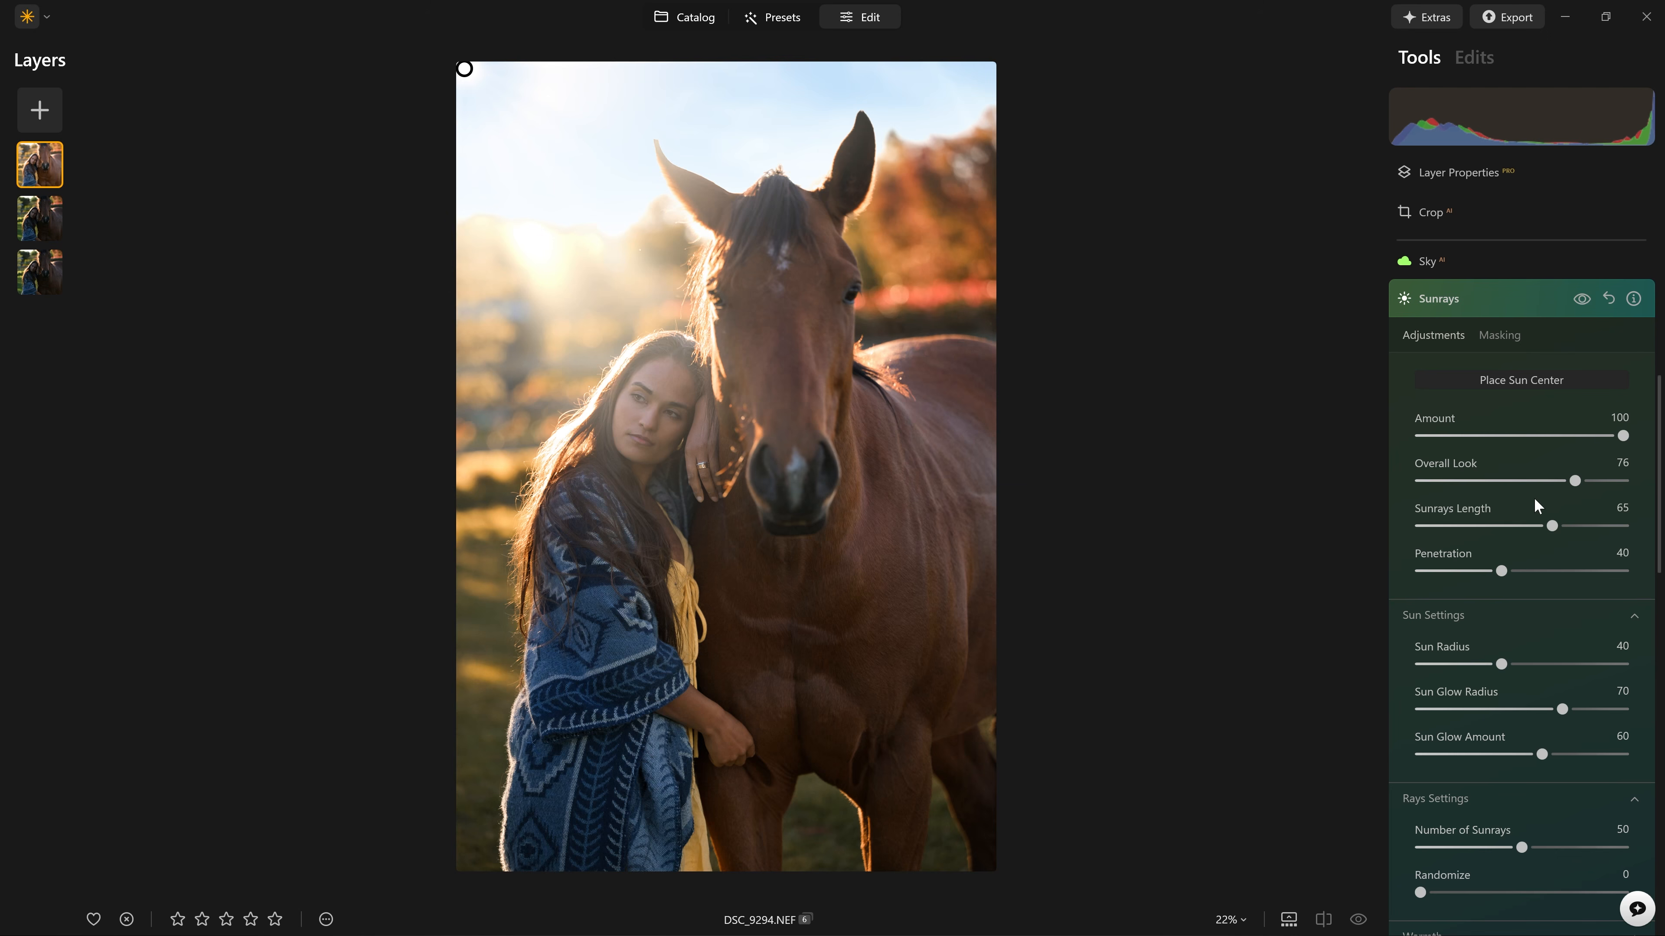
Step: Set Sunrays Length to 63 and, after testing low and full Penetration, set Penetration to 40
{"action": "mouse_move", "coordinate": [1553, 528]}
{"action": "left_mouse_down"}
{"action": "mouse_move", "coordinate": [1427, 528]}
{"action": "mouse_move", "coordinate": [1624, 528]}
{"action": "mouse_move", "coordinate": [1444, 528]}
{"action": "mouse_move", "coordinate": [1624, 528]}
{"action": "mouse_move", "coordinate": [1528, 528]}
{"action": "mouse_move", "coordinate": [1605, 528]}
{"action": "mouse_move", "coordinate": [1581, 529]}
{"action": "left_mouse_up"}
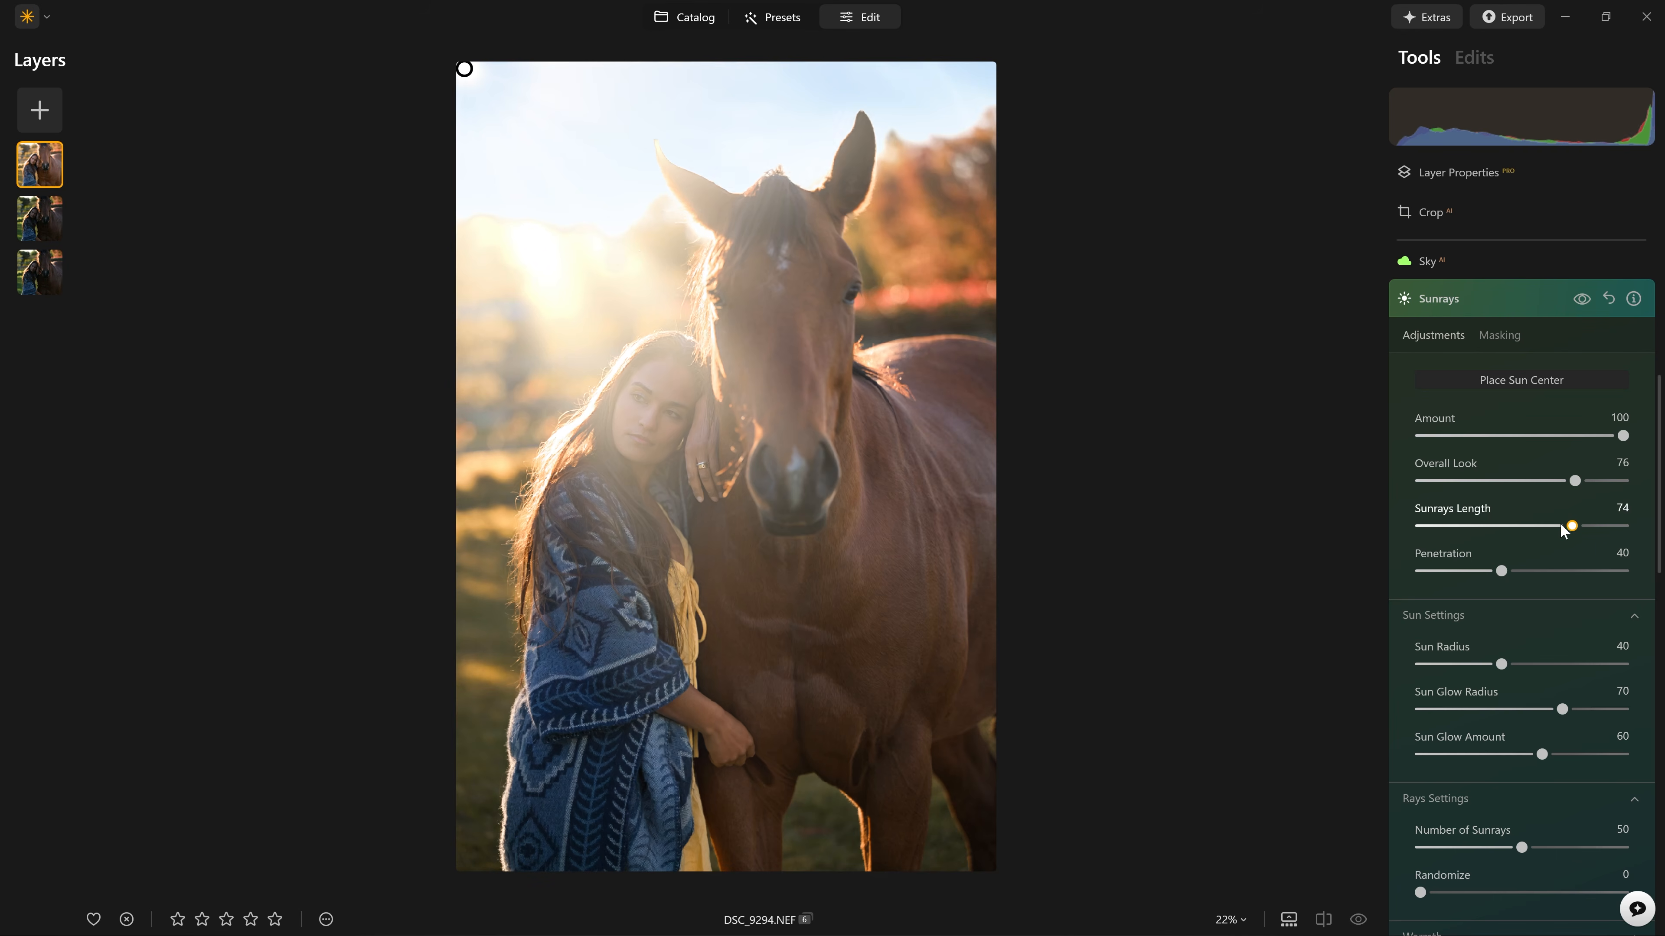
{"action": "mouse_move", "coordinate": [1563, 530]}
{"action": "left_mouse_down"}
{"action": "mouse_move", "coordinate": [1537, 529]}
{"action": "mouse_move", "coordinate": [1579, 535]}
{"action": "mouse_move", "coordinate": [1496, 532]}
{"action": "mouse_move", "coordinate": [1565, 545]}
{"action": "left_mouse_up"}
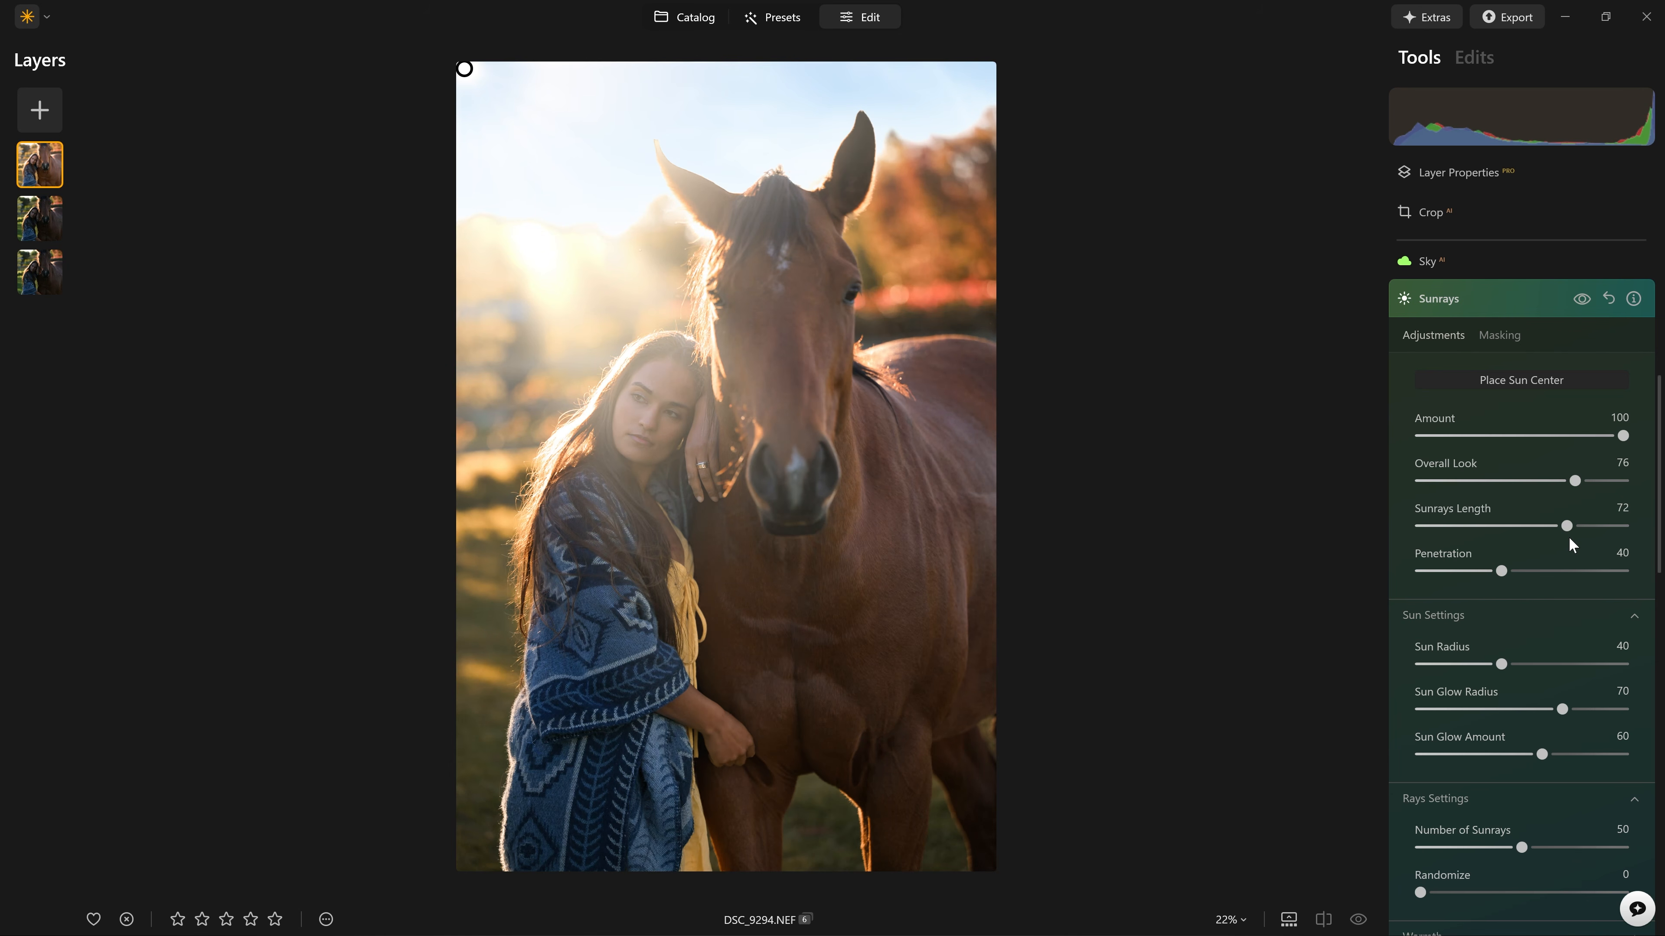
{"action": "left_click_drag", "start_coordinate": [1565, 527], "coordinate": [1594, 571]}
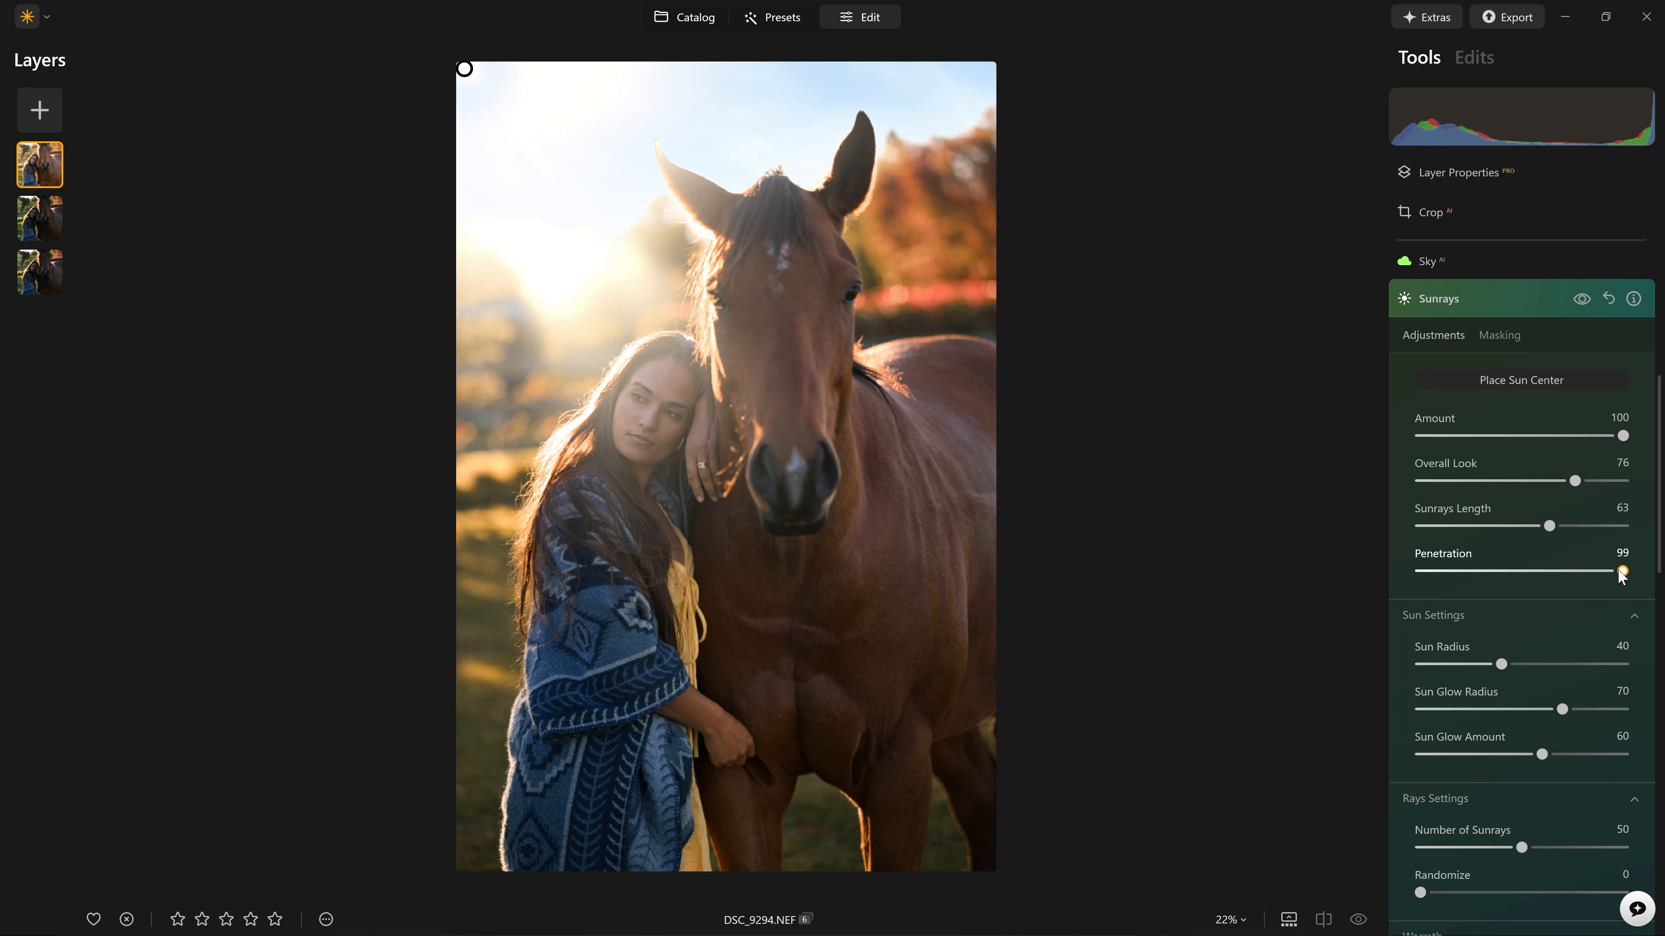
{"action": "left_click_drag", "start_coordinate": [1623, 570], "coordinate": [1475, 570]}
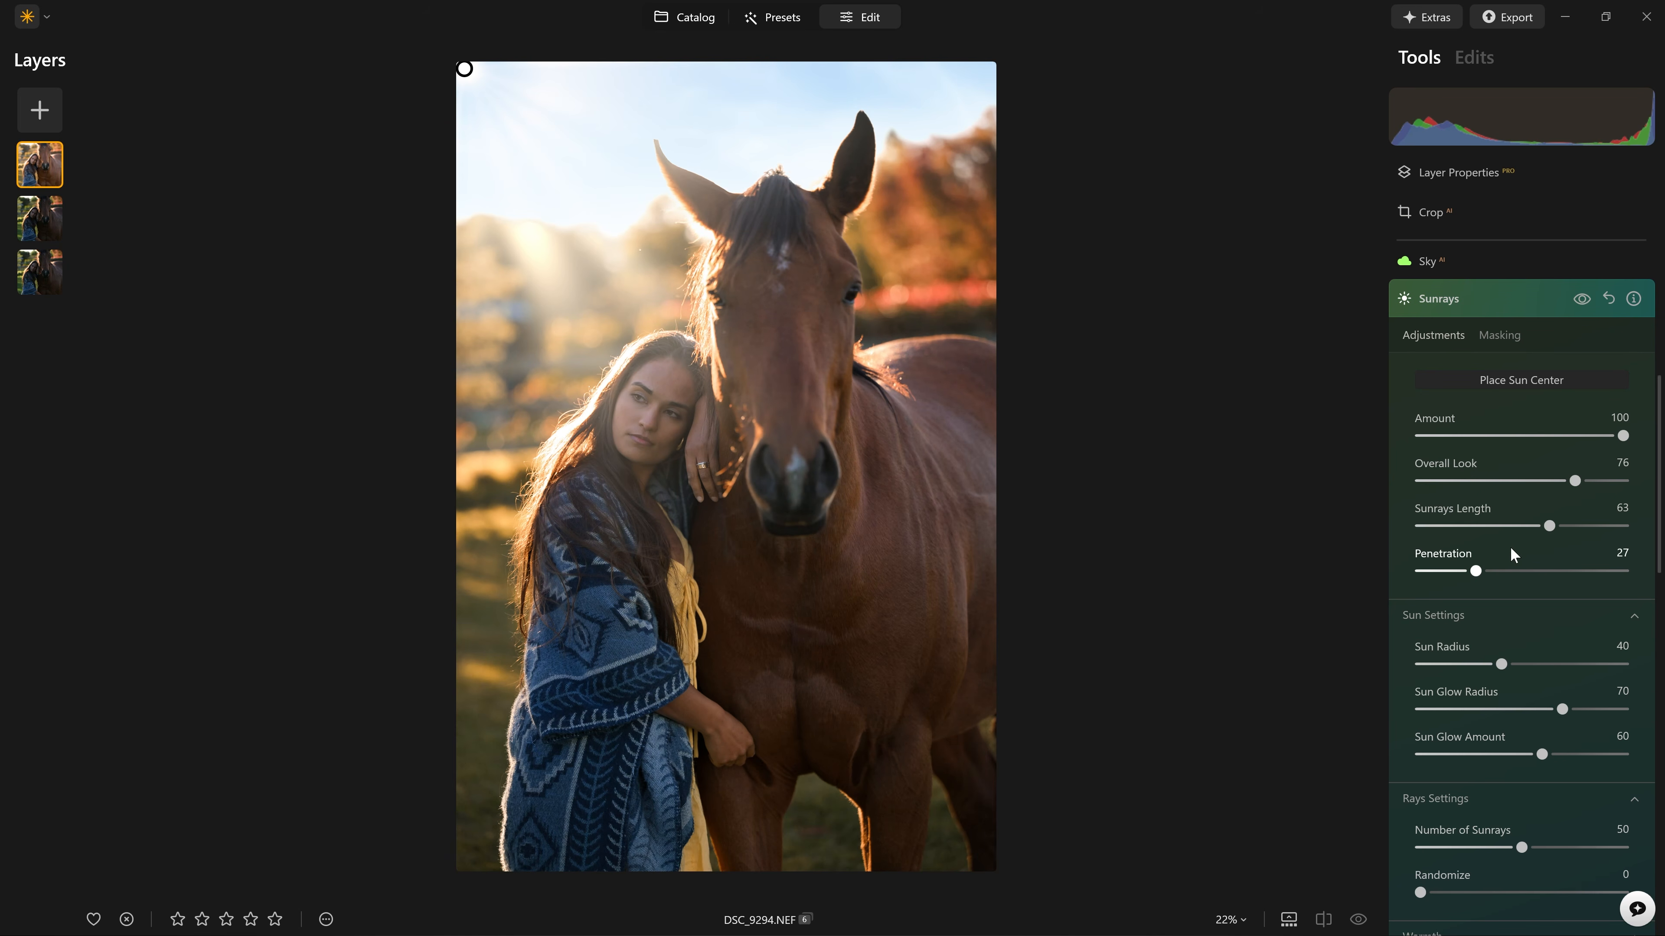
{"action": "left_click_drag", "start_coordinate": [1475, 576], "coordinate": [1634, 576]}
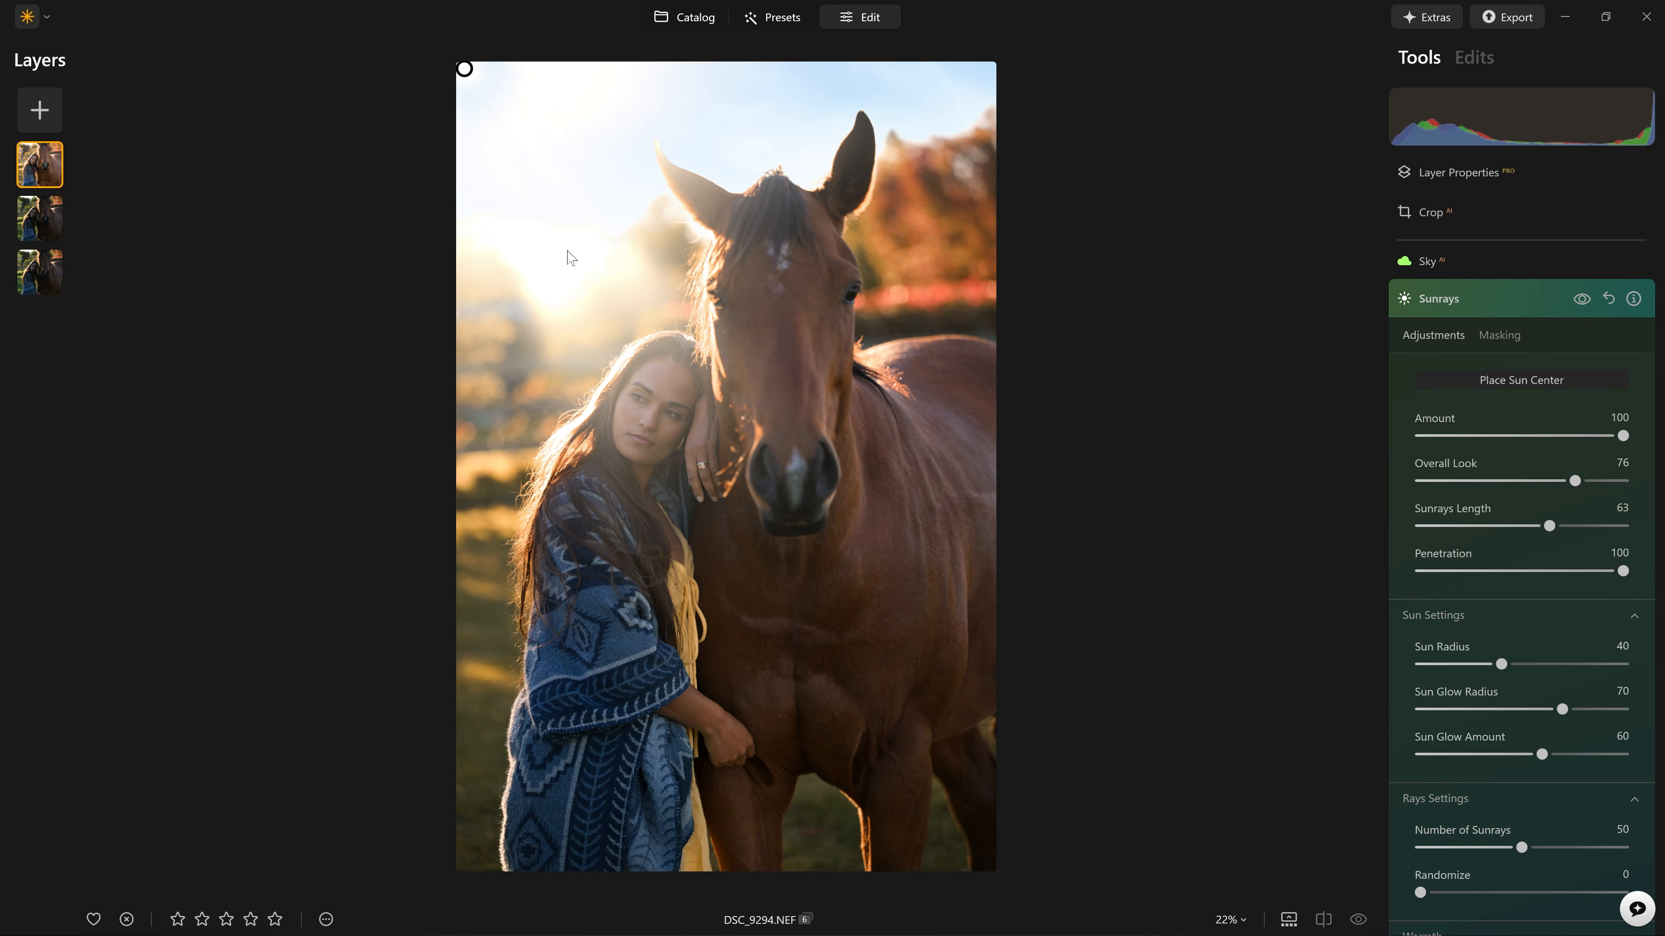
{"action": "left_click_drag", "start_coordinate": [1622, 572], "coordinate": [1509, 571]}
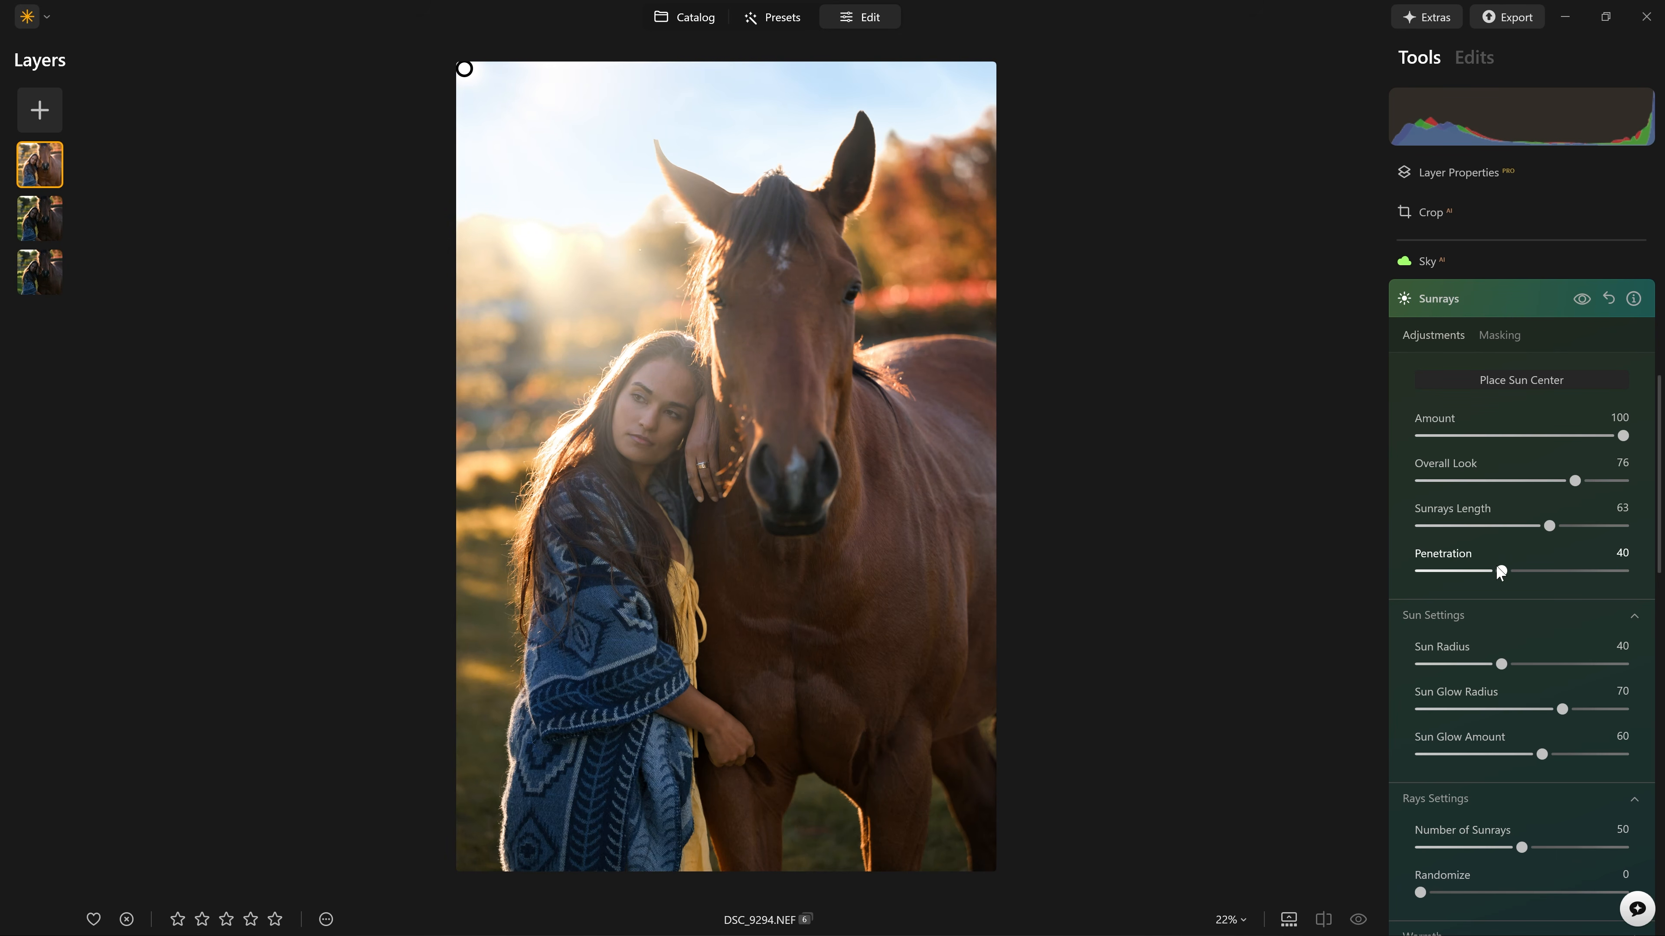
Step: Set Sun Radius, Sun Glow Radius and Sun Glow Amount to 100 and check the Sunrays effect on the photo
{"action": "left_click_drag", "start_coordinate": [1497, 662], "coordinate": [1655, 710]}
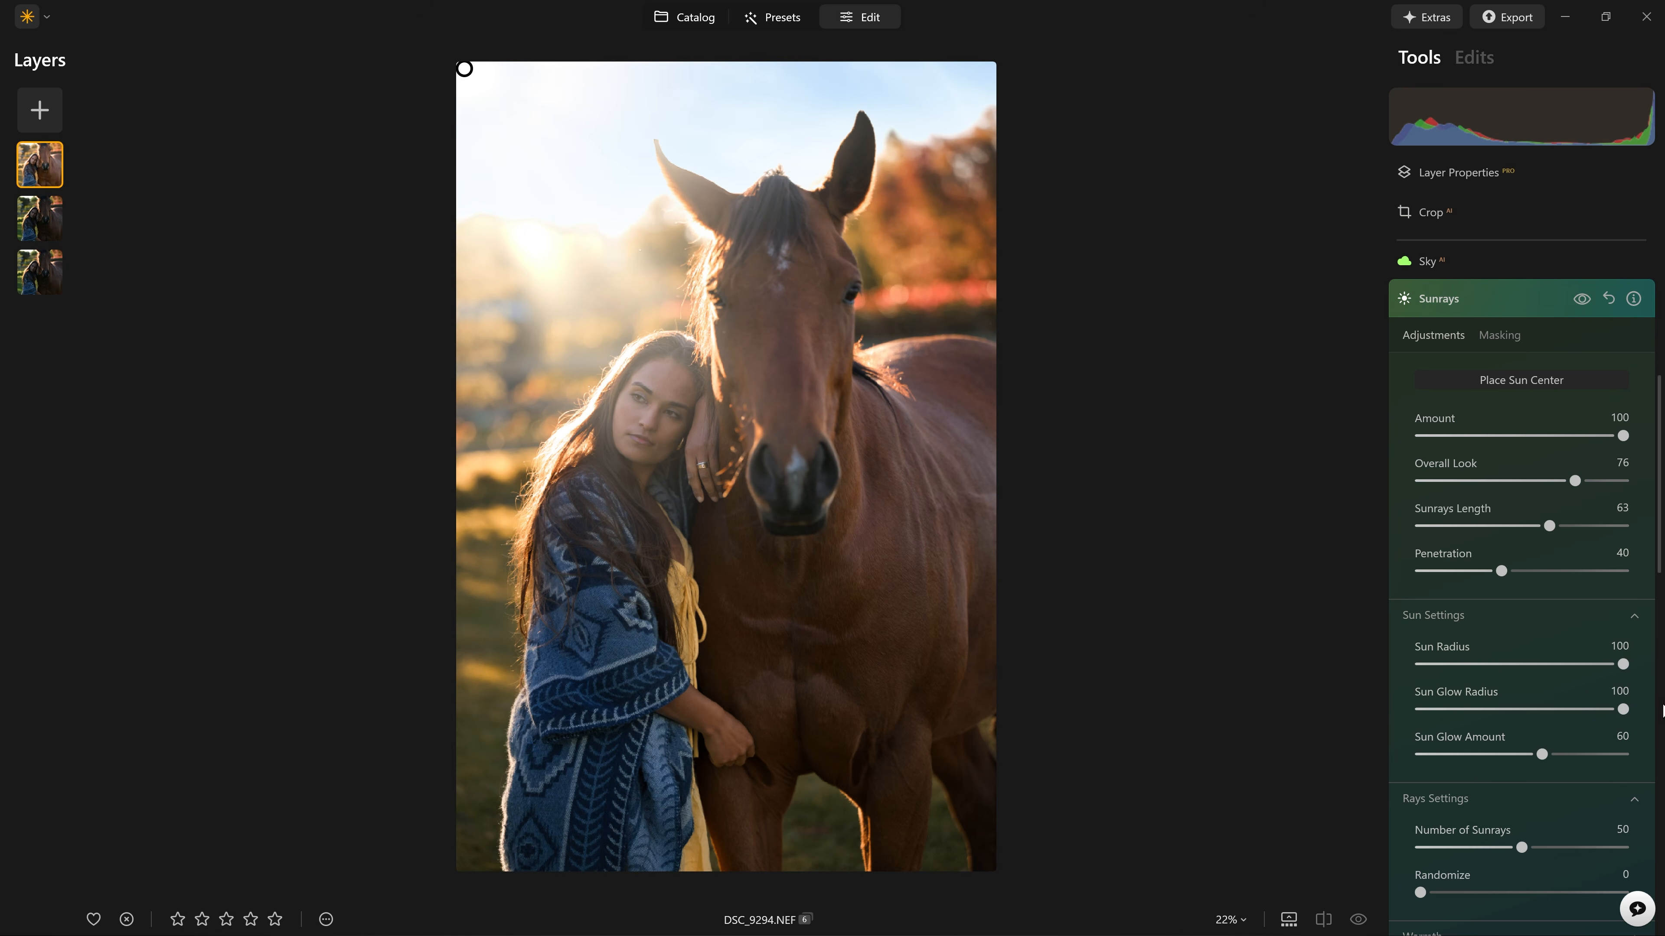
{"action": "left_click_drag", "start_coordinate": [1538, 754], "coordinate": [1624, 755]}
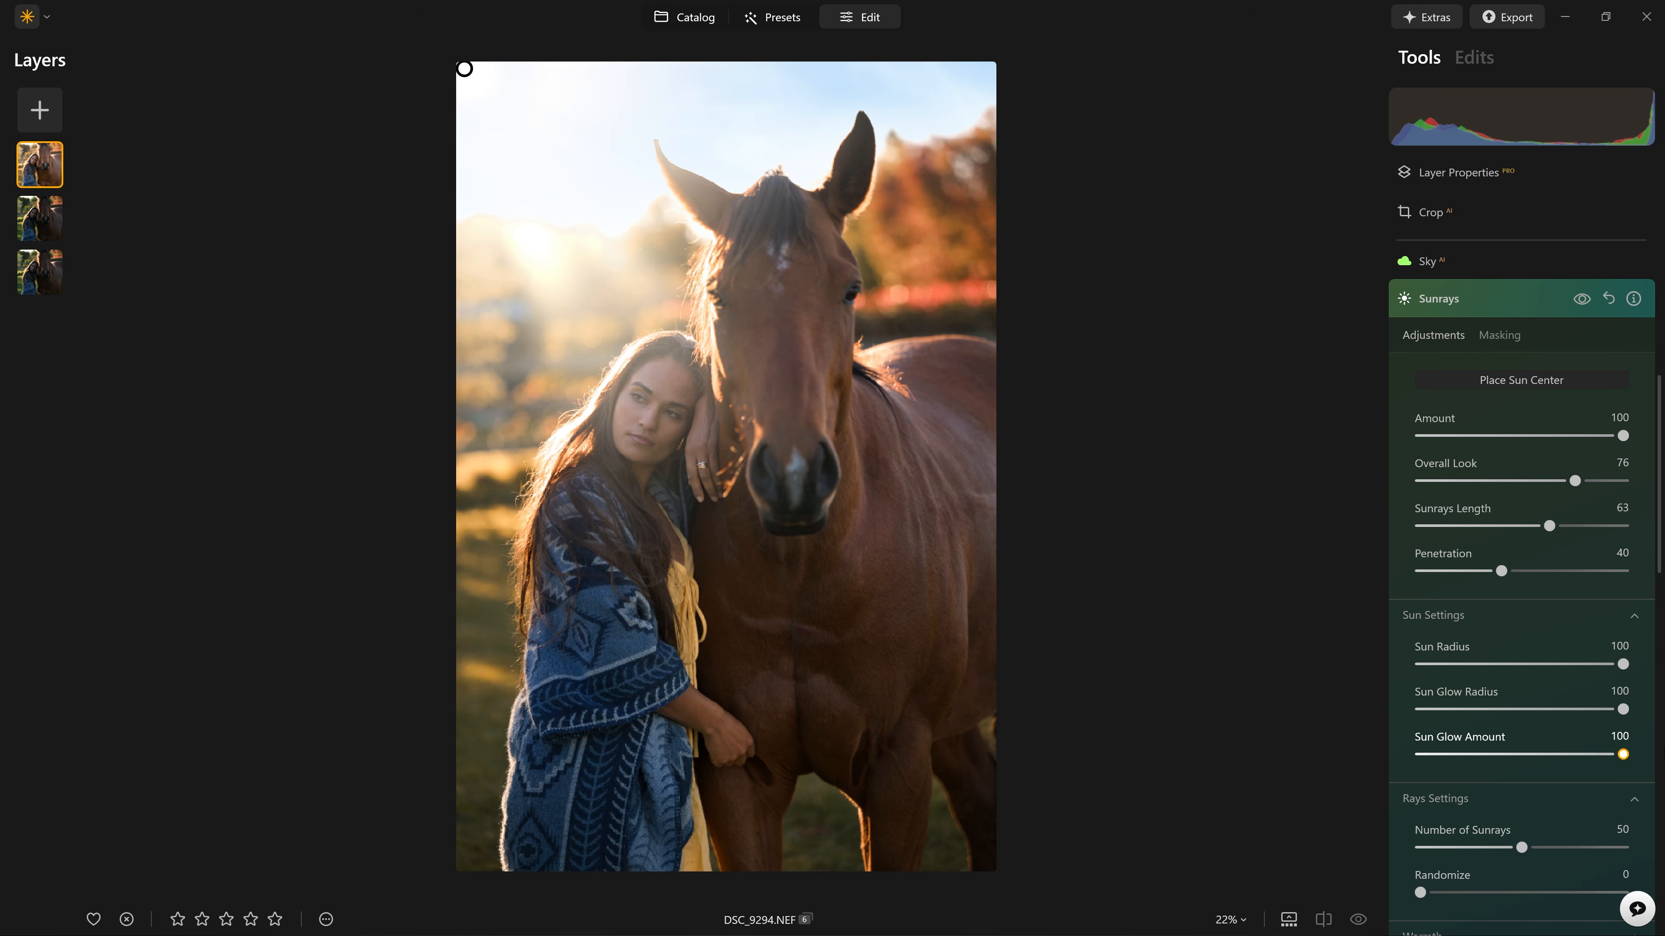
{"action": "left_click", "coordinate": [1581, 300]}
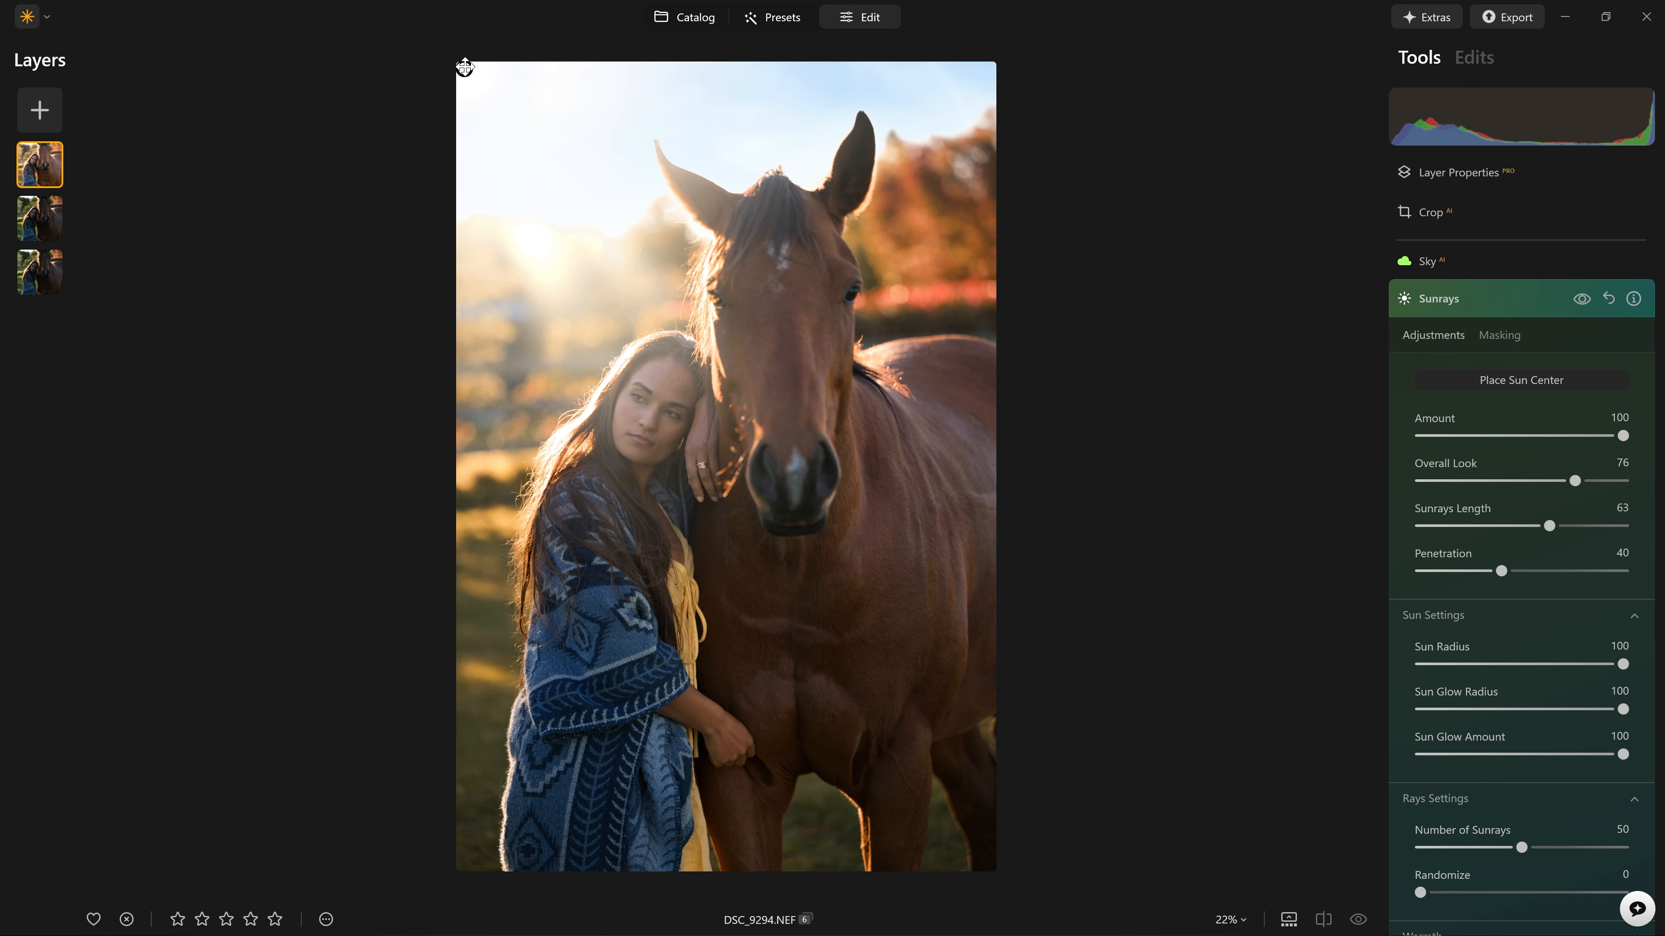
Step: Move the sun center to the sky above the horse's right-hand ear and reduce Number of Sunrays to 0
{"action": "left_click_drag", "start_coordinate": [465, 67], "coordinate": [899, 87]}
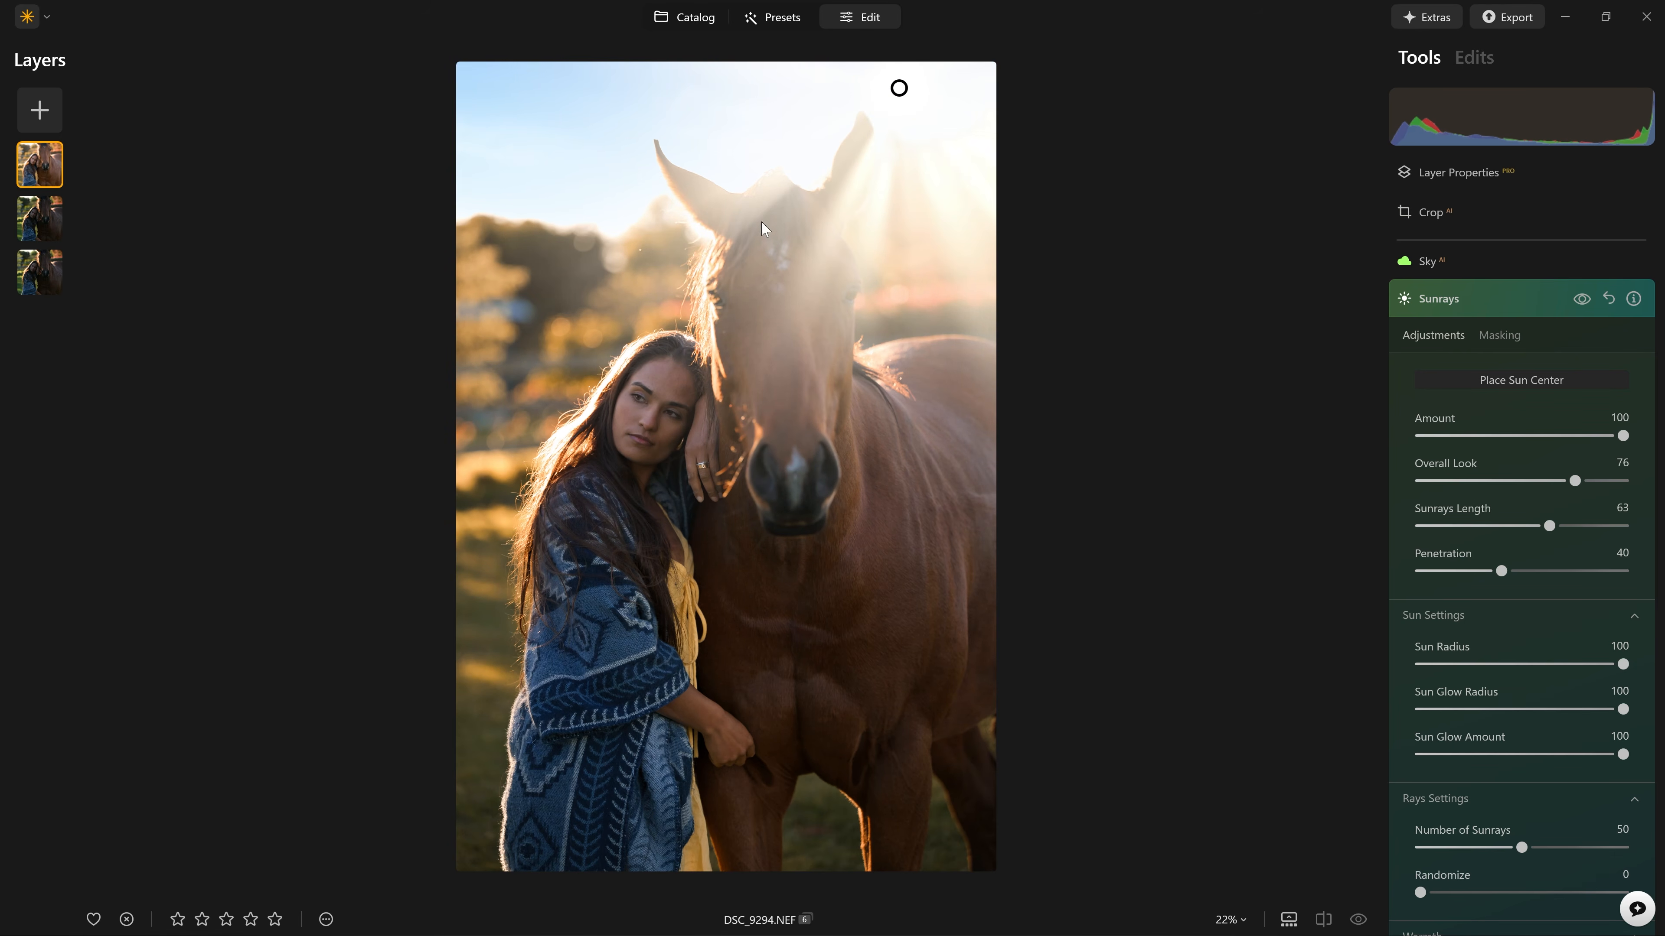
{"action": "scroll", "coordinate": [1617, 601], "scroll_direction": "down", "scroll_amount": 5}
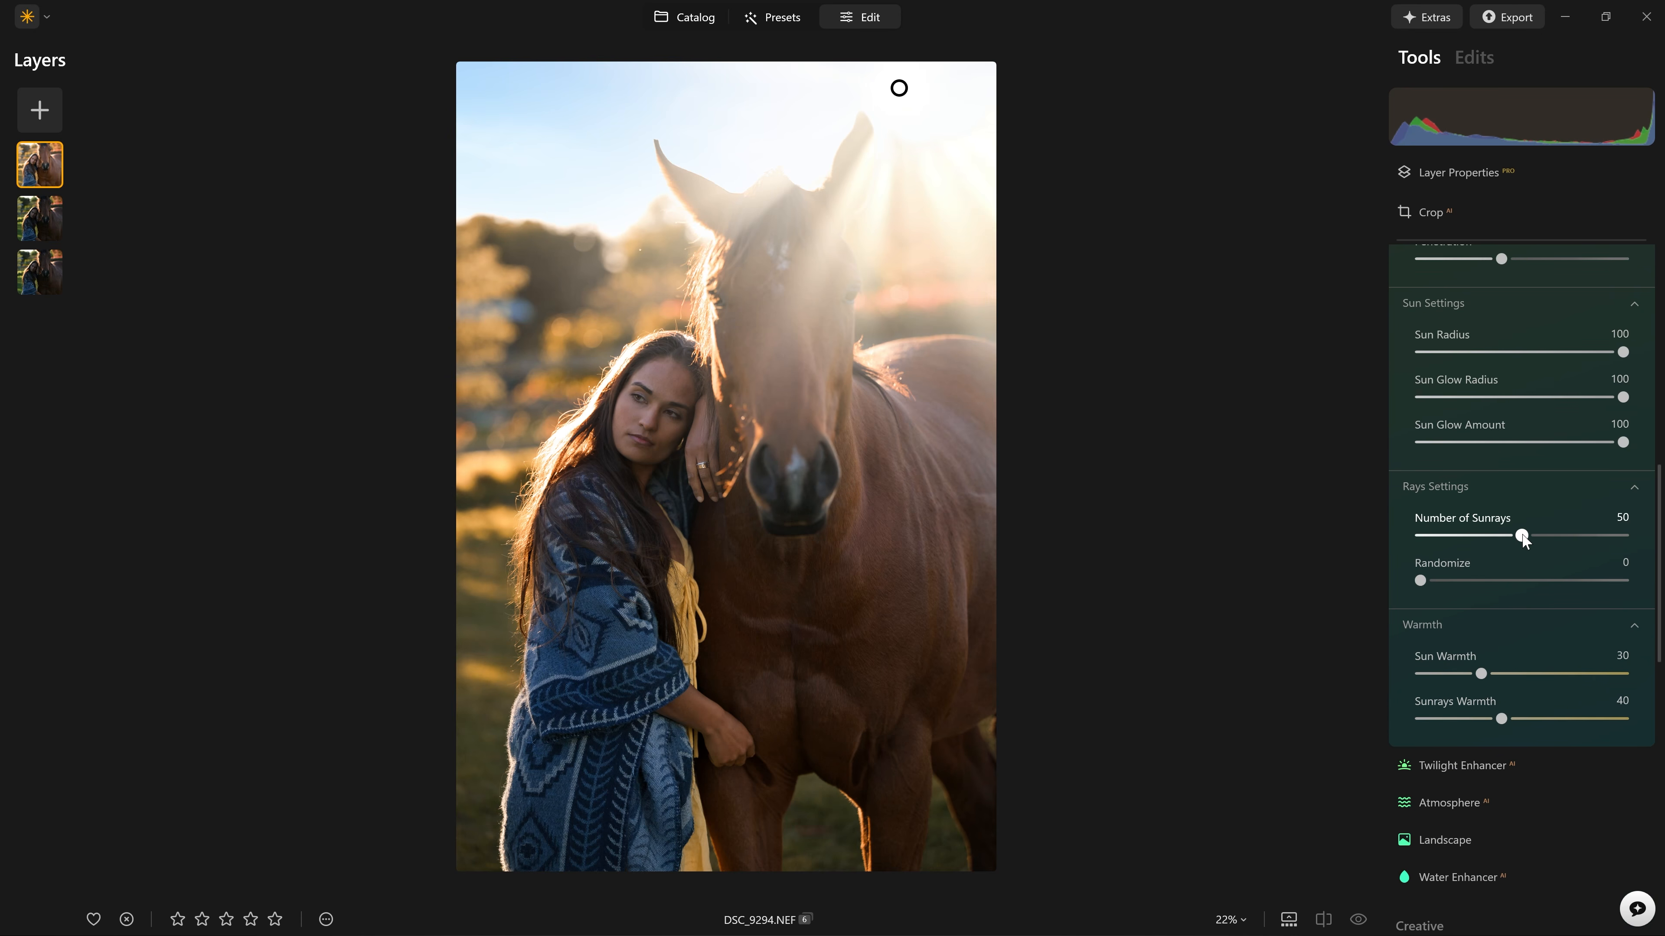
{"action": "left_click_drag", "start_coordinate": [1521, 536], "coordinate": [1408, 535]}
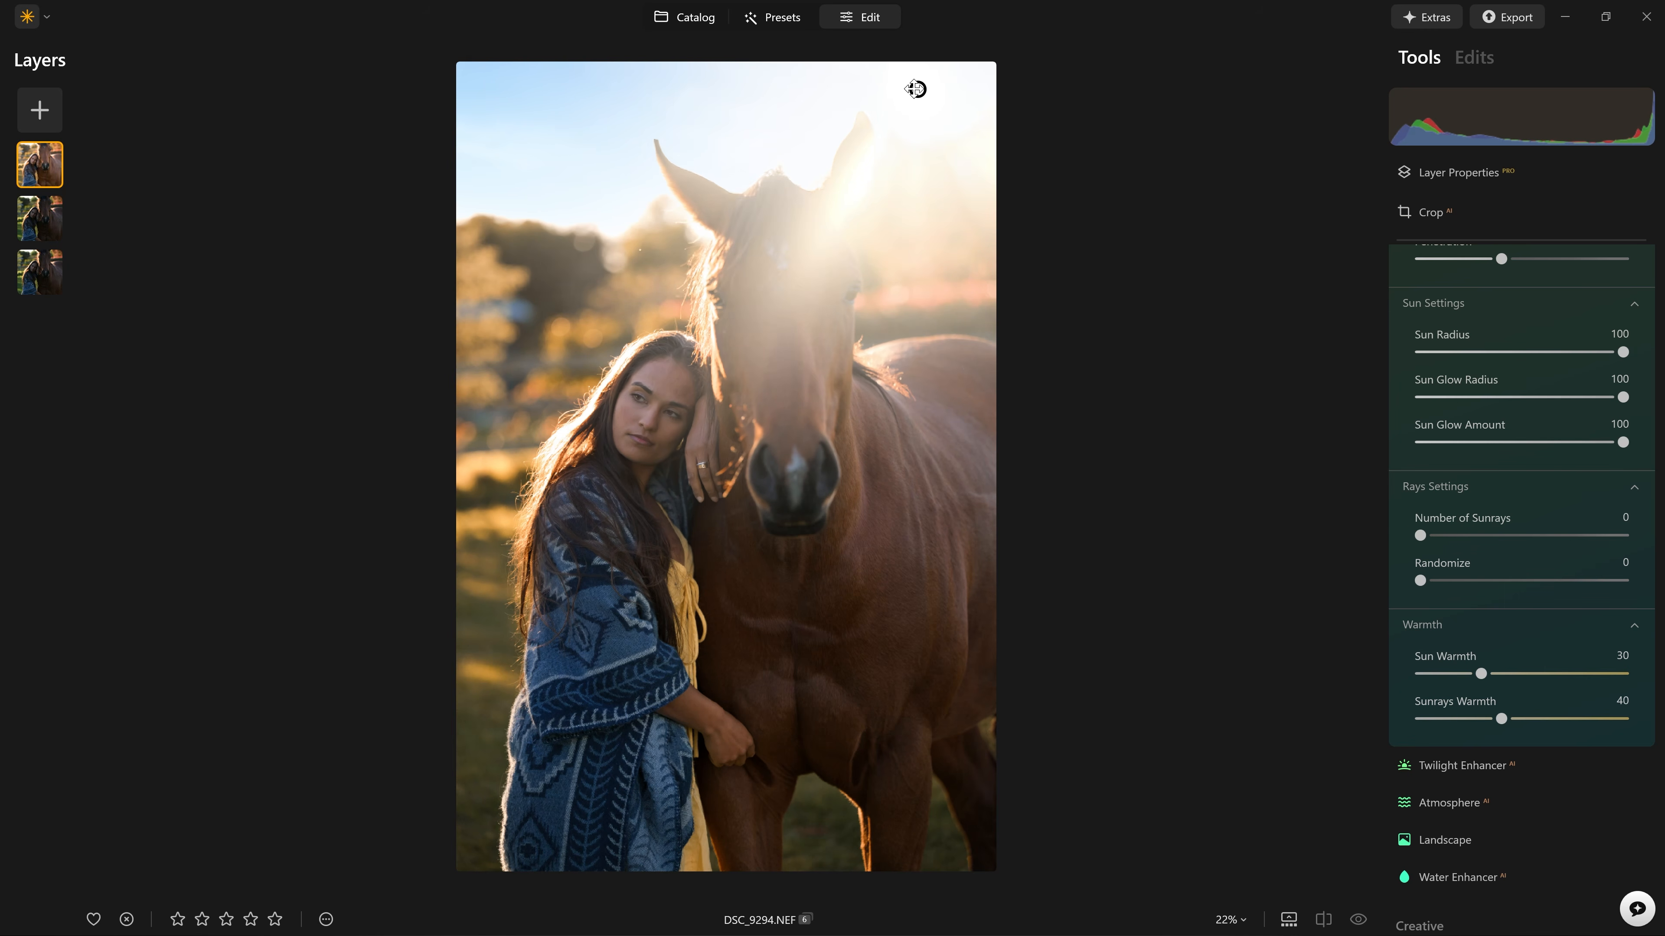
Step: Place the sun center just inside the photo's upper-left corner with Number of Sunrays at 0, and compare the photo with and without Sunrays
{"action": "left_click_drag", "start_coordinate": [896, 87], "coordinate": [463, 66]}
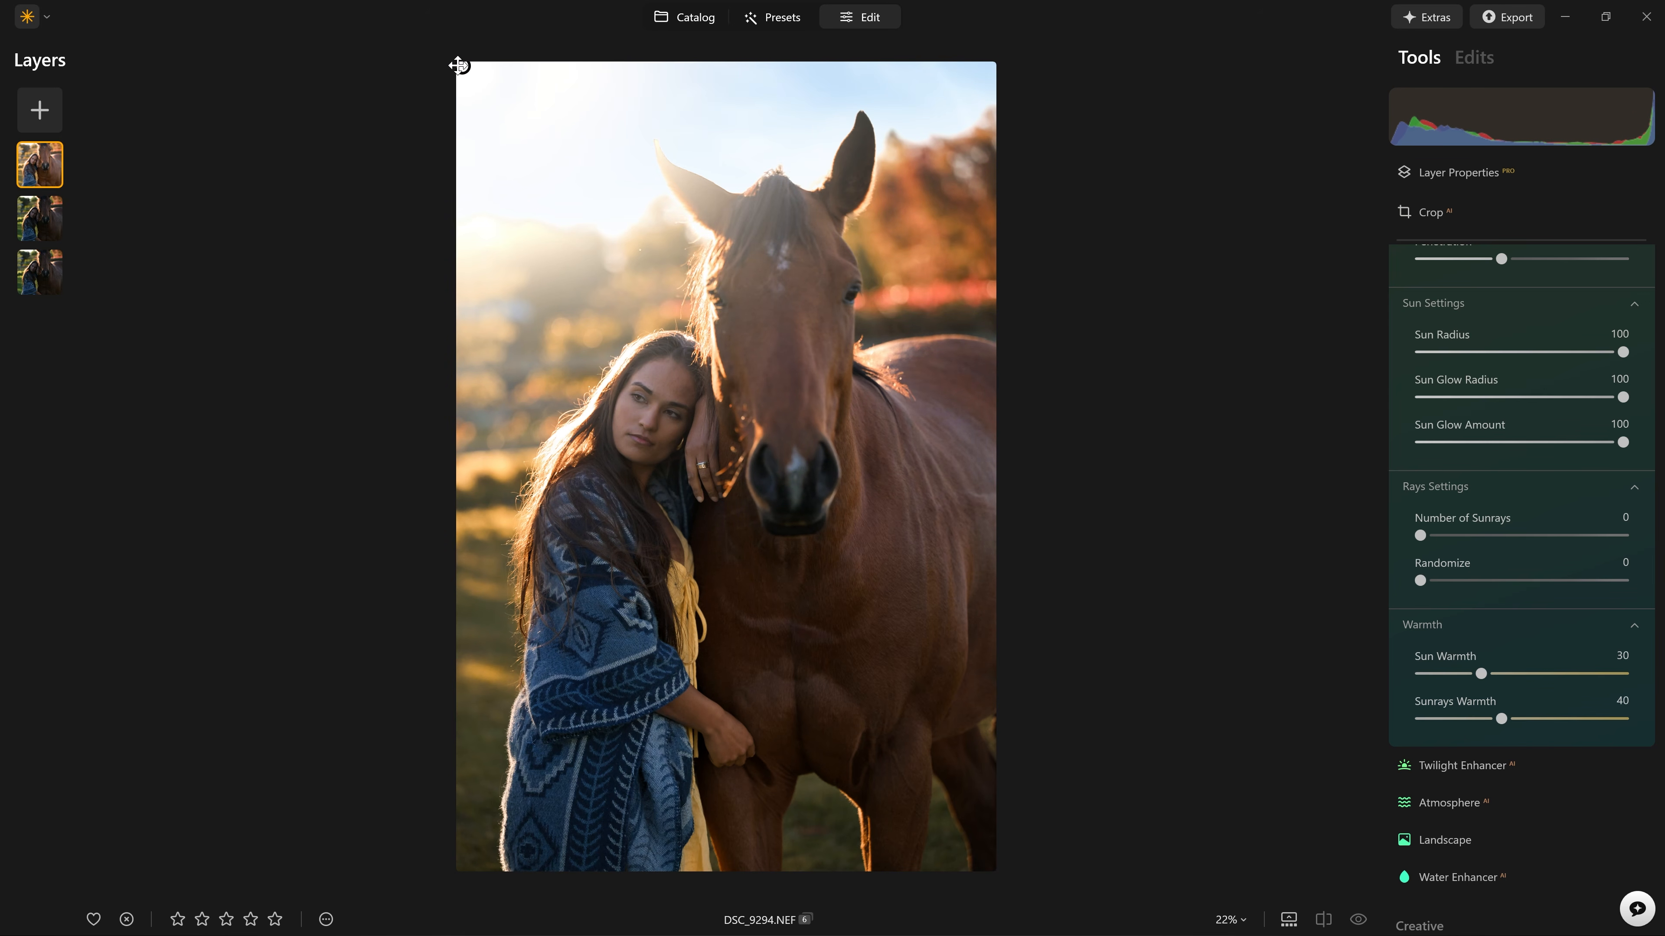
{"action": "left_click_drag", "start_coordinate": [1546, 539], "coordinate": [1375, 528]}
{"action": "left_click_drag", "start_coordinate": [469, 68], "coordinate": [447, 86]}
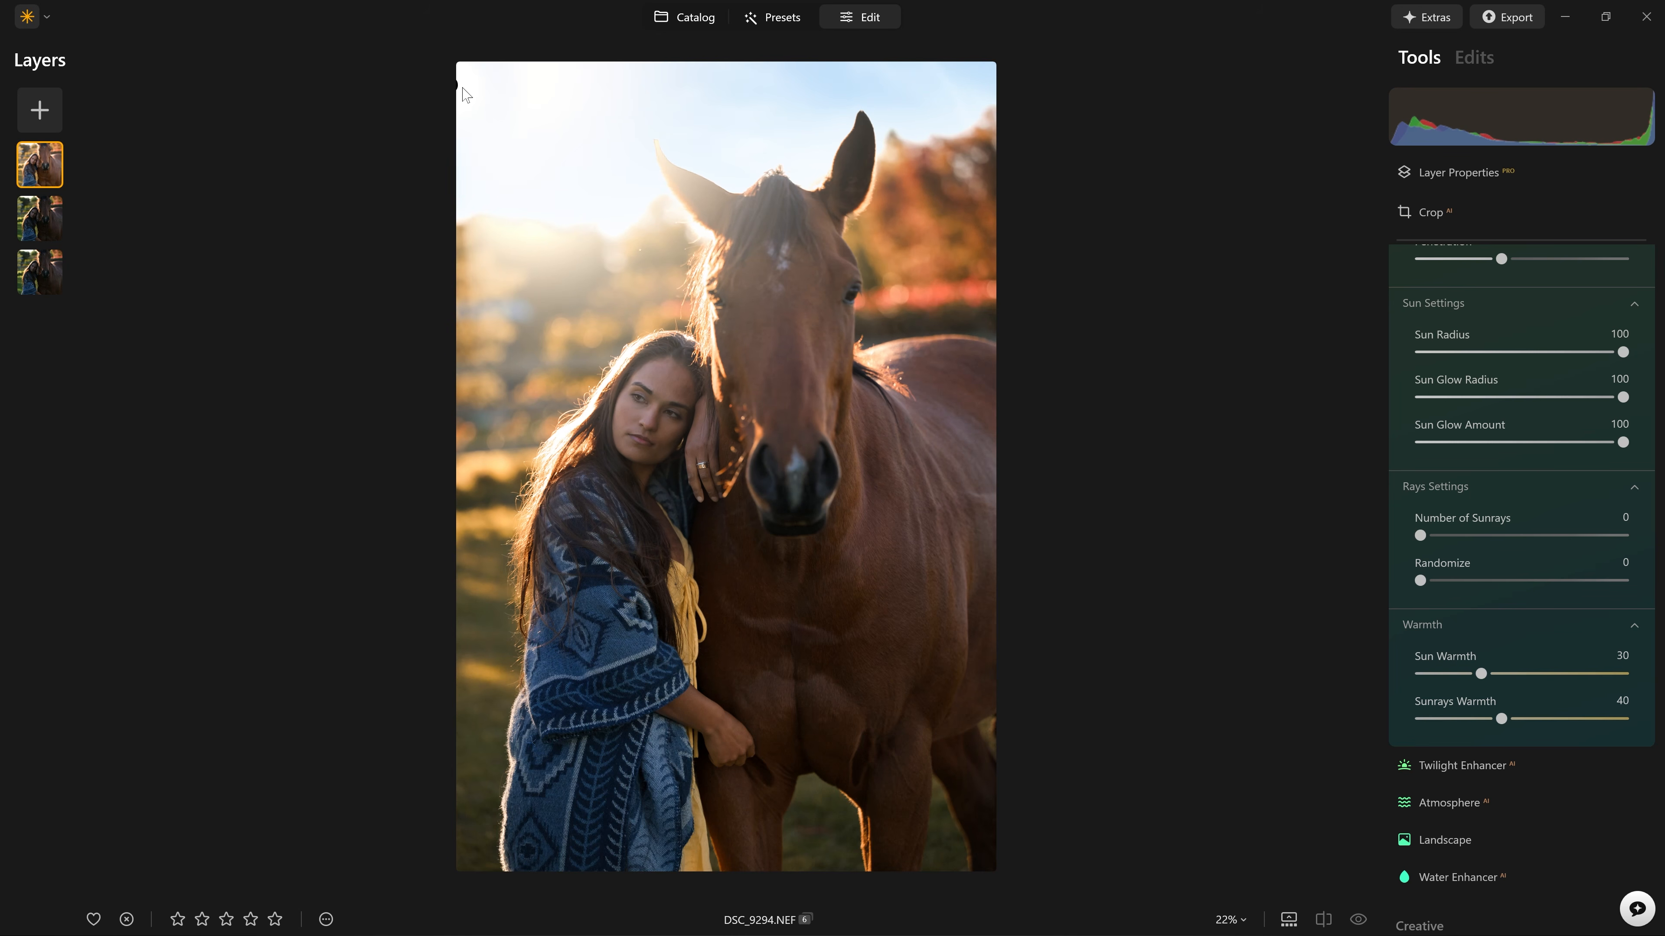
{"action": "left_click_drag", "start_coordinate": [457, 85], "coordinate": [469, 76]}
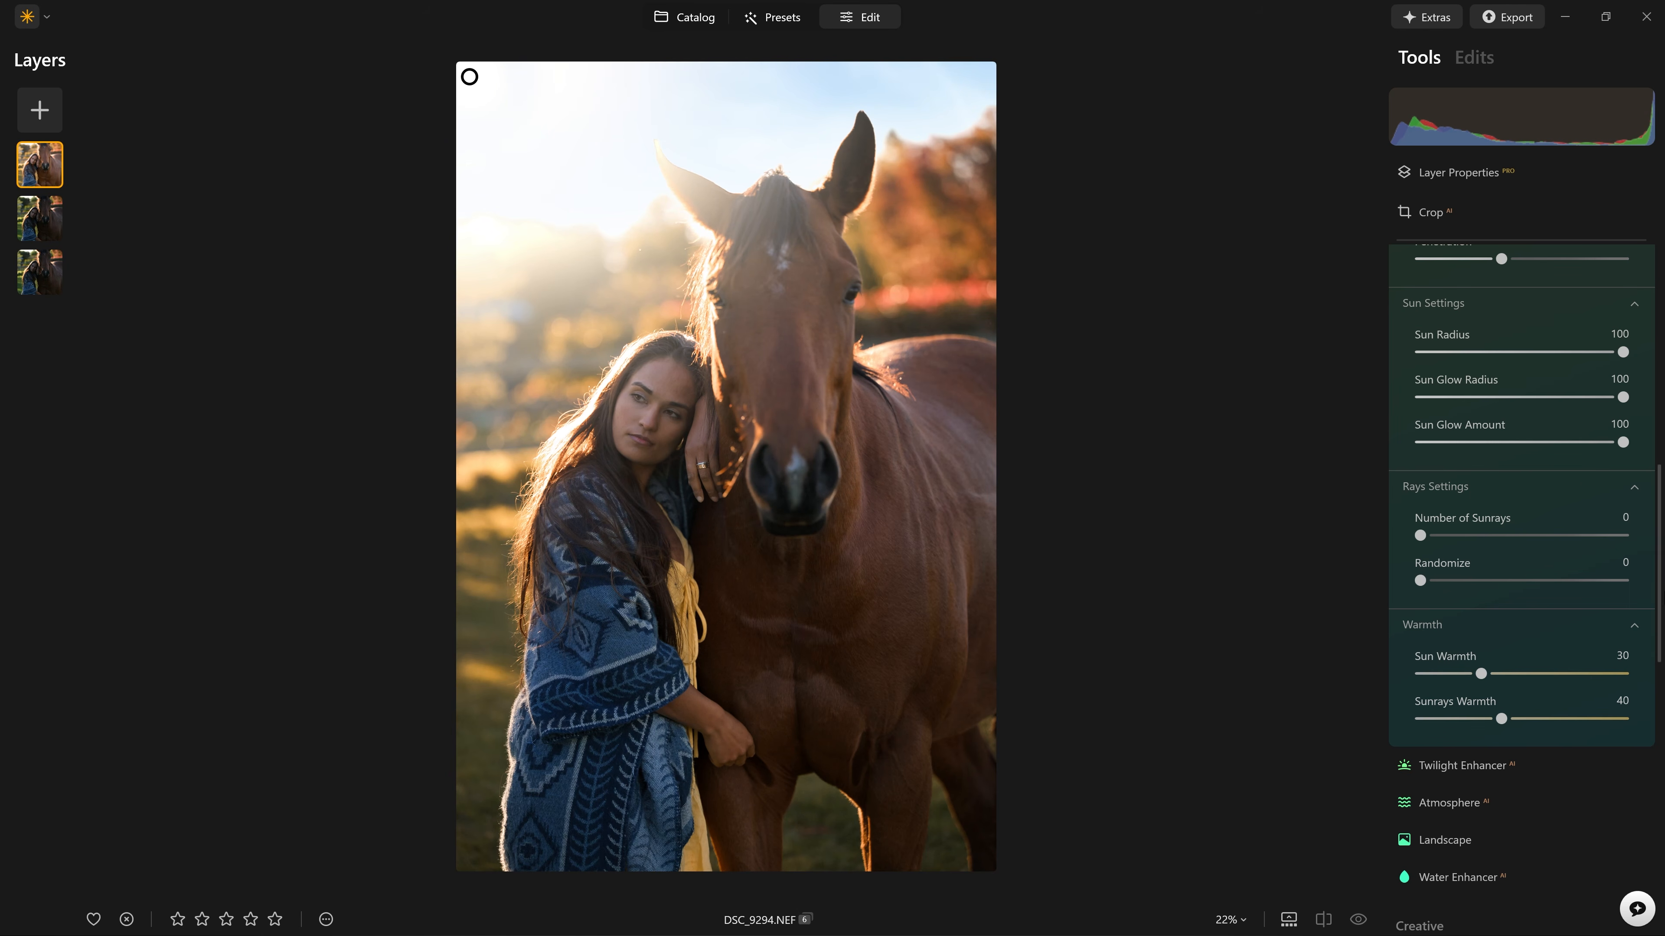
{"action": "scroll", "coordinate": [1584, 481], "scroll_direction": "up", "scroll_amount": 1}
{"action": "scroll", "coordinate": [1584, 482], "scroll_direction": "up", "scroll_amount": 3}
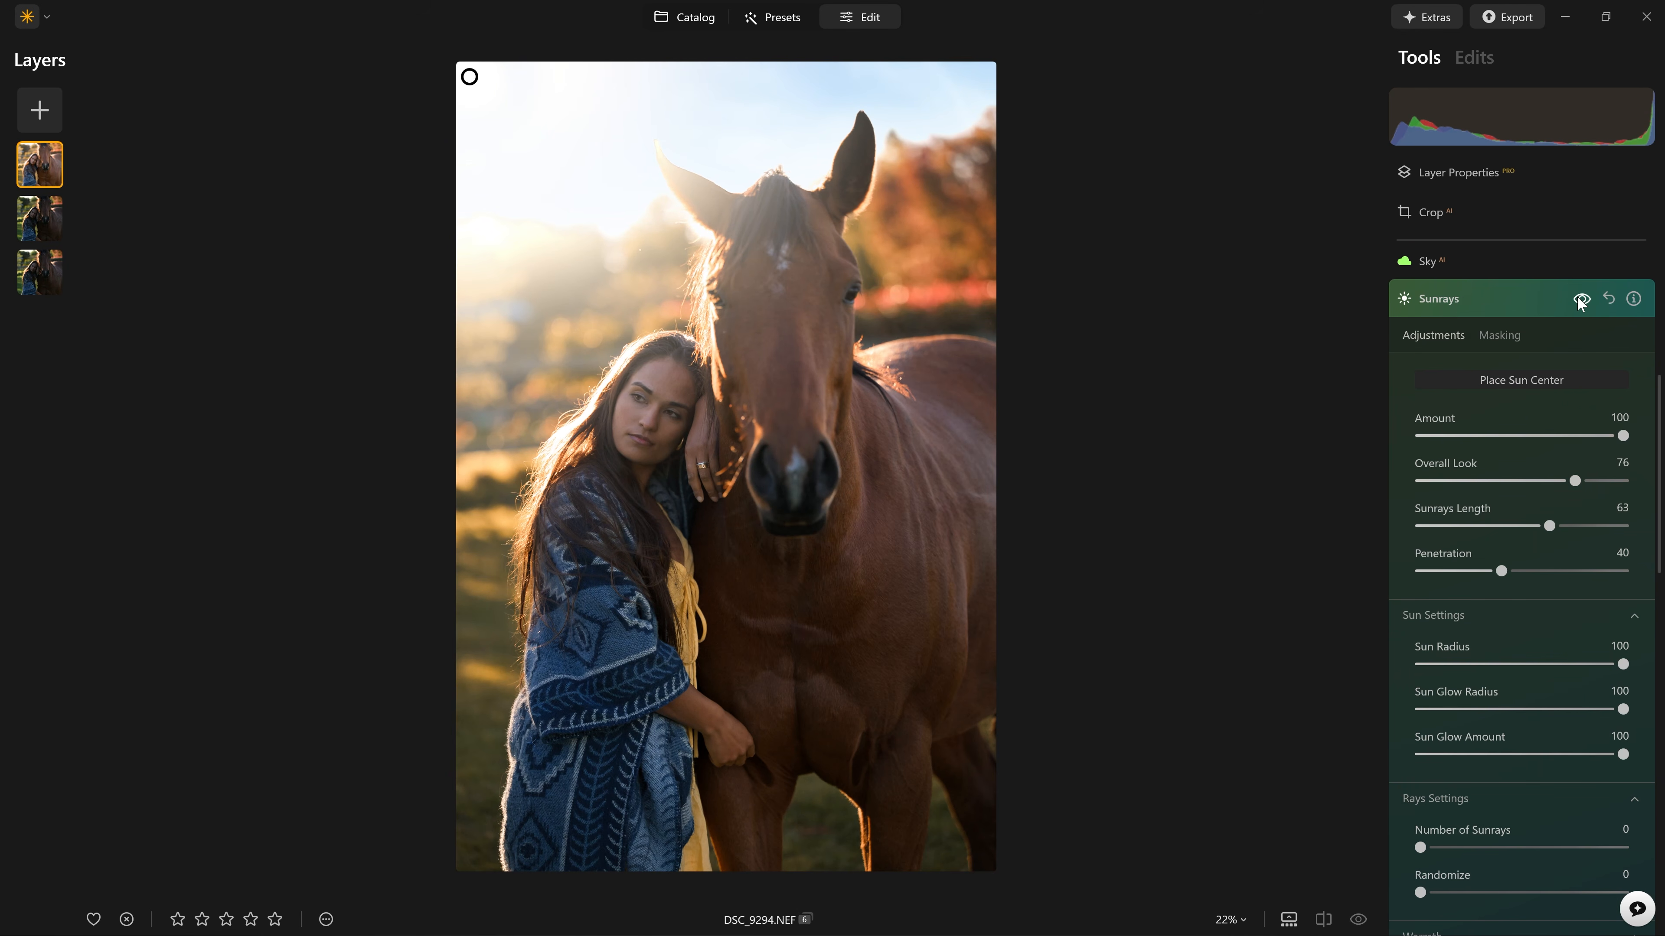
{"action": "left_click", "coordinate": [1581, 299]}
{"action": "left_click", "coordinate": [1581, 300]}
Step: Try a strong warm tint with Sunrays Warmth at 97 and a higher Sun Warmth, and check its effect on the photo
{"action": "scroll", "coordinate": [1502, 705], "scroll_direction": "down", "scroll_amount": 4}
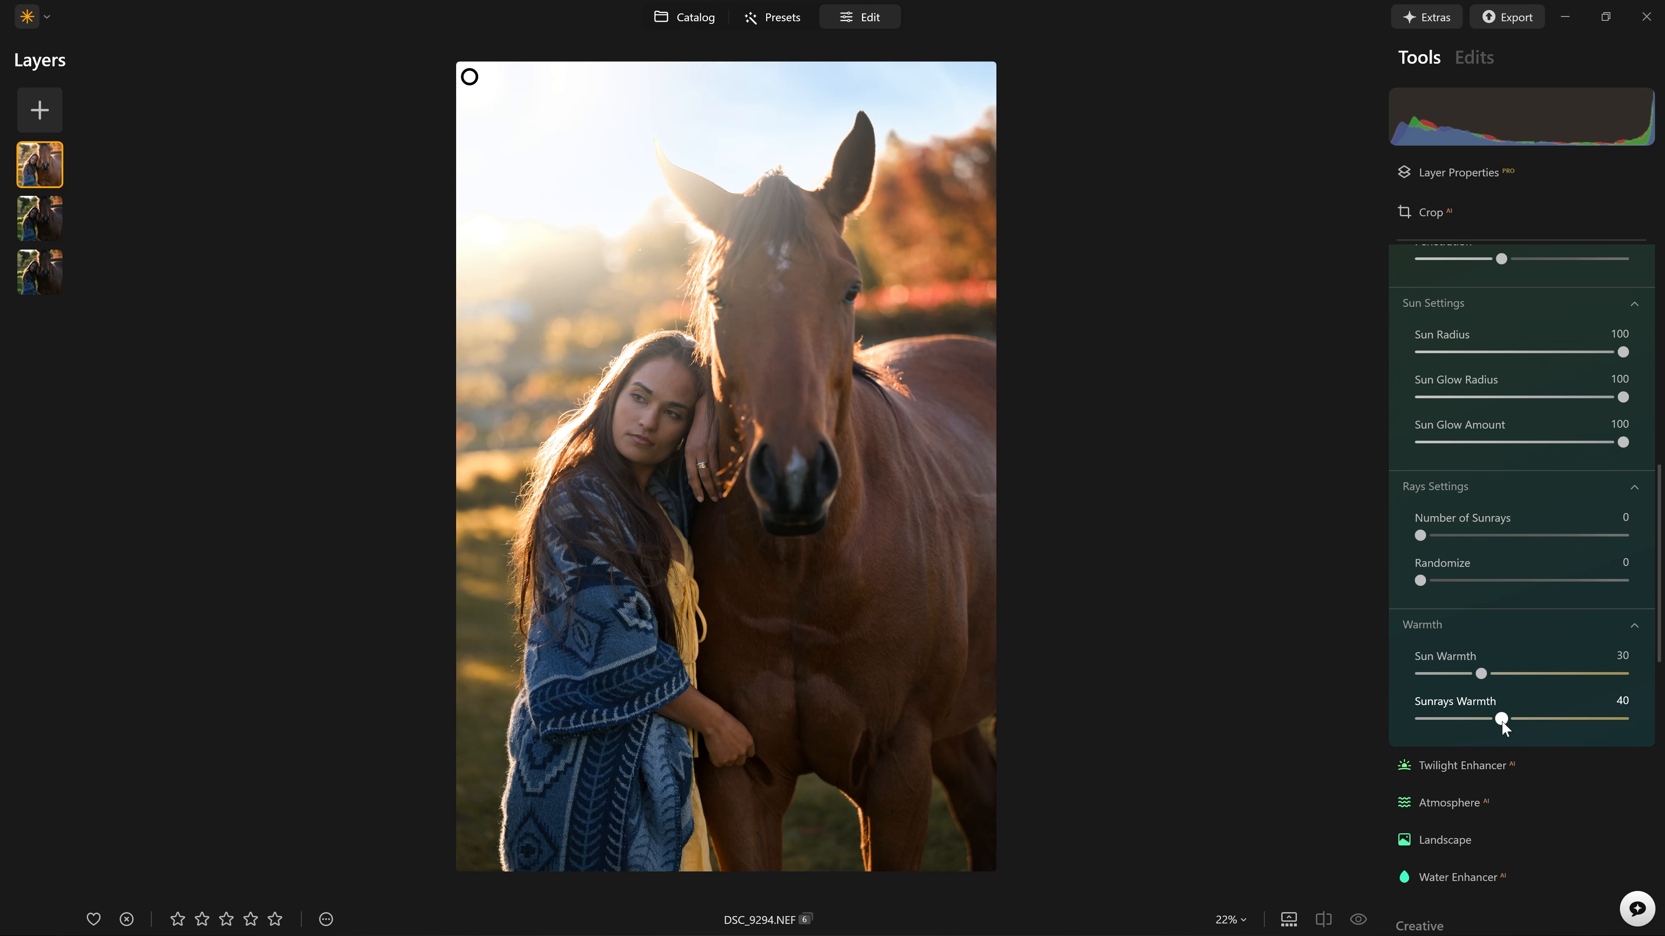
{"action": "left_click_drag", "start_coordinate": [1507, 723], "coordinate": [1618, 723]}
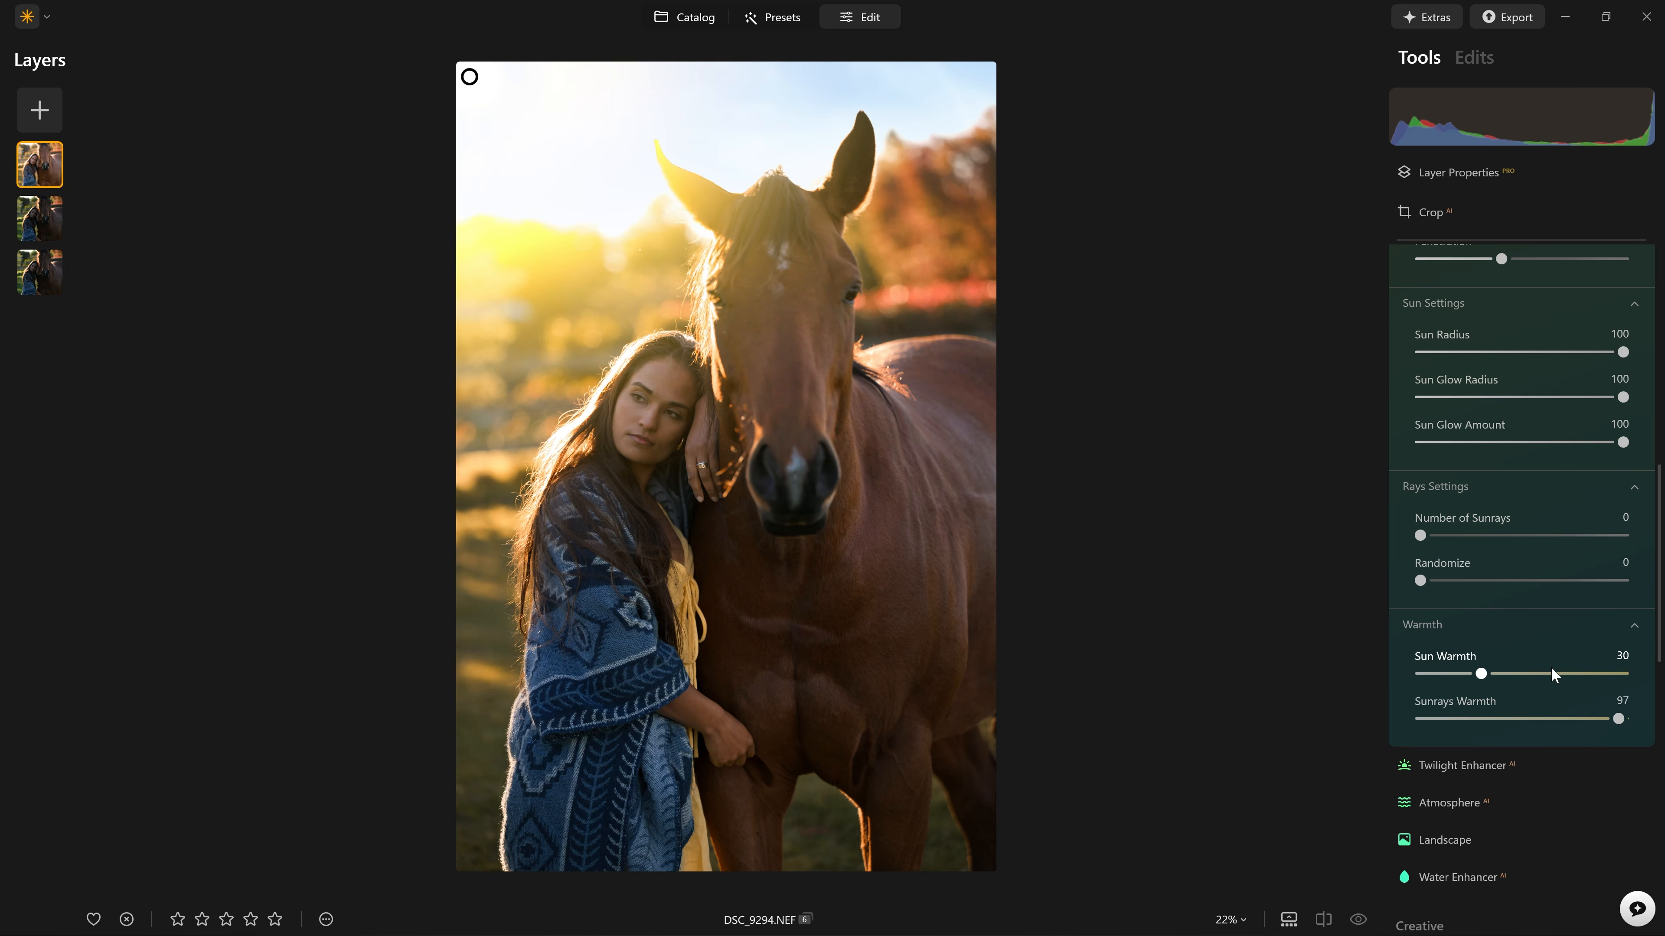
{"action": "left_click_drag", "start_coordinate": [1553, 673], "coordinate": [1636, 676]}
{"action": "scroll", "coordinate": [1553, 606], "scroll_direction": "up", "scroll_amount": 8}
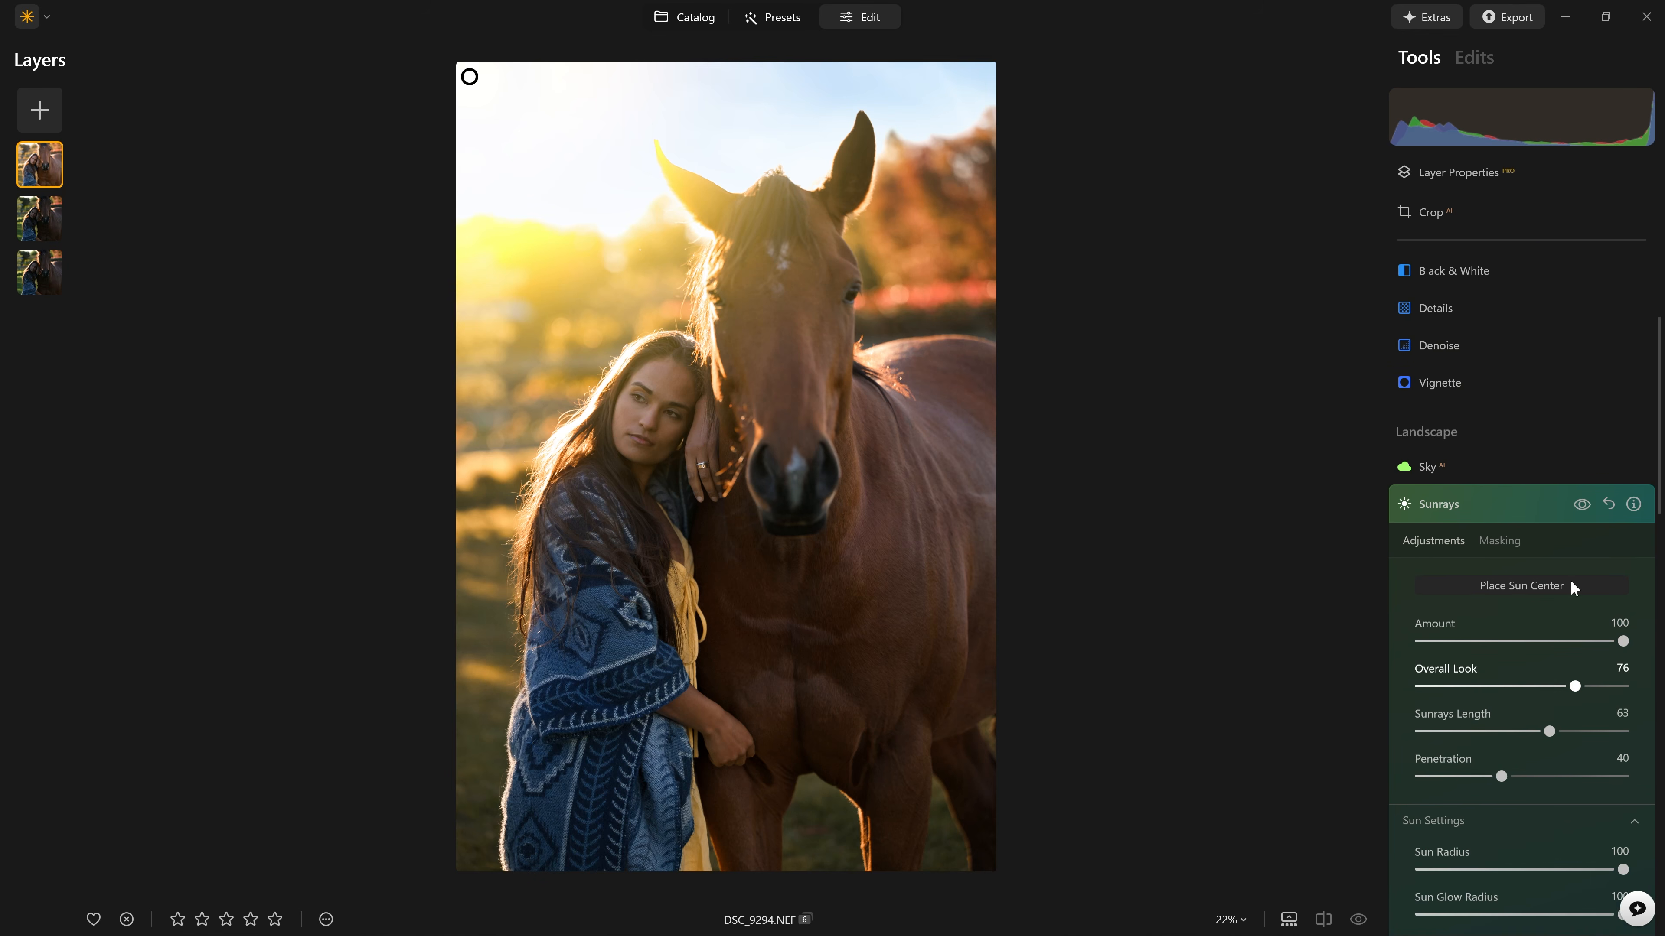
{"action": "left_click", "coordinate": [1581, 506]}
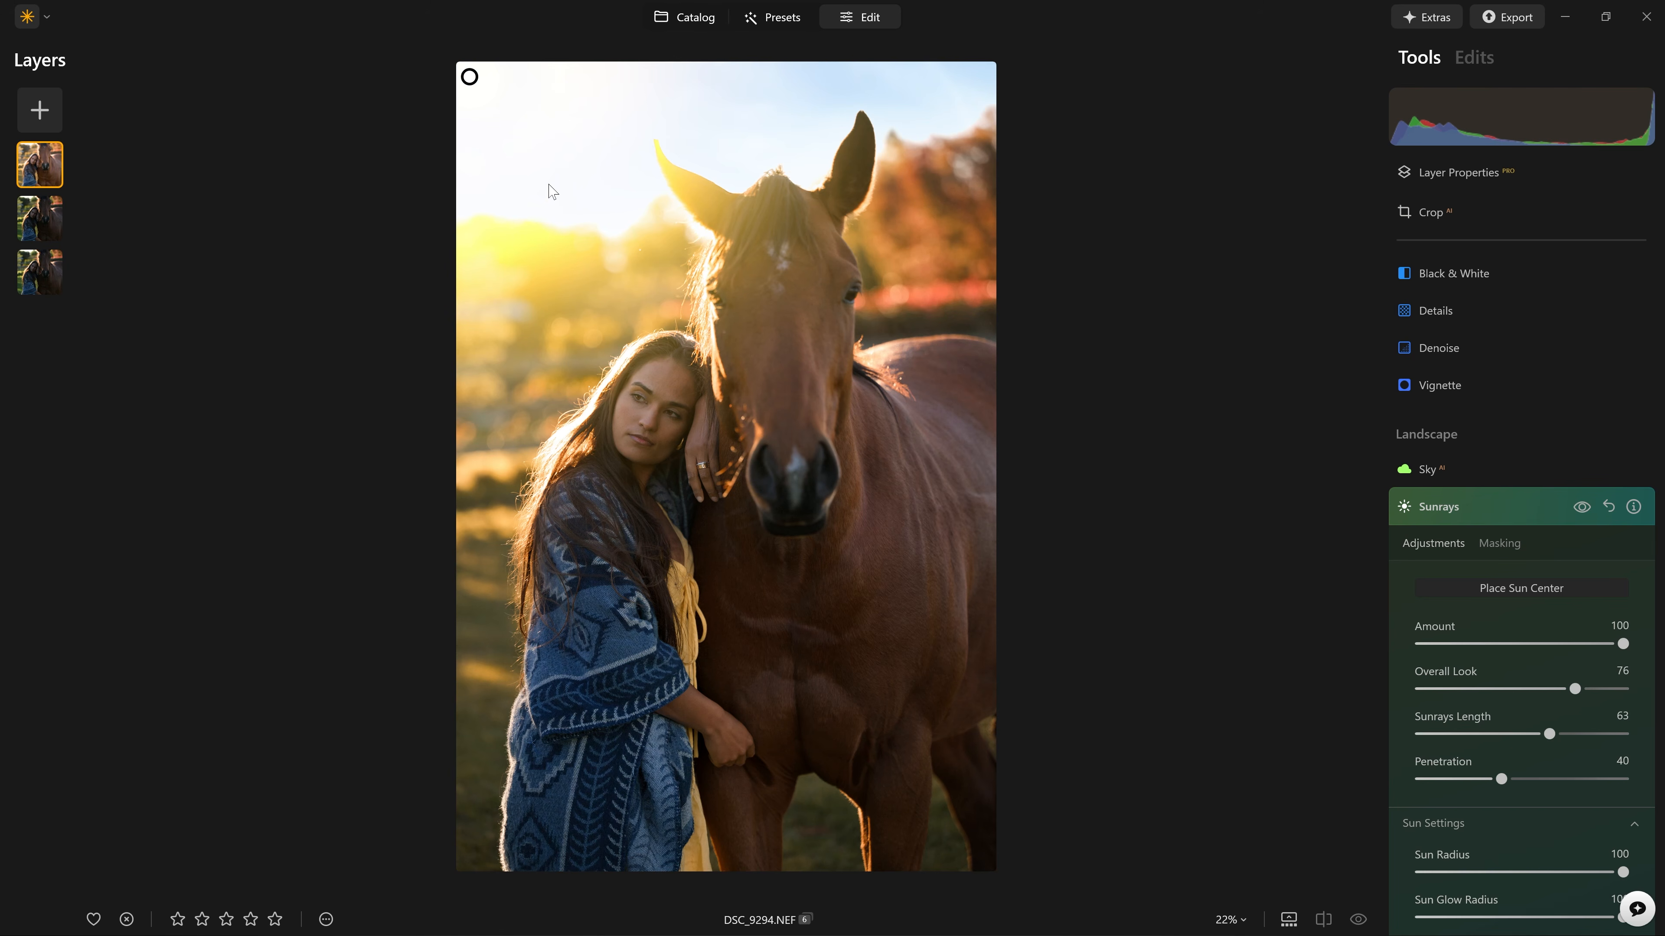
Step: Set Sunrays Warmth to a moderate level just above the middle of its range
{"action": "scroll", "coordinate": [1513, 829], "scroll_direction": "down", "scroll_amount": 7}
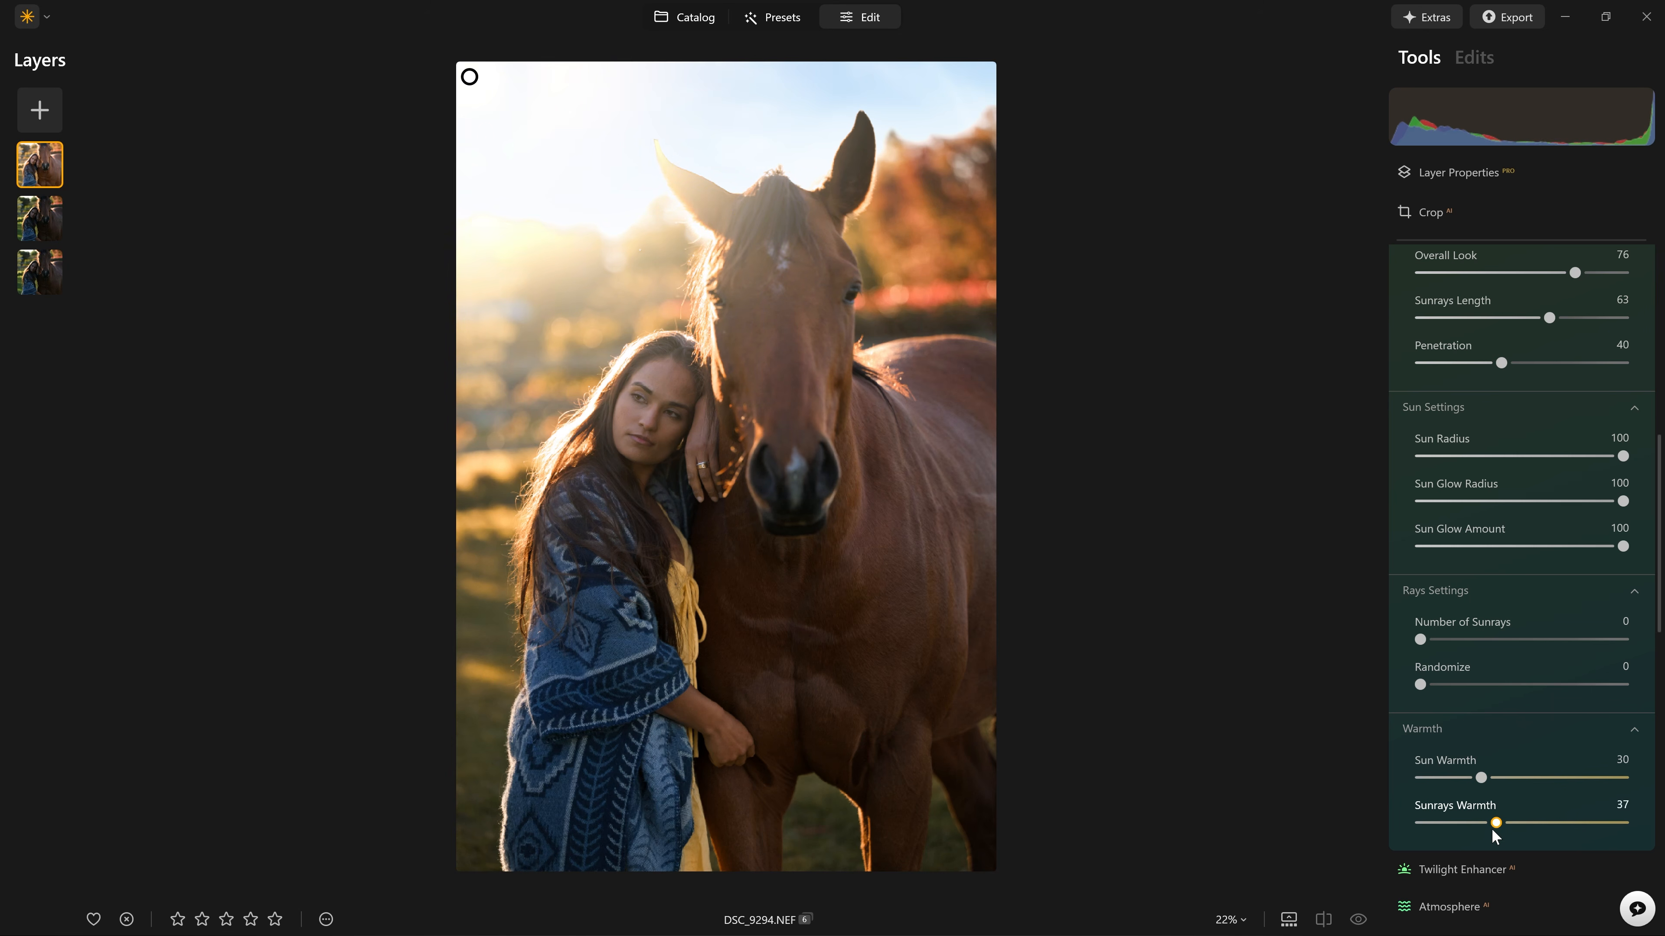
{"action": "left_click_drag", "start_coordinate": [1495, 832], "coordinate": [1539, 839]}
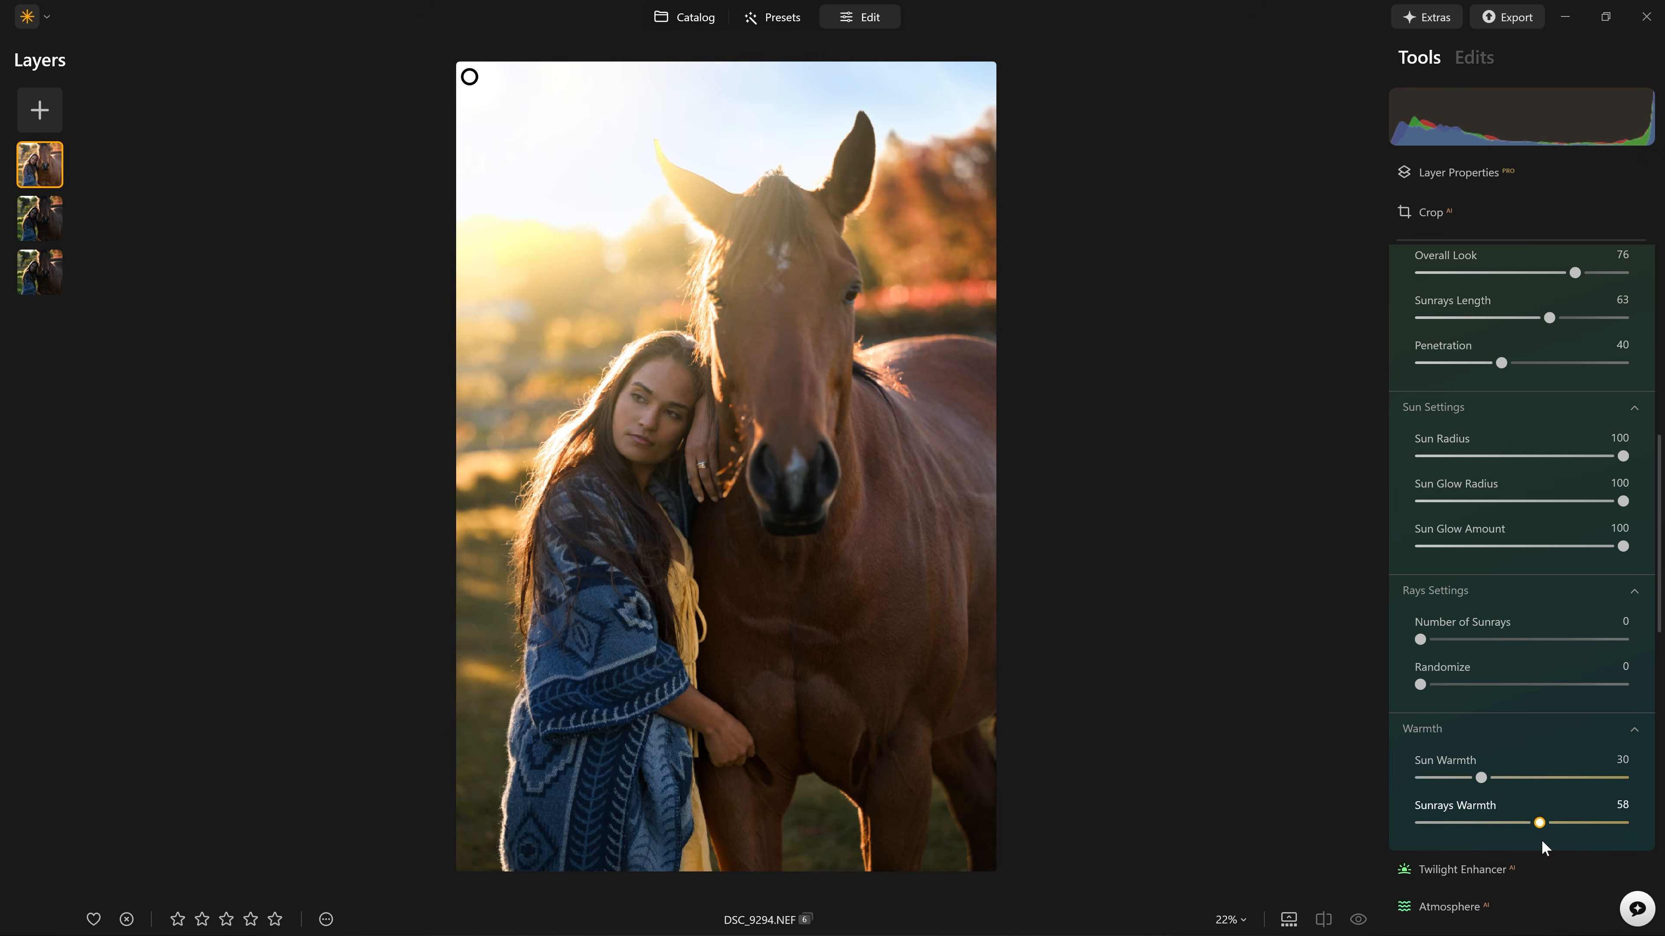
{"action": "left_click_drag", "start_coordinate": [1540, 839], "coordinate": [1527, 835]}
Step: Compare the photo repeatedly with and without the warmed Sunrays effect
{"action": "scroll", "coordinate": [1530, 785], "scroll_direction": "up", "scroll_amount": 10}
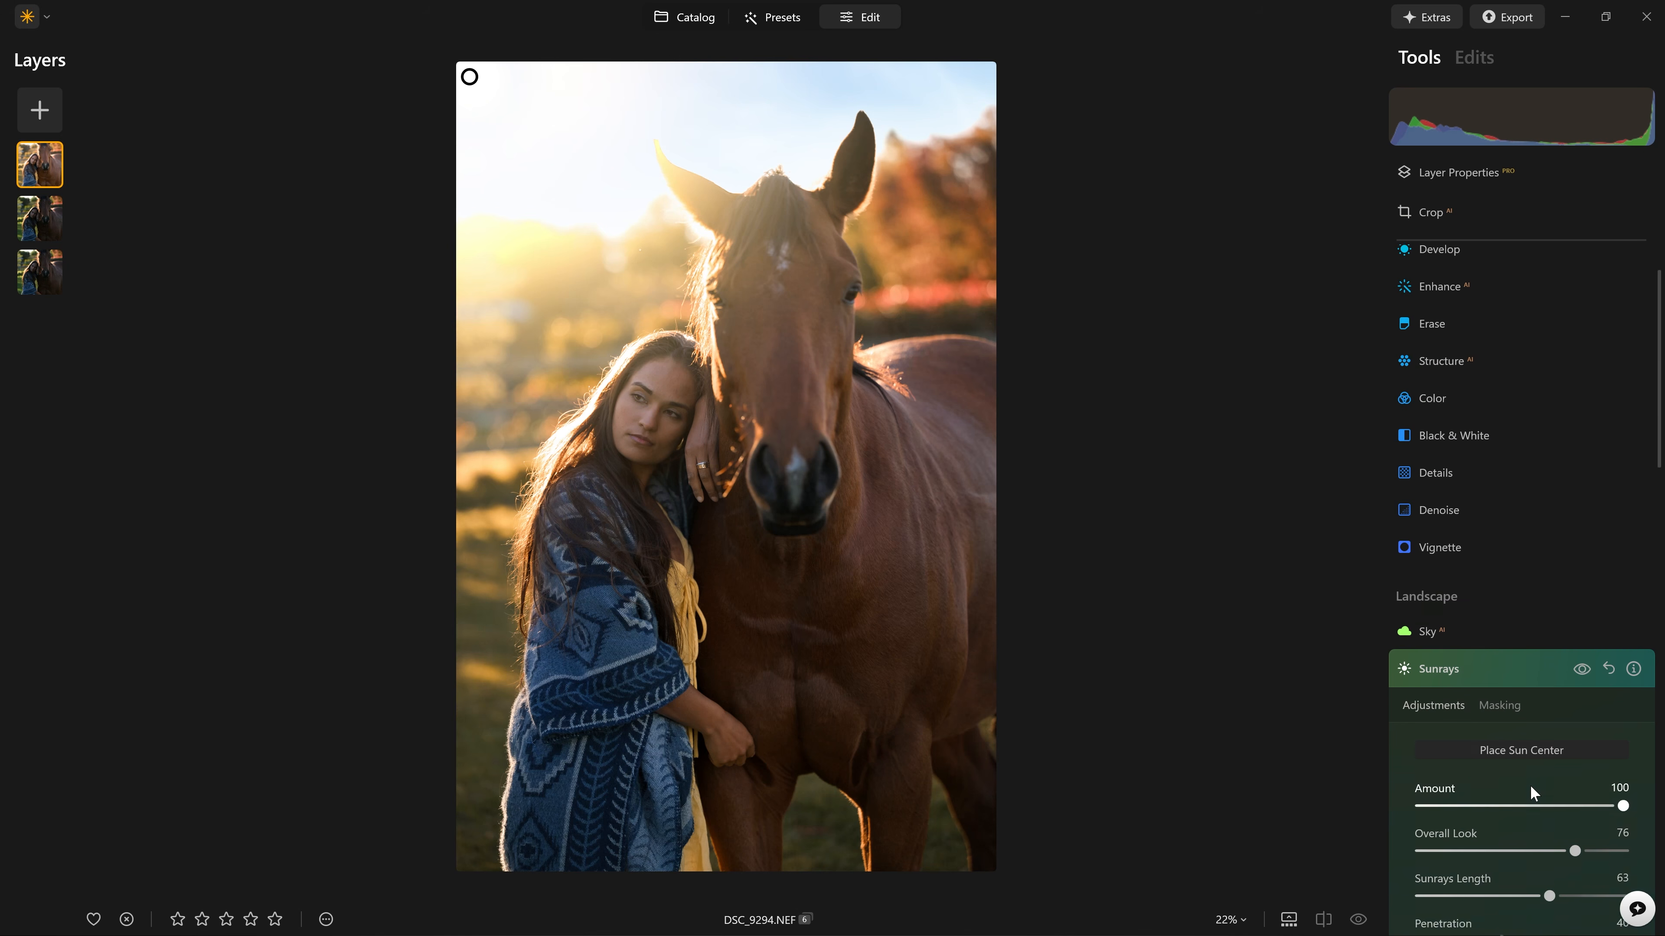
{"action": "scroll", "coordinate": [1548, 657], "scroll_direction": "down", "scroll_amount": 3}
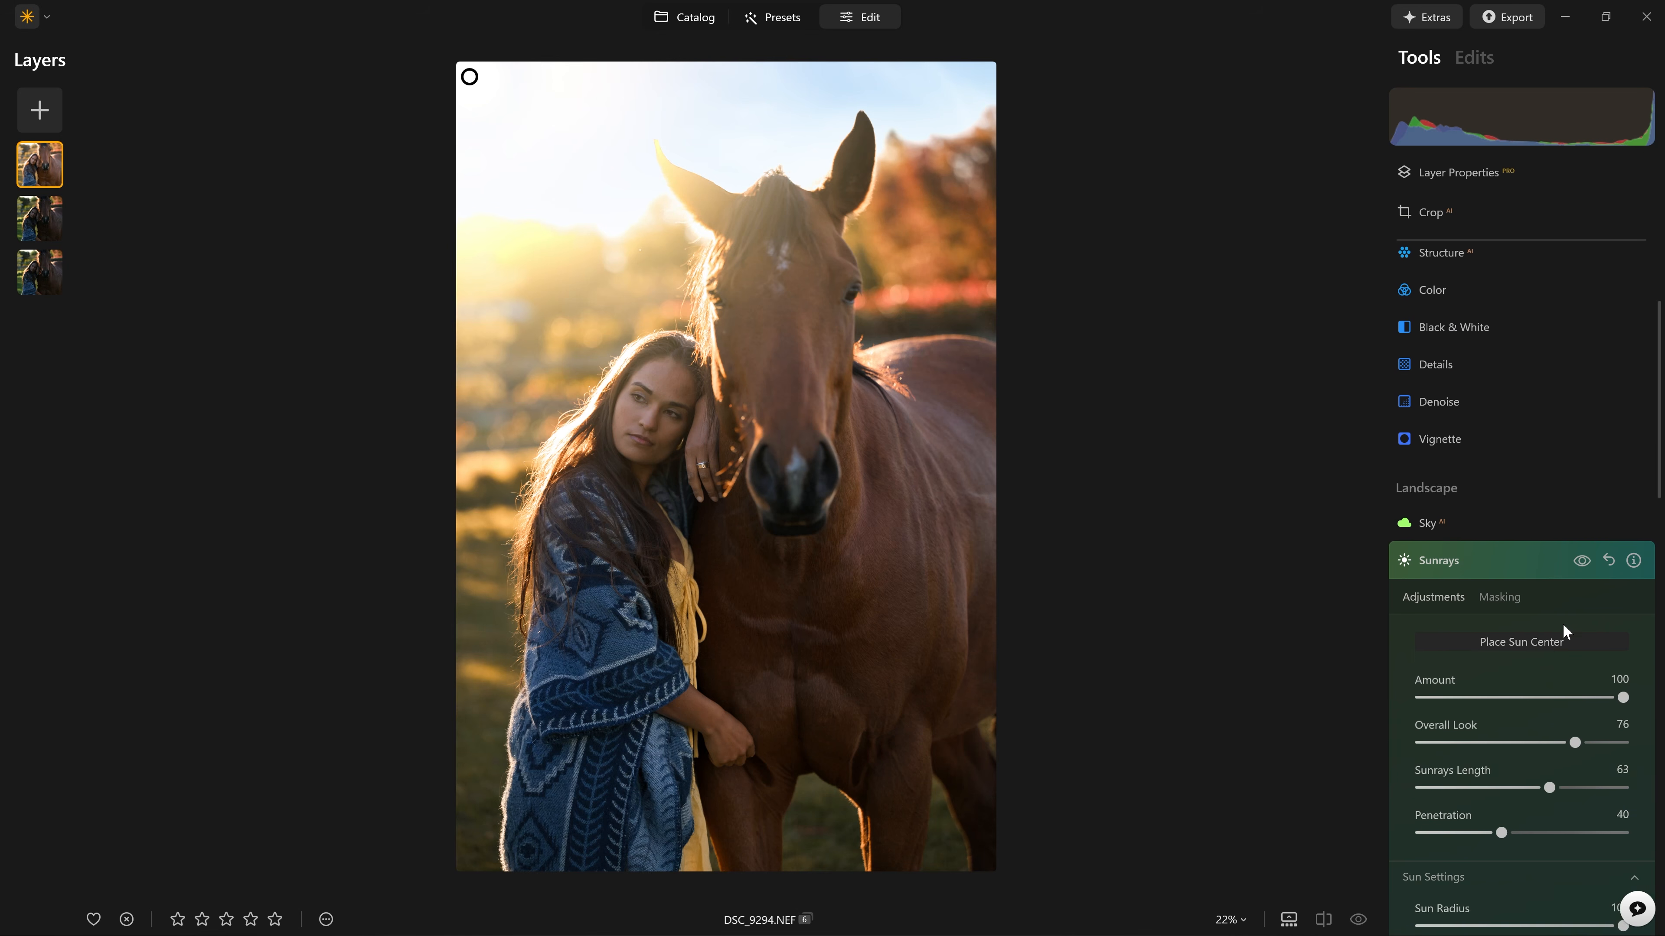
{"action": "left_click", "coordinate": [1580, 554]}
{"action": "left_click", "coordinate": [1580, 554]}
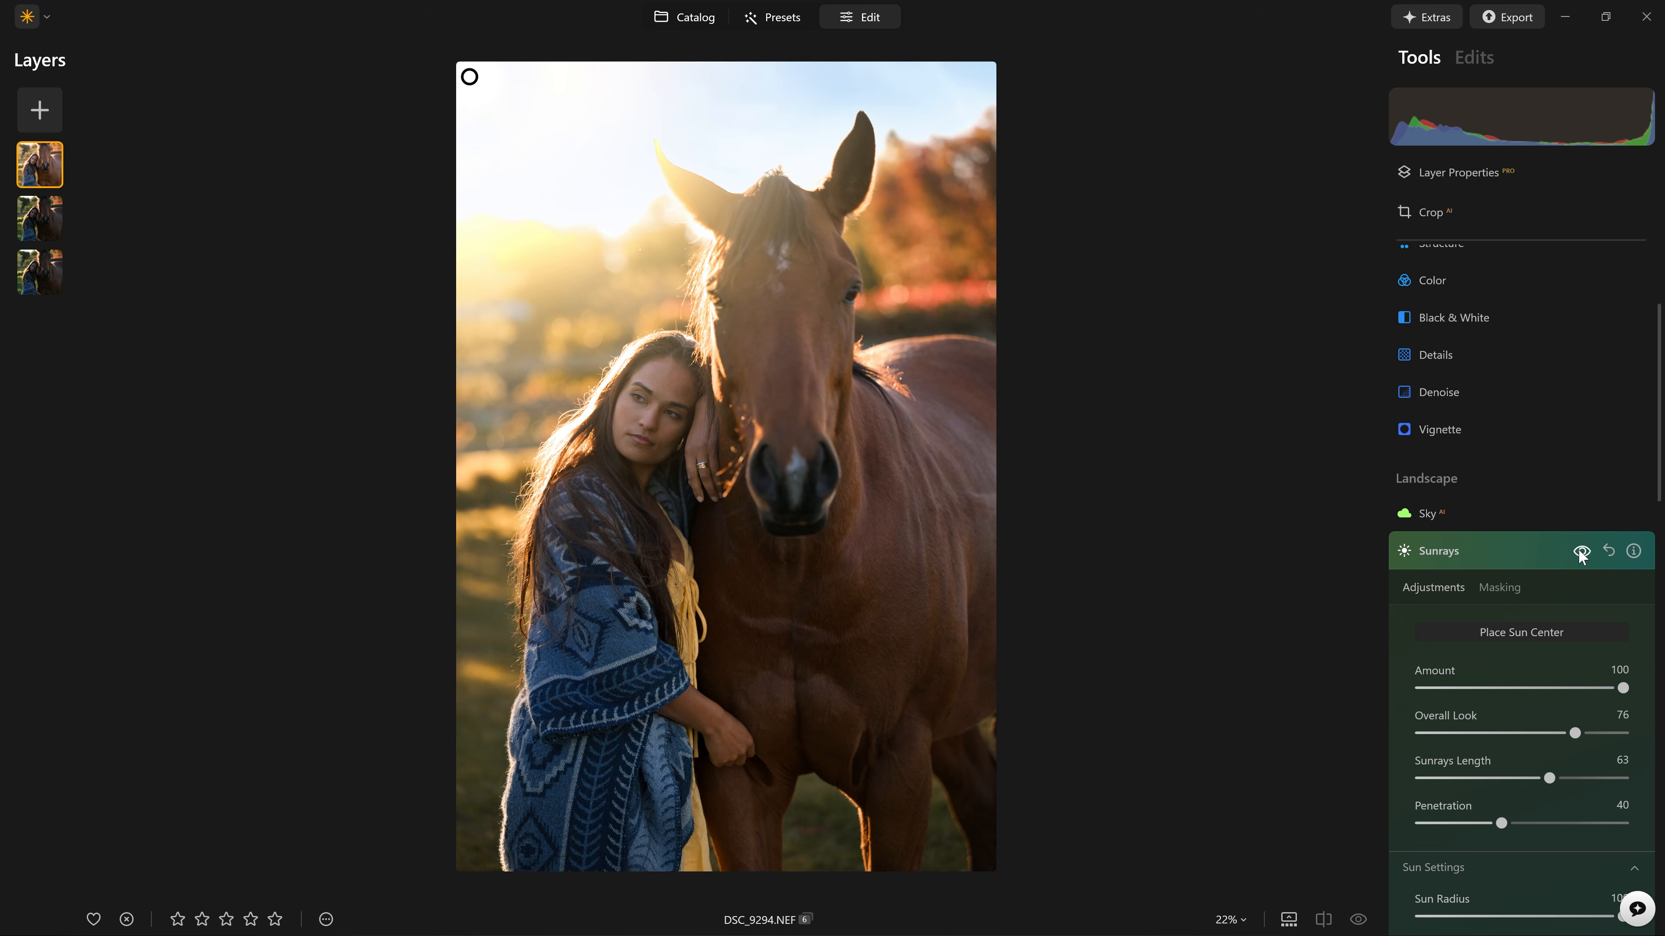
{"action": "left_click", "coordinate": [1581, 554]}
{"action": "left_click", "coordinate": [1580, 554]}
{"action": "left_click", "coordinate": [1581, 554]}
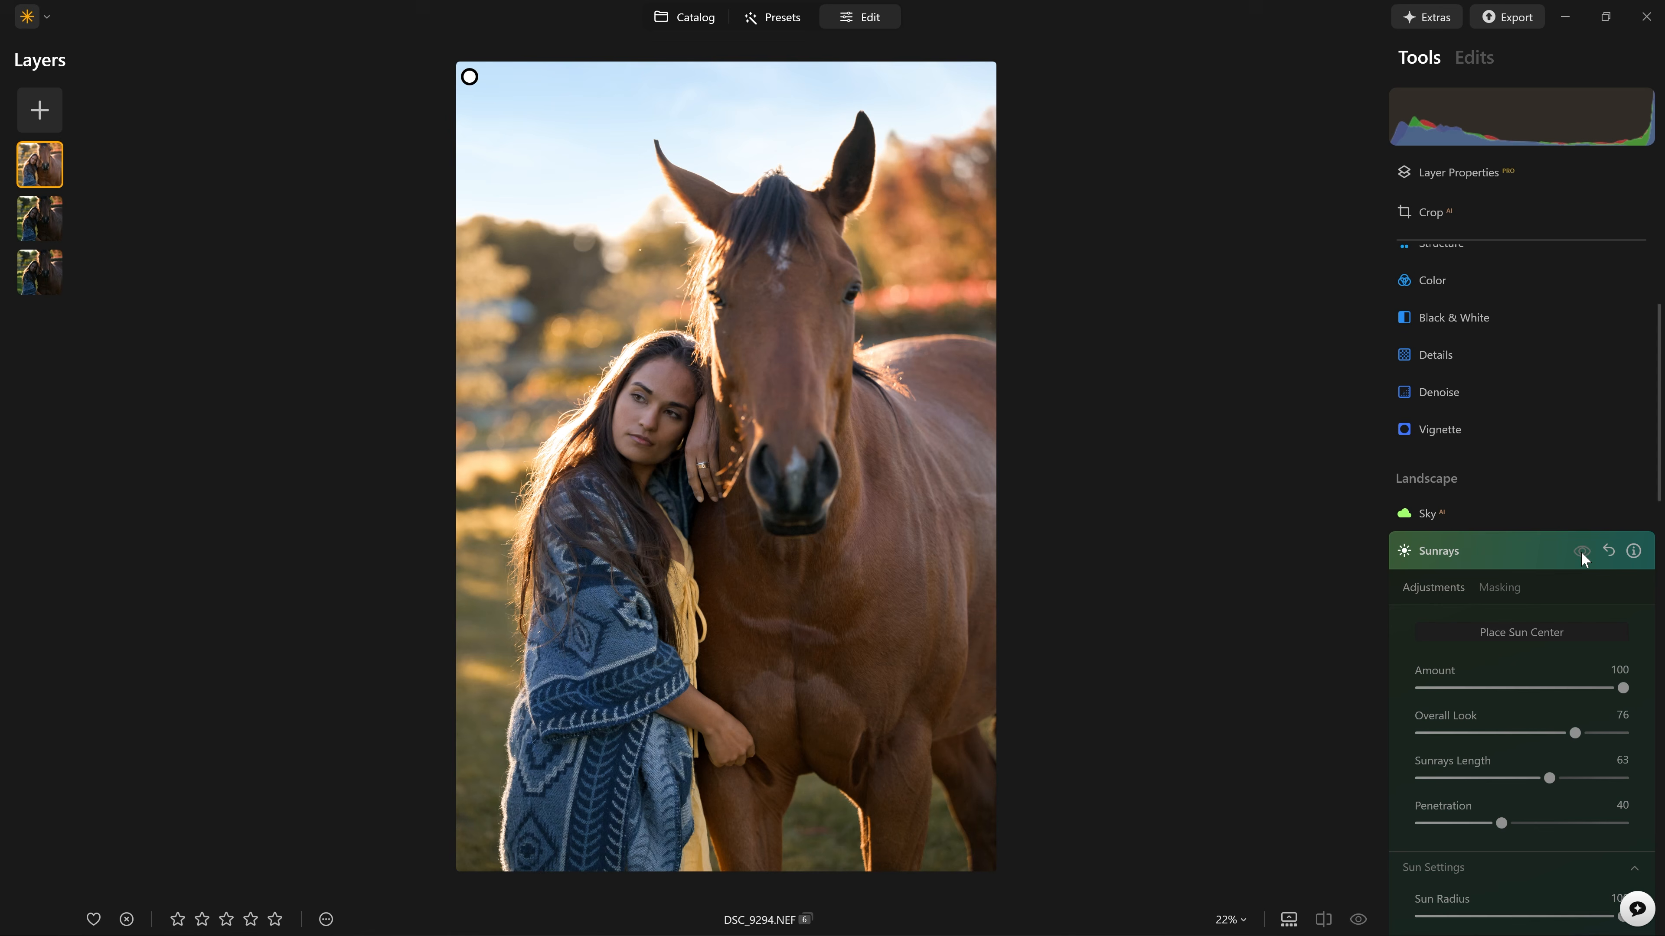
{"action": "left_click", "coordinate": [1582, 553]}
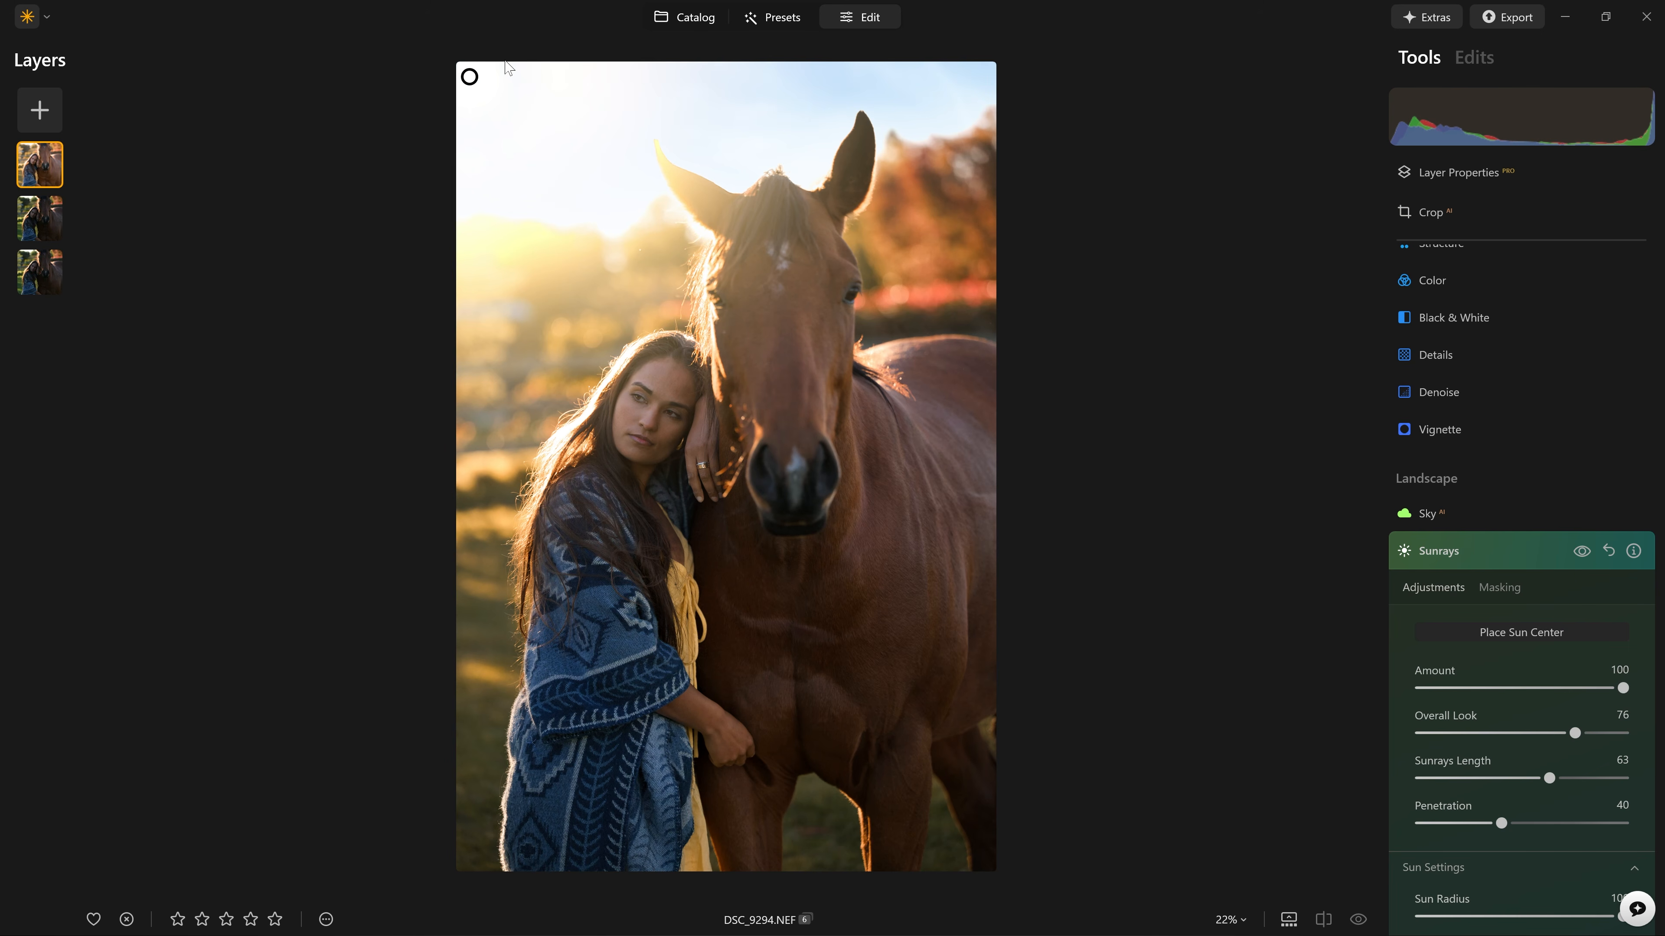
Step: Move the sun center into the bright sky above the woman, beside the horse's left-hand ear
{"action": "left_click_drag", "start_coordinate": [468, 76], "coordinate": [607, 164]}
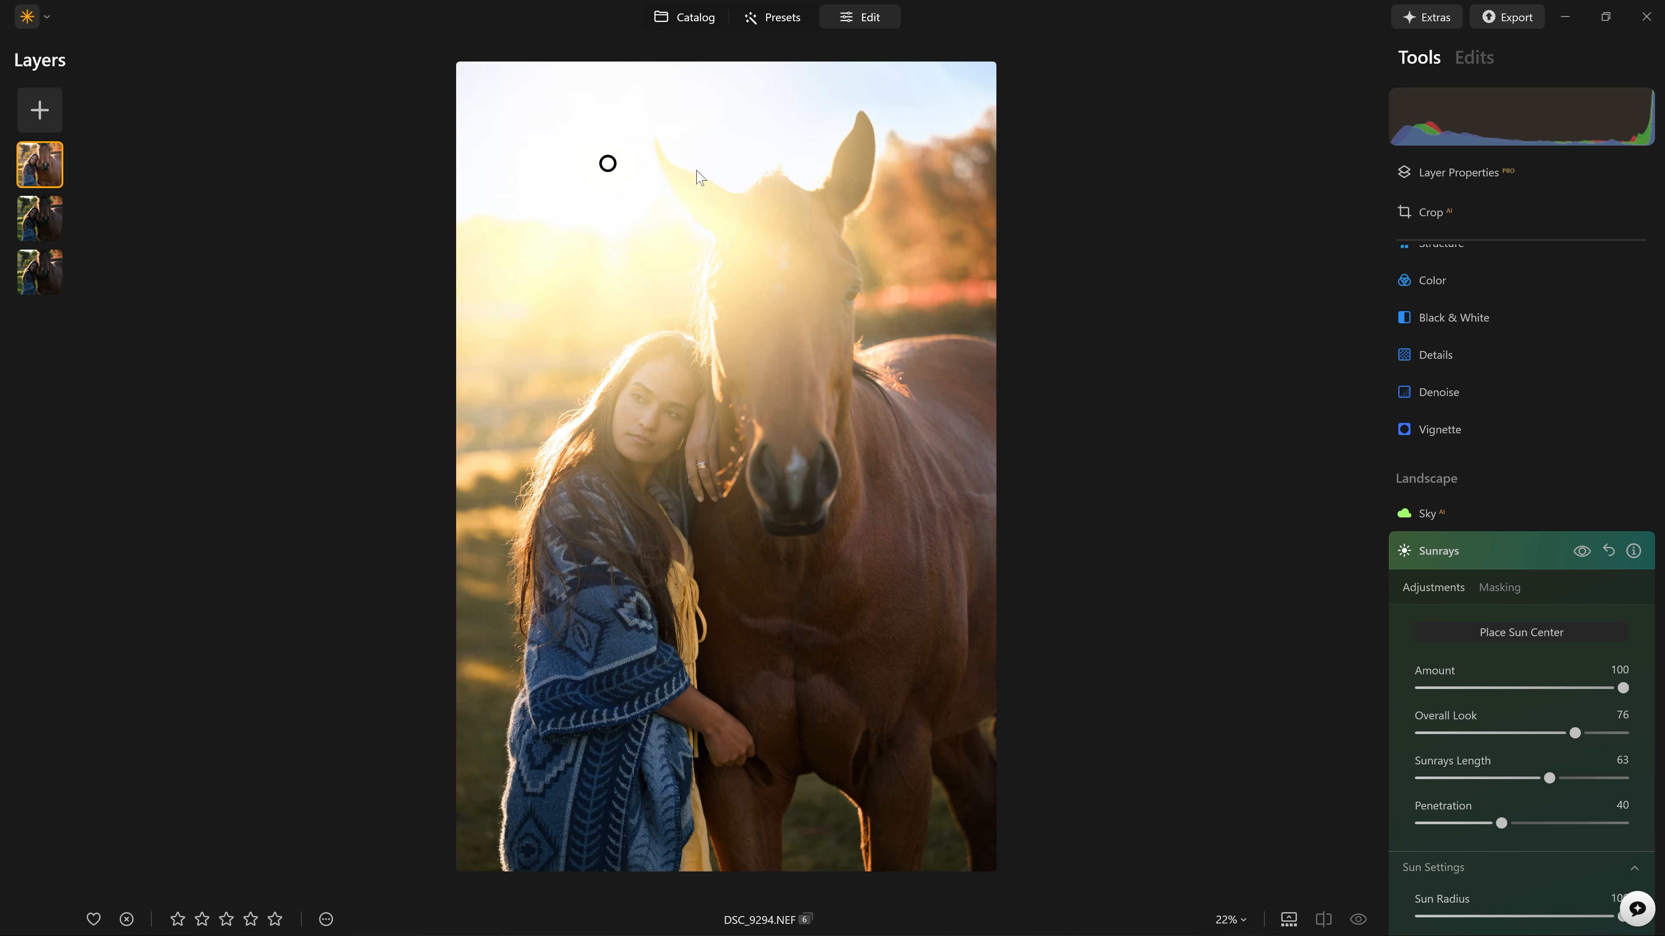
Step: Move the sun center to the photo's upper-left corner and compare the photo with and without Sunrays
{"action": "left_click_drag", "start_coordinate": [610, 163], "coordinate": [448, 69]}
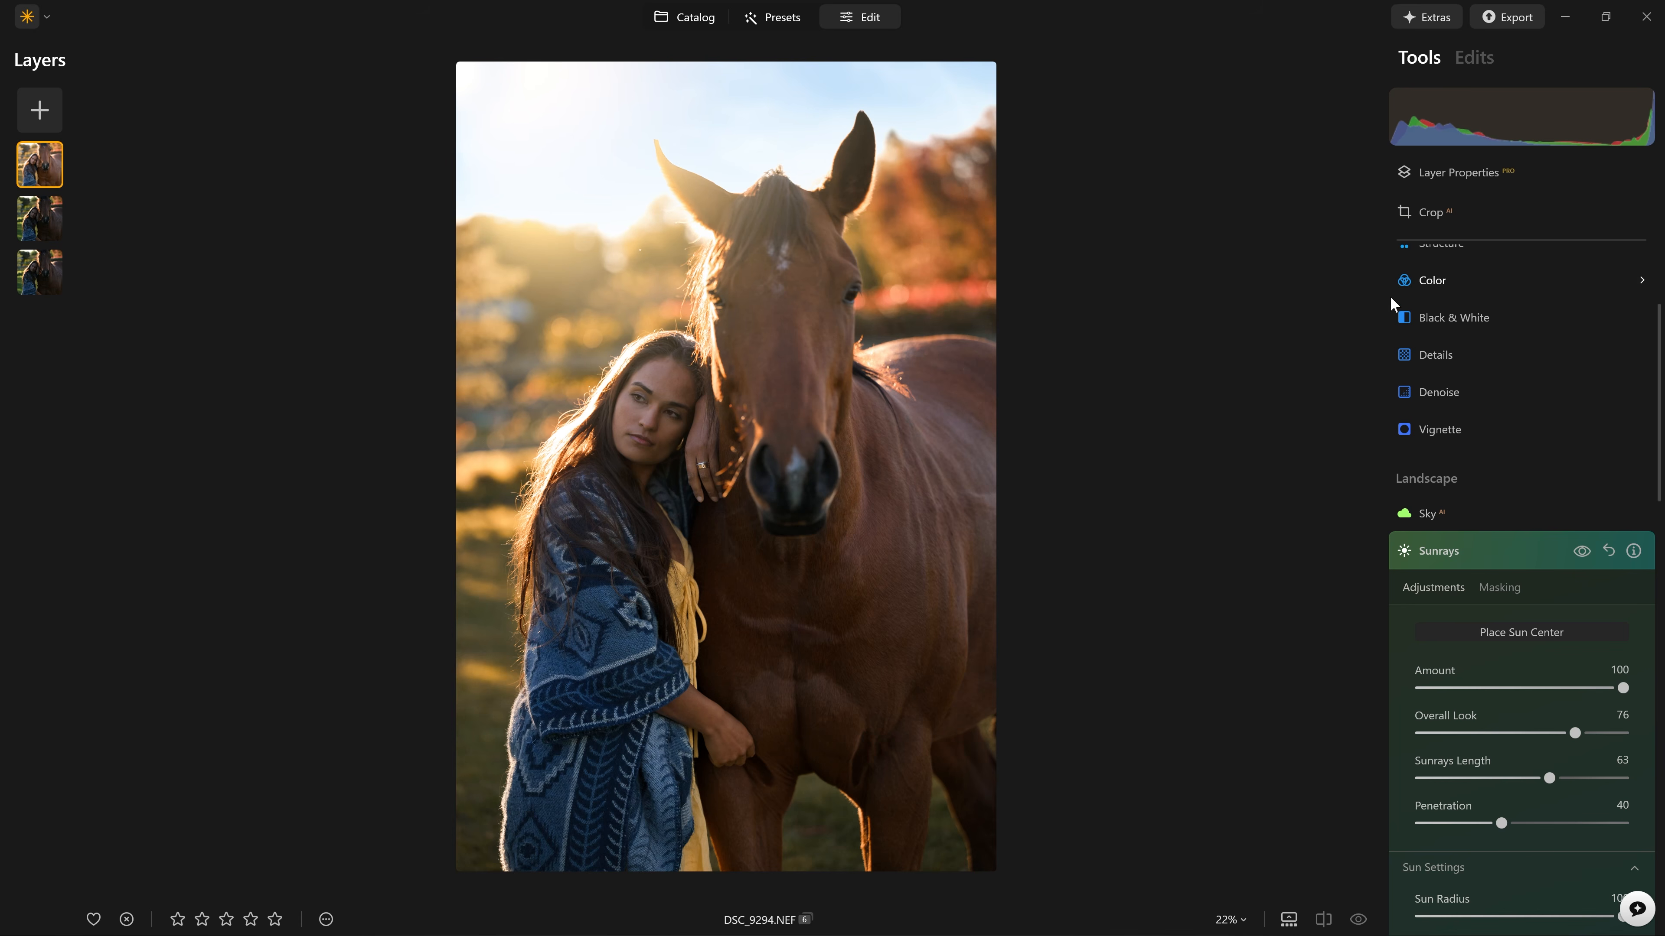
{"action": "left_click", "coordinate": [1582, 553]}
{"action": "left_click", "coordinate": [1582, 552]}
{"action": "left_click", "coordinate": [1581, 552]}
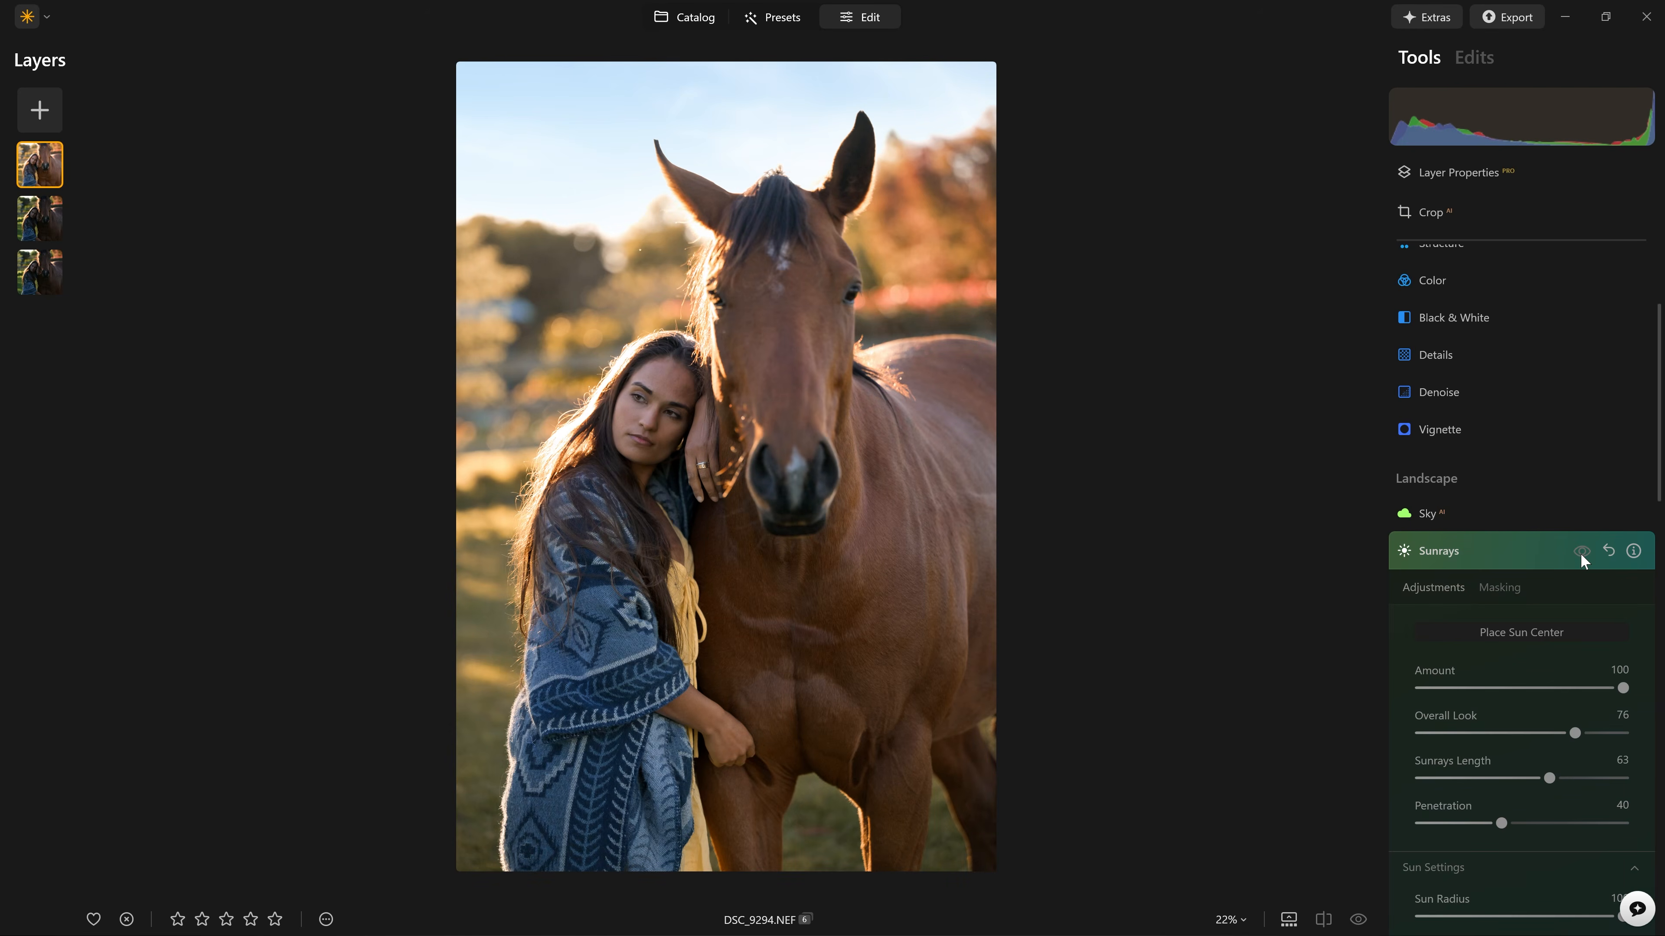
{"action": "left_click", "coordinate": [1581, 552]}
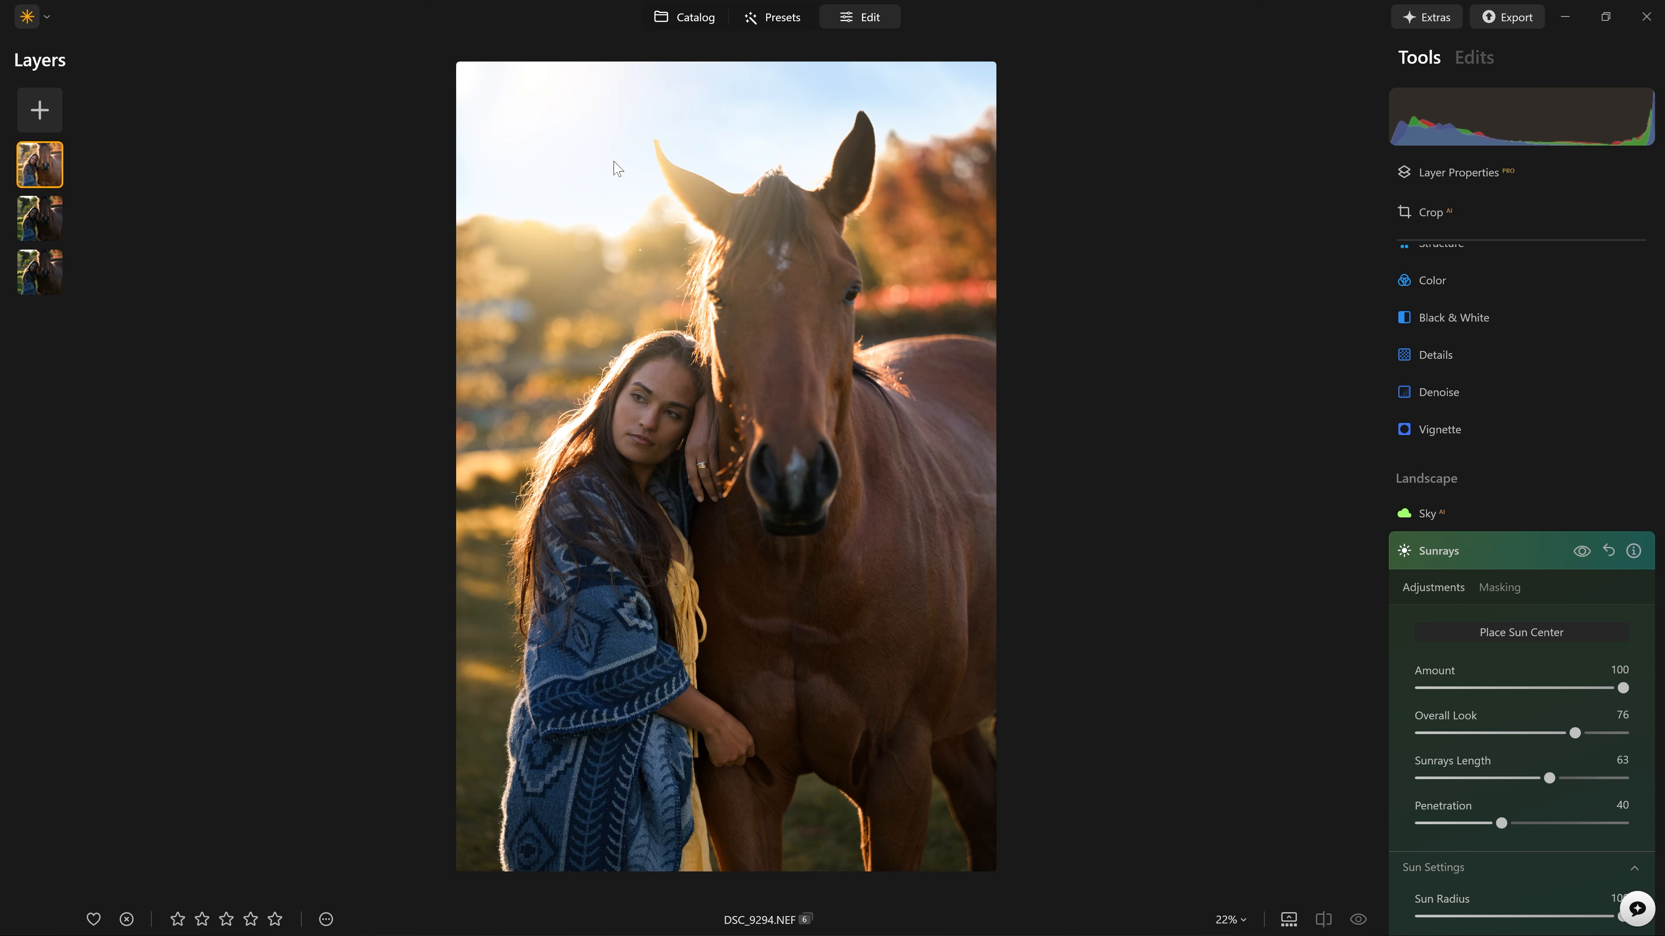
{"action": "left_click_drag", "start_coordinate": [455, 65], "coordinate": [473, 70]}
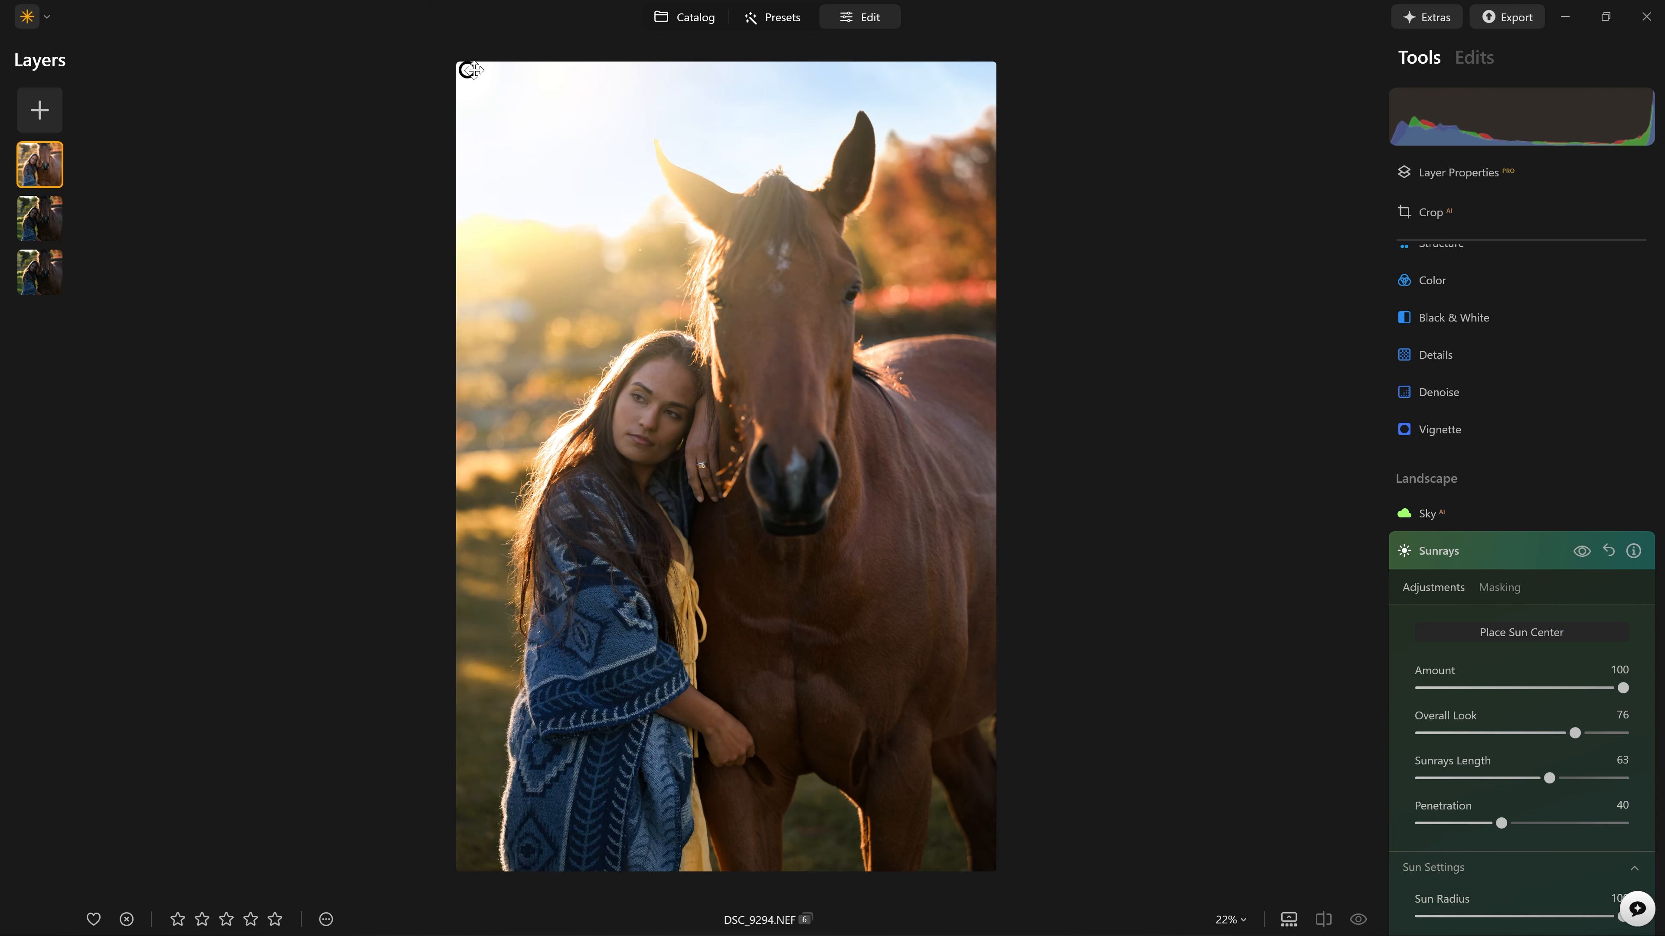
Step: Set the Sunrays Penetration to 23 and Amount to 64
{"action": "scroll", "coordinate": [1482, 732], "scroll_direction": "down", "scroll_amount": 3}
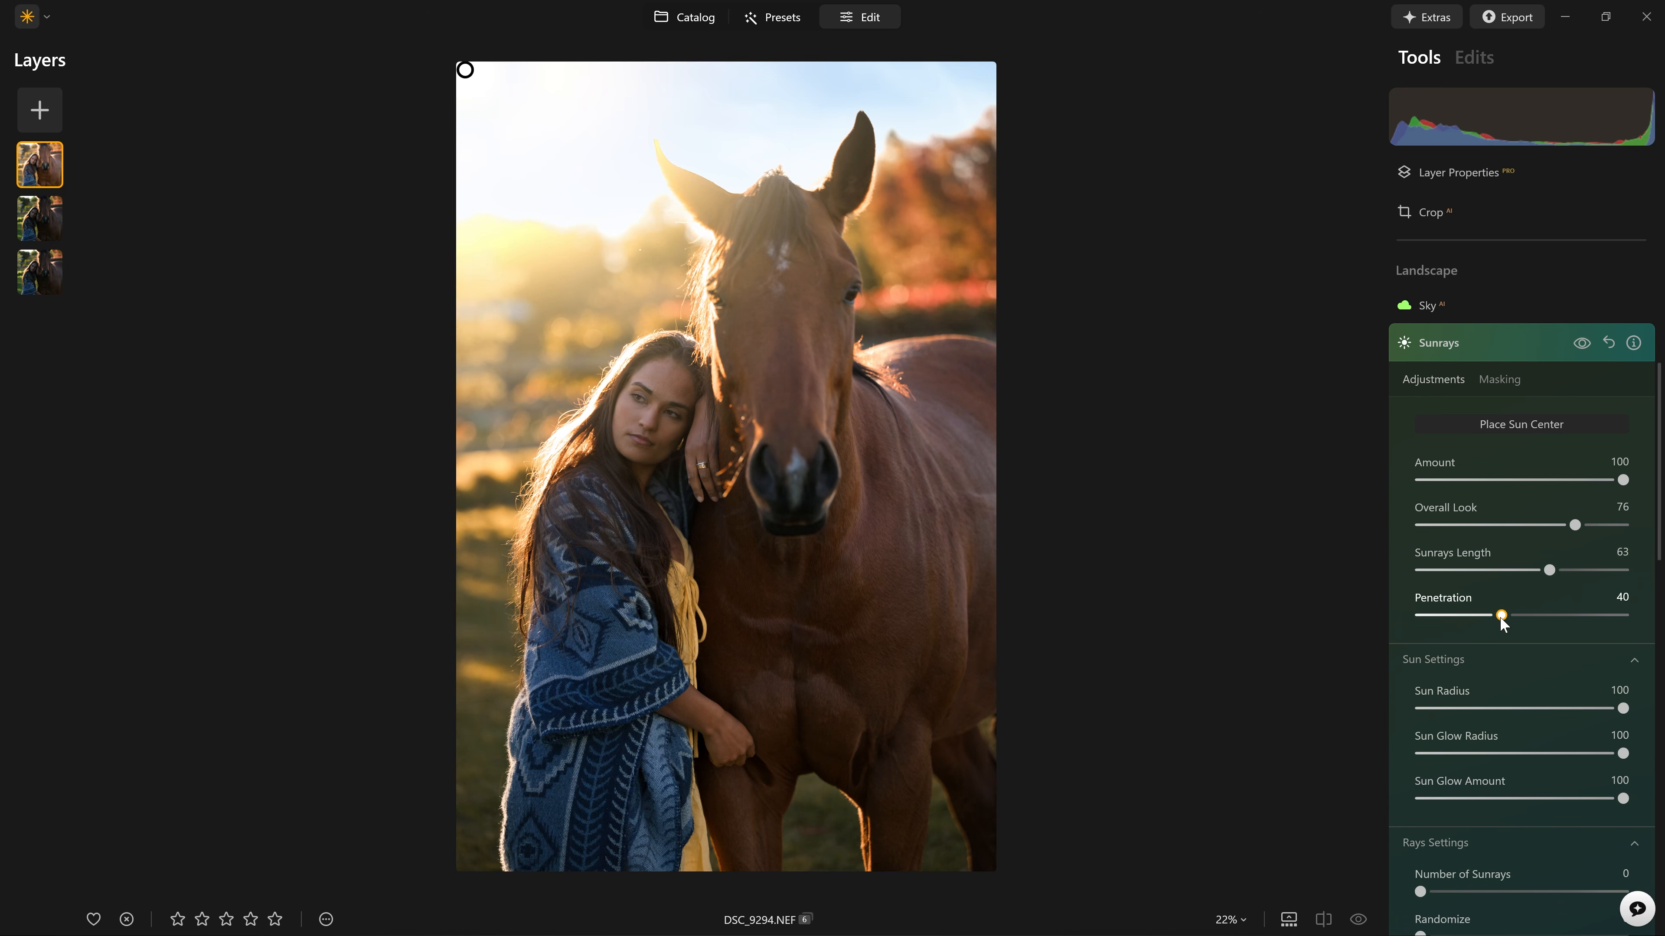
{"action": "mouse_move", "coordinate": [1502, 620]}
{"action": "left_mouse_down"}
{"action": "mouse_move", "coordinate": [1427, 618]}
{"action": "mouse_move", "coordinate": [1470, 619]}
{"action": "left_mouse_up"}
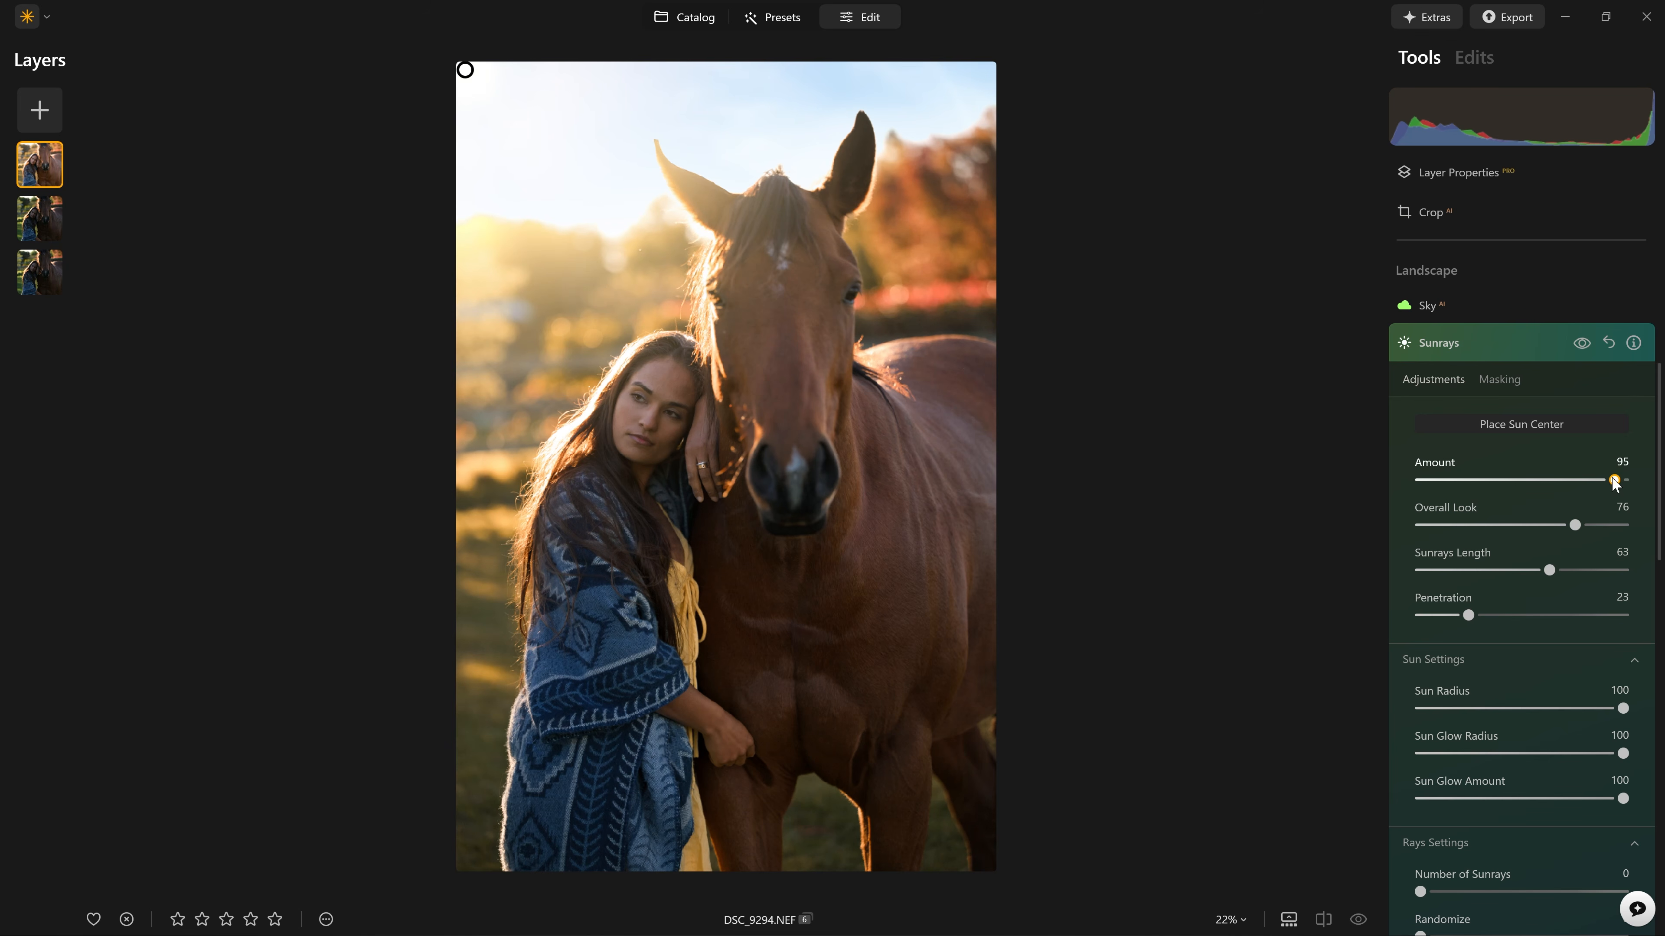
{"action": "left_click_drag", "start_coordinate": [1614, 484], "coordinate": [1552, 487]}
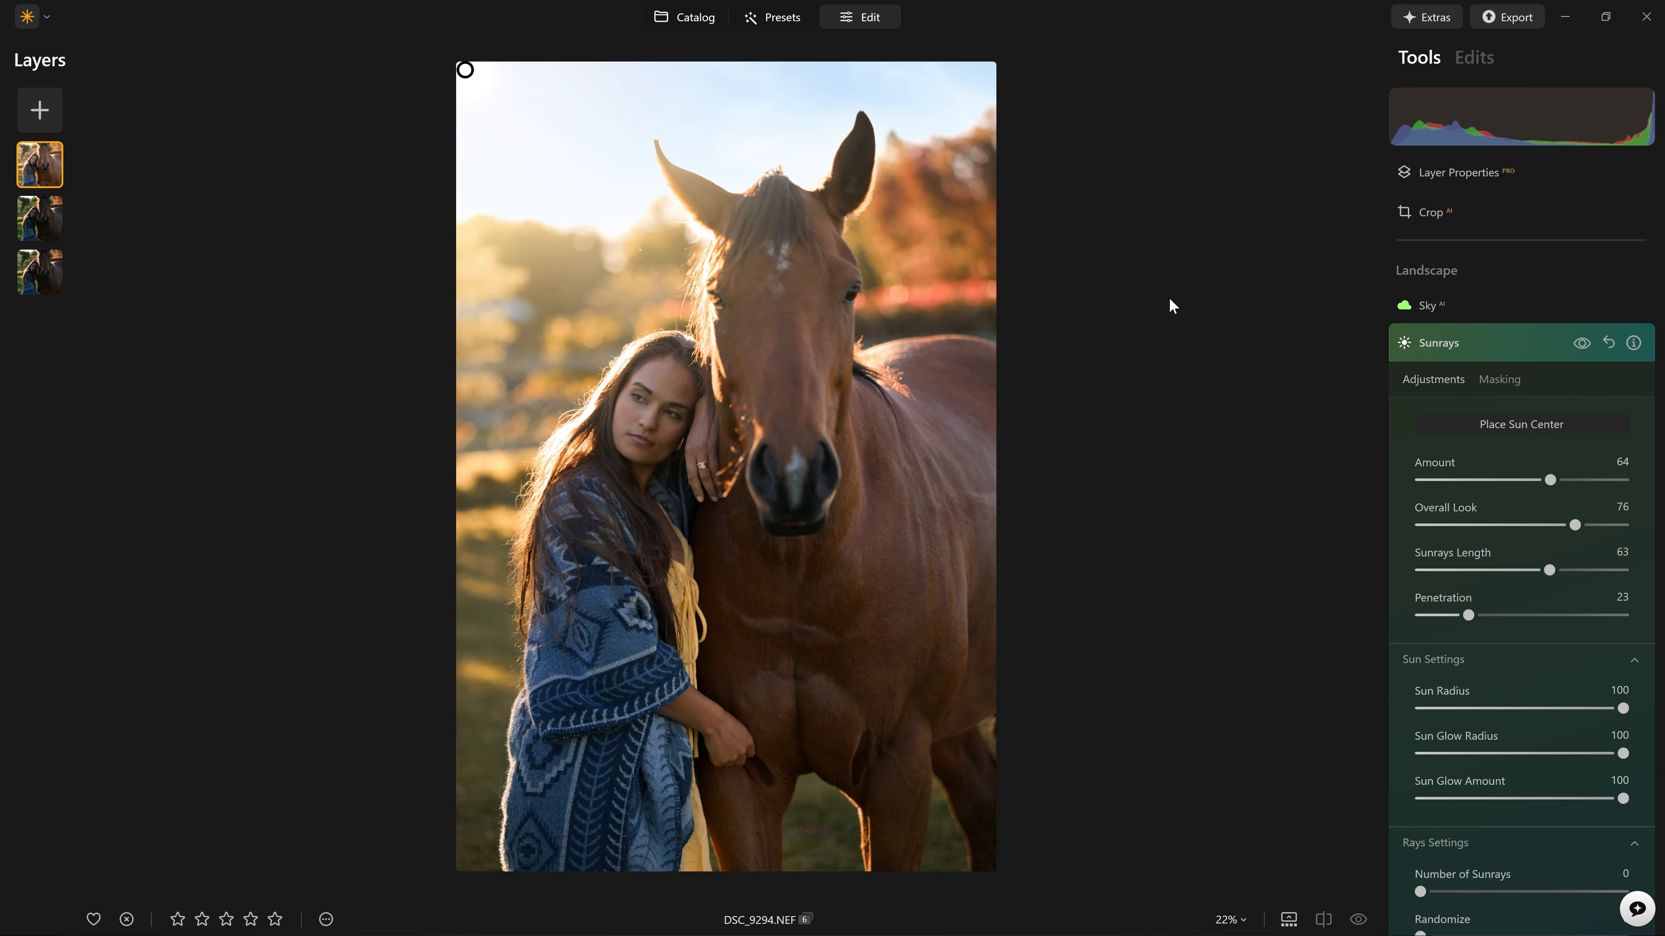
Step: Compare the photo repeatedly with and without the softened Sunrays effect
{"action": "left_click", "coordinate": [1583, 343]}
{"action": "left_click", "coordinate": [1583, 343]}
{"action": "left_click", "coordinate": [1581, 343]}
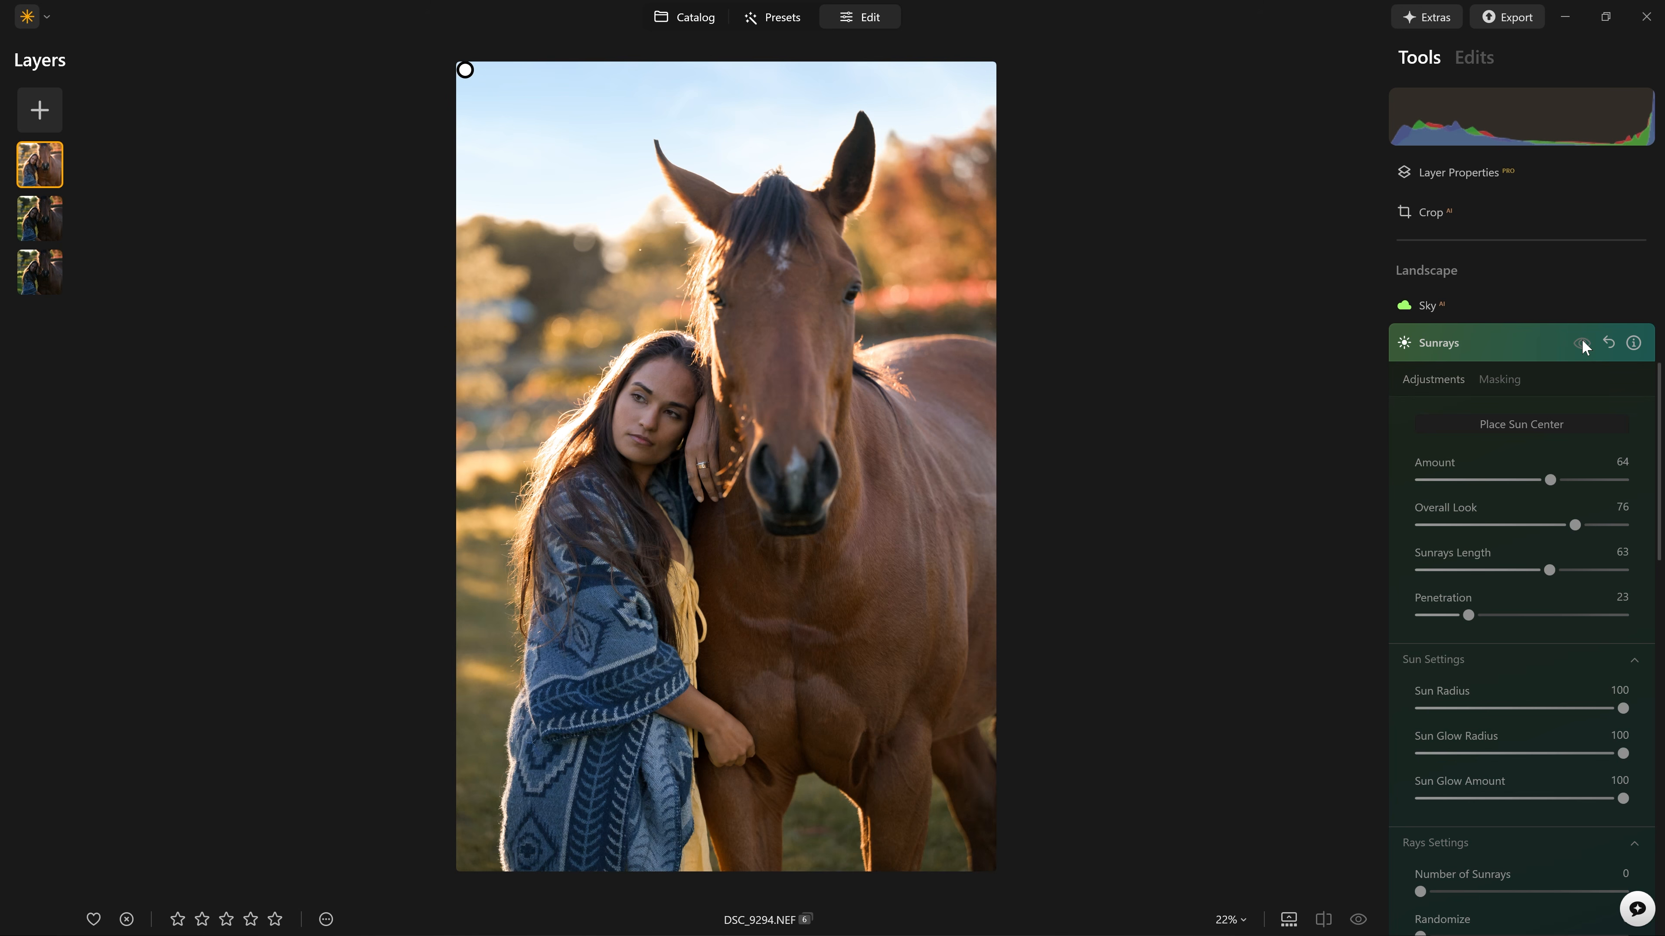
{"action": "left_click", "coordinate": [1582, 342]}
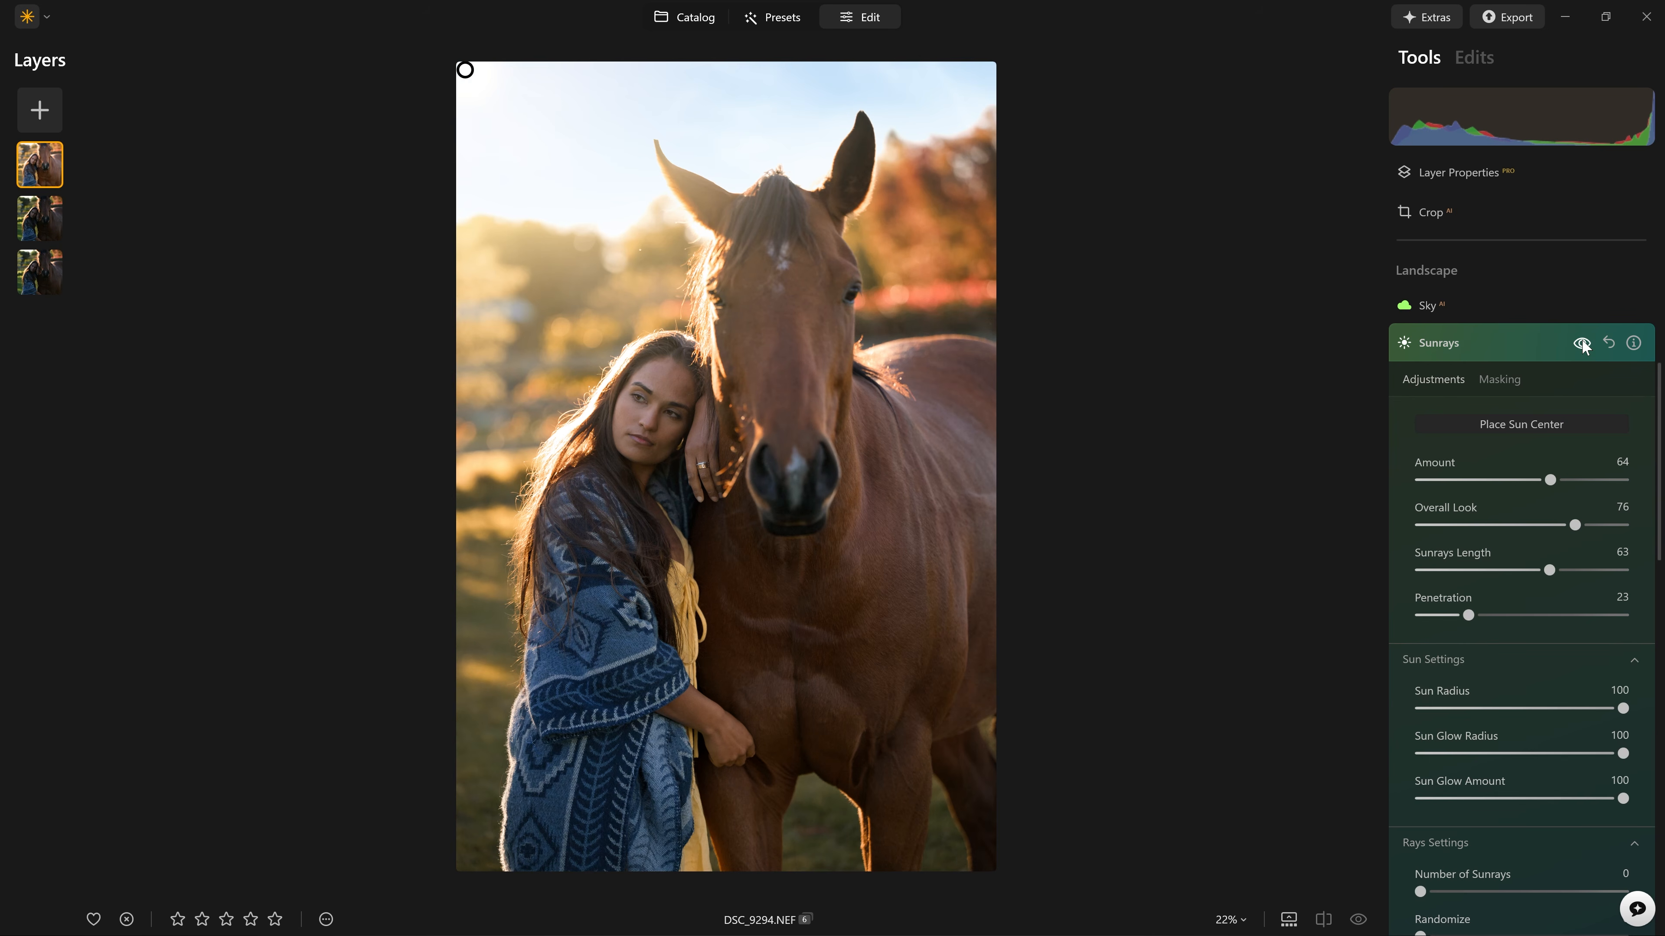
{"action": "left_click", "coordinate": [1582, 343]}
{"action": "left_click", "coordinate": [1581, 343]}
{"action": "left_click", "coordinate": [1582, 342]}
{"action": "left_click", "coordinate": [1581, 343]}
{"action": "left_click", "coordinate": [1581, 343]}
{"action": "left_click", "coordinate": [1581, 343]}
{"action": "left_click", "coordinate": [1581, 342]}
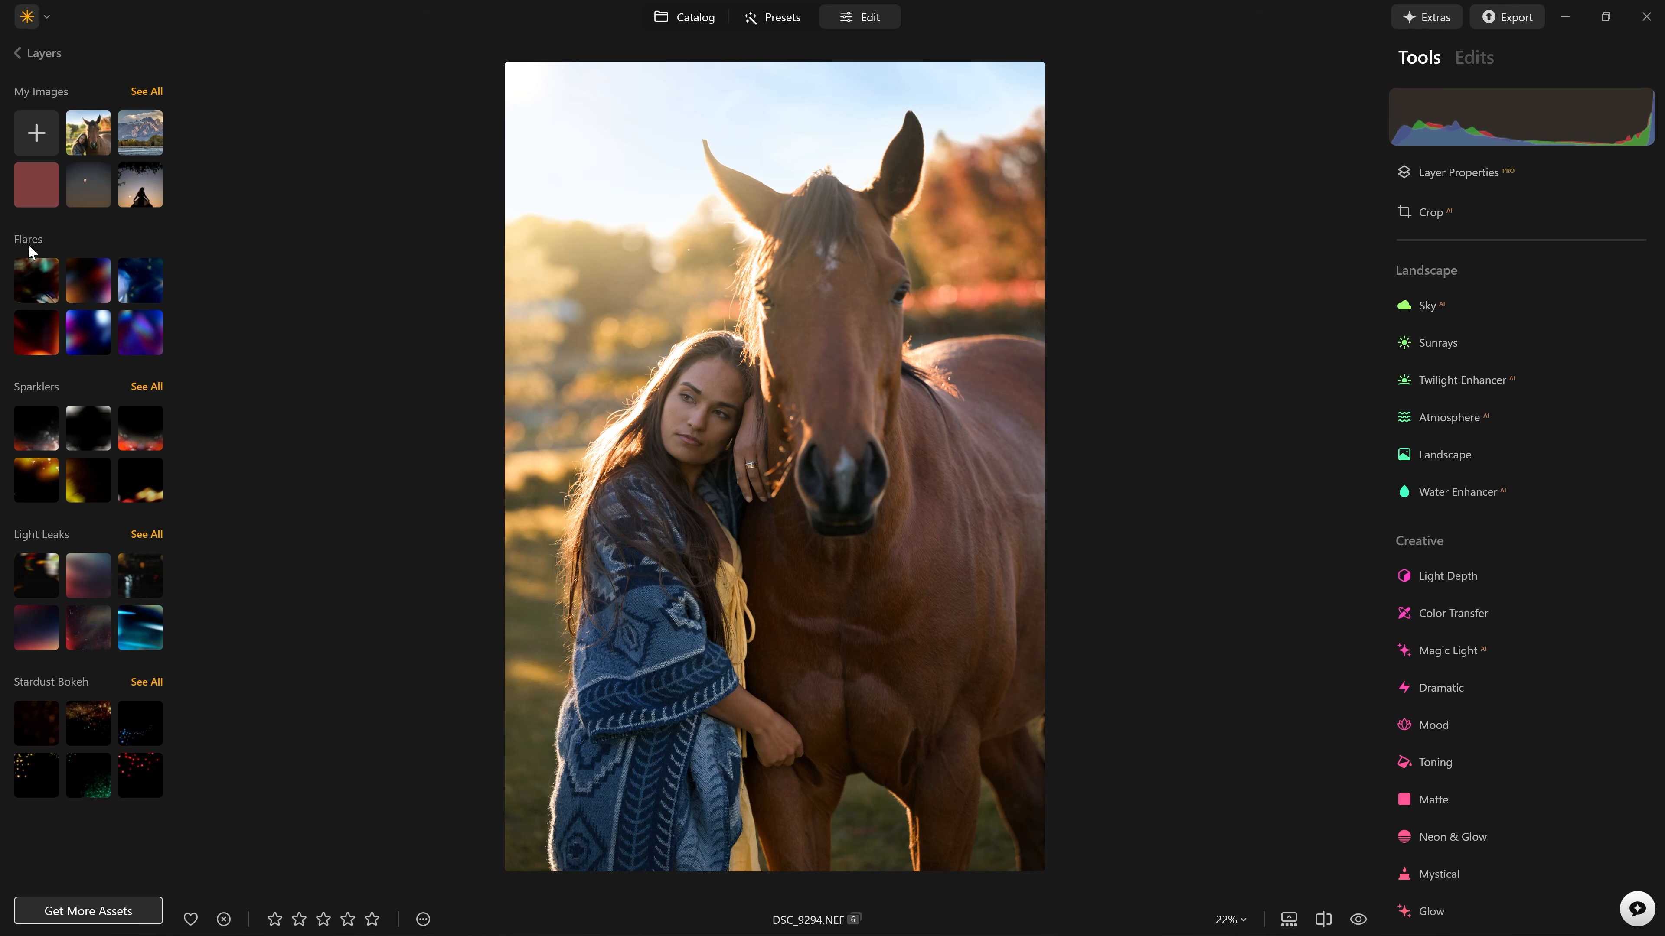
Step: Try the orange-red flare as an overlay layer at 100 opacity, previewing it in Normal mode and blending it with Screen
{"action": "left_click", "coordinate": [46, 338]}
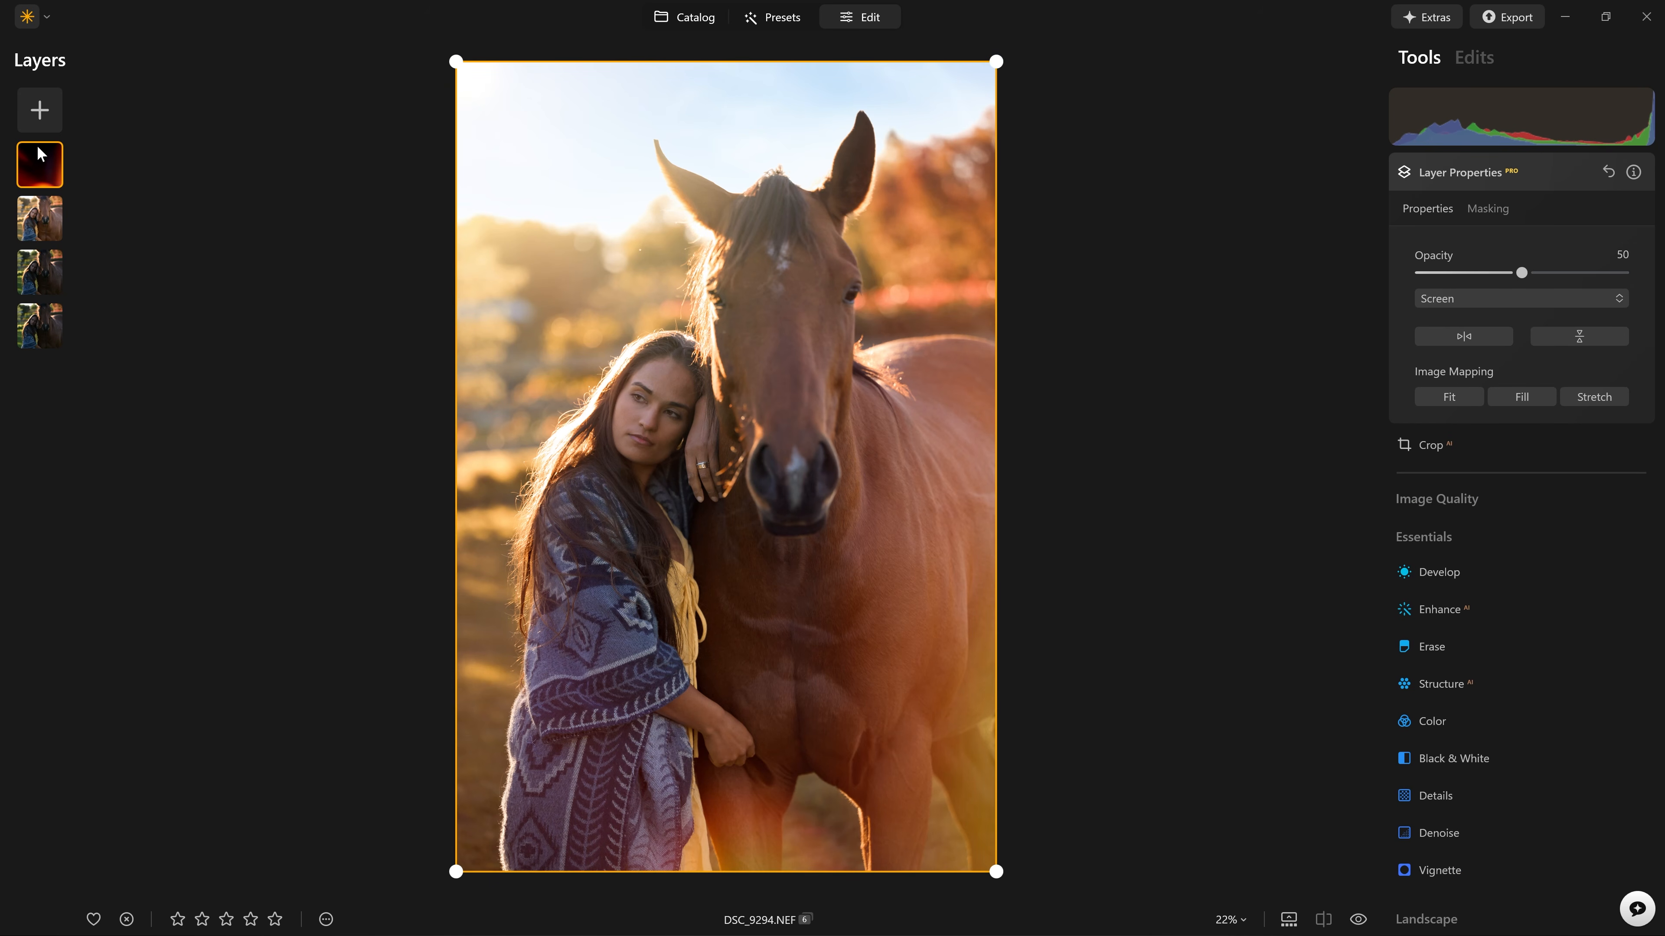
{"action": "left_click", "coordinate": [1506, 303]}
{"action": "left_click", "coordinate": [1468, 327]}
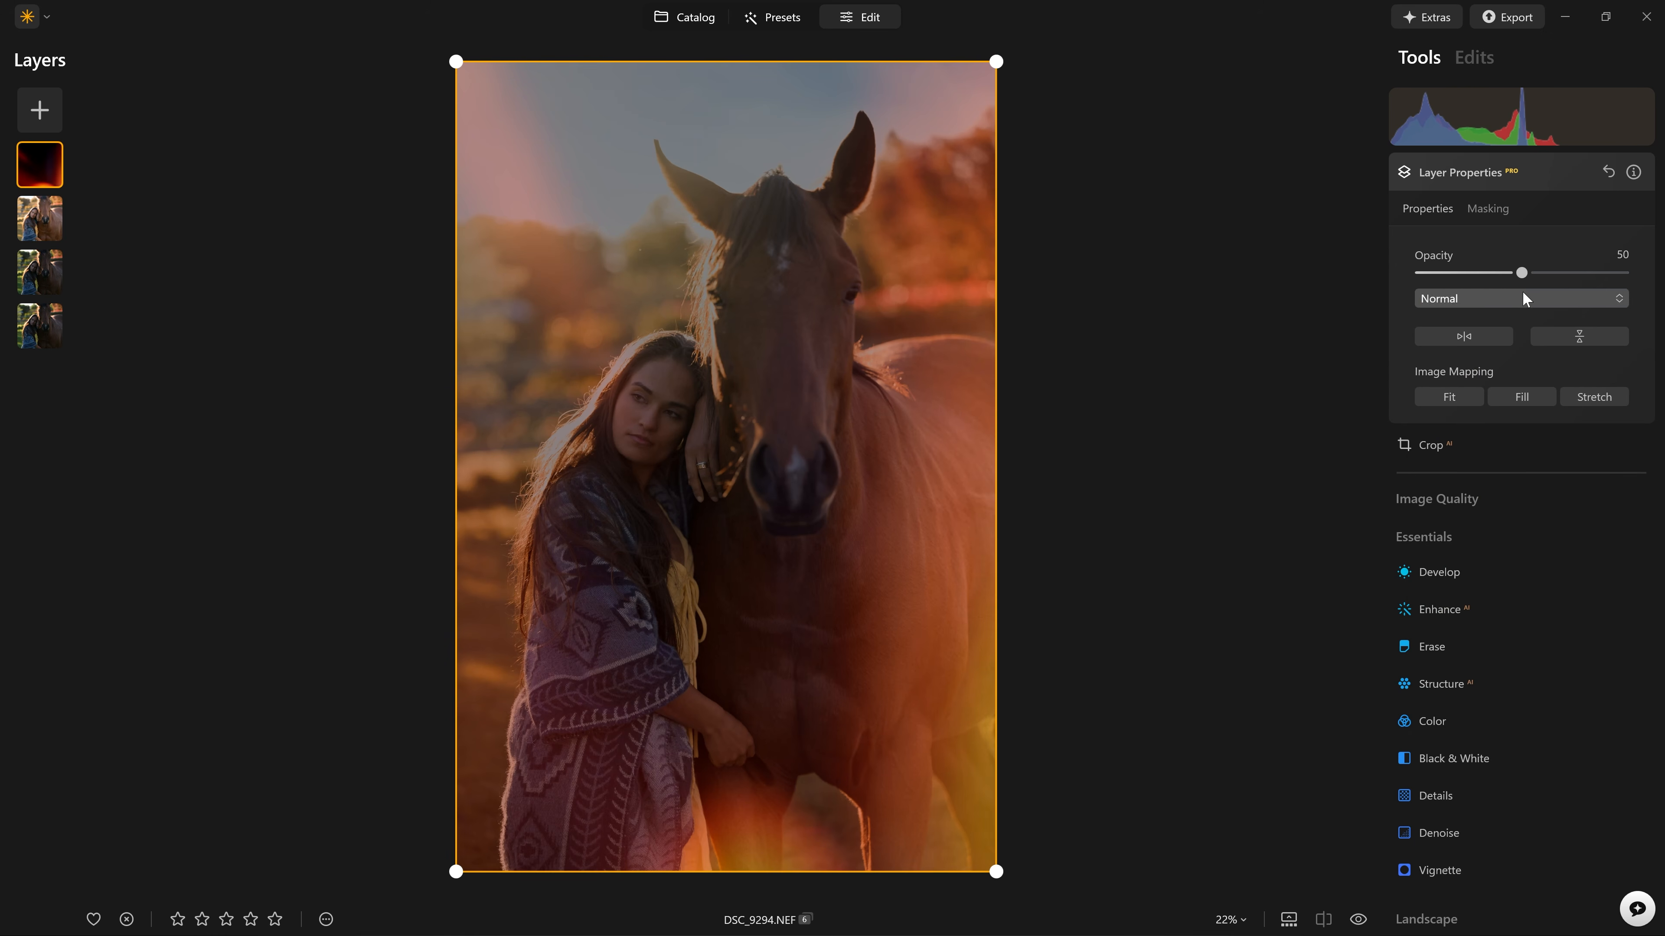
{"action": "left_click_drag", "start_coordinate": [1521, 273], "coordinate": [1653, 274]}
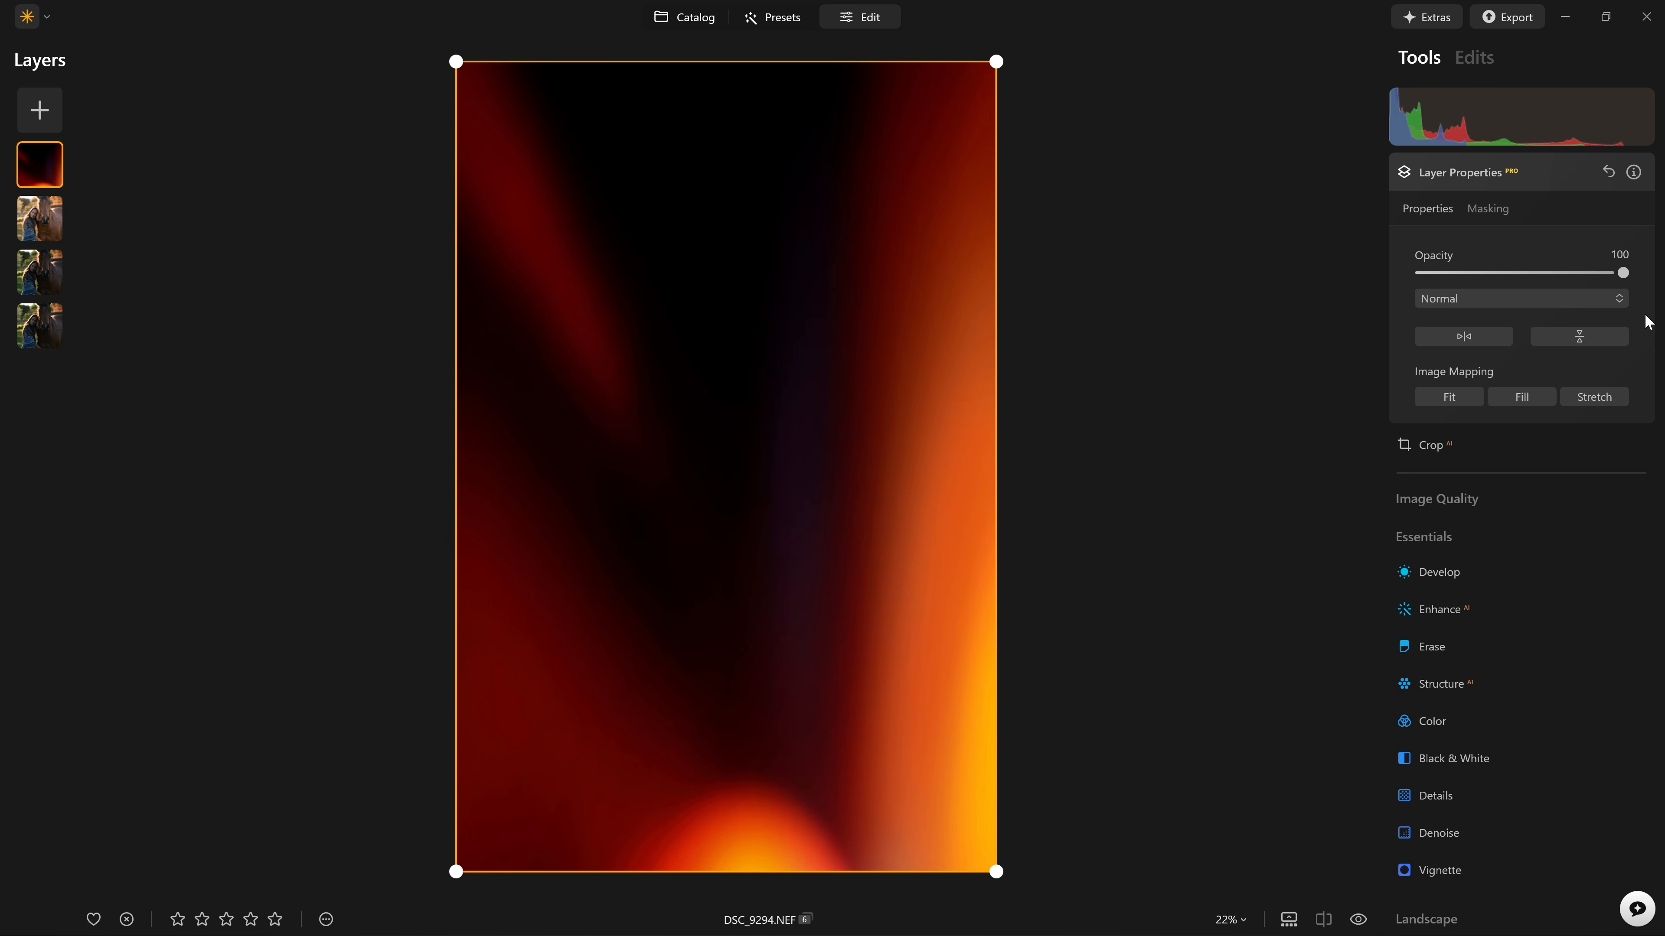
{"action": "left_click", "coordinate": [1521, 298]}
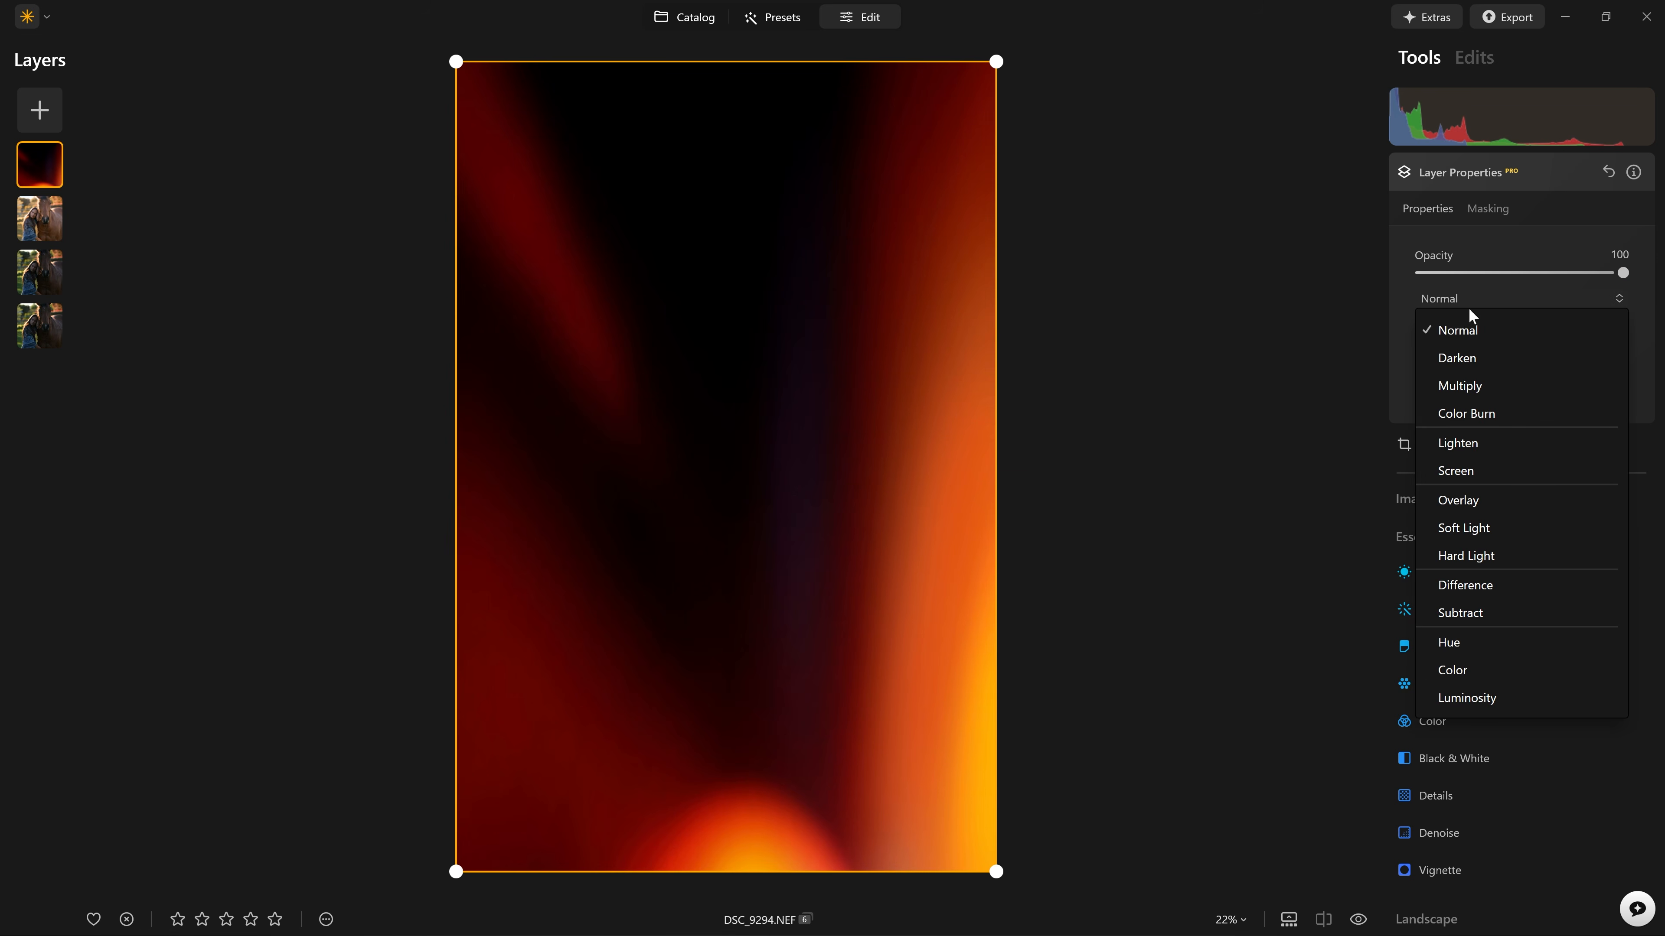
{"action": "left_click", "coordinate": [1466, 470]}
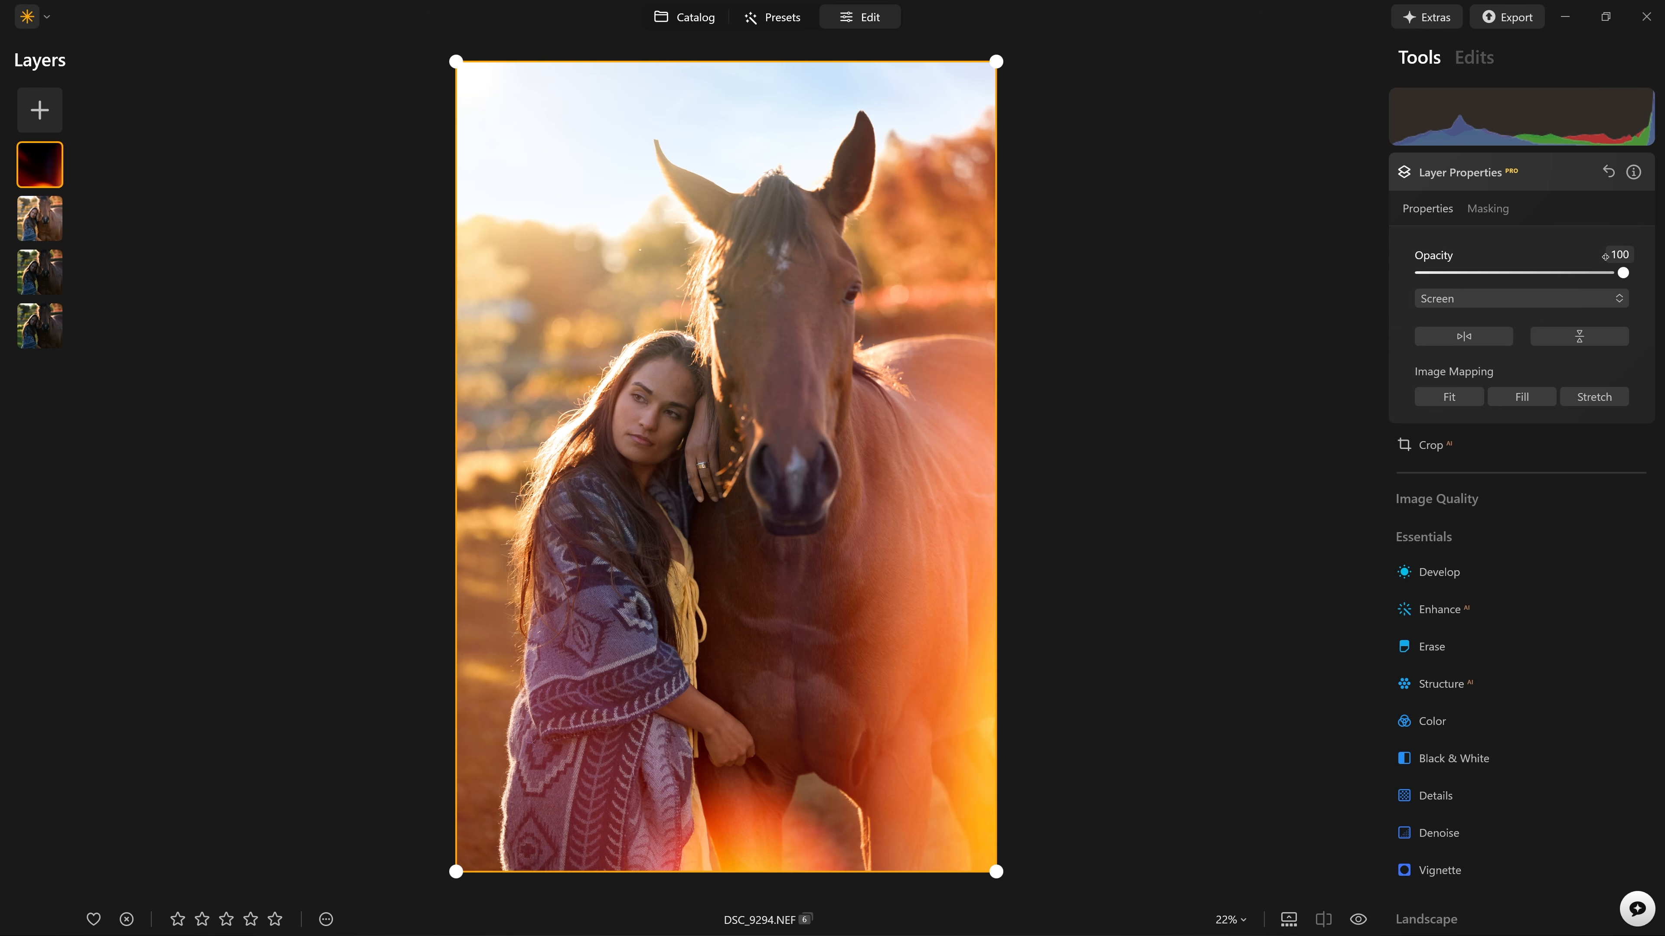
Step: Hide the flare layer to compare the photo without it, and delete the layer
{"action": "right_click", "coordinate": [47, 157]}
{"action": "left_click", "coordinate": [80, 174]}
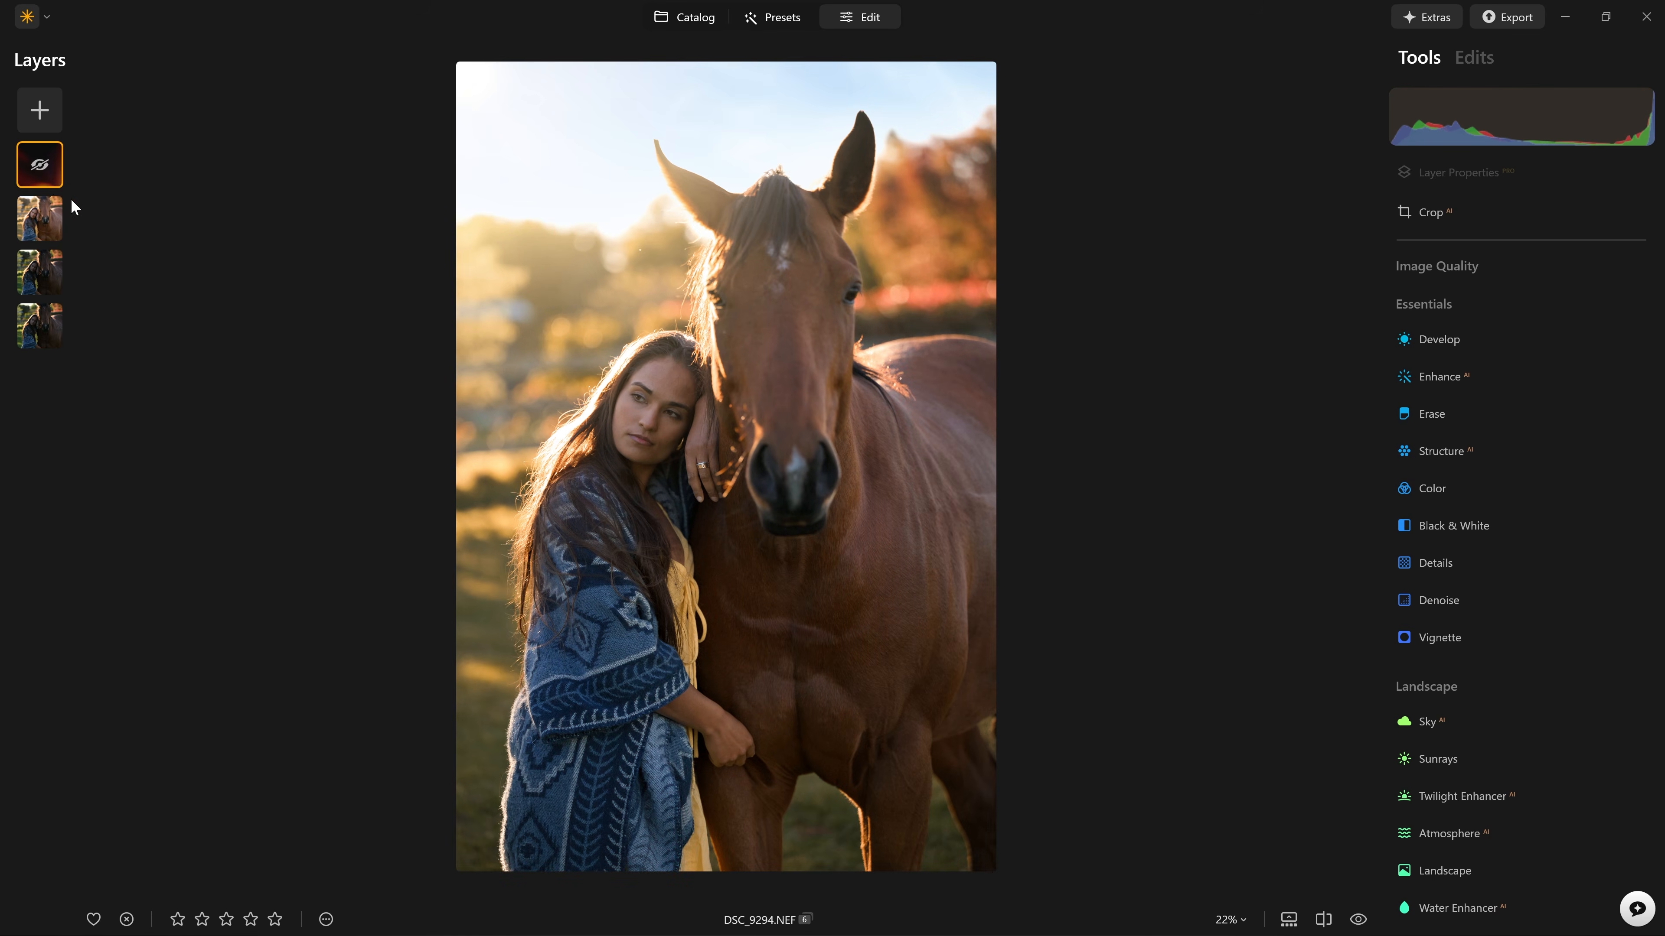
{"action": "right_click", "coordinate": [45, 164]}
{"action": "left_click", "coordinate": [82, 207]}
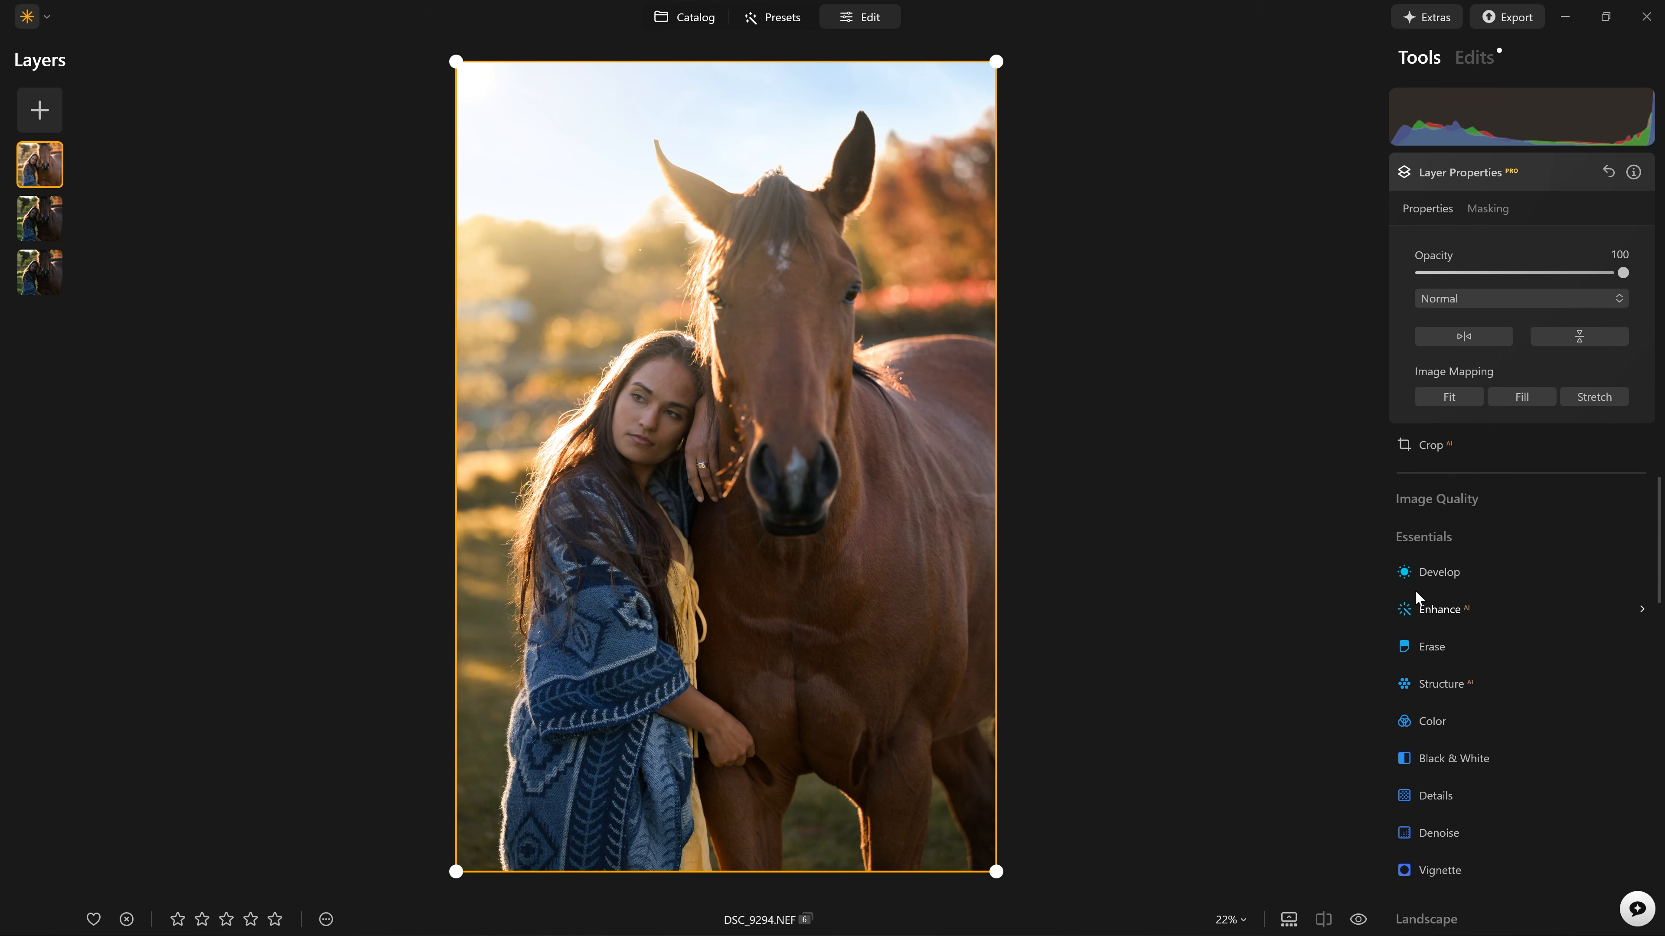
Step: Try an inner glow on the woman and horse with the Neon & Glow tool at Amount 100
{"action": "scroll", "coordinate": [1415, 590], "scroll_direction": "down", "scroll_amount": 5}
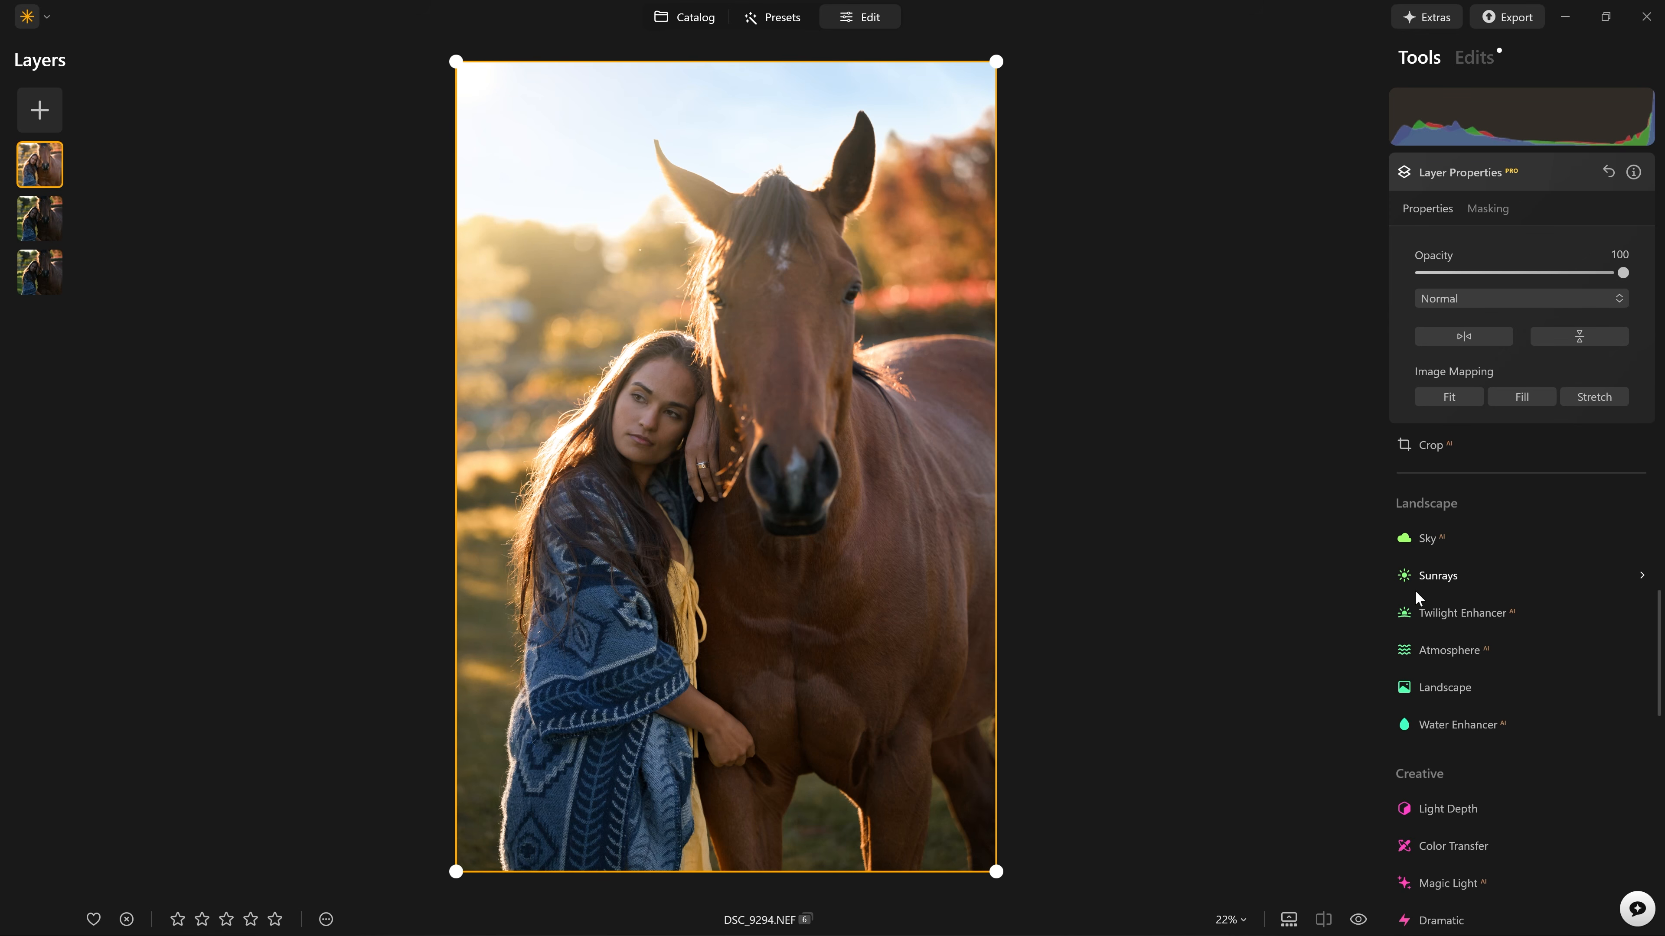
{"action": "scroll", "coordinate": [1409, 590], "scroll_direction": "down", "scroll_amount": 3}
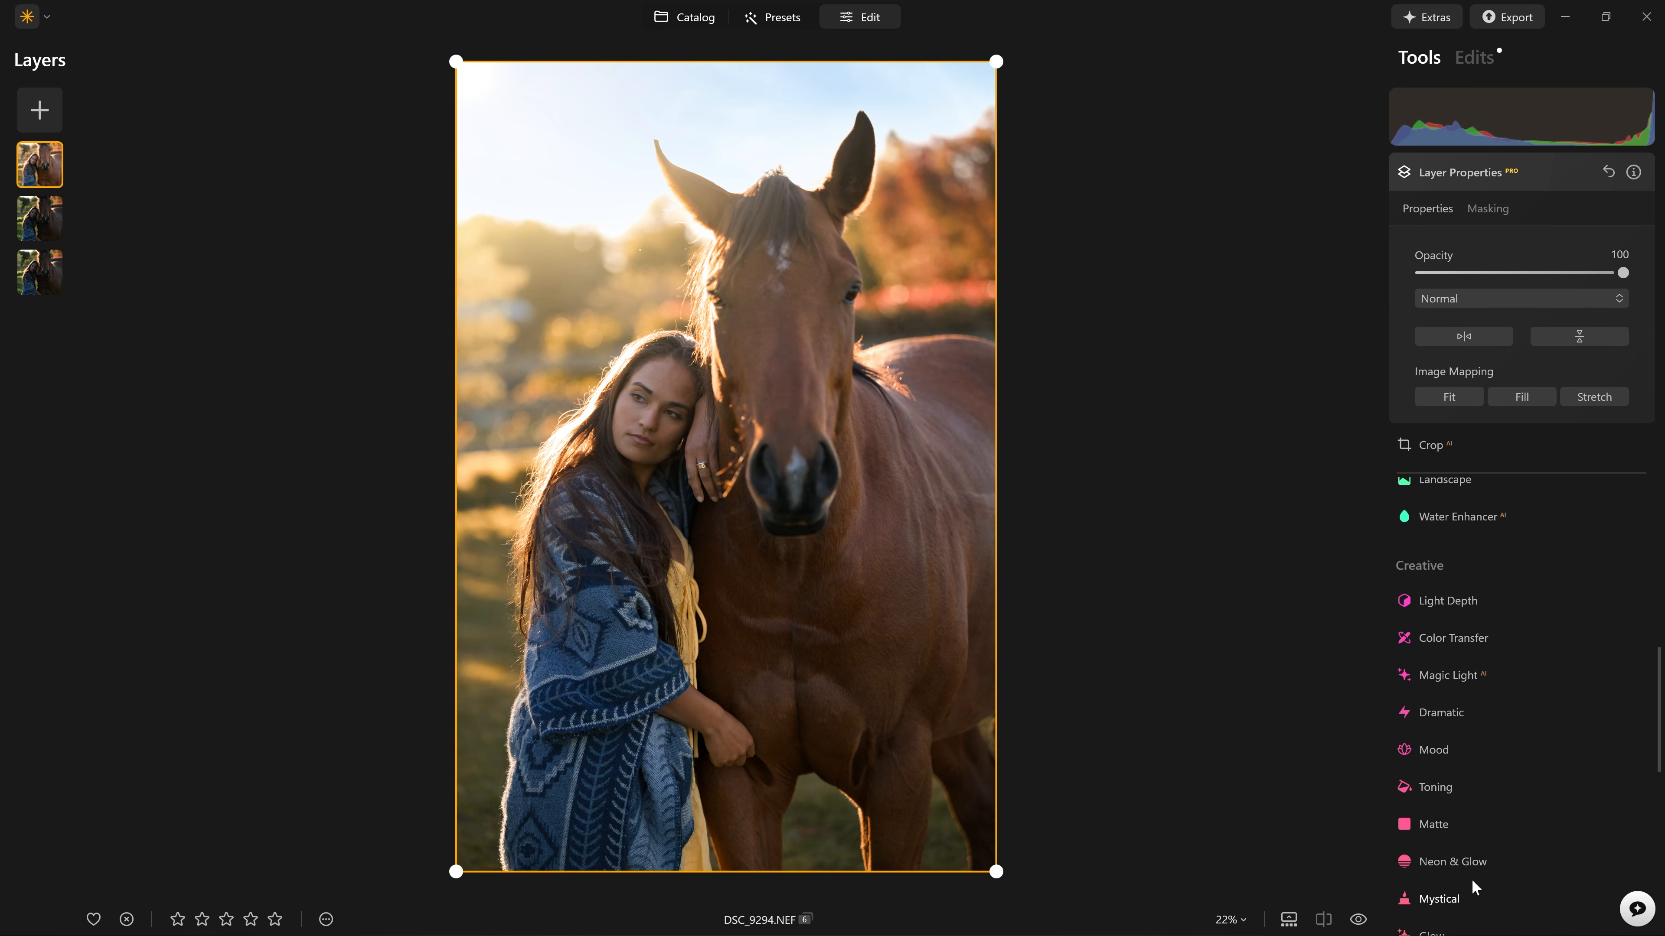
{"action": "left_click", "coordinate": [1470, 861]}
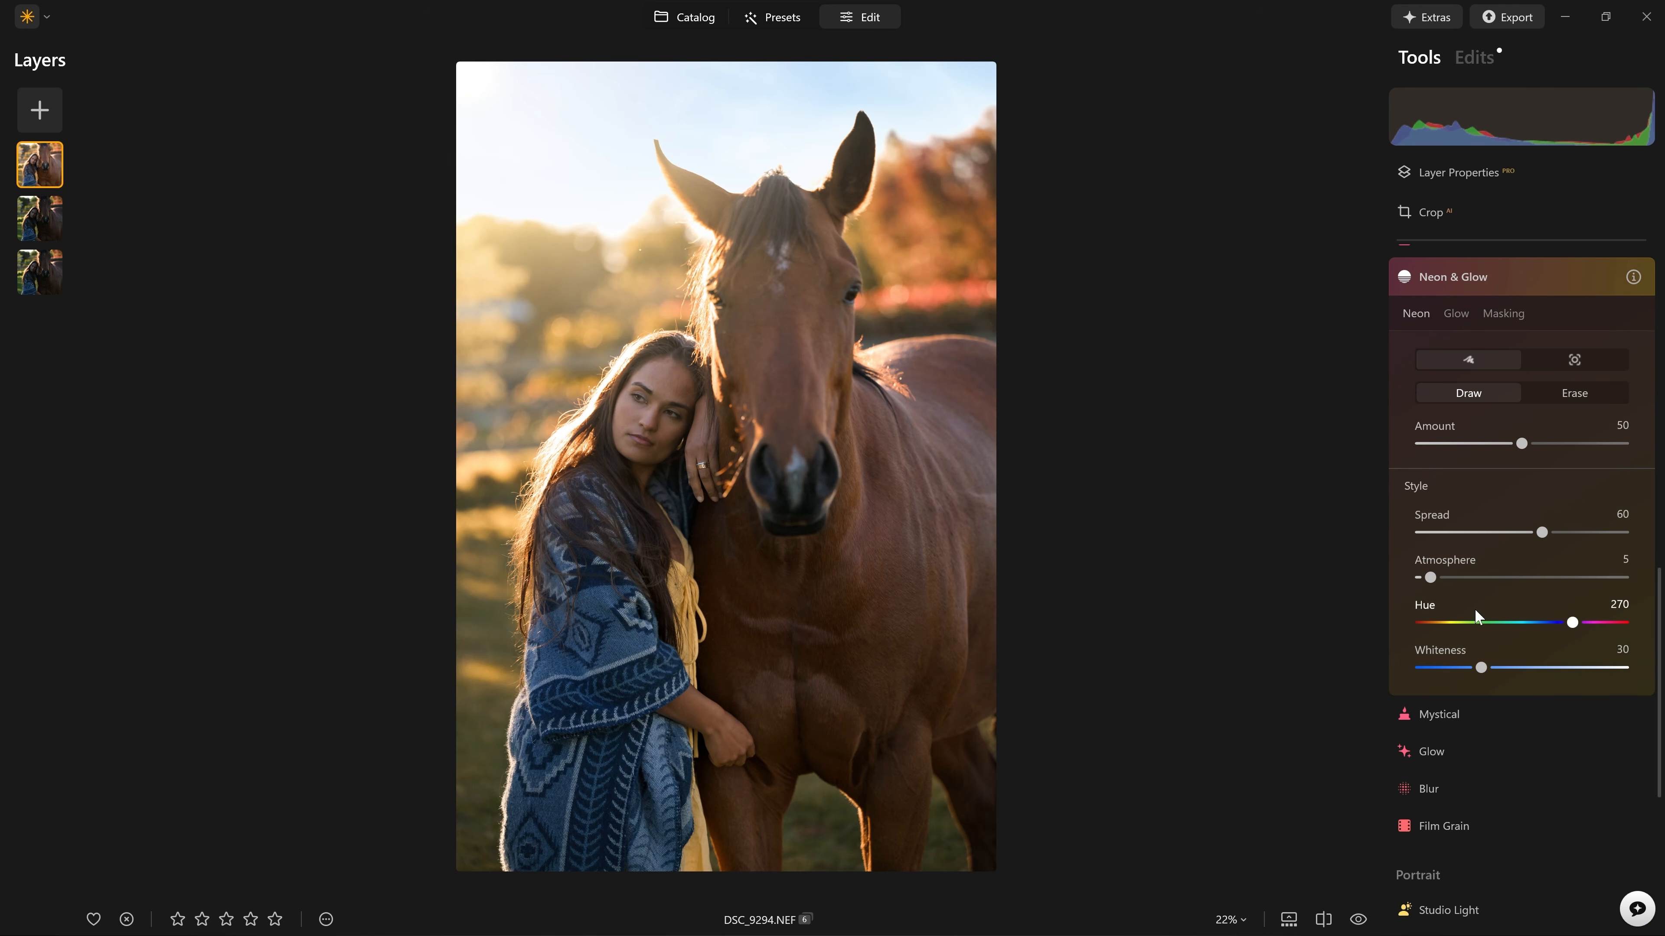
{"action": "left_click", "coordinate": [1458, 317]}
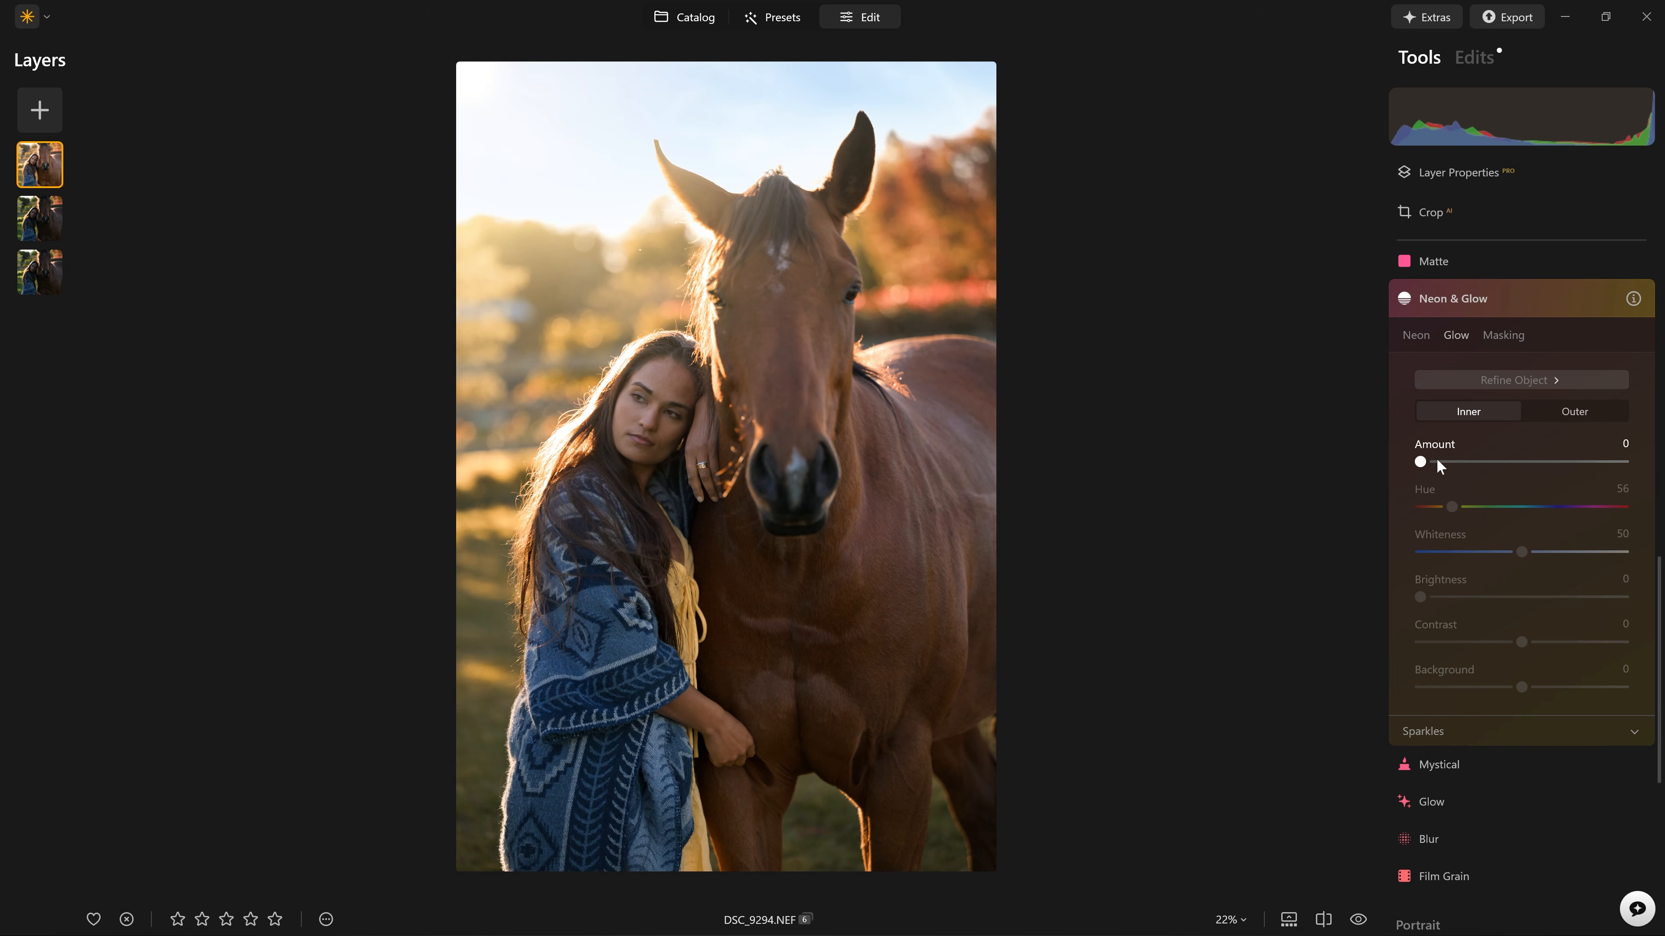
{"action": "left_click_drag", "start_coordinate": [1437, 460], "coordinate": [1608, 478]}
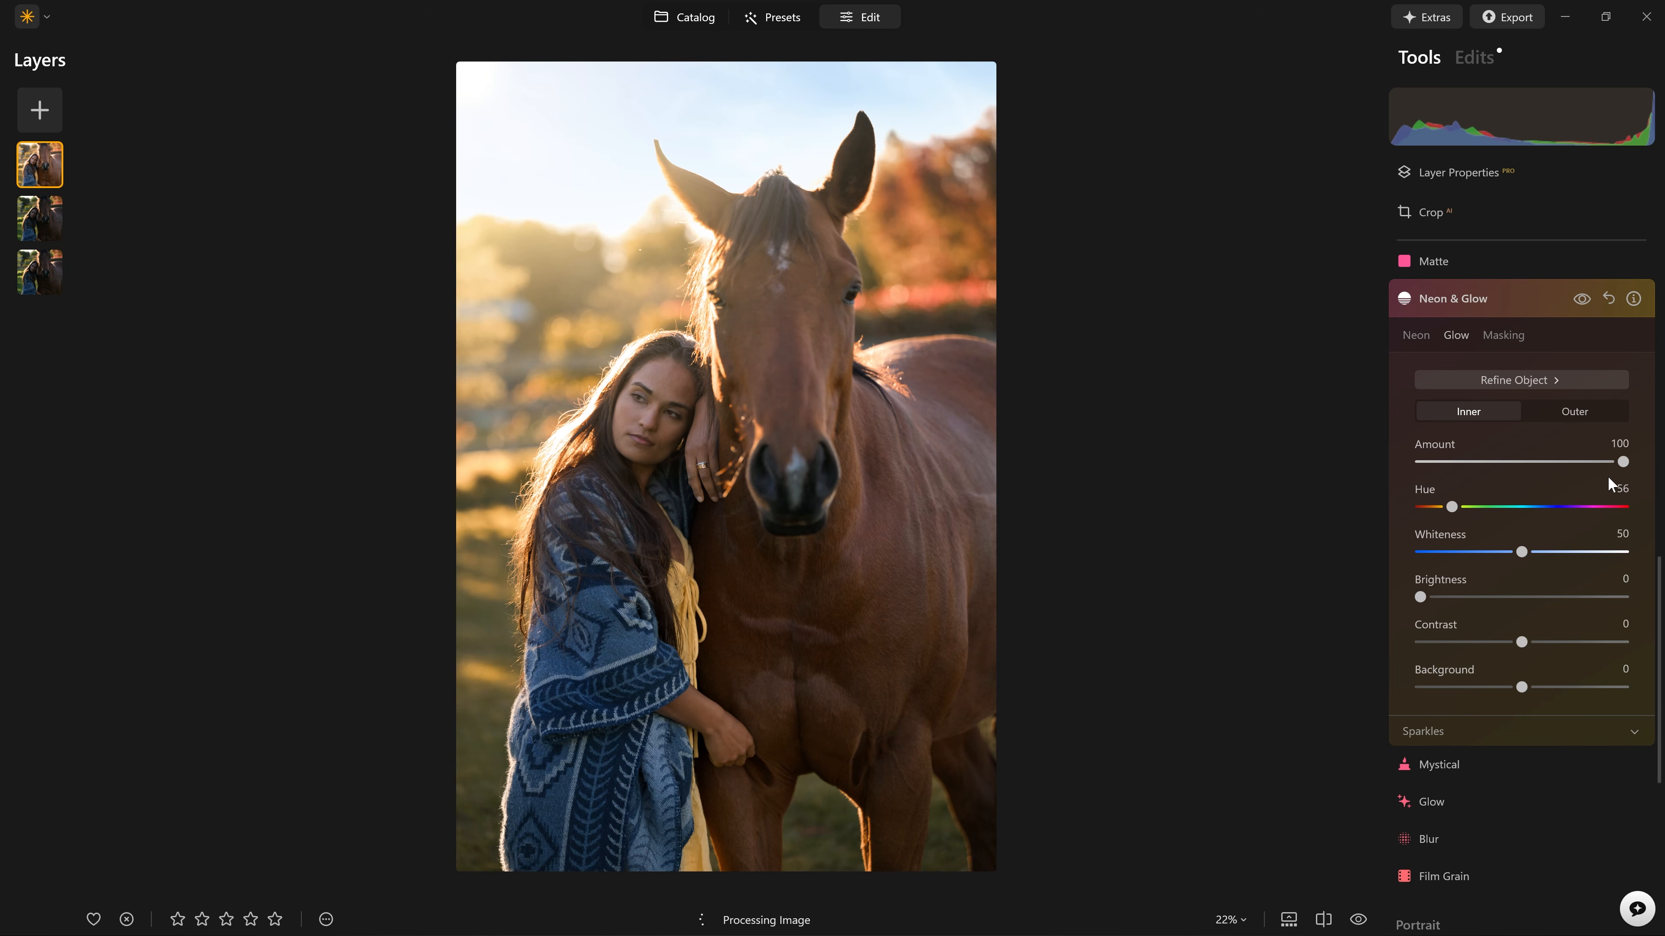
Step: Try an outer glow around the subjects with Amount 56 and Hue 0
{"action": "left_click", "coordinate": [1576, 409]}
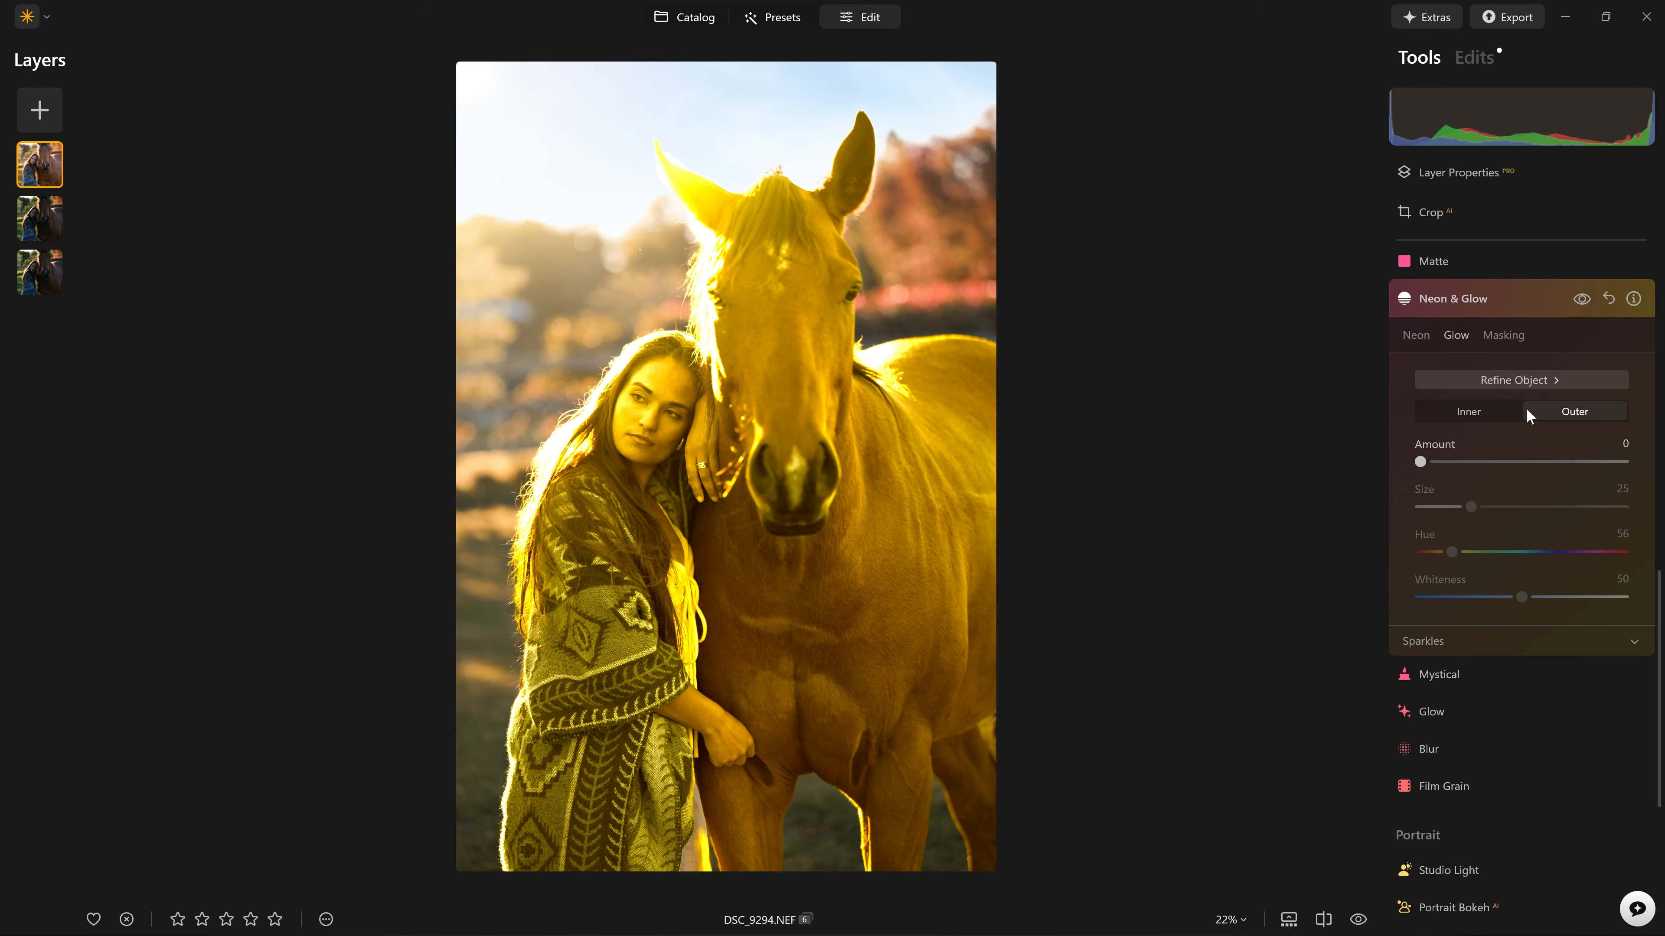
{"action": "left_click", "coordinate": [1508, 410]}
{"action": "left_click", "coordinate": [1572, 412]}
{"action": "left_click_drag", "start_coordinate": [1421, 463], "coordinate": [1535, 462]}
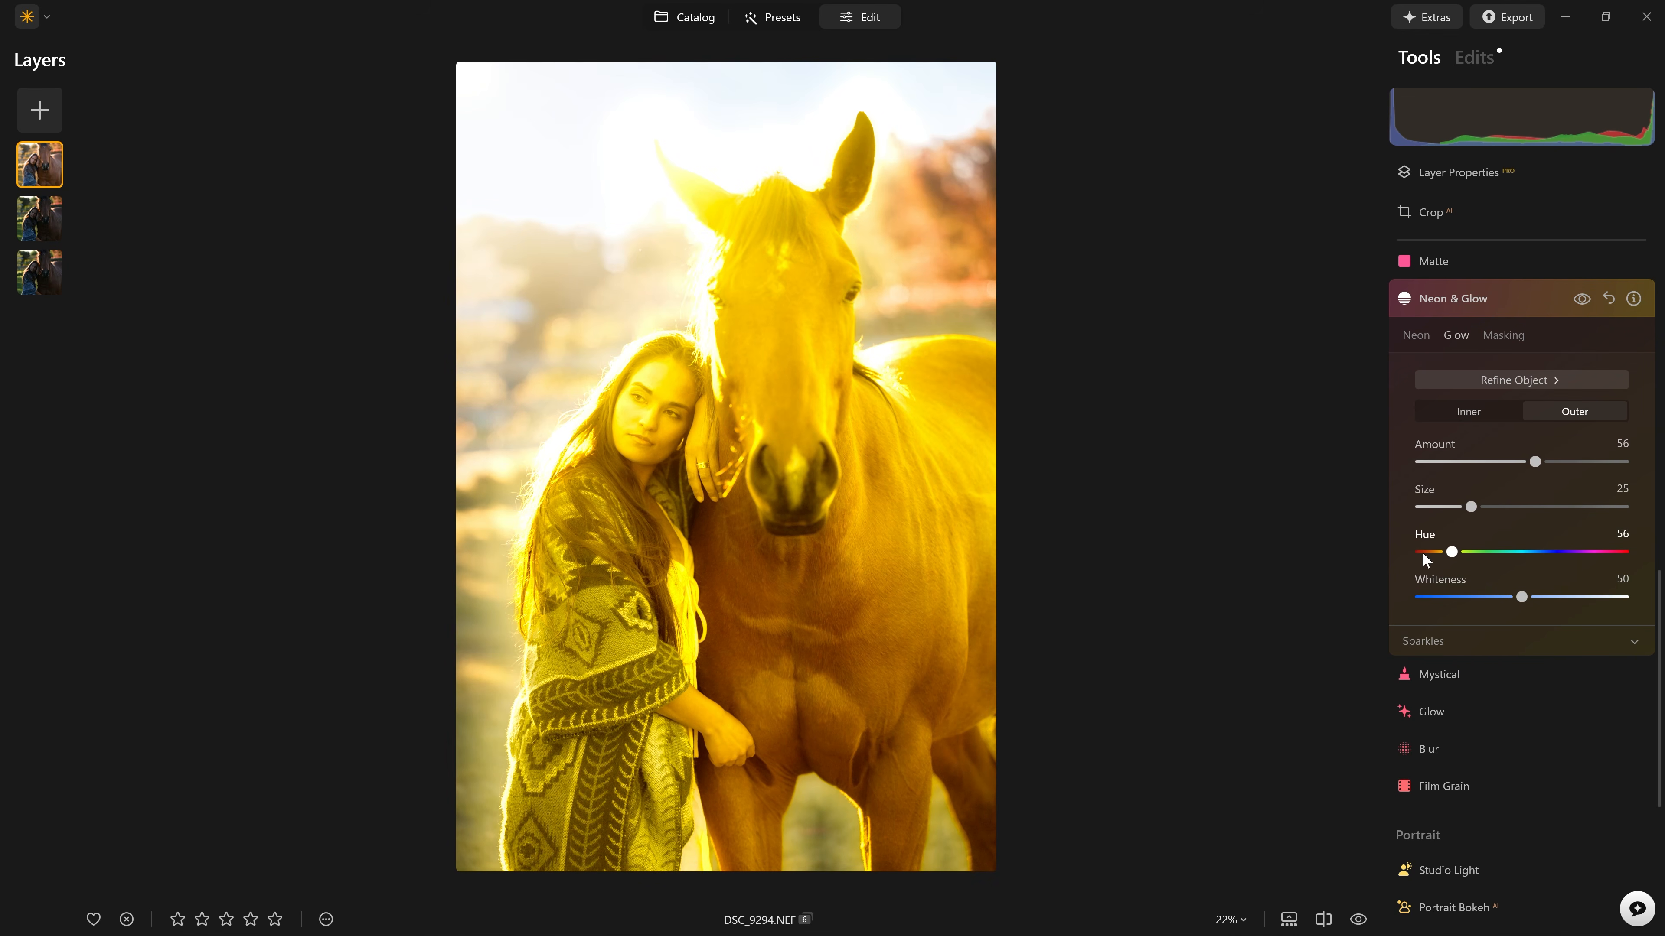
{"action": "left_click_drag", "start_coordinate": [1429, 553], "coordinate": [1419, 552]}
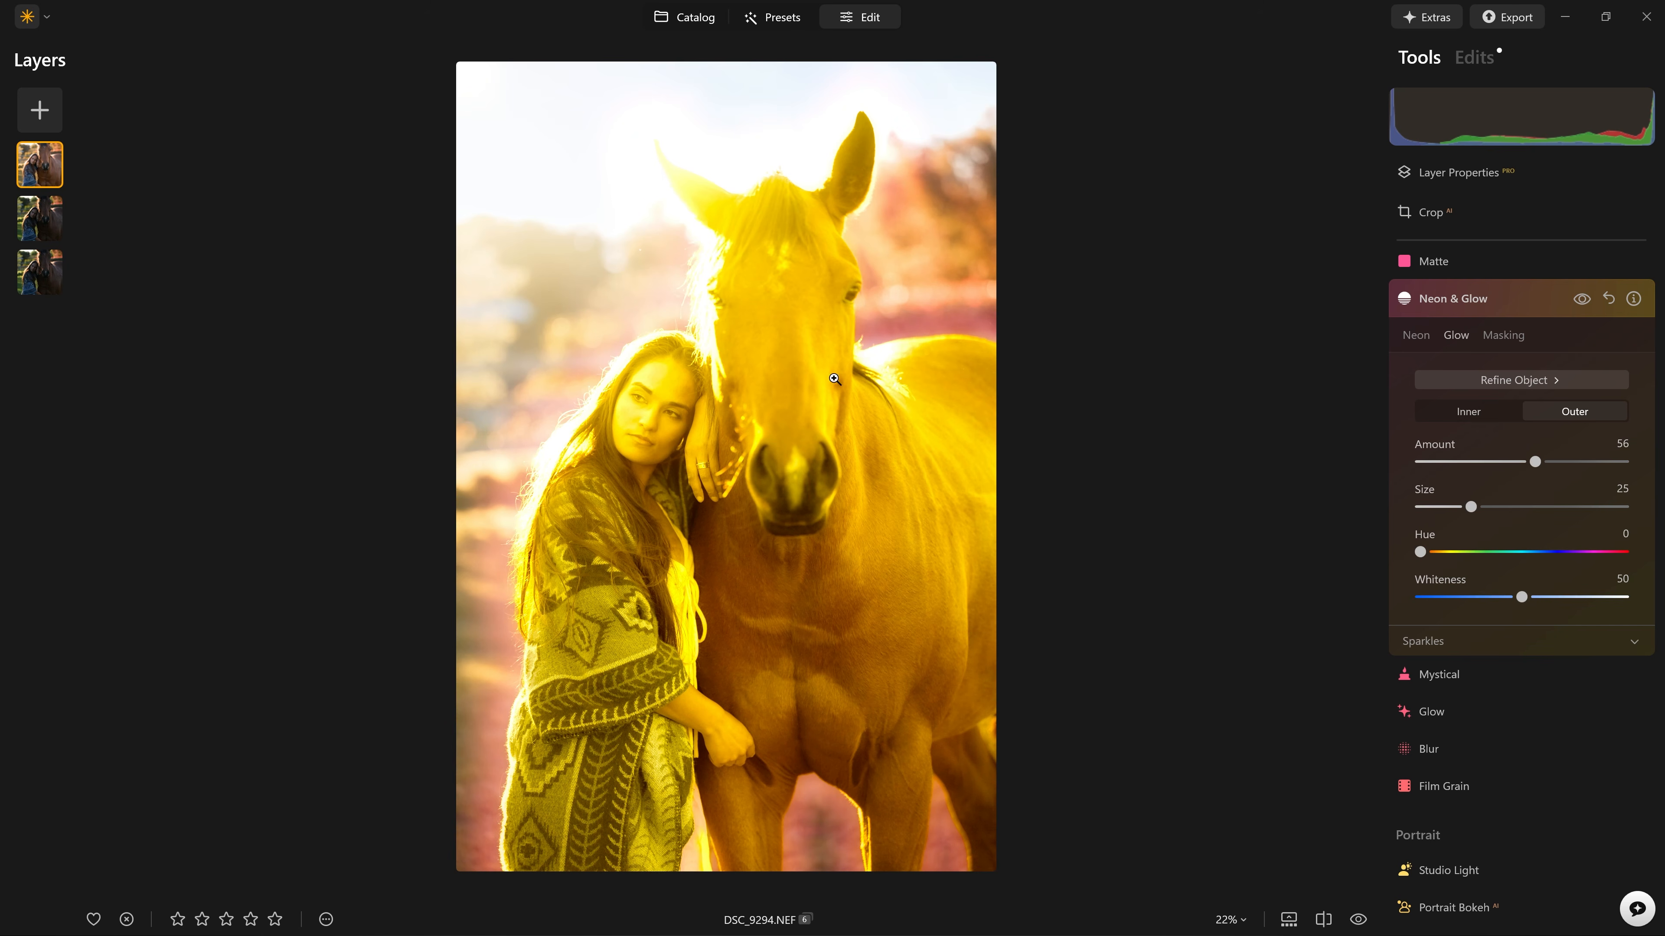
Step: Compare the photo with and without the glow, and reset the Neon & Glow adjustments
{"action": "left_click", "coordinate": [1582, 300]}
{"action": "left_click", "coordinate": [1582, 299]}
{"action": "left_click", "coordinate": [1607, 300]}
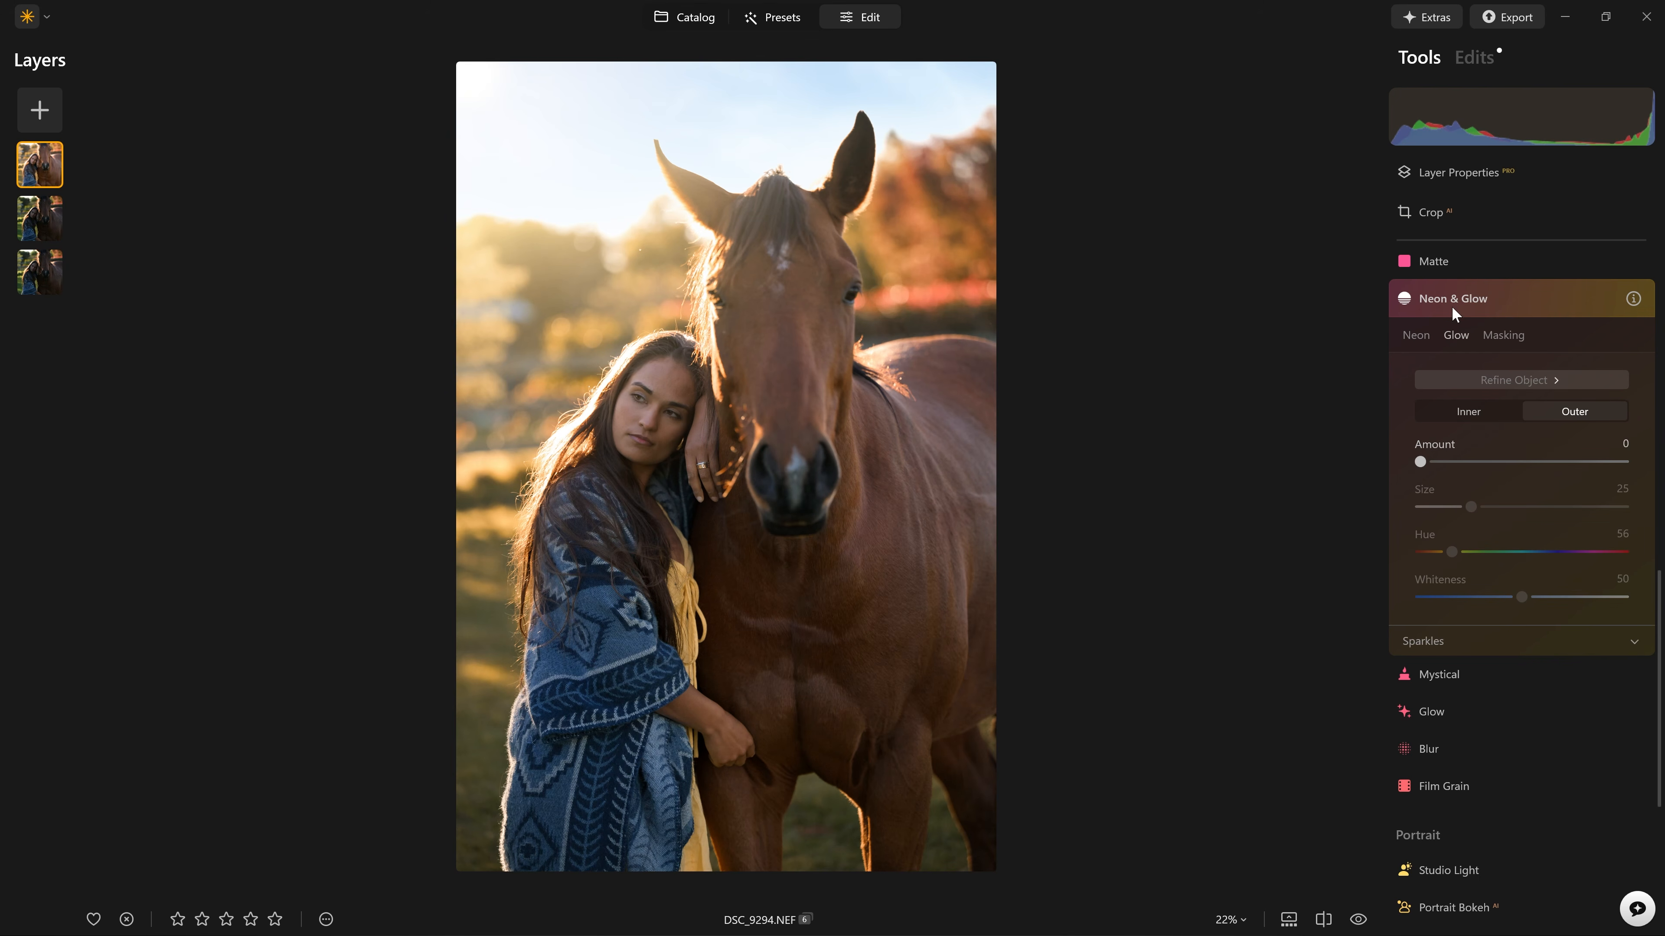
Step: Draw a straight neon line from the woman's lower hand diagonally up across the horse's chest
{"action": "left_click", "coordinate": [1414, 334]}
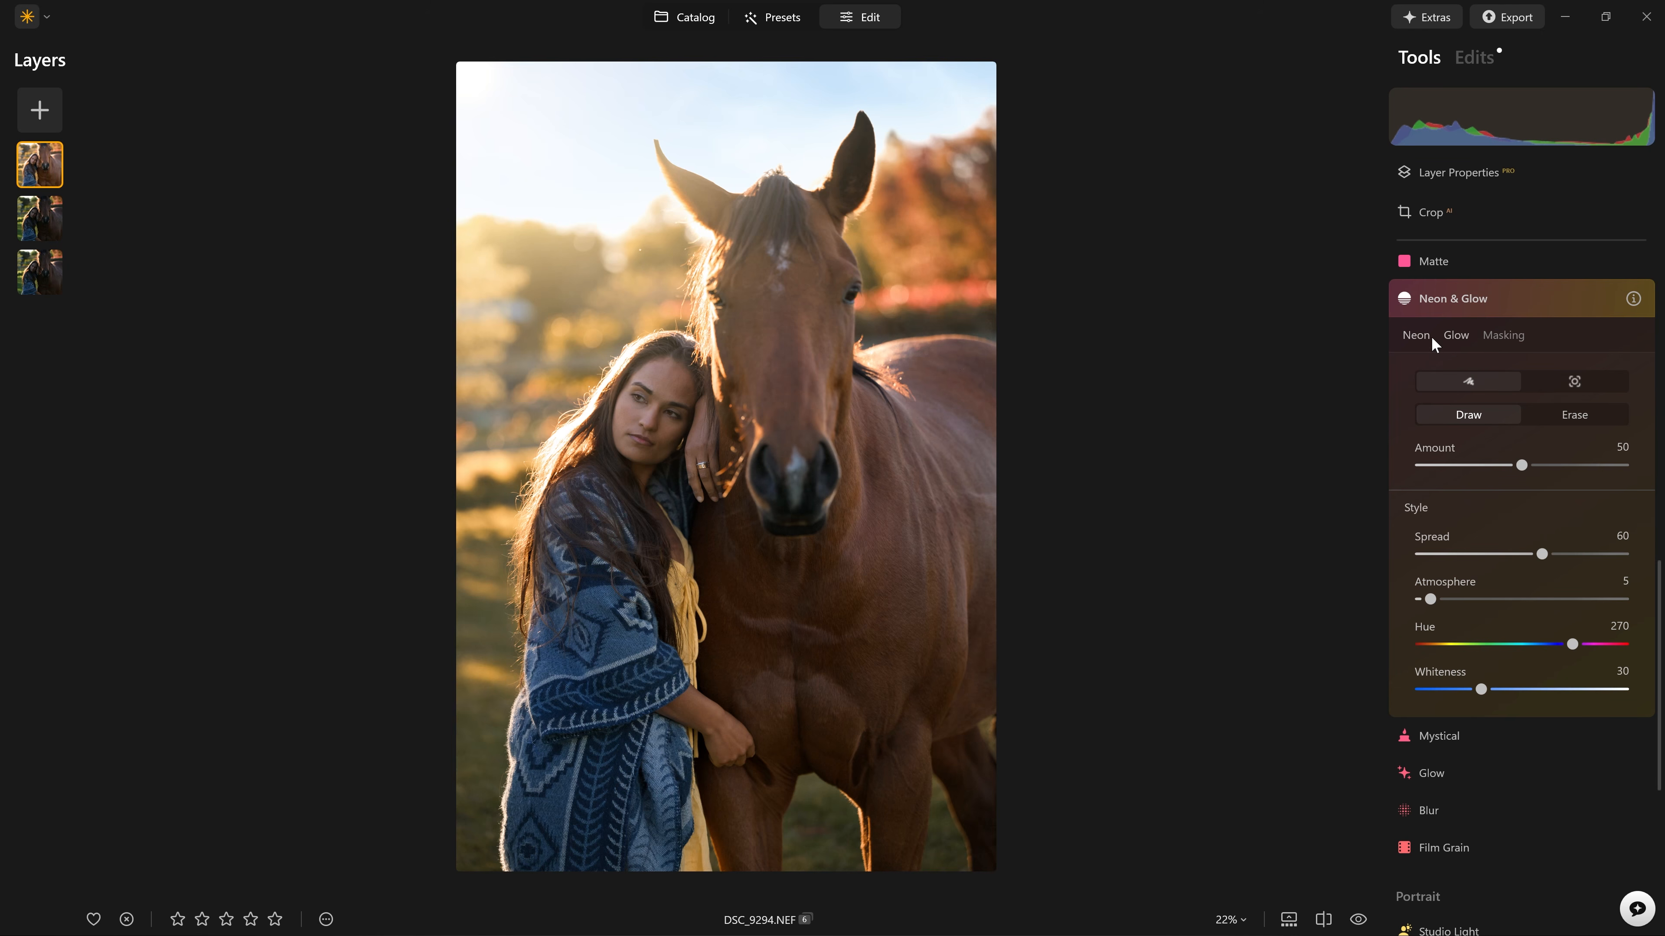
{"action": "left_click", "coordinate": [1455, 335]}
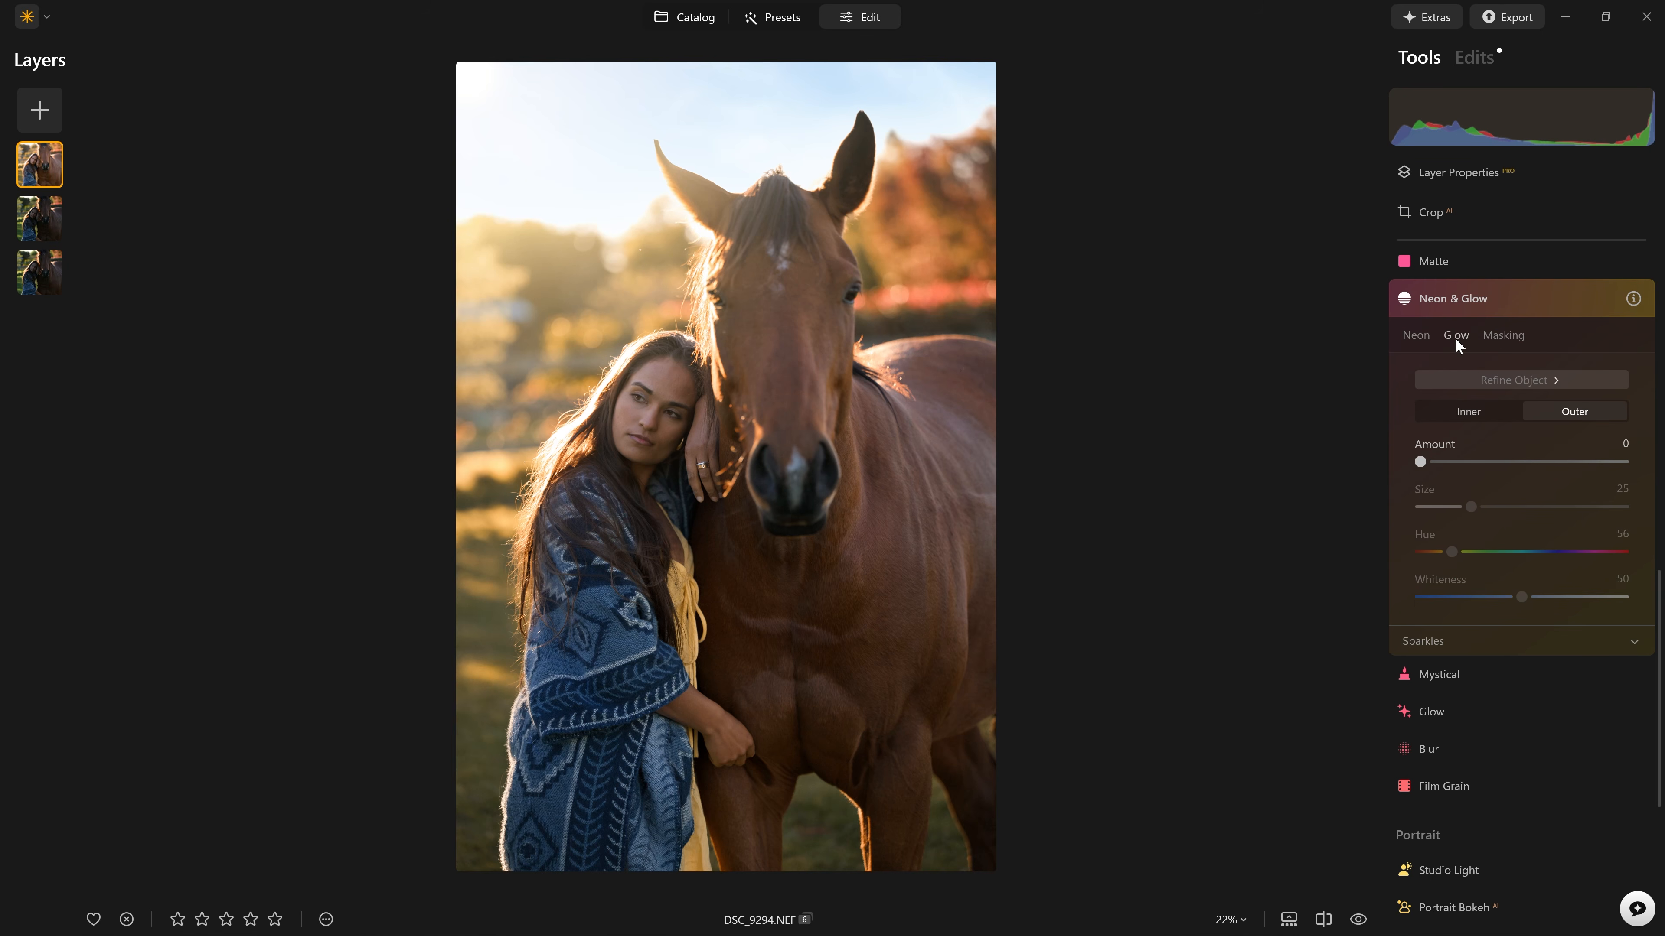
{"action": "left_click", "coordinate": [1420, 334]}
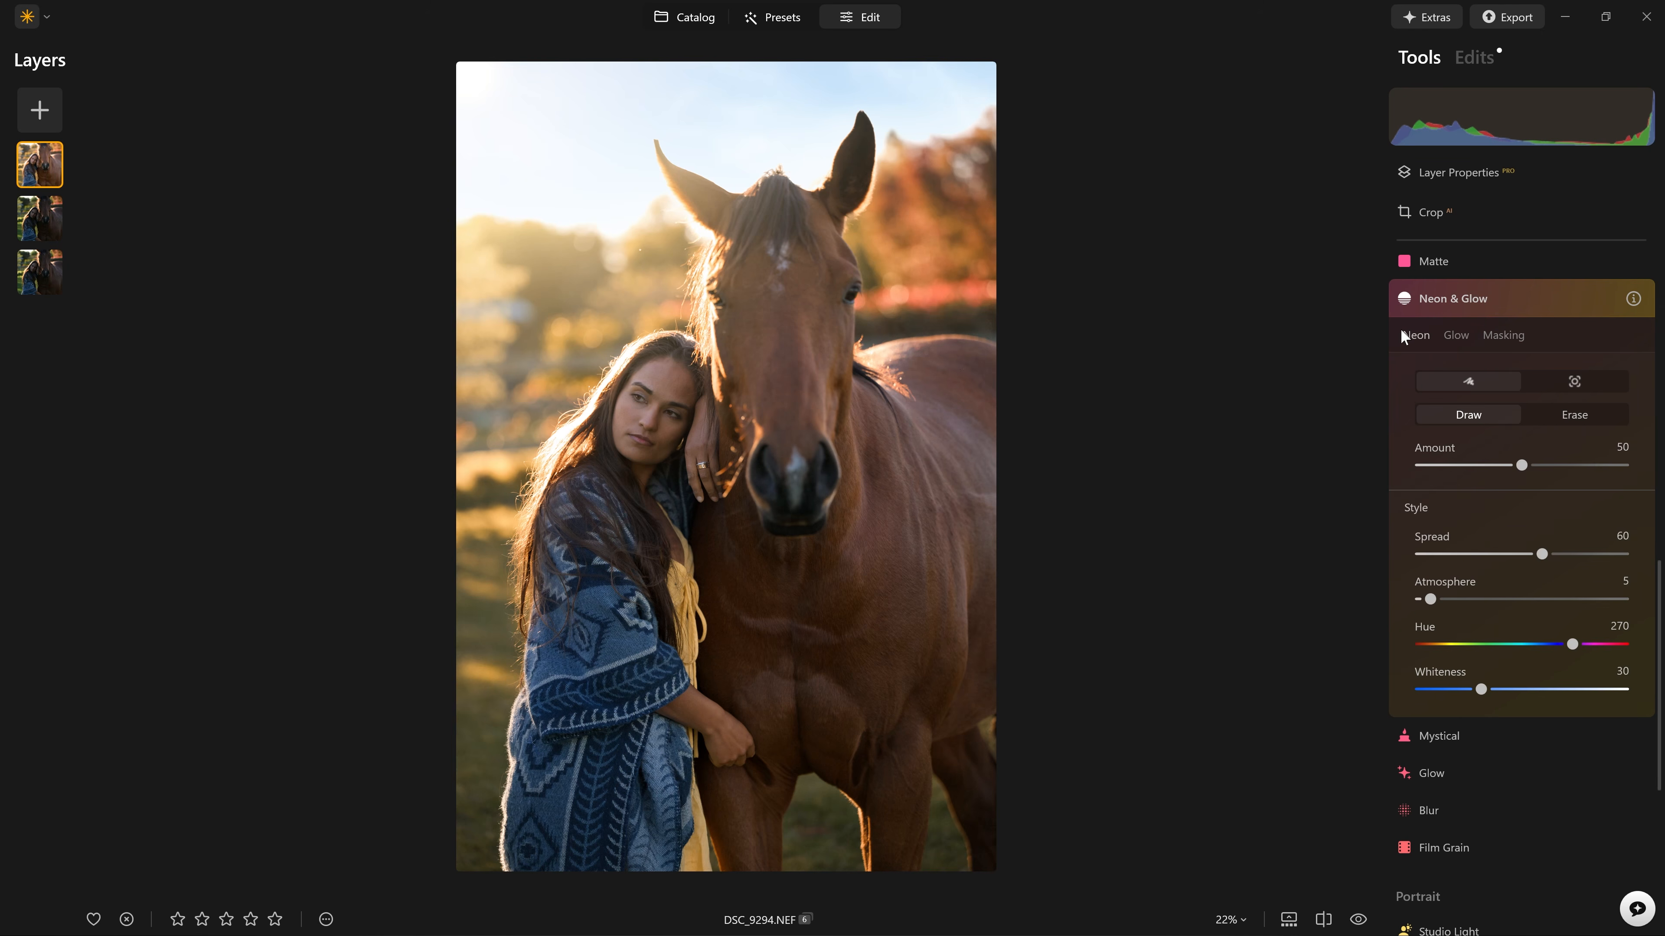
{"action": "left_click", "coordinate": [748, 732]}
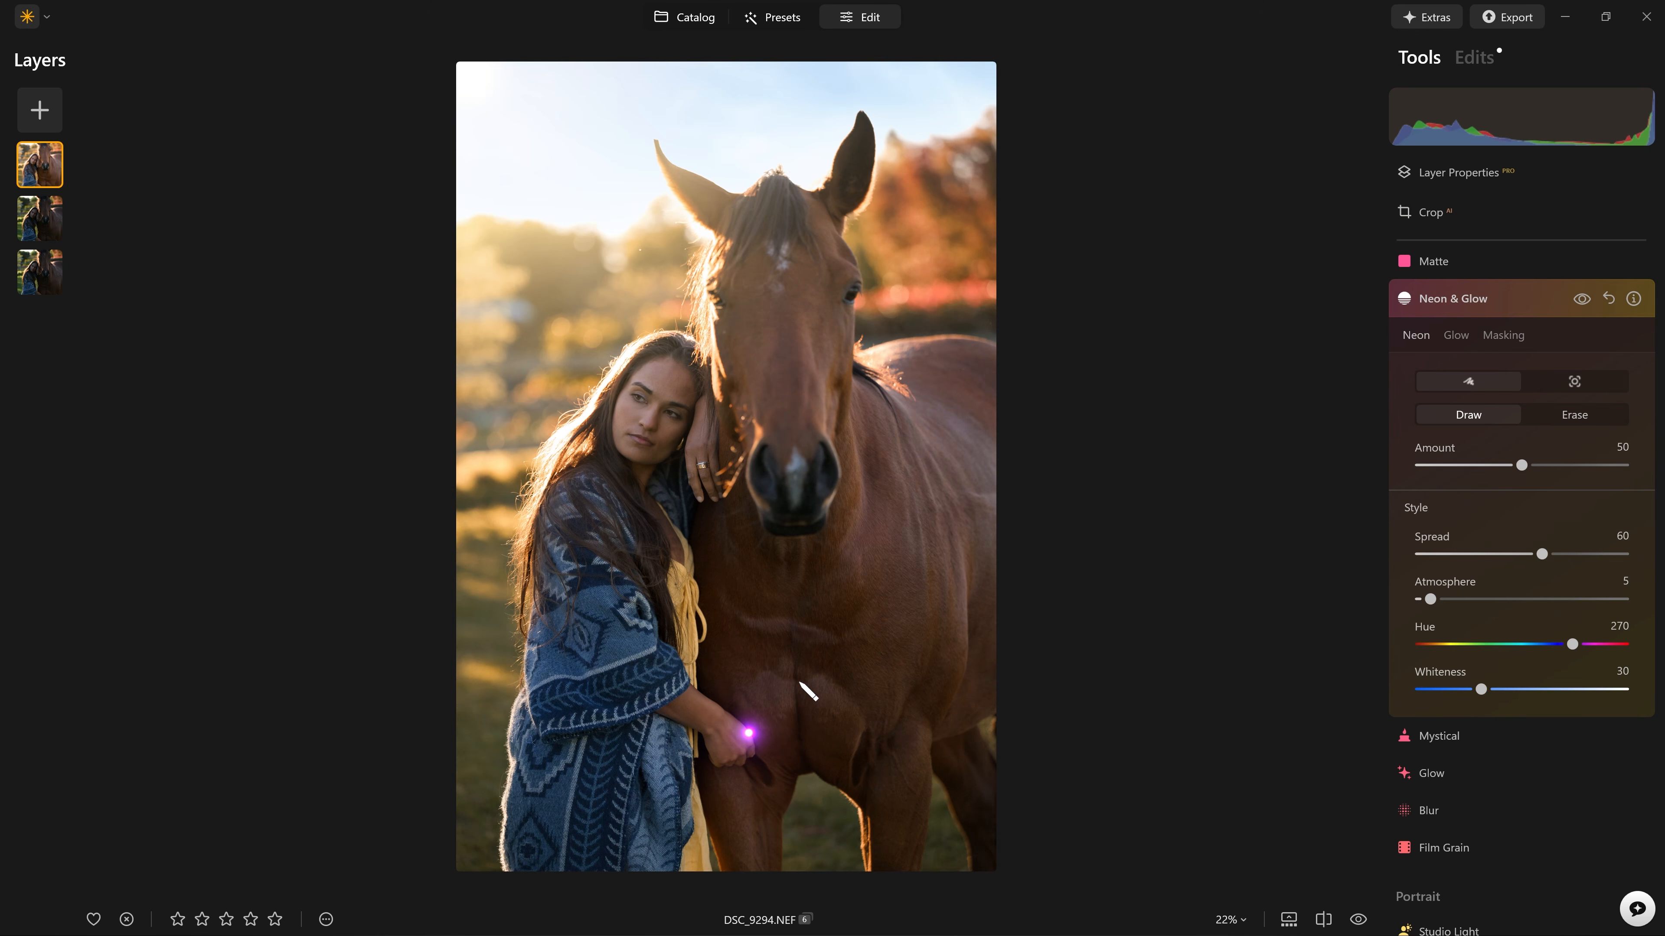
{"action": "left_click", "coordinate": [898, 496]}
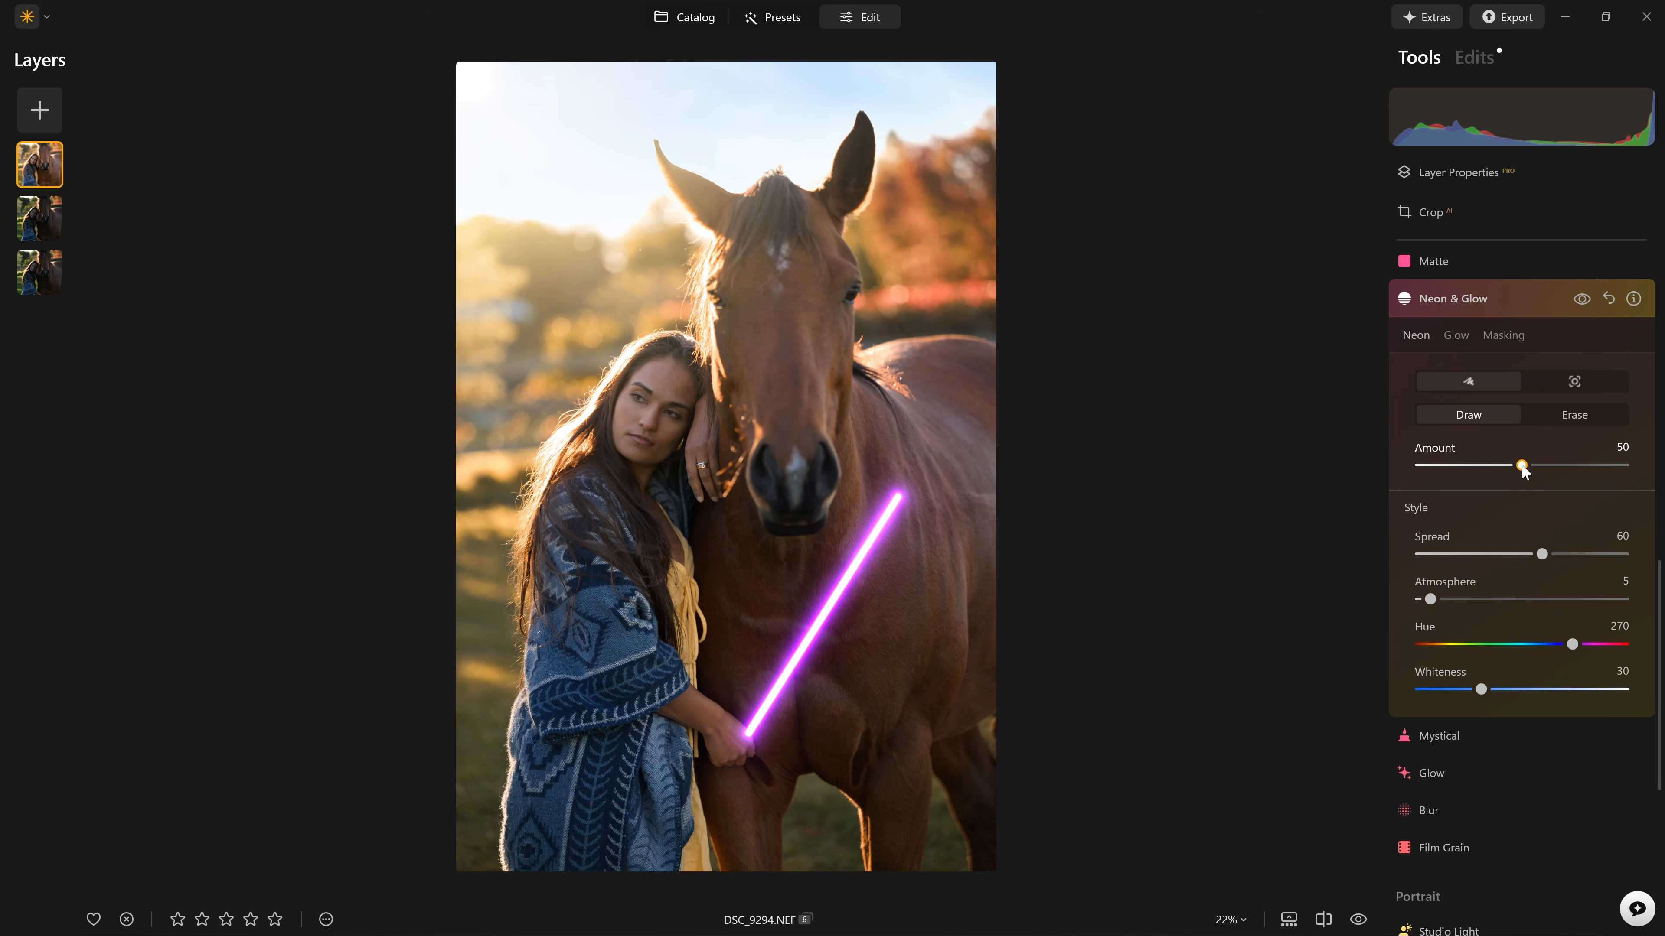
Step: Set the neon line's Amount to 100 and compare the photo with and without it
{"action": "left_click_drag", "start_coordinate": [1521, 465], "coordinate": [1657, 467]}
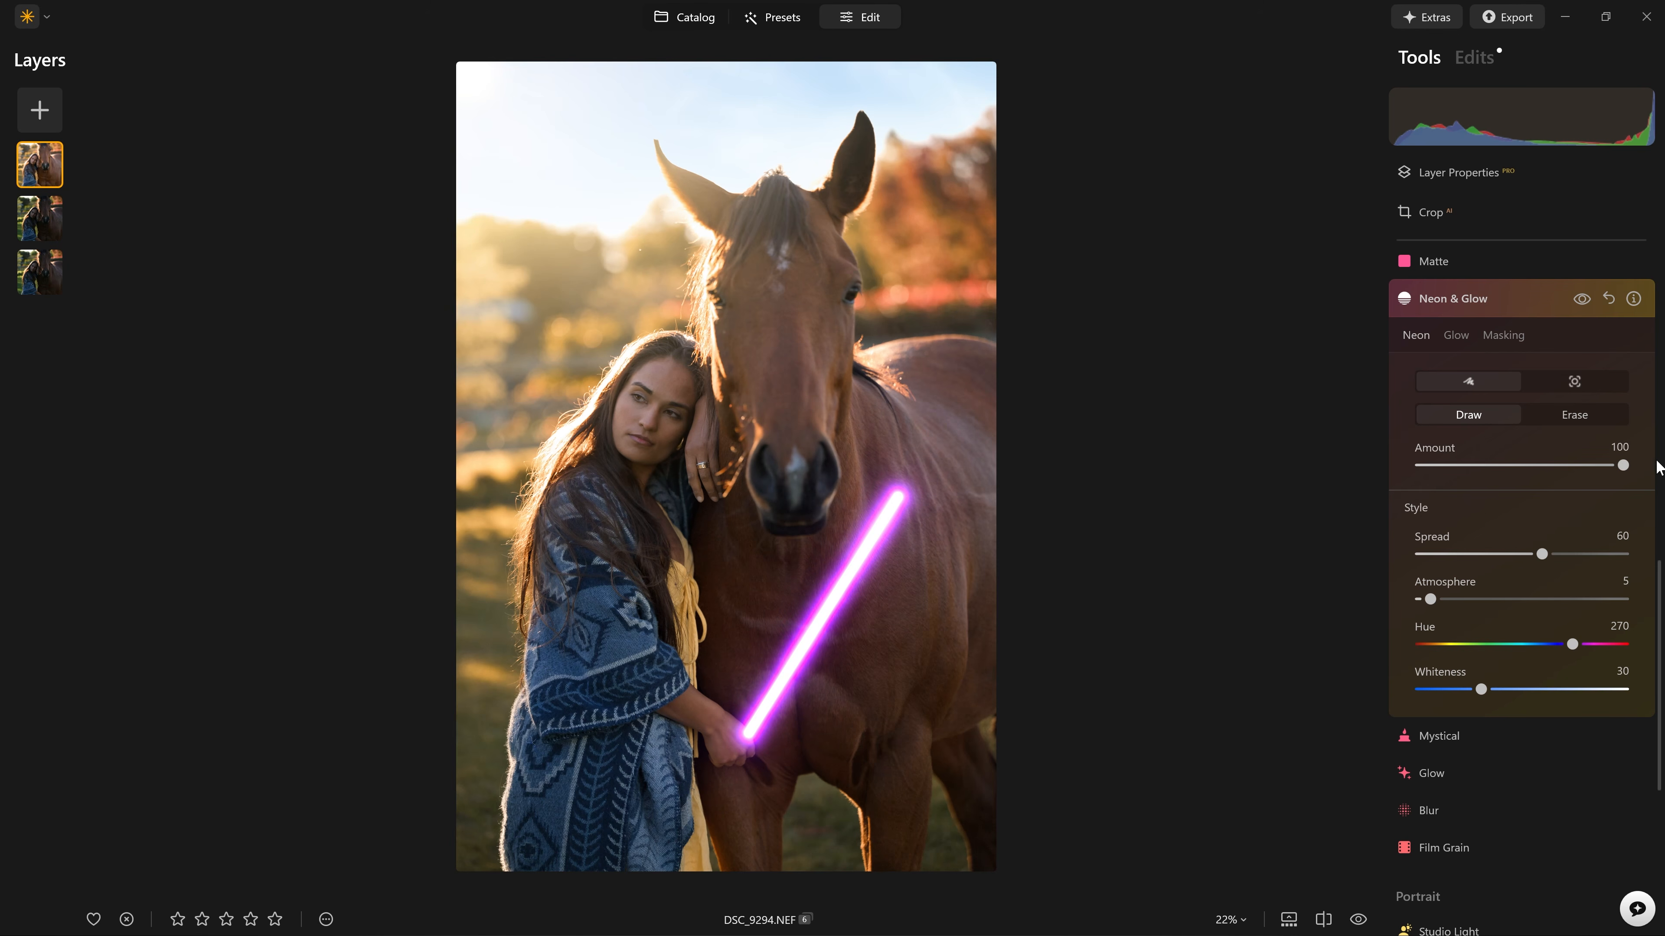
{"action": "left_click", "coordinate": [1581, 300]}
{"action": "left_click", "coordinate": [1578, 303]}
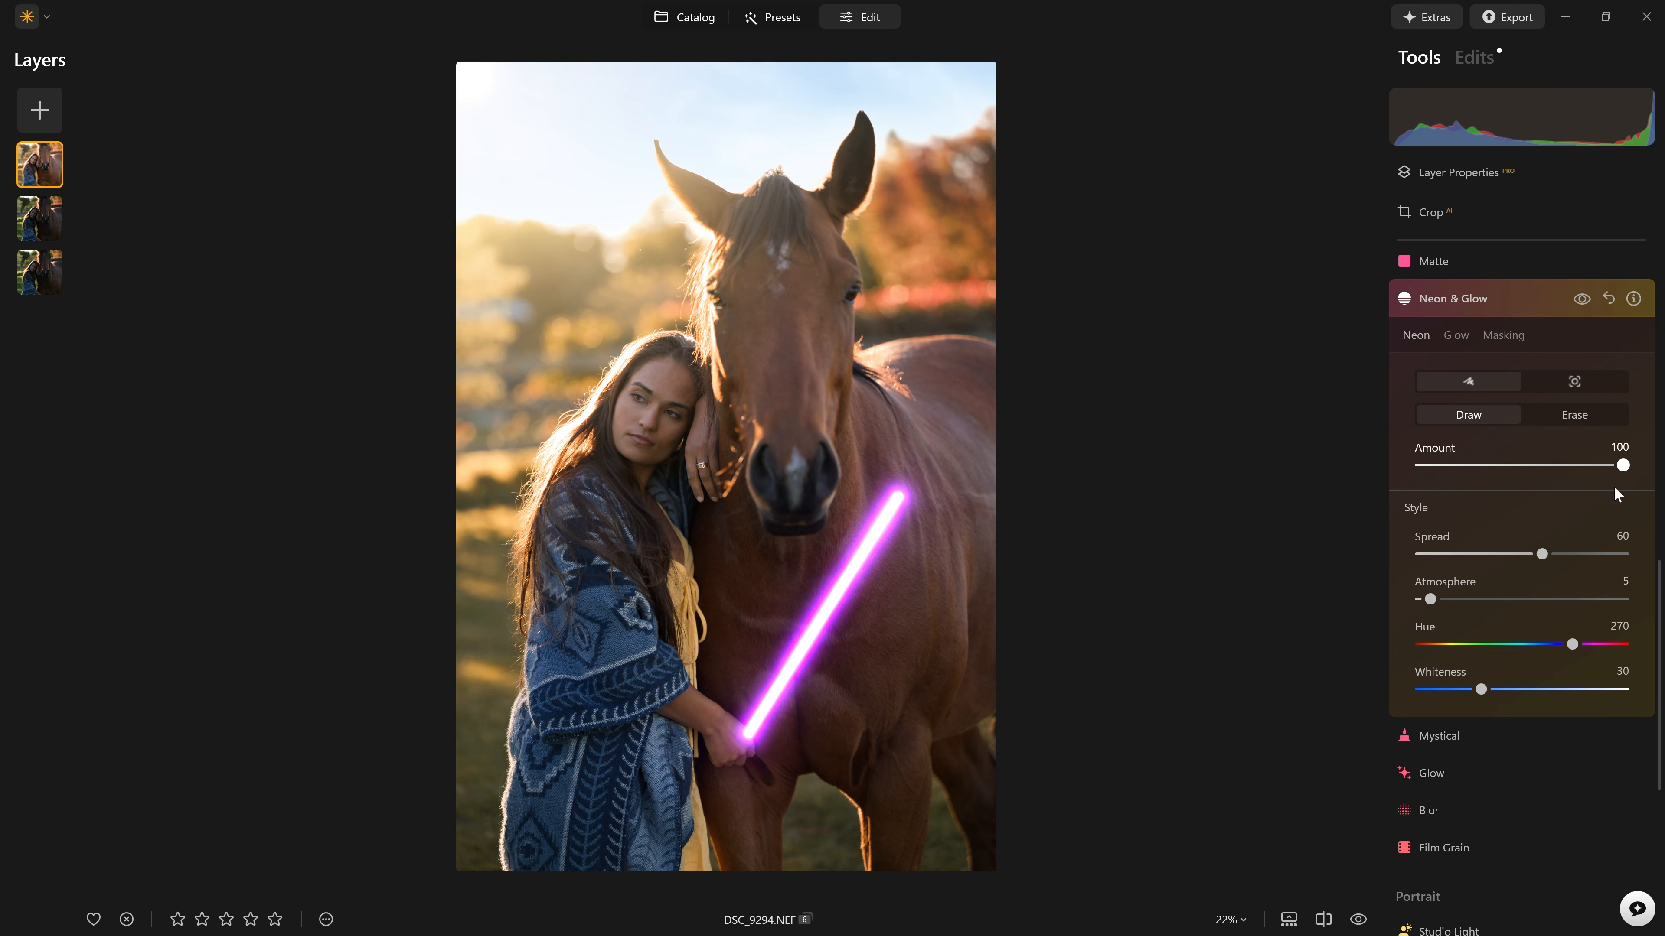
Step: Set the neon line's Spread and Atmosphere to 100
{"action": "left_click_drag", "start_coordinate": [1544, 555], "coordinate": [1596, 556]}
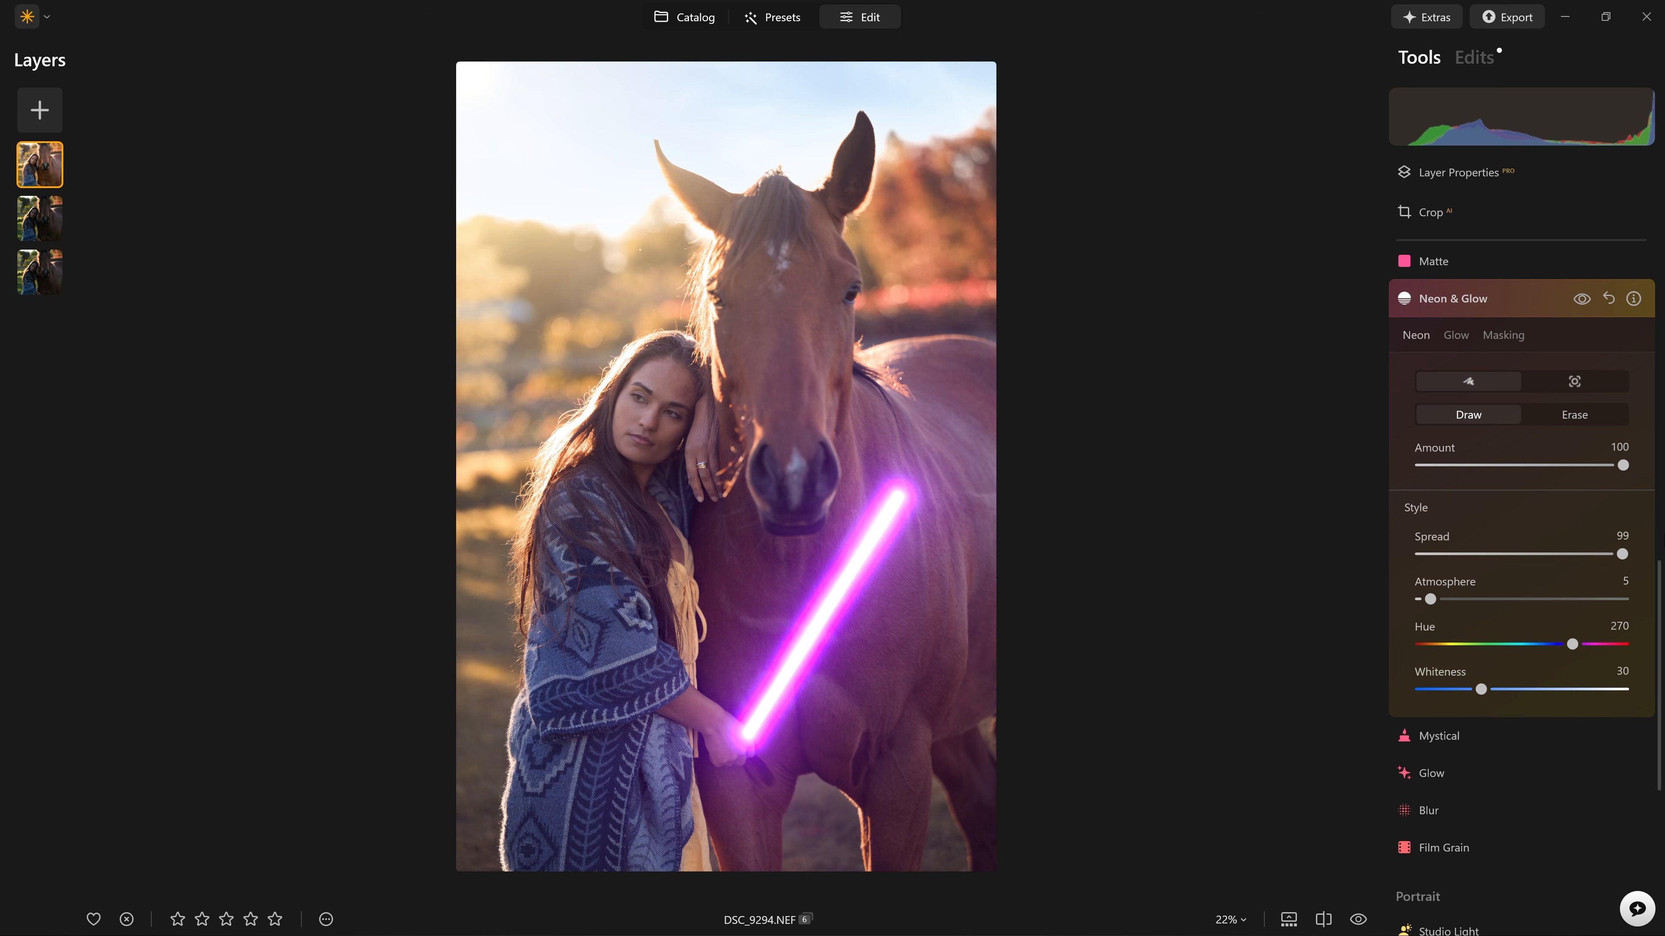
{"action": "left_click_drag", "start_coordinate": [1621, 554], "coordinate": [1626, 555]}
{"action": "left_click_drag", "start_coordinate": [1431, 599], "coordinate": [1628, 609]}
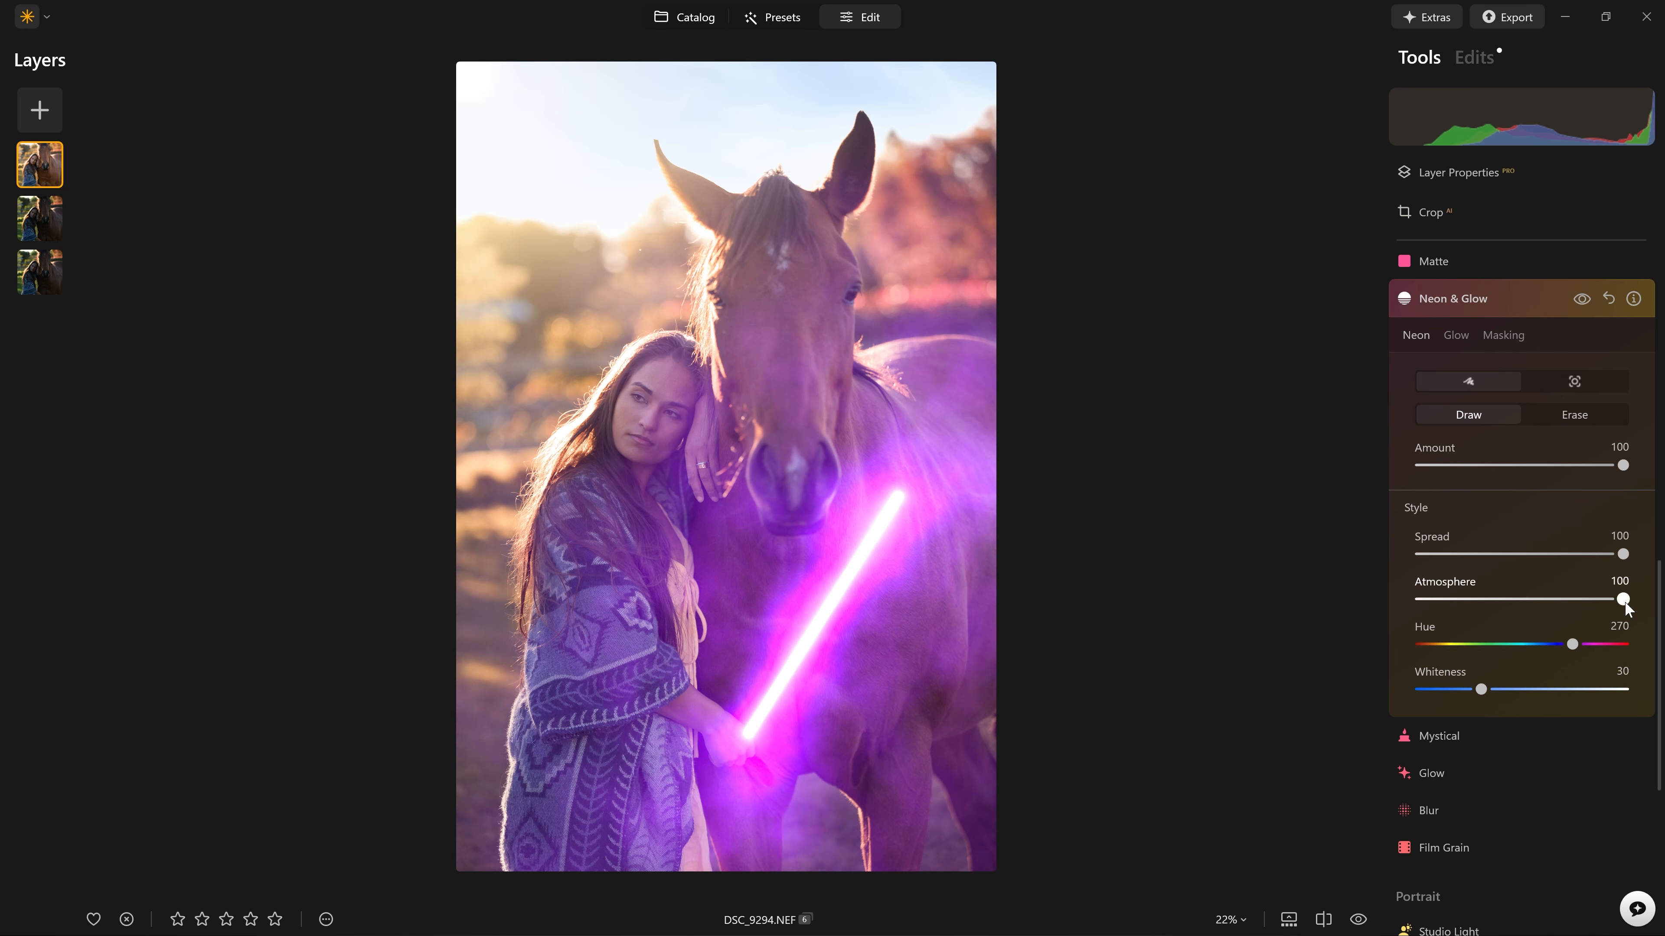
Step: Compare the photo with and without the neon line, and set its Hue to 17
{"action": "left_click", "coordinate": [1582, 299]}
{"action": "left_click", "coordinate": [1581, 299]}
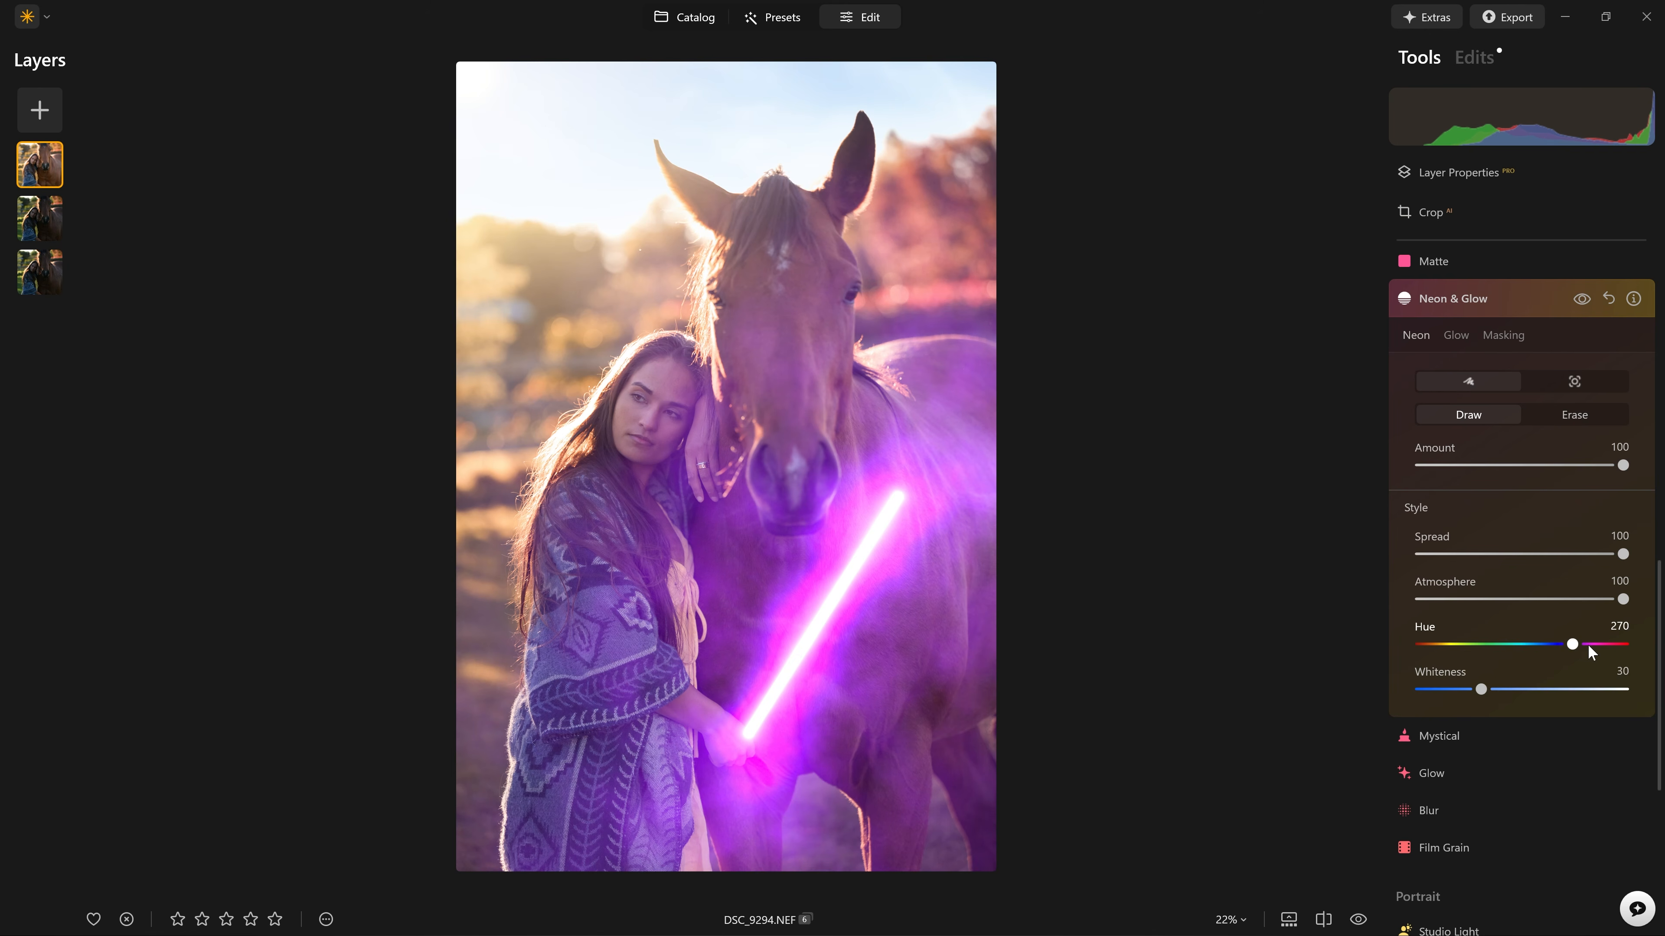
{"action": "left_click_drag", "start_coordinate": [1577, 645], "coordinate": [1431, 645]}
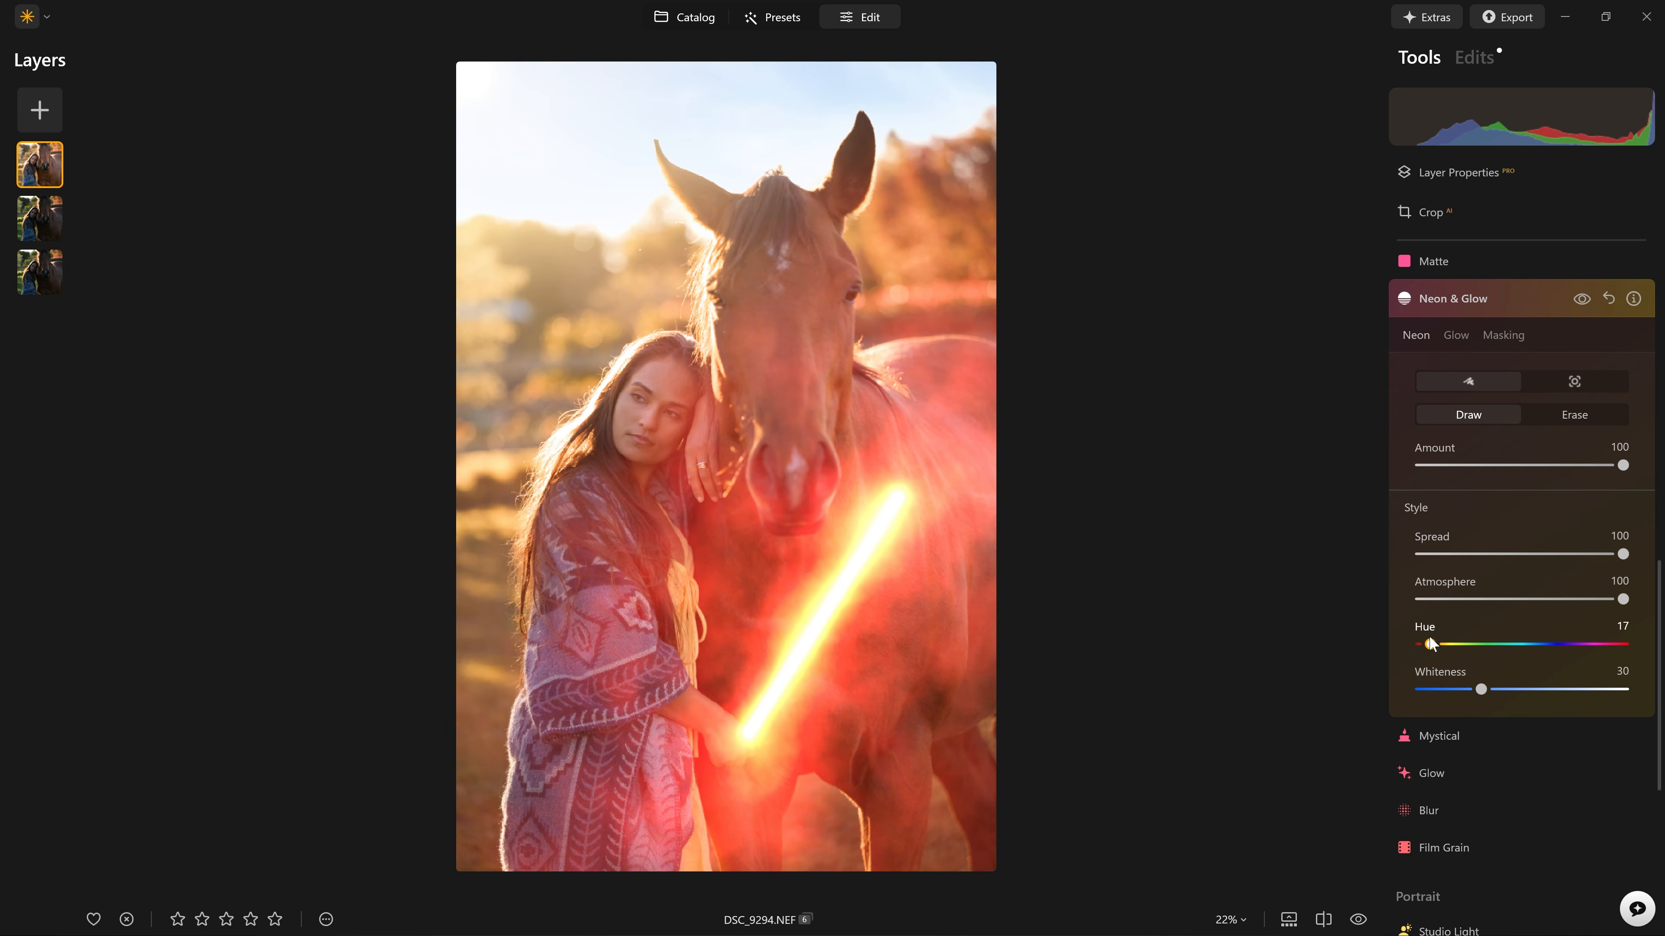
Step: Reduce the neon line's Atmosphere to 63 and Spread to 76, keeping Amount at 100
{"action": "left_click_drag", "start_coordinate": [1622, 599], "coordinate": [1550, 602]}
{"action": "left_click_drag", "start_coordinate": [1623, 554], "coordinate": [1565, 554]}
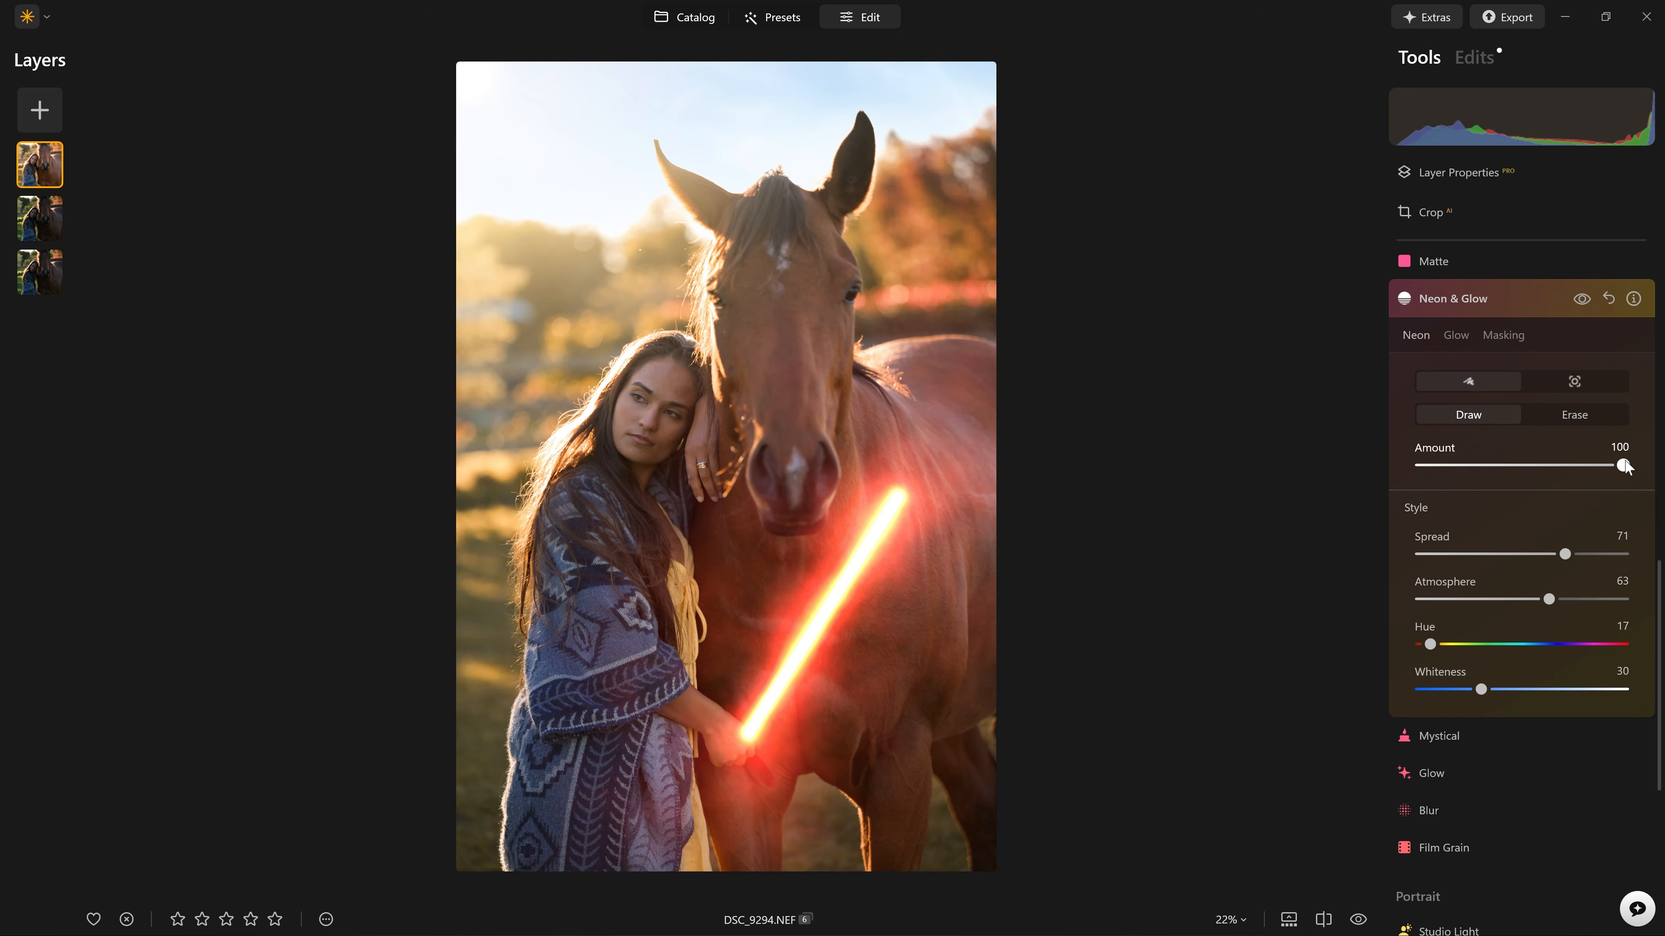
{"action": "mouse_move", "coordinate": [1624, 466]}
{"action": "left_mouse_down"}
{"action": "mouse_move", "coordinate": [1569, 465]}
{"action": "mouse_move", "coordinate": [1647, 468]}
{"action": "left_mouse_up"}
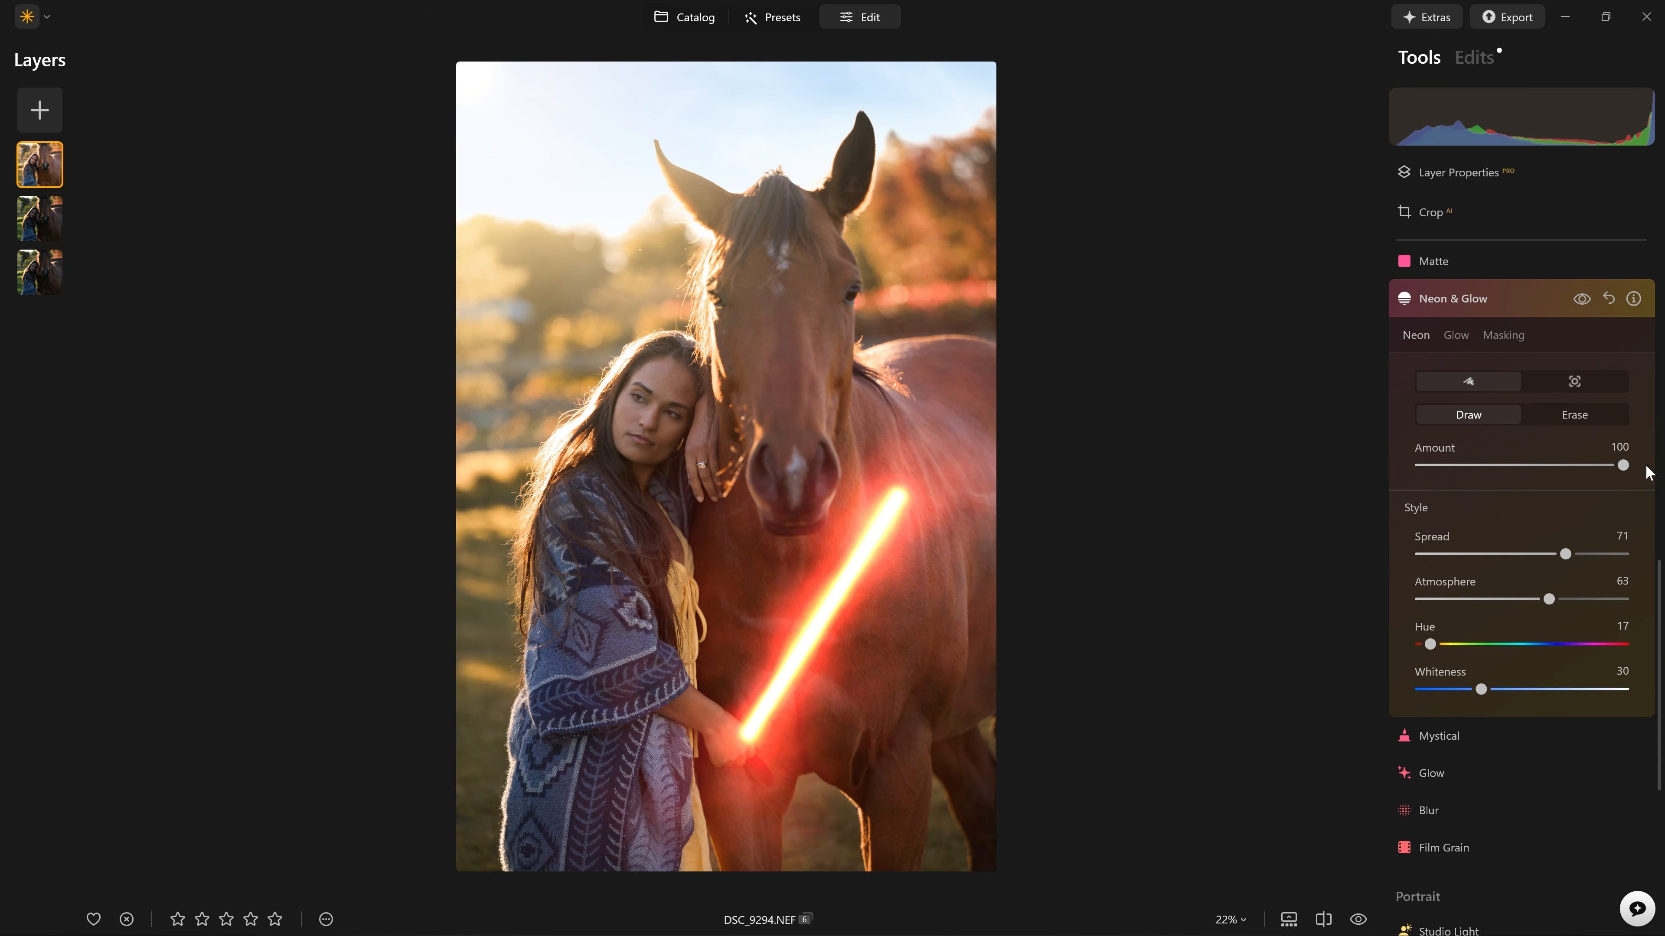
{"action": "left_click_drag", "start_coordinate": [1567, 555], "coordinate": [1576, 554]}
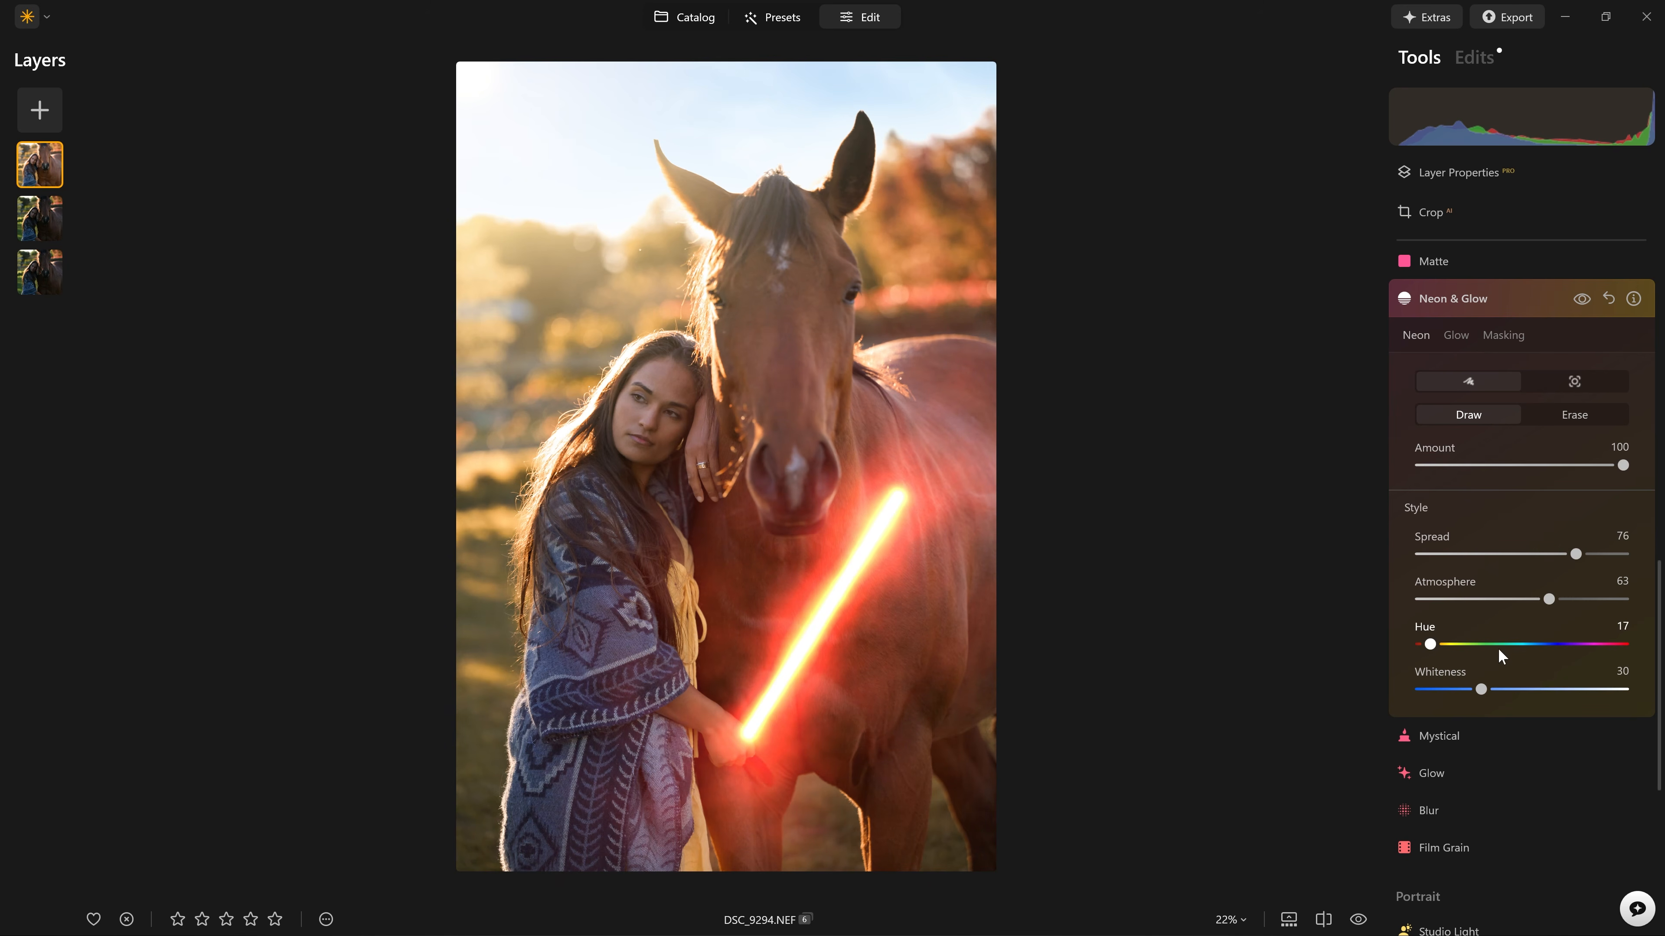
Step: Set the neon line's Atmosphere to 8, Hue to 275 and Whiteness to 35
{"action": "left_click_drag", "start_coordinate": [1481, 690], "coordinate": [1405, 607]}
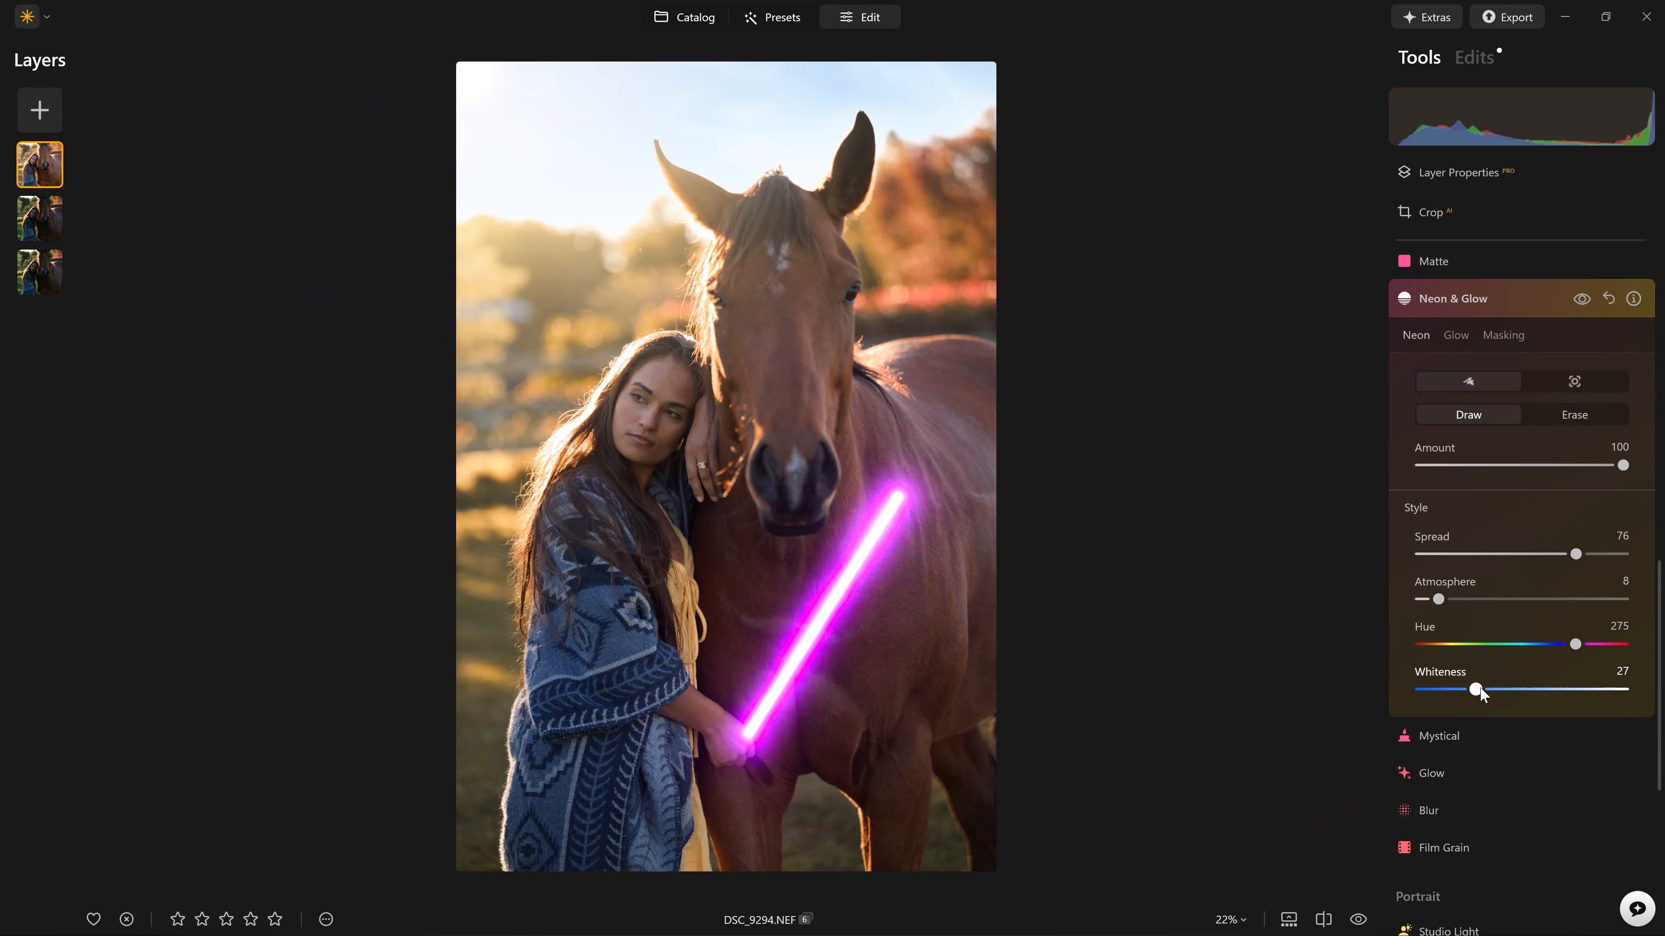
{"action": "left_click_drag", "start_coordinate": [1480, 687], "coordinate": [1333, 693]}
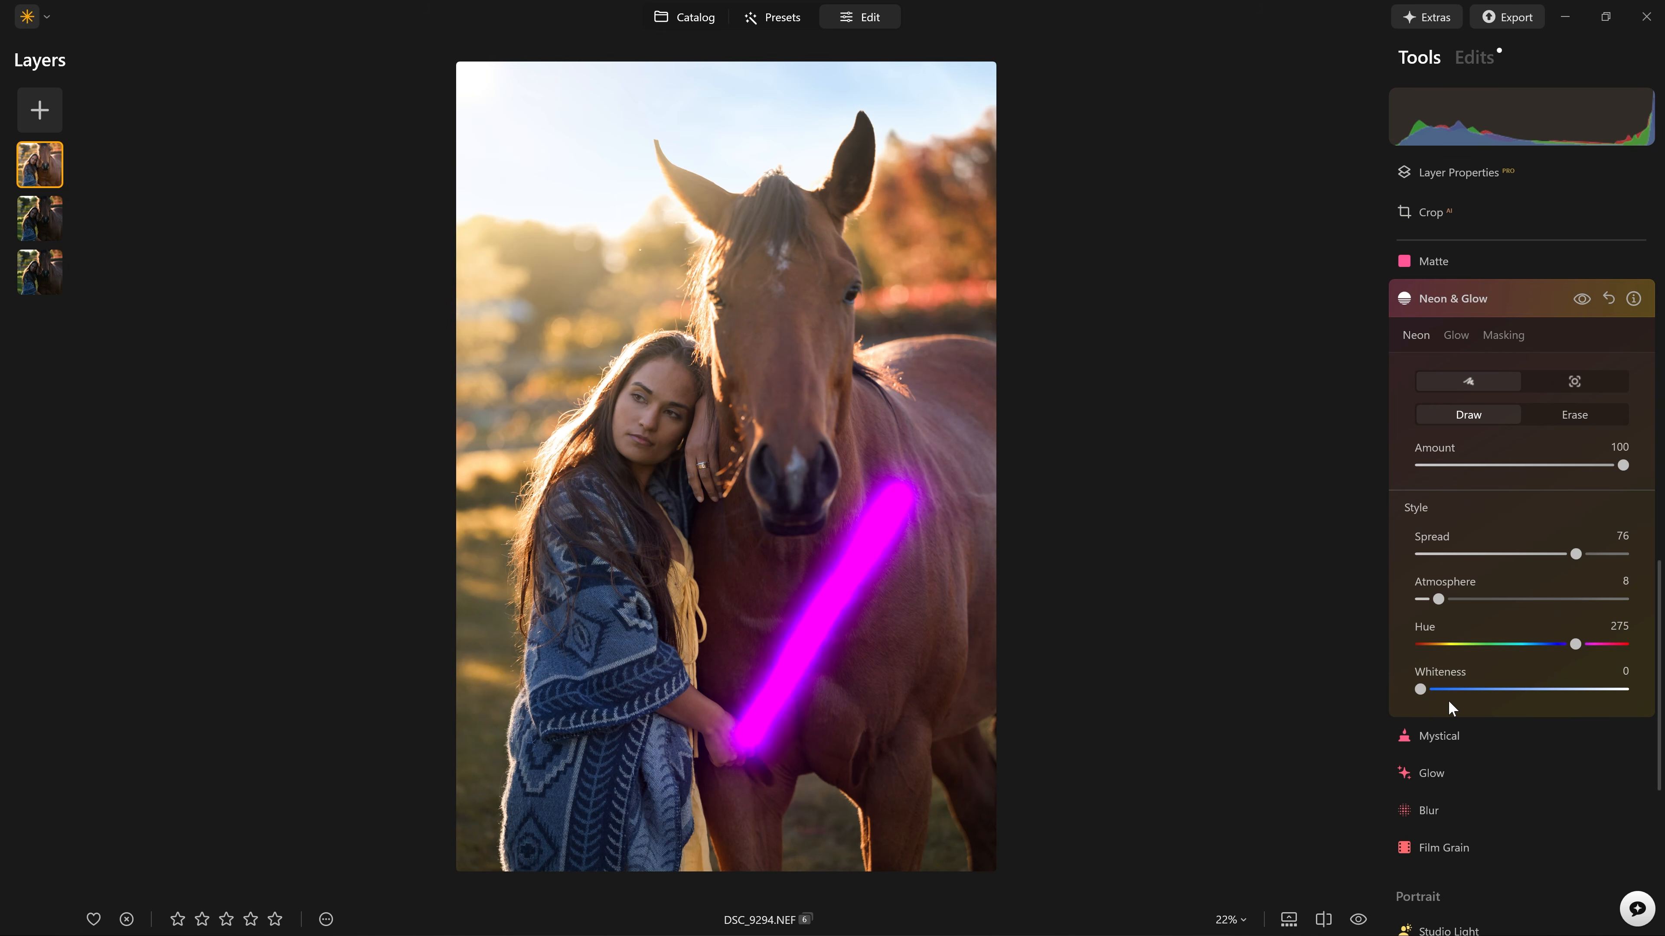
{"action": "left_click_drag", "start_coordinate": [1437, 694], "coordinate": [1497, 701]}
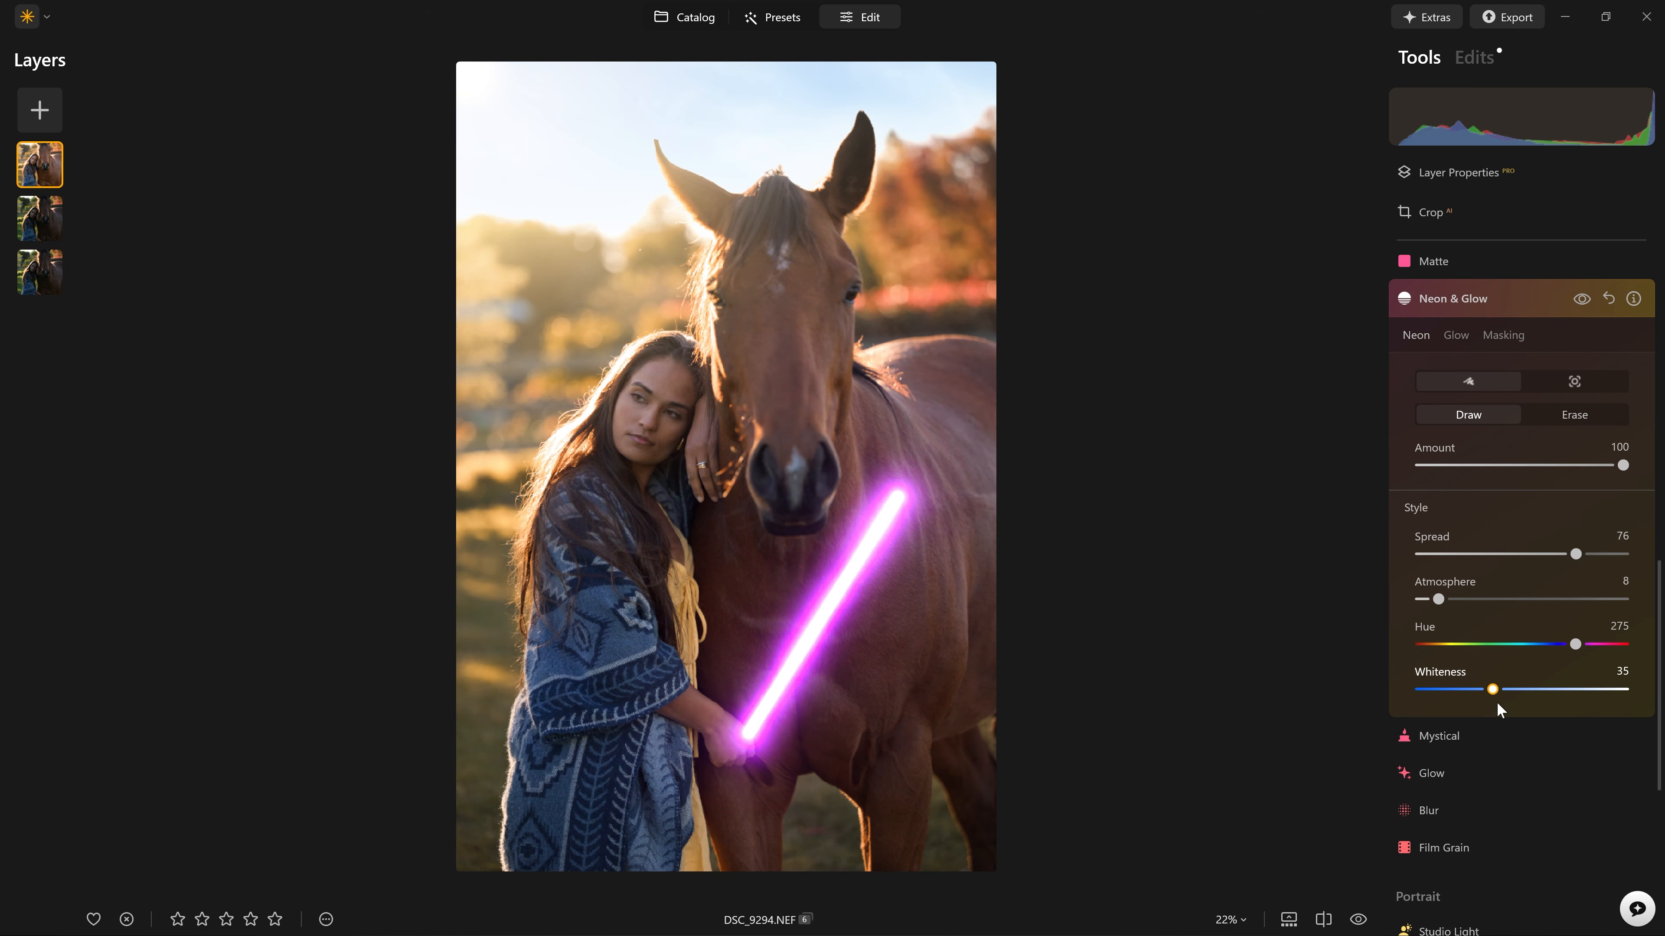
Step: Erase the neon line across the horse's chest and draw a tiny neon mark in the photo's upper-left sky corner
{"action": "left_click", "coordinate": [1574, 415]}
{"action": "left_click_drag", "start_coordinate": [893, 509], "coordinate": [747, 734]}
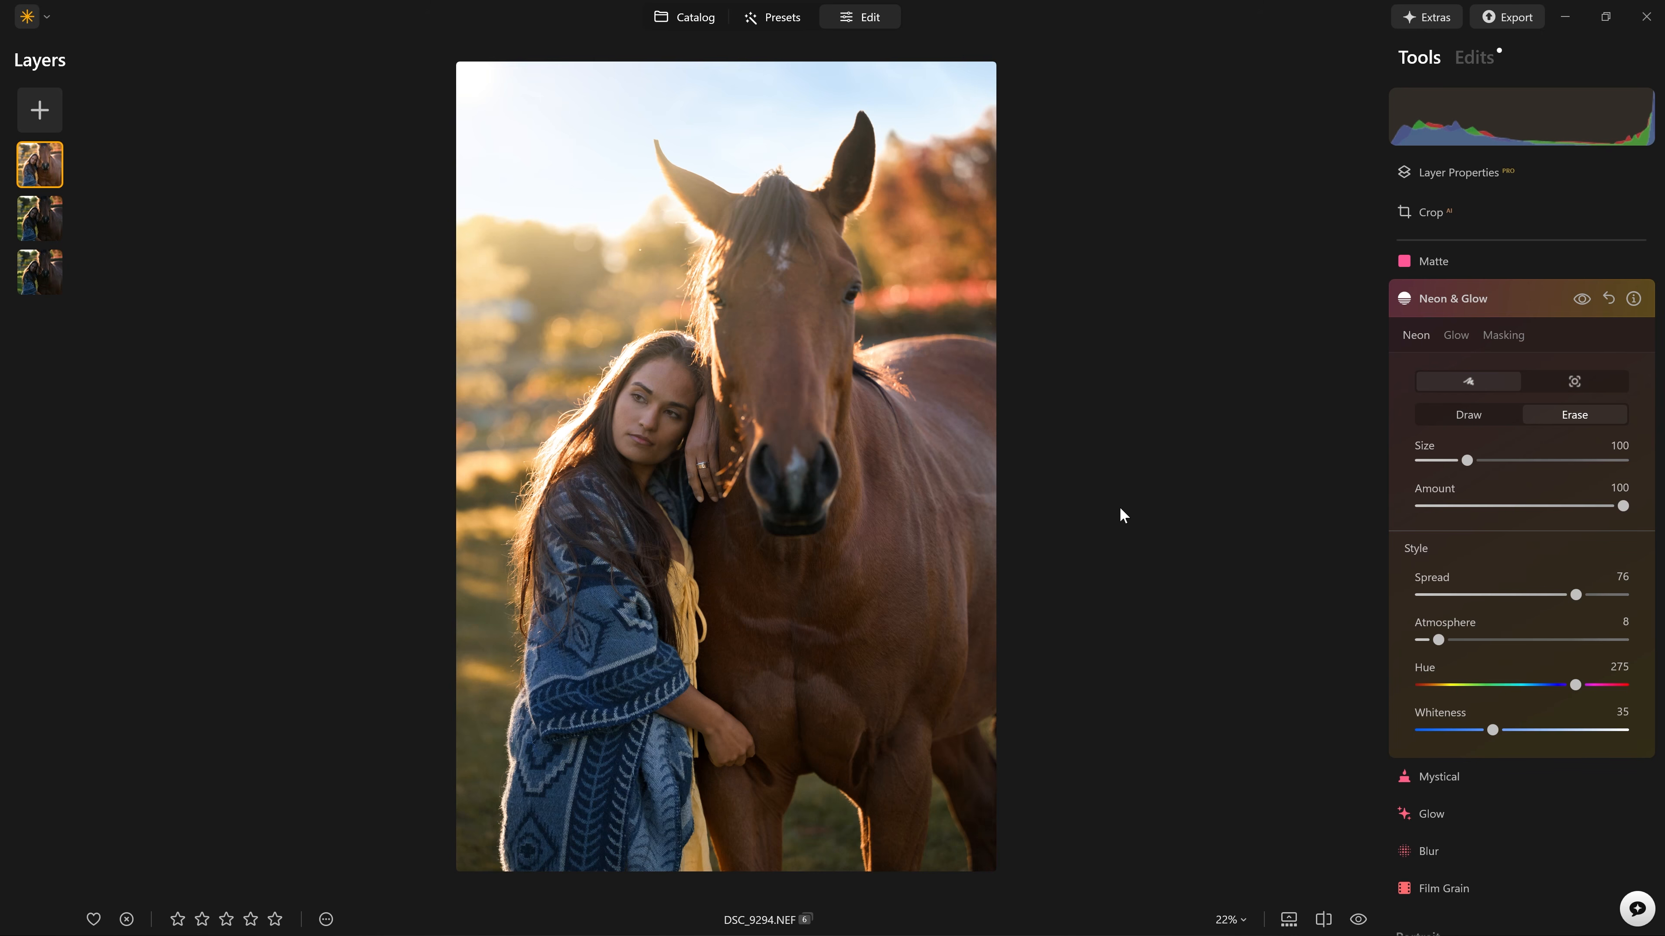
{"action": "left_click", "coordinate": [1466, 413]}
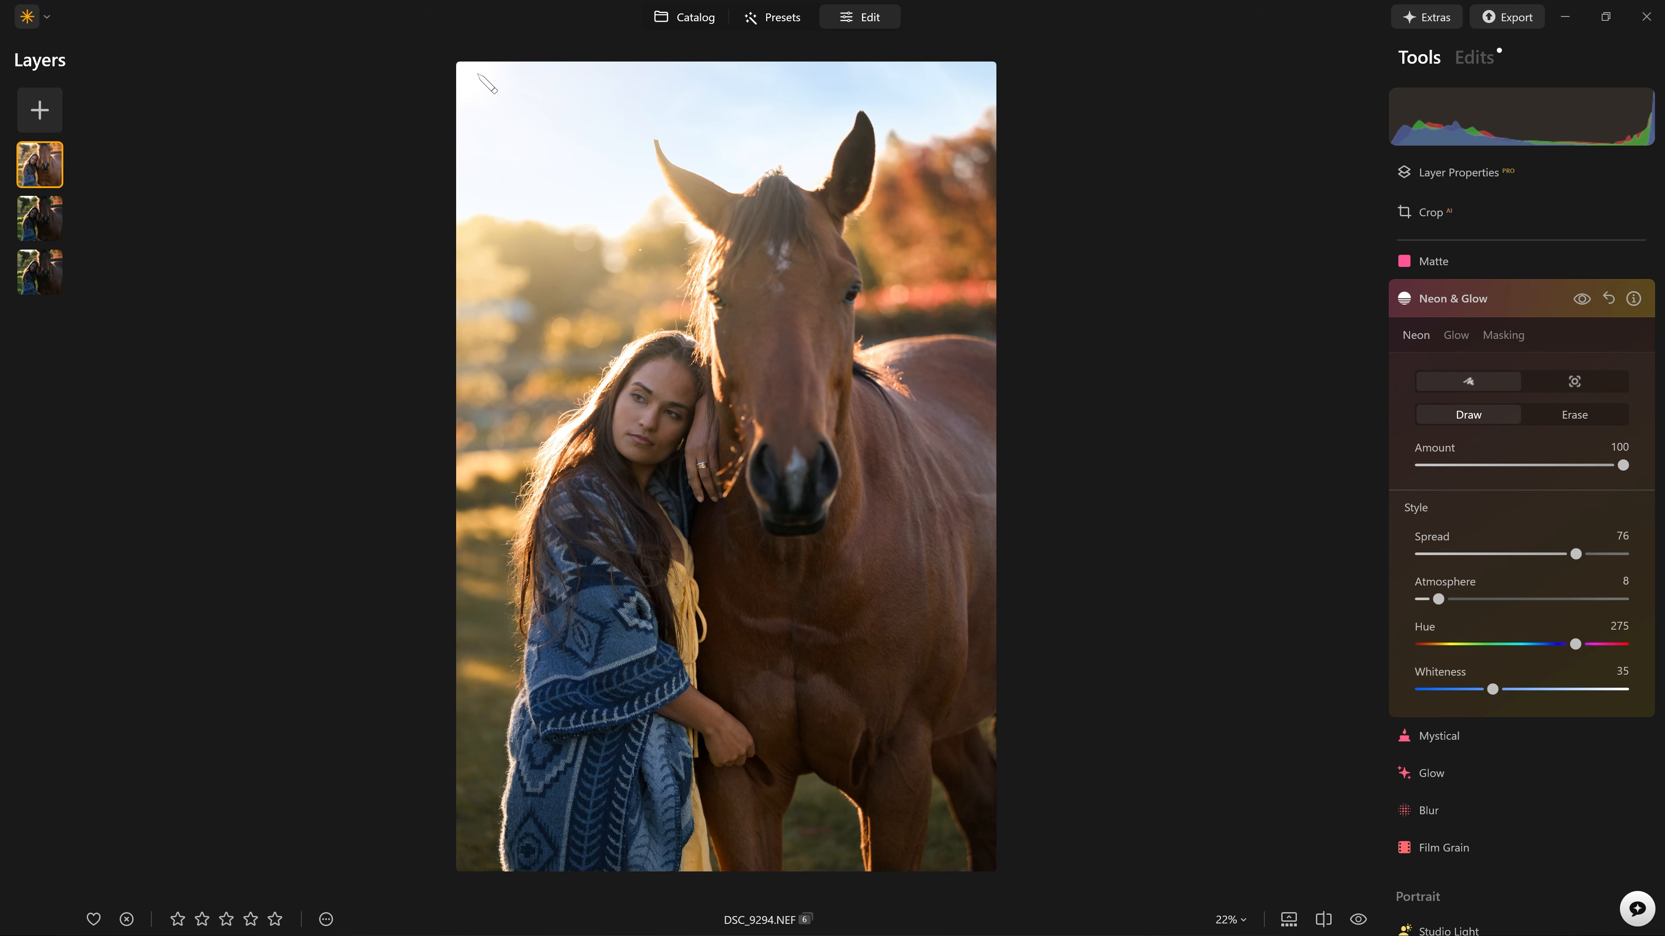
{"action": "mouse_move", "coordinate": [478, 74]}
{"action": "left_mouse_down"}
{"action": "mouse_move", "coordinate": [469, 88]}
{"action": "mouse_move", "coordinate": [471, 68]}
{"action": "left_mouse_up"}
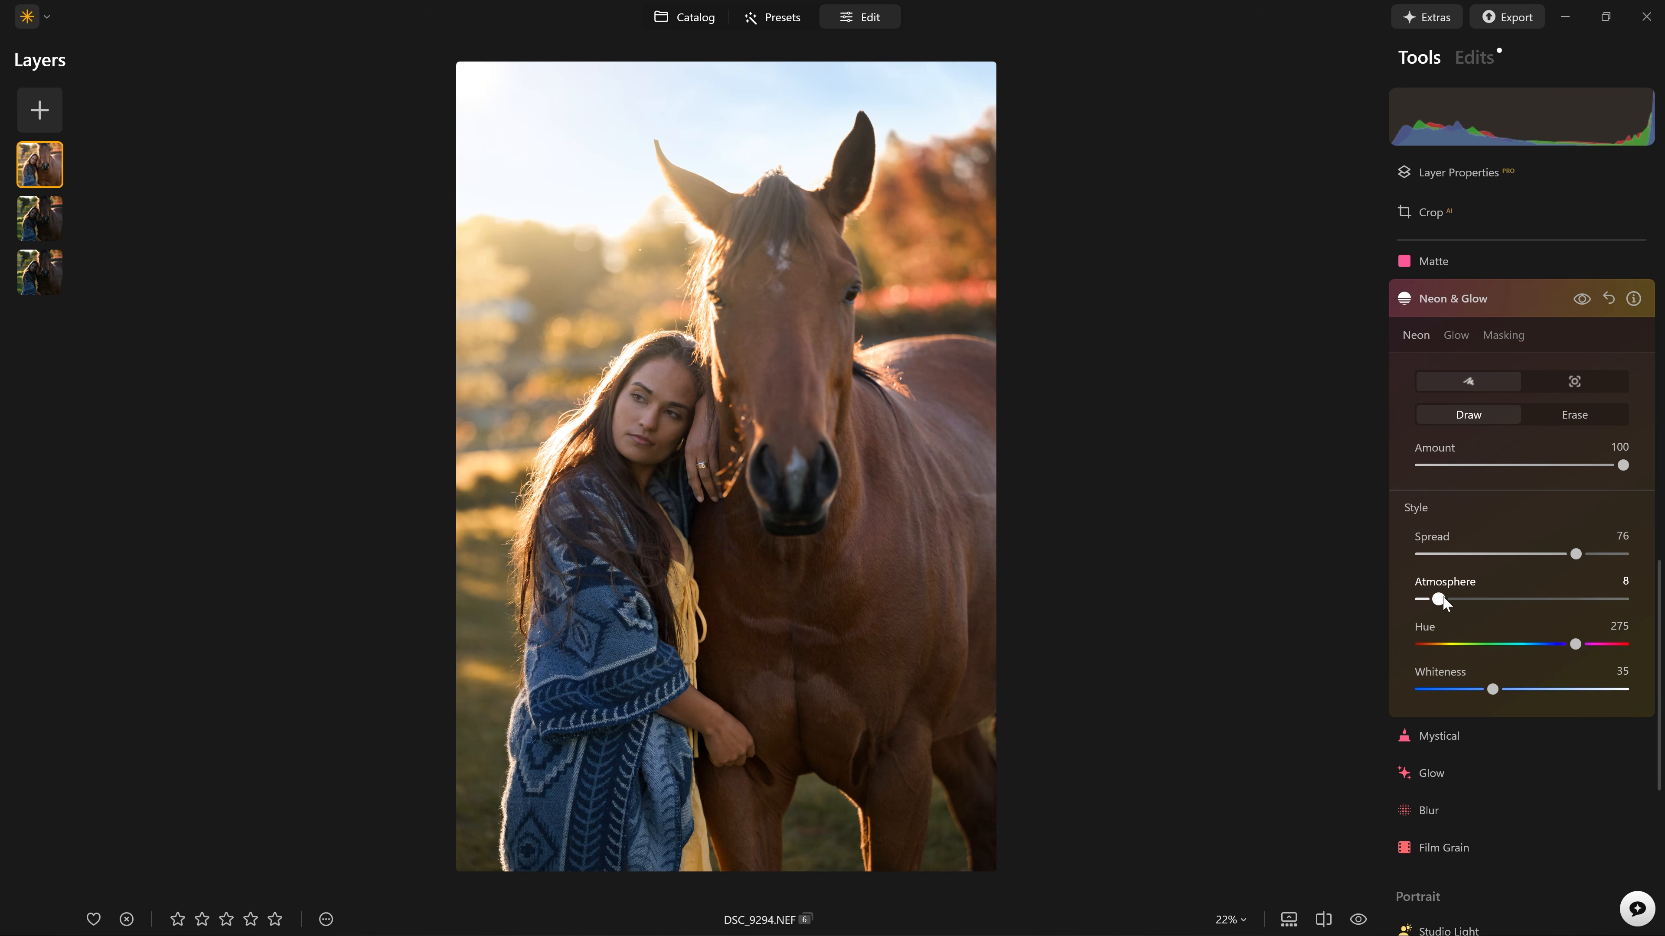
Step: Set the corner neon light's Atmosphere to 94, Spread to 100 and Hue to 26
{"action": "left_click_drag", "start_coordinate": [1443, 596], "coordinate": [1472, 602]}
{"action": "left_click_drag", "start_coordinate": [1577, 554], "coordinate": [1630, 559]}
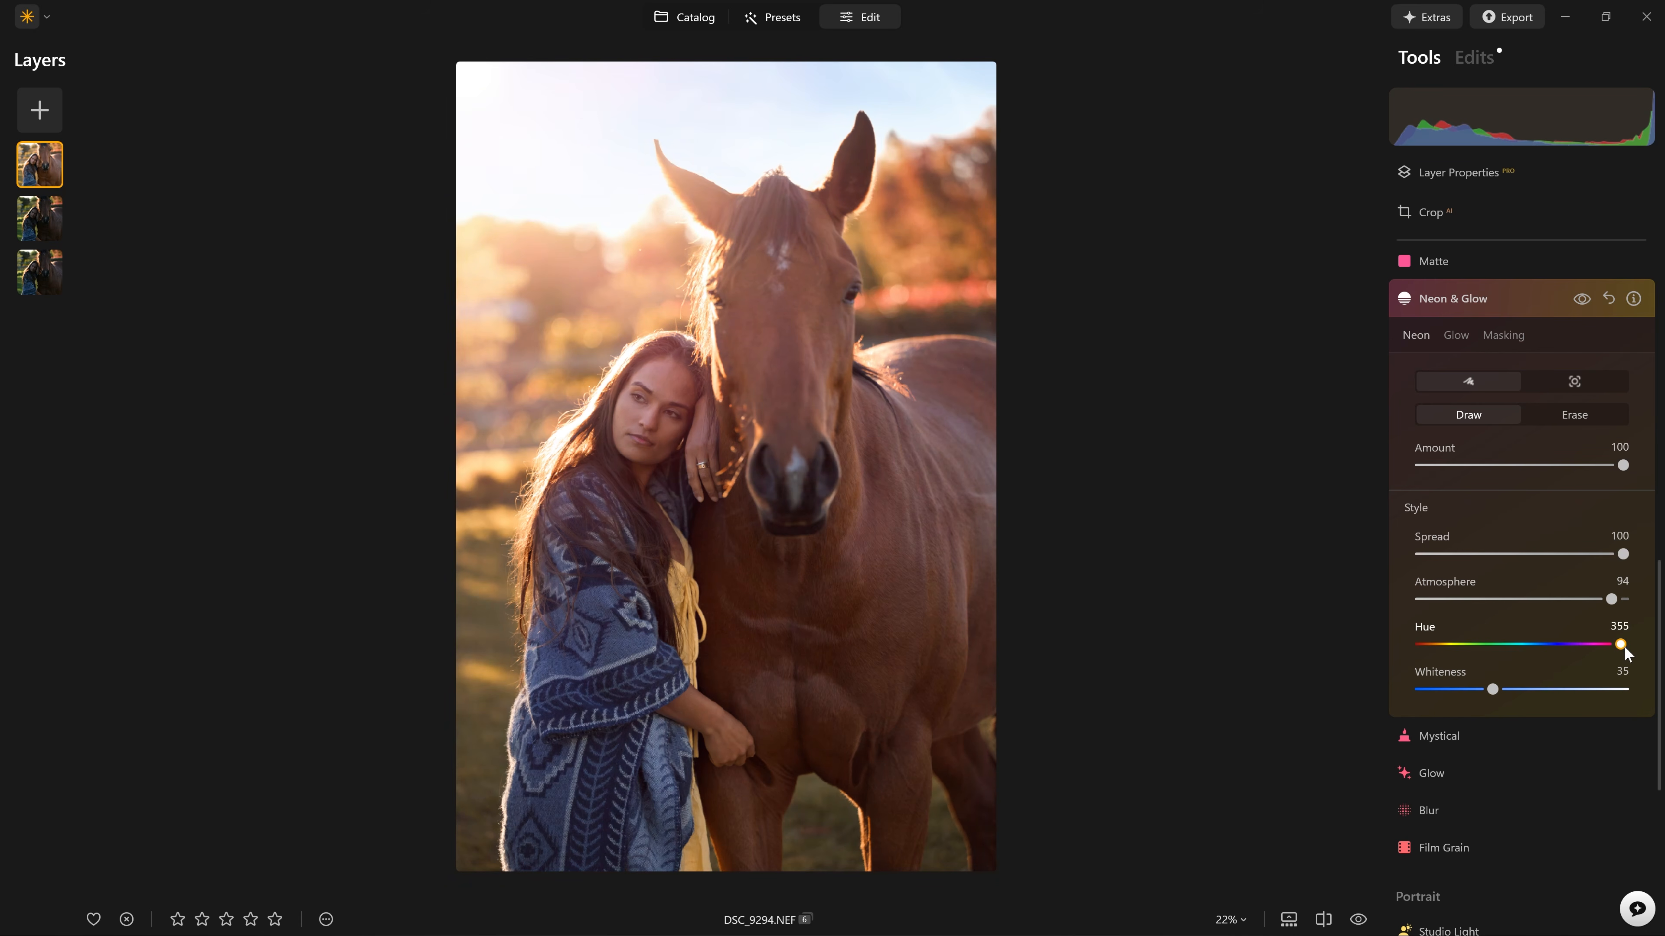
{"action": "left_click_drag", "start_coordinate": [1558, 660], "coordinate": [1439, 662]}
Step: Compare the photo with and without the corner light, and set its Atmosphere to 100
{"action": "left_click", "coordinate": [1584, 299]}
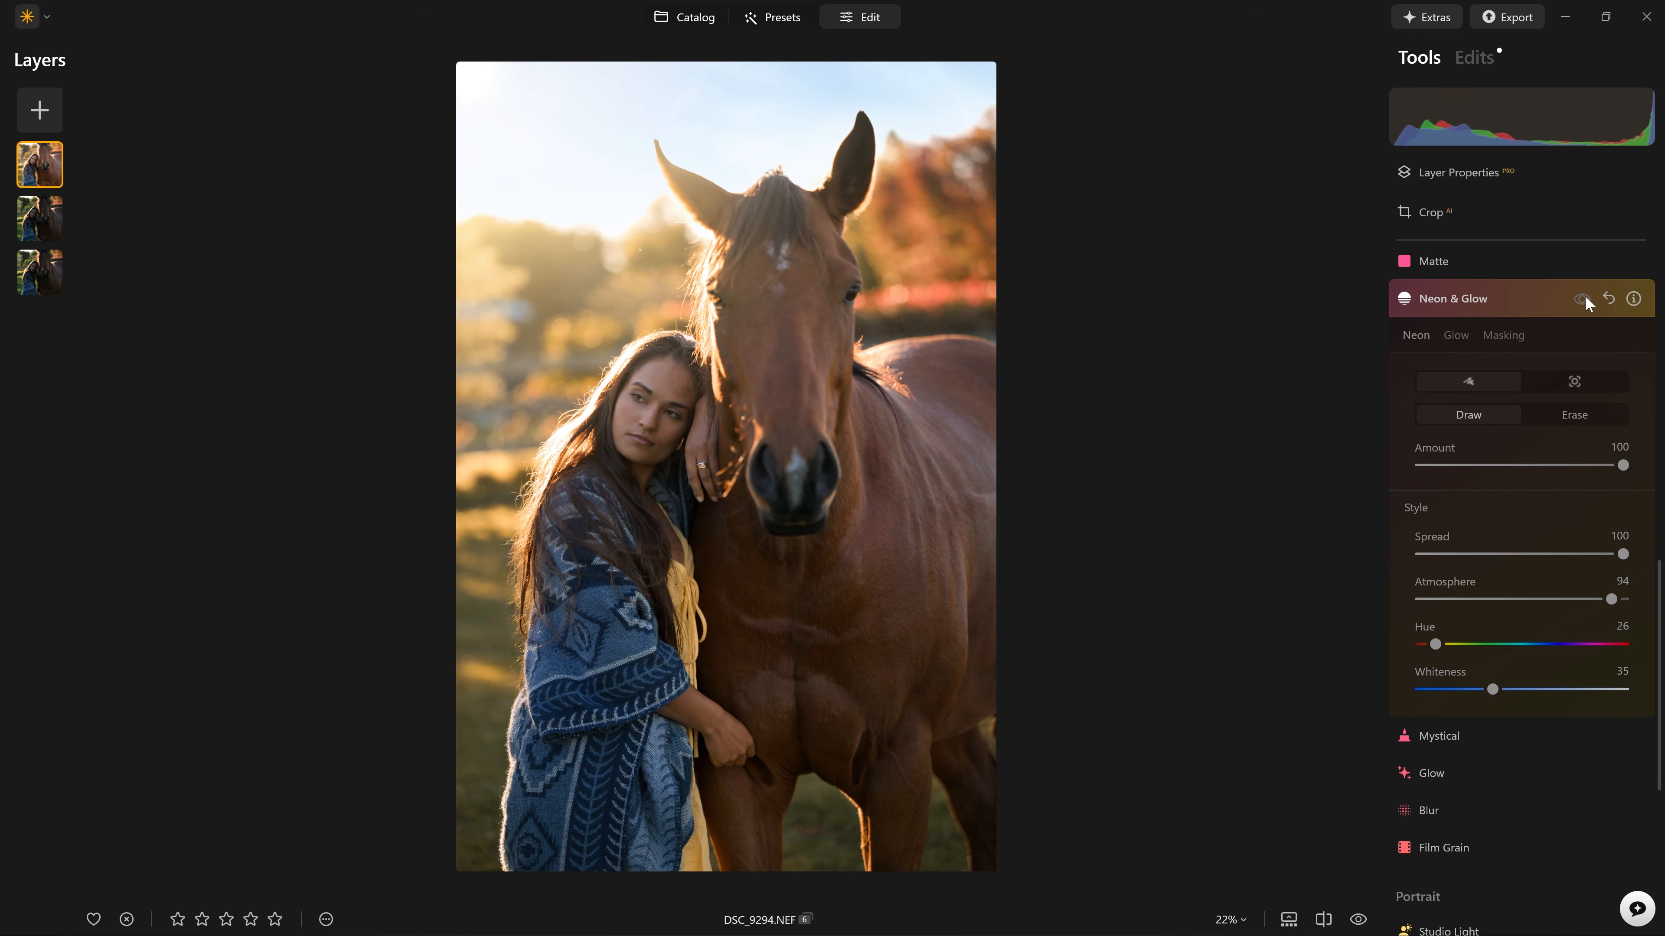
{"action": "left_click", "coordinate": [1583, 299]}
{"action": "left_click", "coordinate": [1584, 299]}
{"action": "left_click", "coordinate": [1583, 300]}
{"action": "left_click_drag", "start_coordinate": [1611, 599], "coordinate": [1626, 602]}
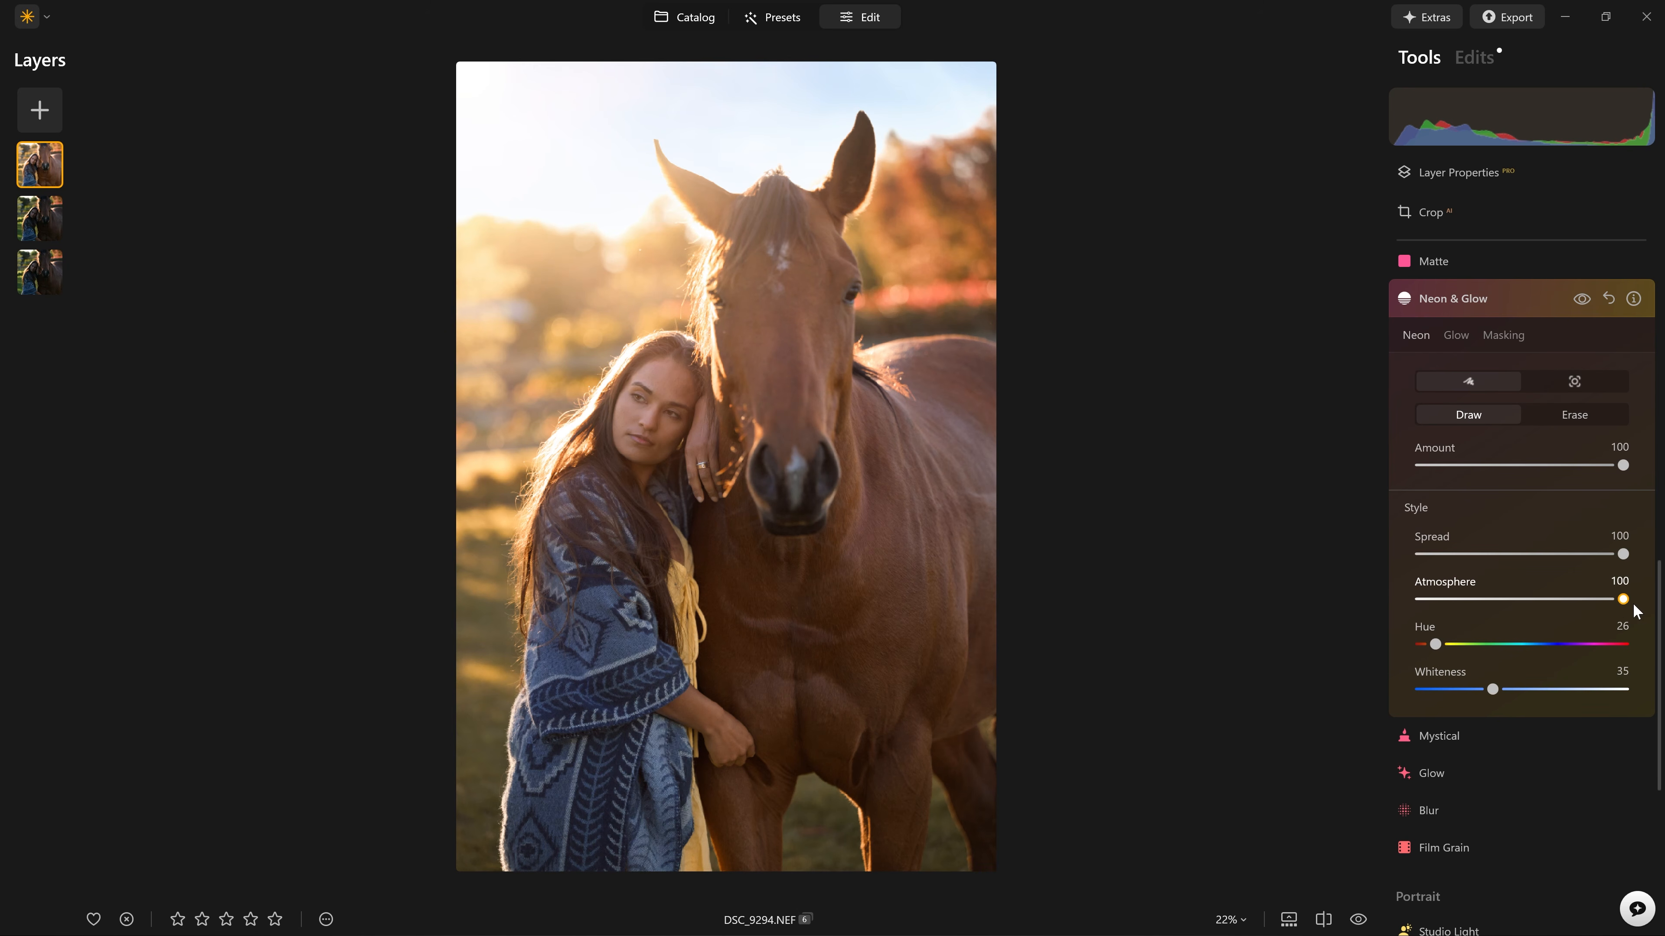
Step: Mask the Neon & Glow effect with a large radial gradient centred in the sky near the photo's upper-left corner
{"action": "left_click", "coordinate": [1505, 337]}
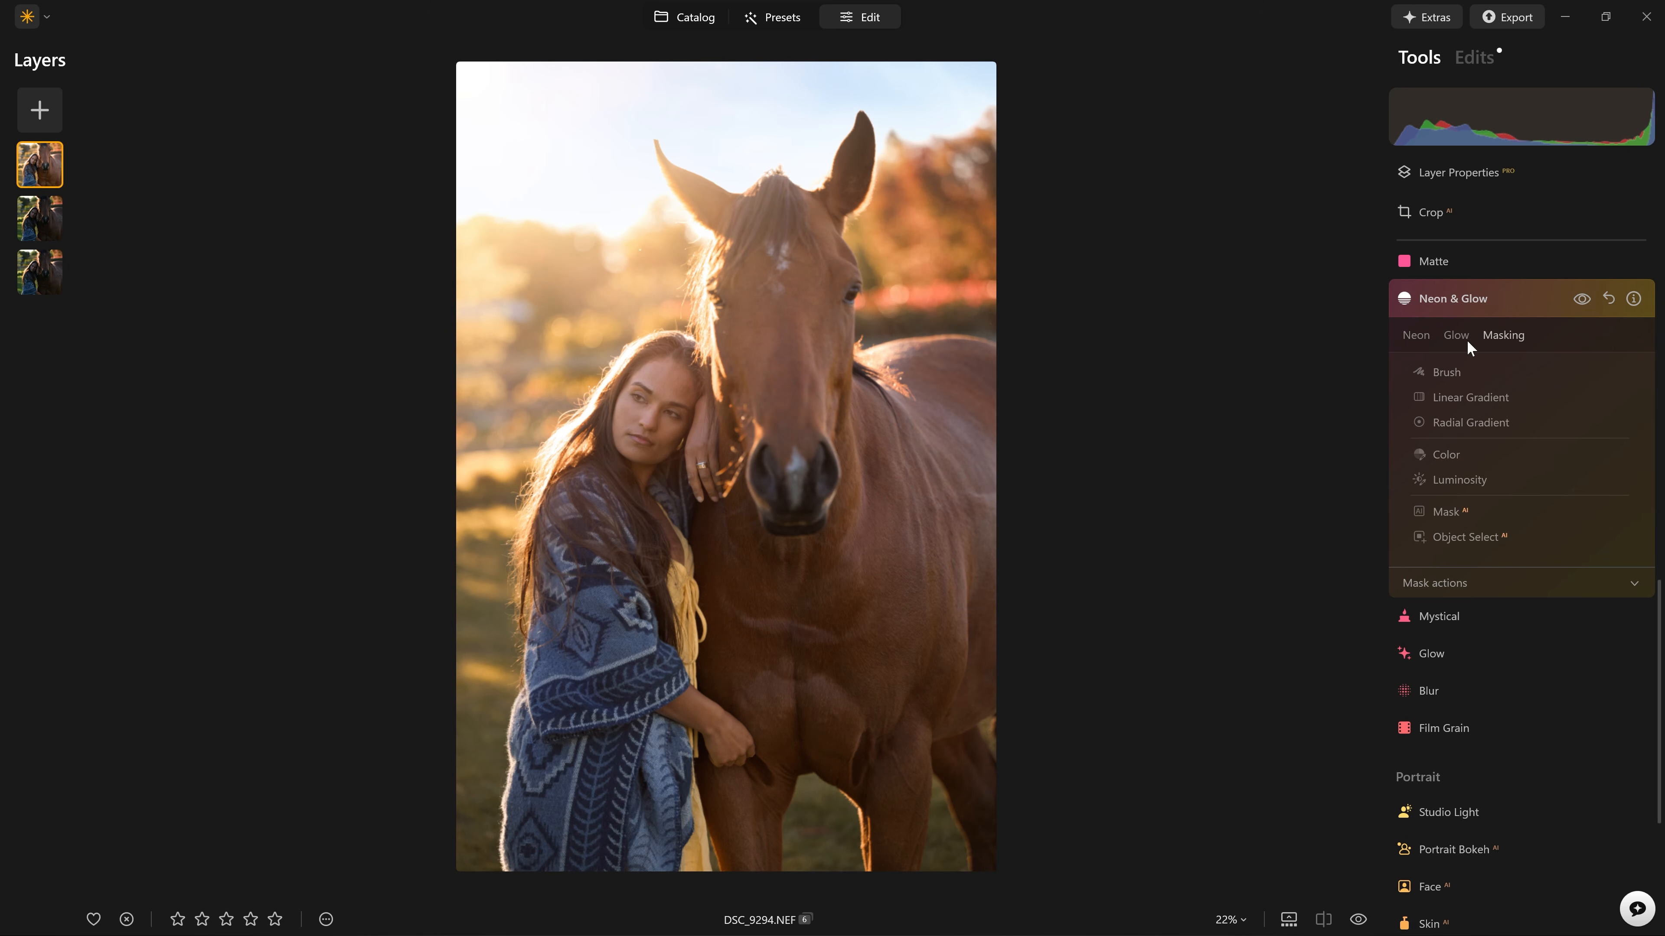
{"action": "left_click", "coordinate": [1488, 422]}
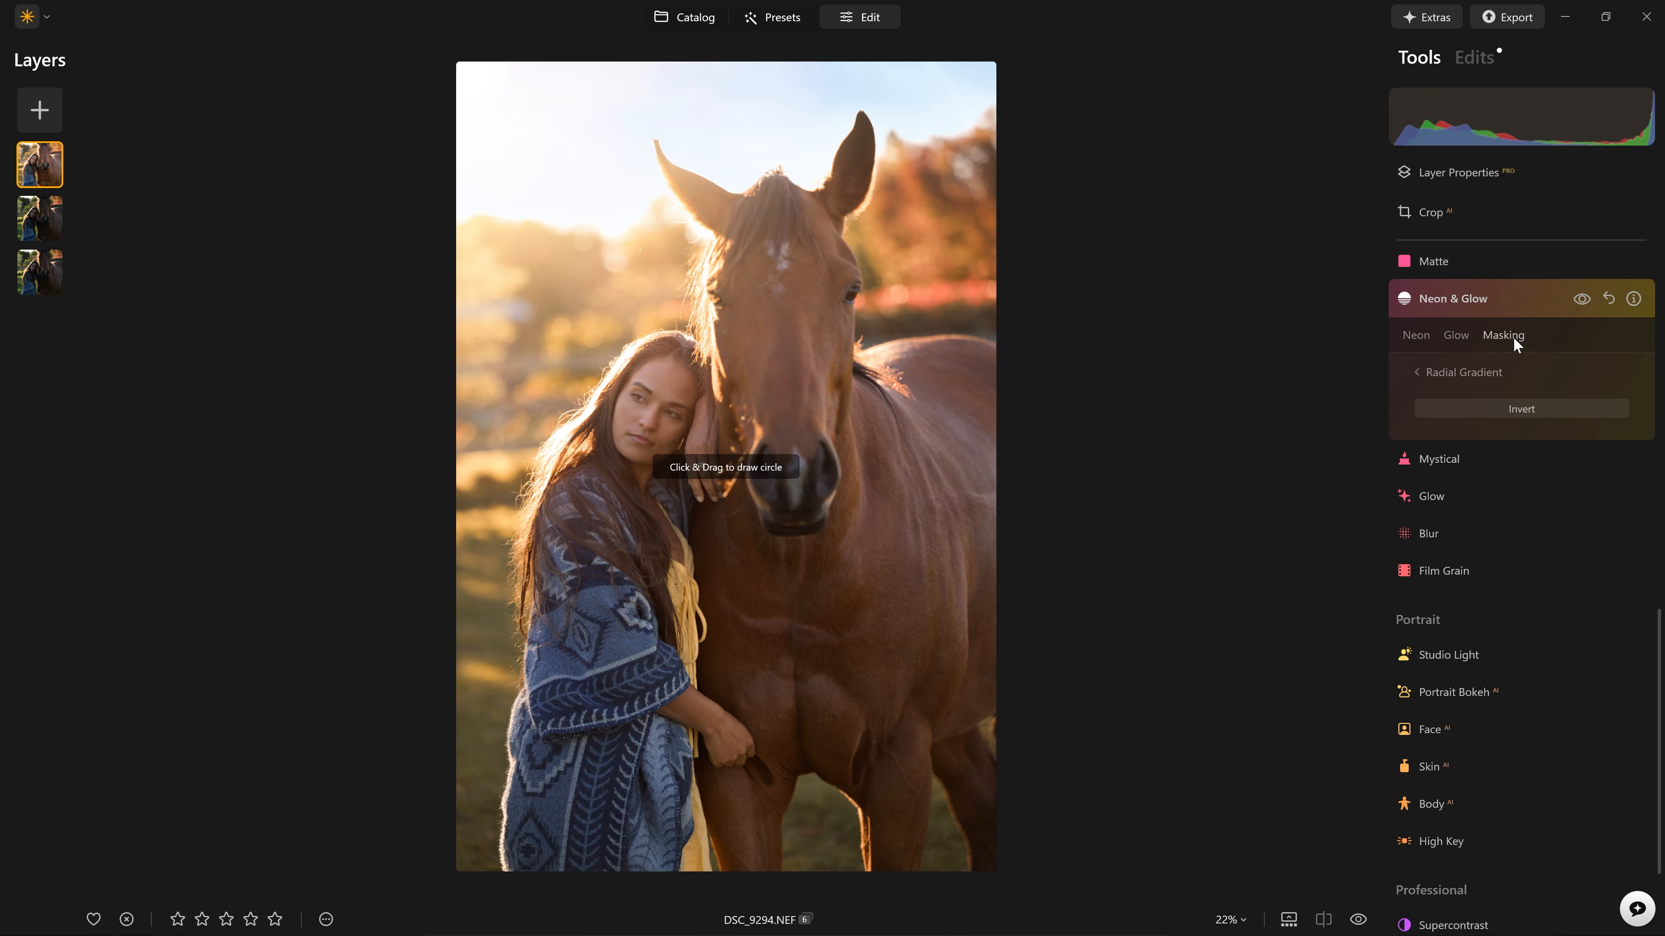
{"action": "left_click_drag", "start_coordinate": [489, 99], "coordinate": [605, 325]}
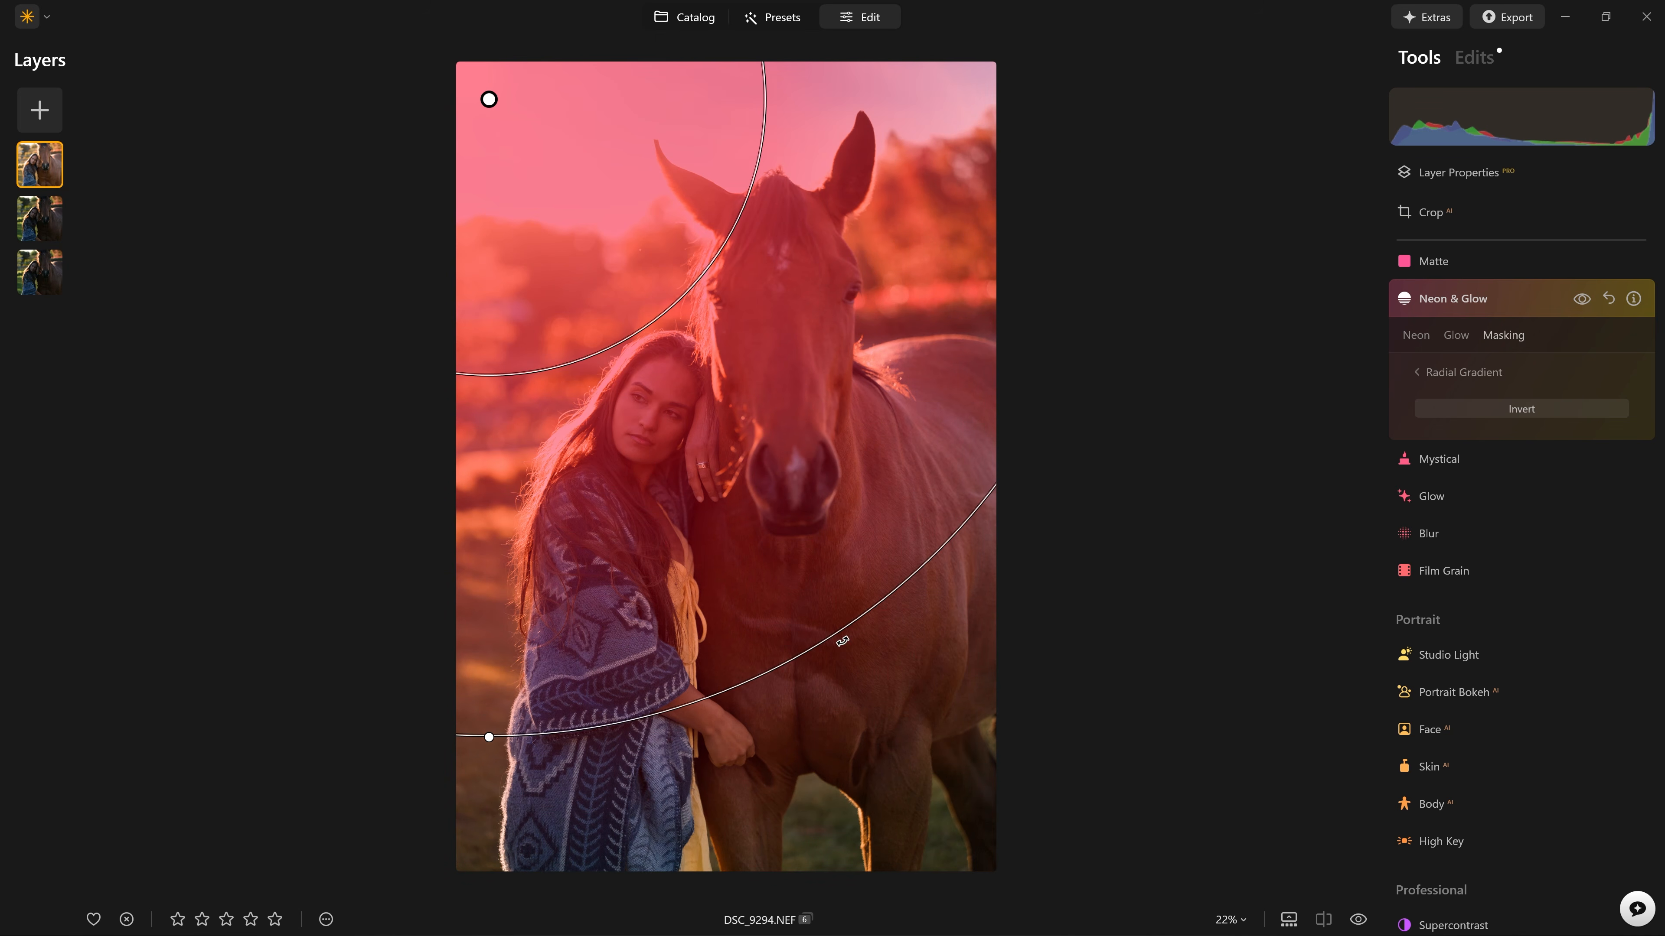
{"action": "left_click_drag", "start_coordinate": [838, 633], "coordinate": [866, 594]}
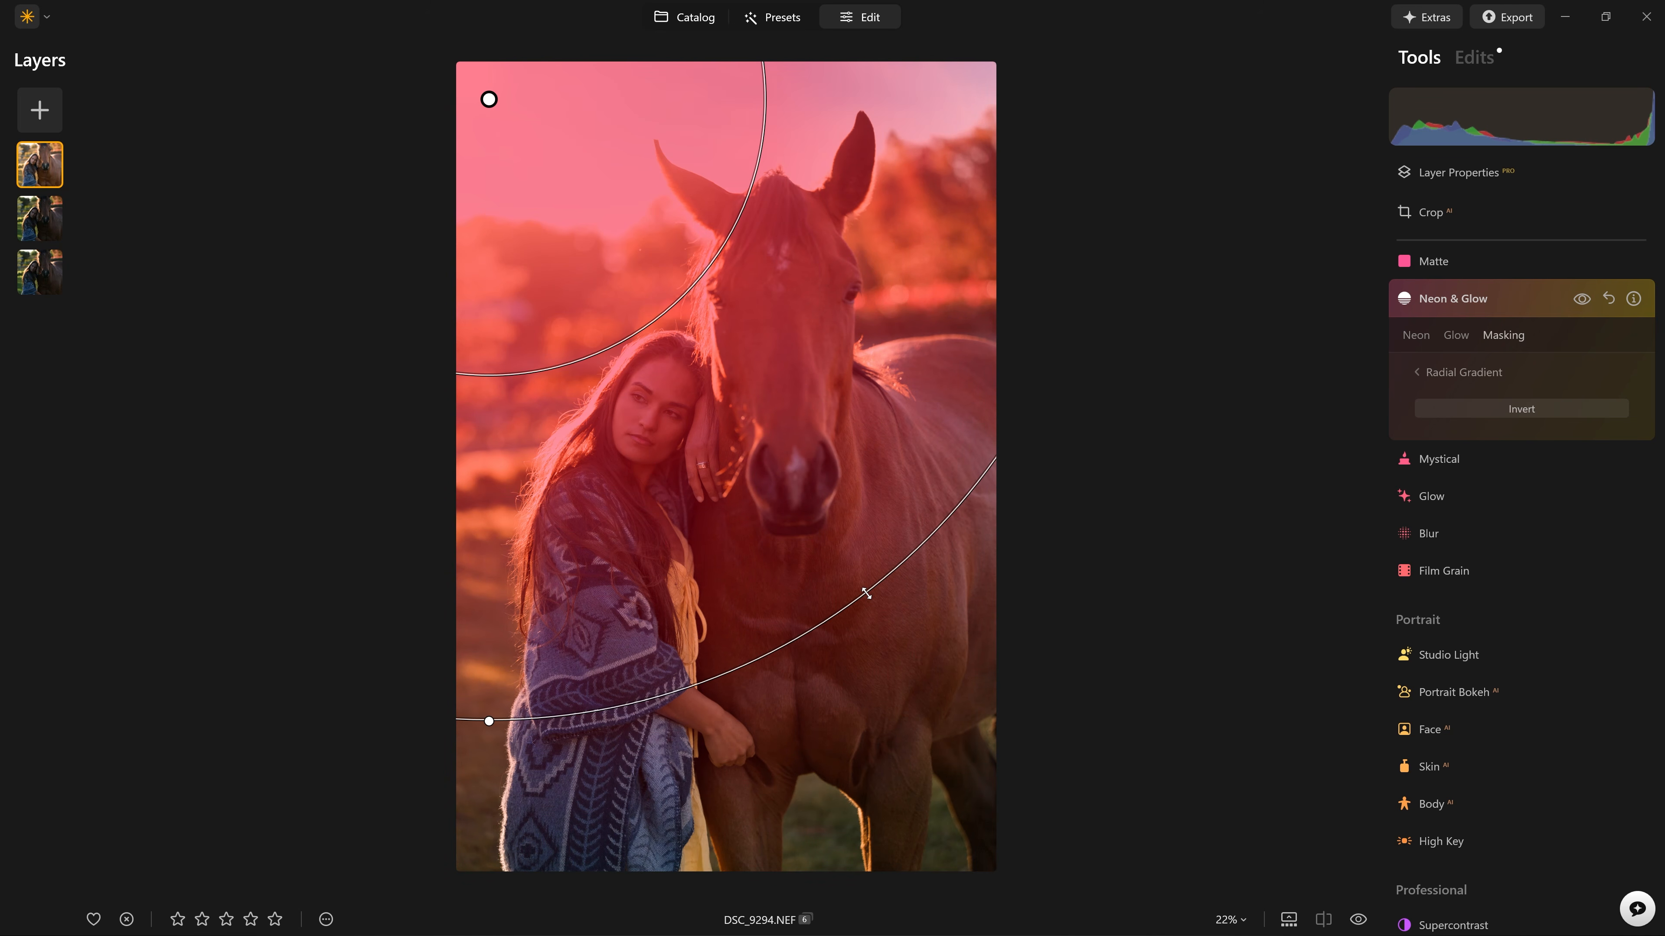
{"action": "left_click", "coordinate": [1535, 300]}
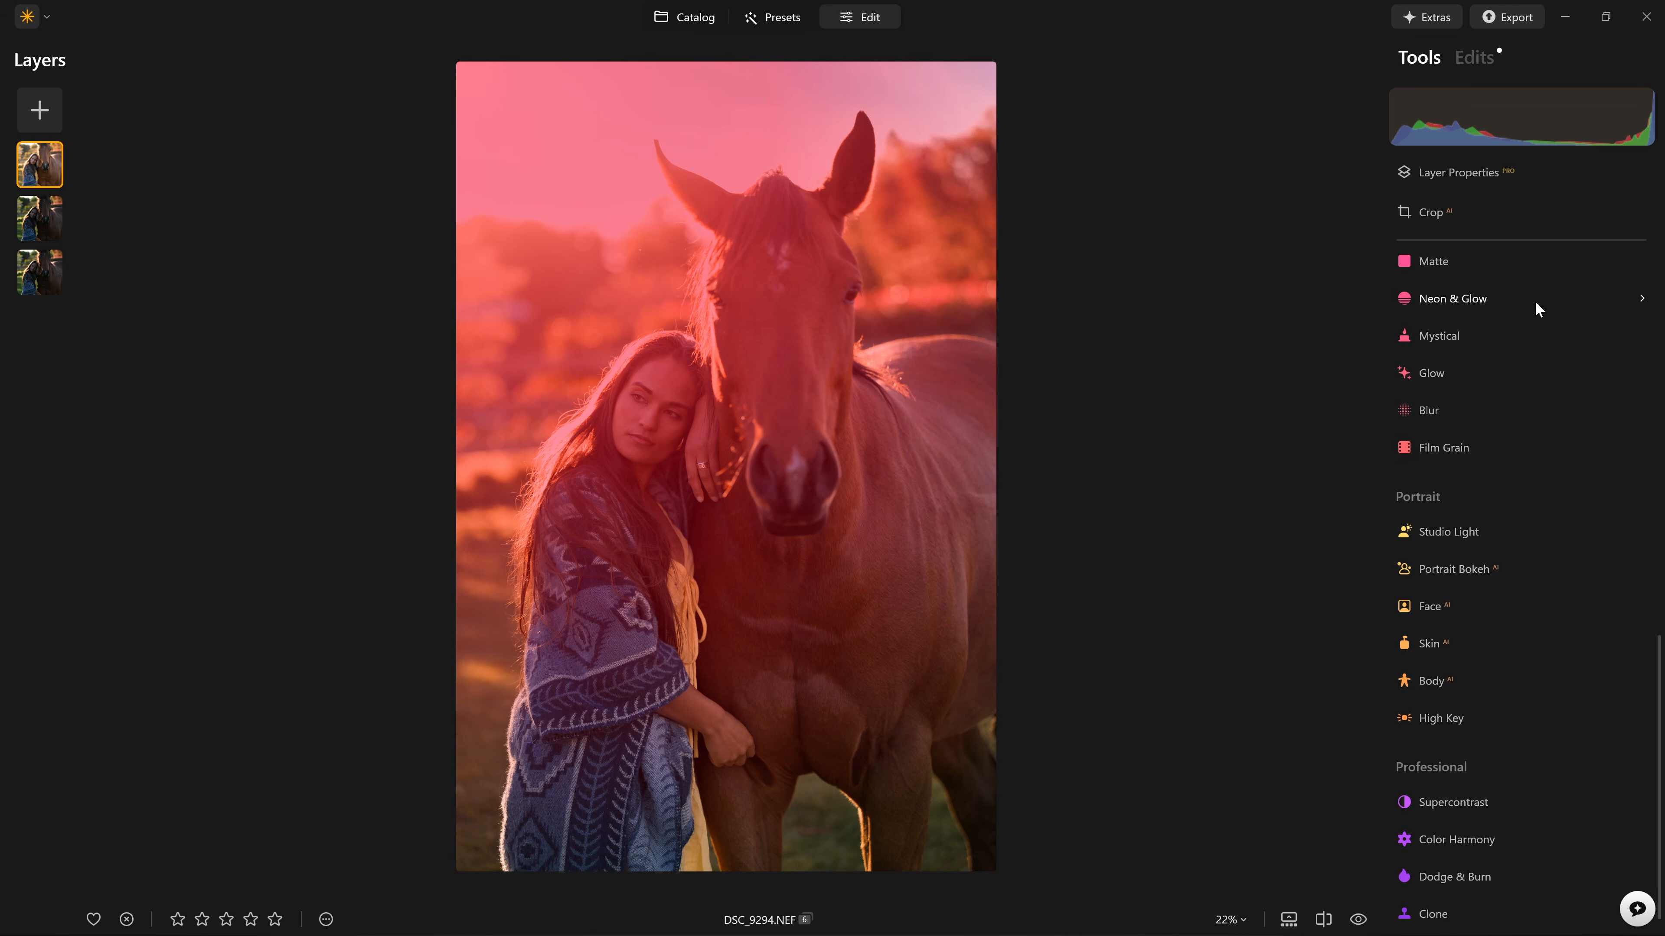
Step: Examine the applied Neon & Glow edit by comparing the photo with and without it several times
{"action": "left_click", "coordinate": [1533, 301]}
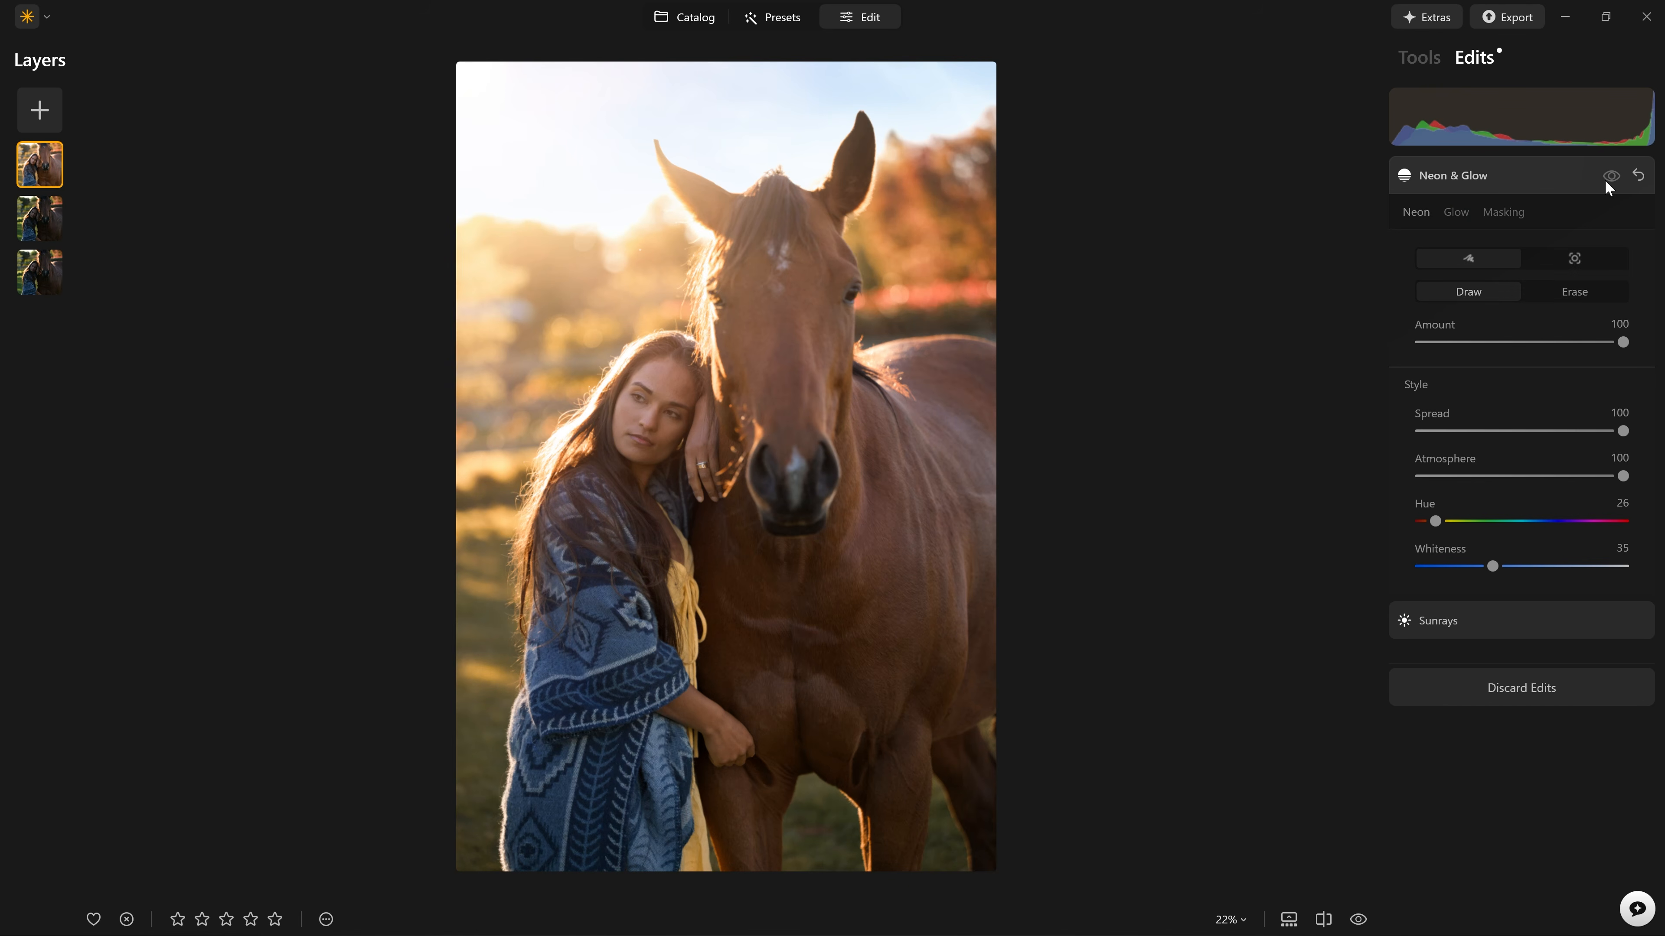
{"action": "left_click", "coordinate": [1611, 182]}
{"action": "left_click", "coordinate": [1612, 182]}
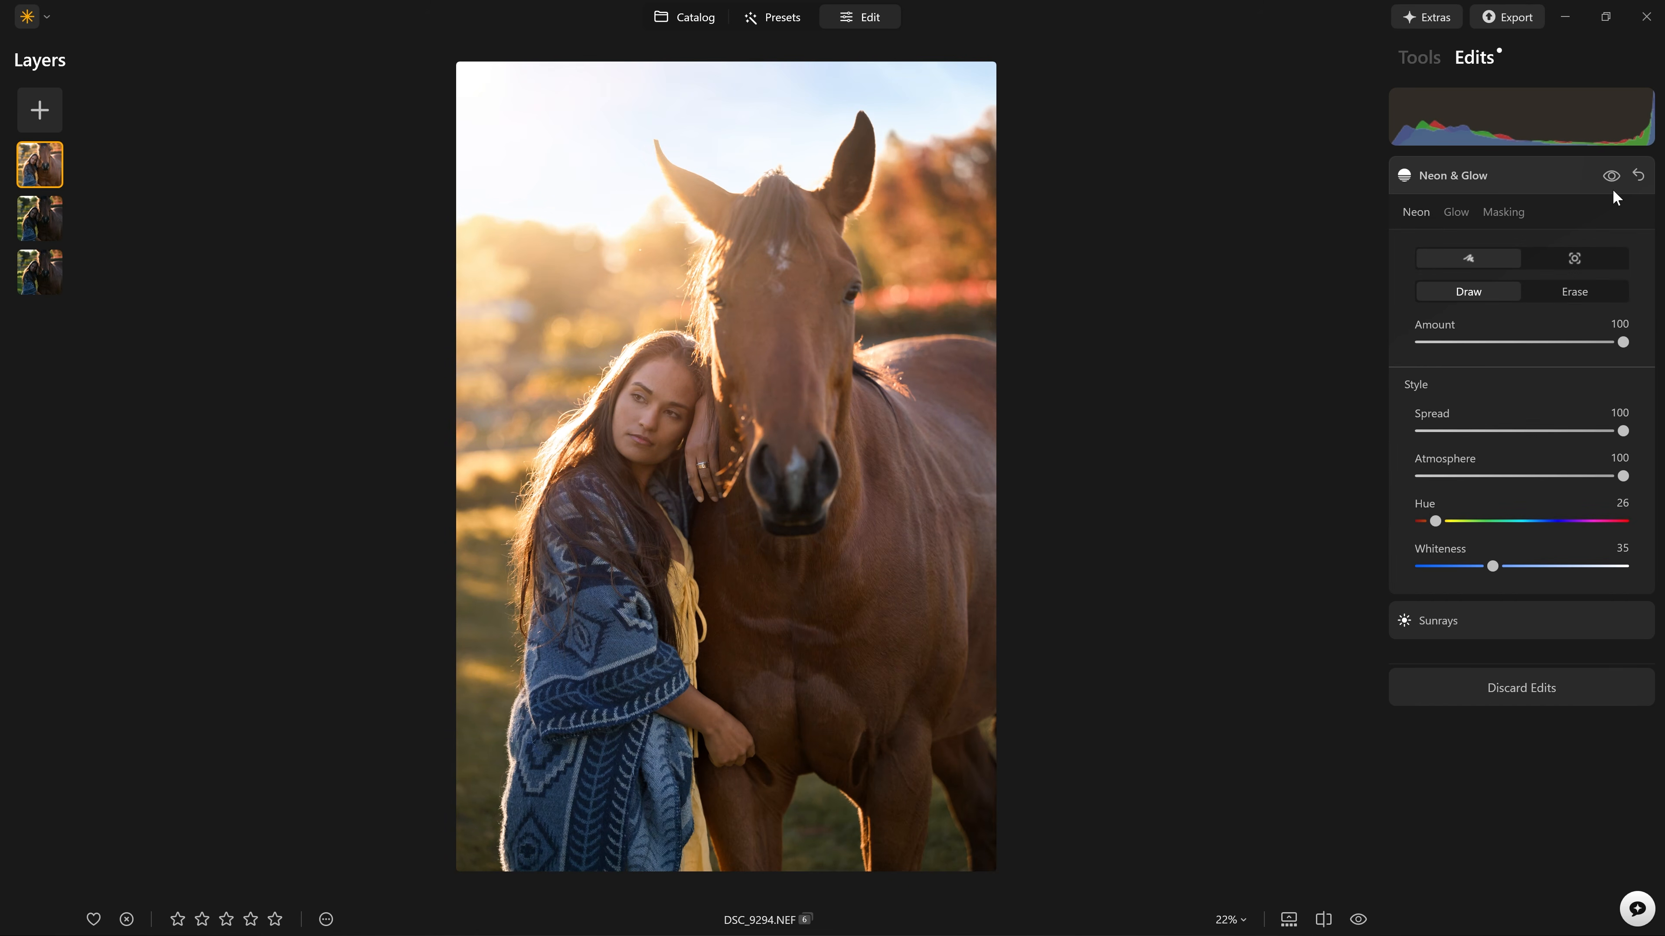
{"action": "left_click", "coordinate": [1613, 189]}
{"action": "left_click", "coordinate": [1613, 189]}
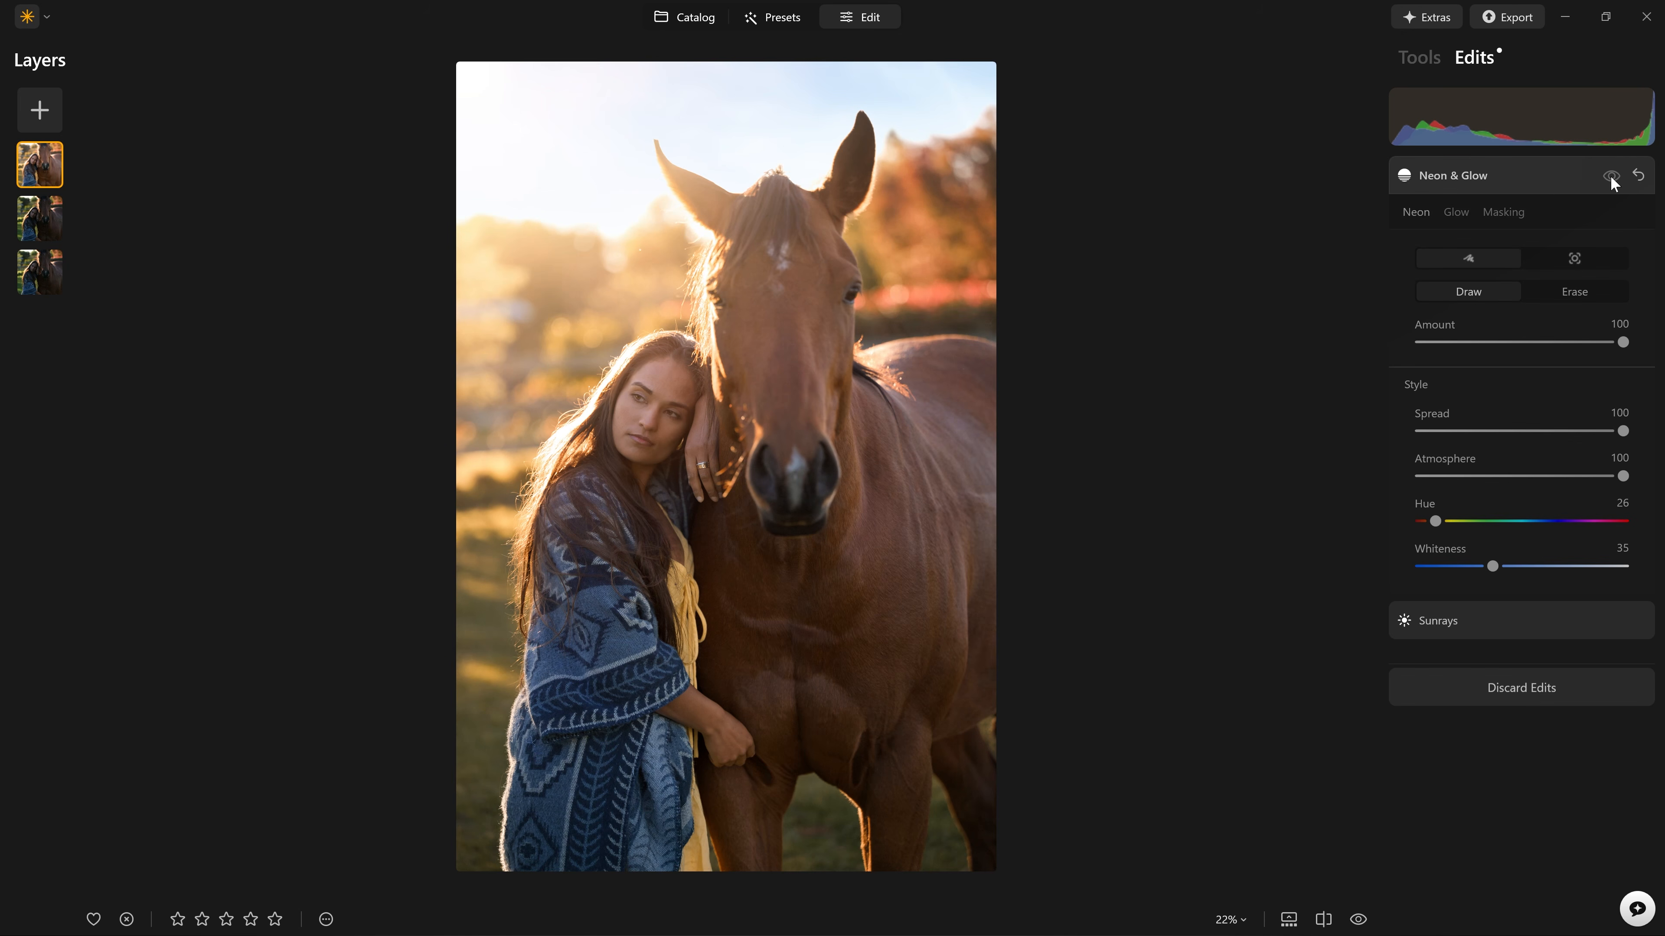
{"action": "left_click", "coordinate": [1612, 182]}
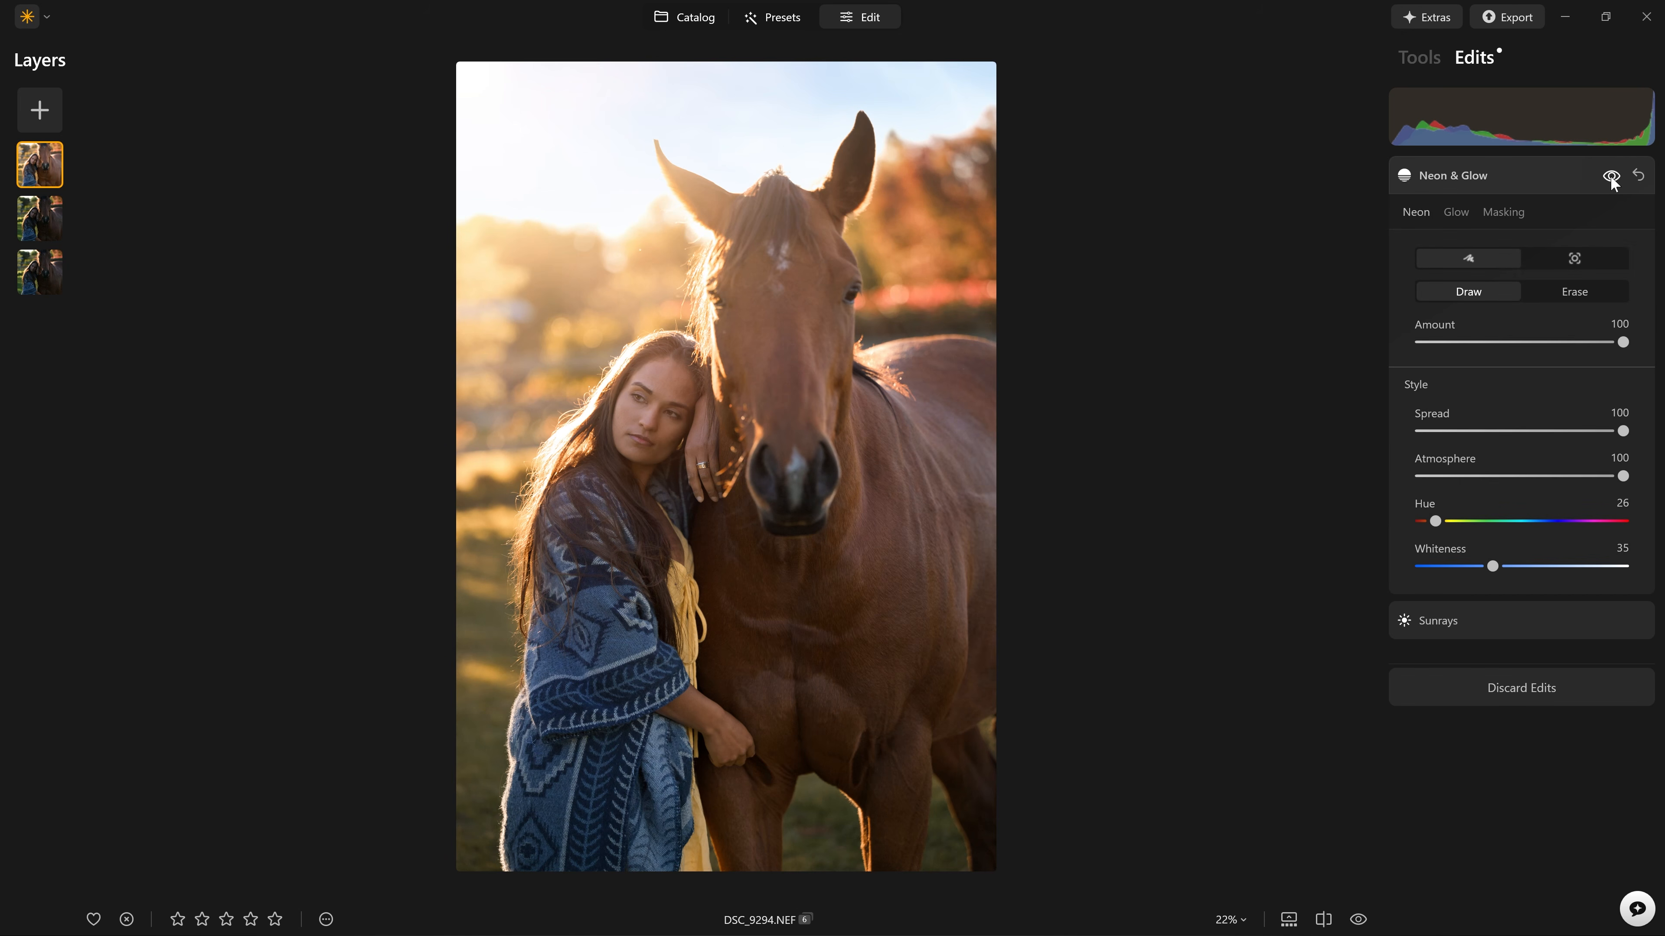
{"action": "left_click", "coordinate": [1612, 181]}
{"action": "left_click", "coordinate": [1612, 181]}
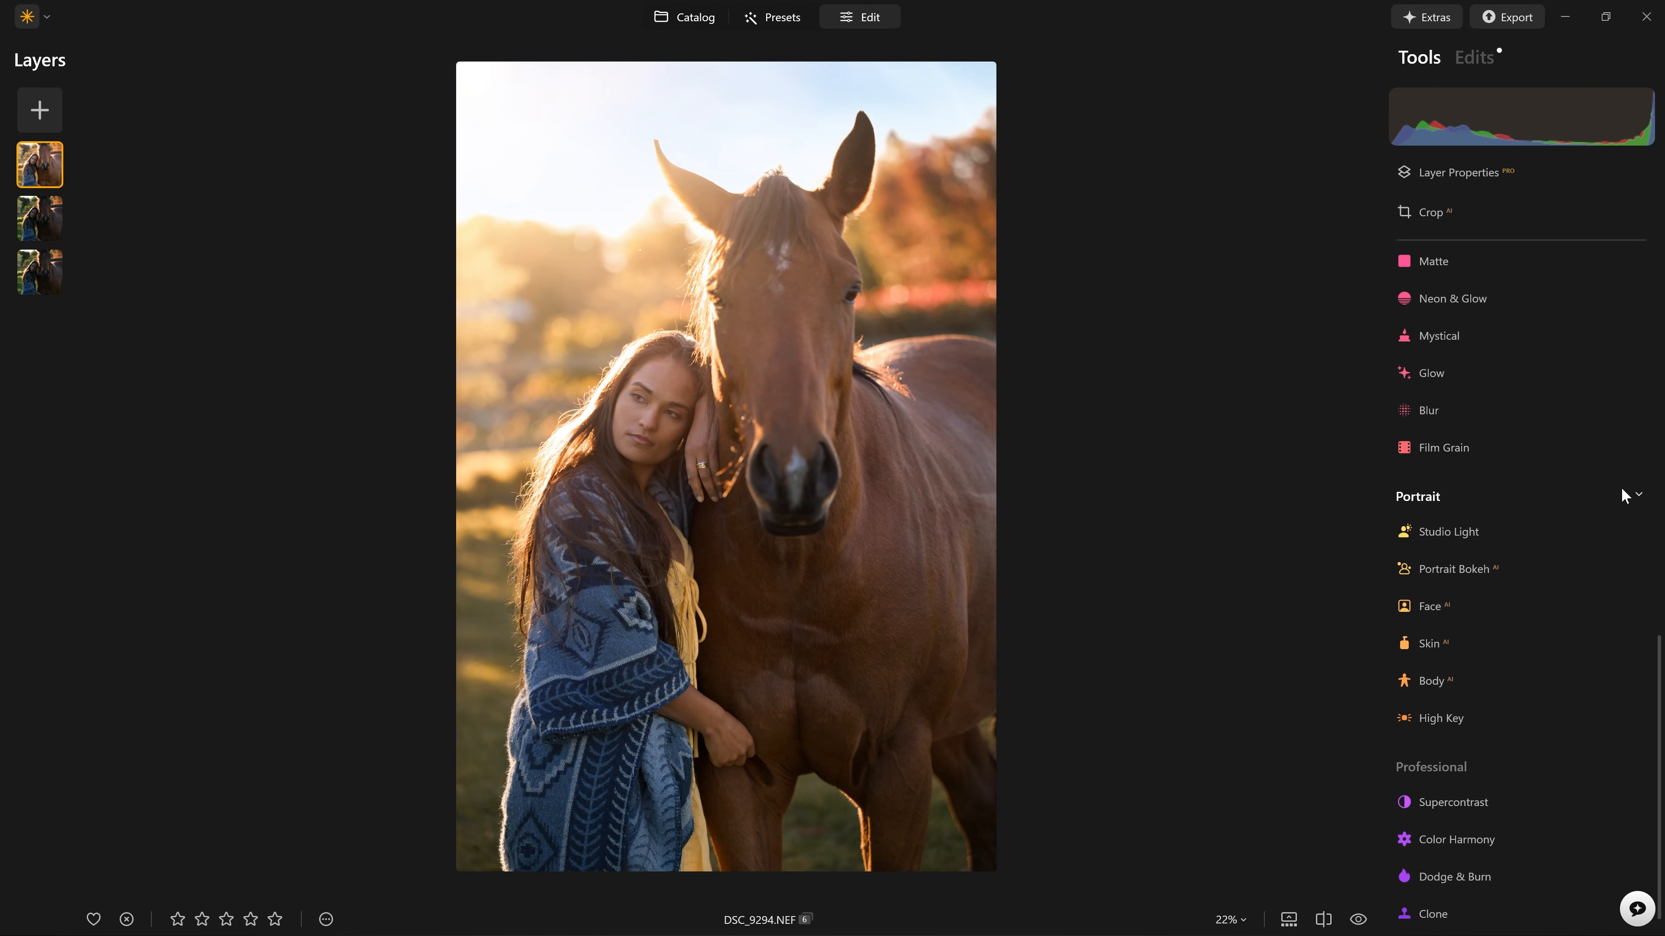
Step: Start a new Neon & Glow edit and draw a straight vertical neon line along the photo's left edge
{"action": "scroll", "coordinate": [1471, 472], "scroll_direction": "up", "scroll_amount": 3}
{"action": "left_click", "coordinate": [1465, 404]}
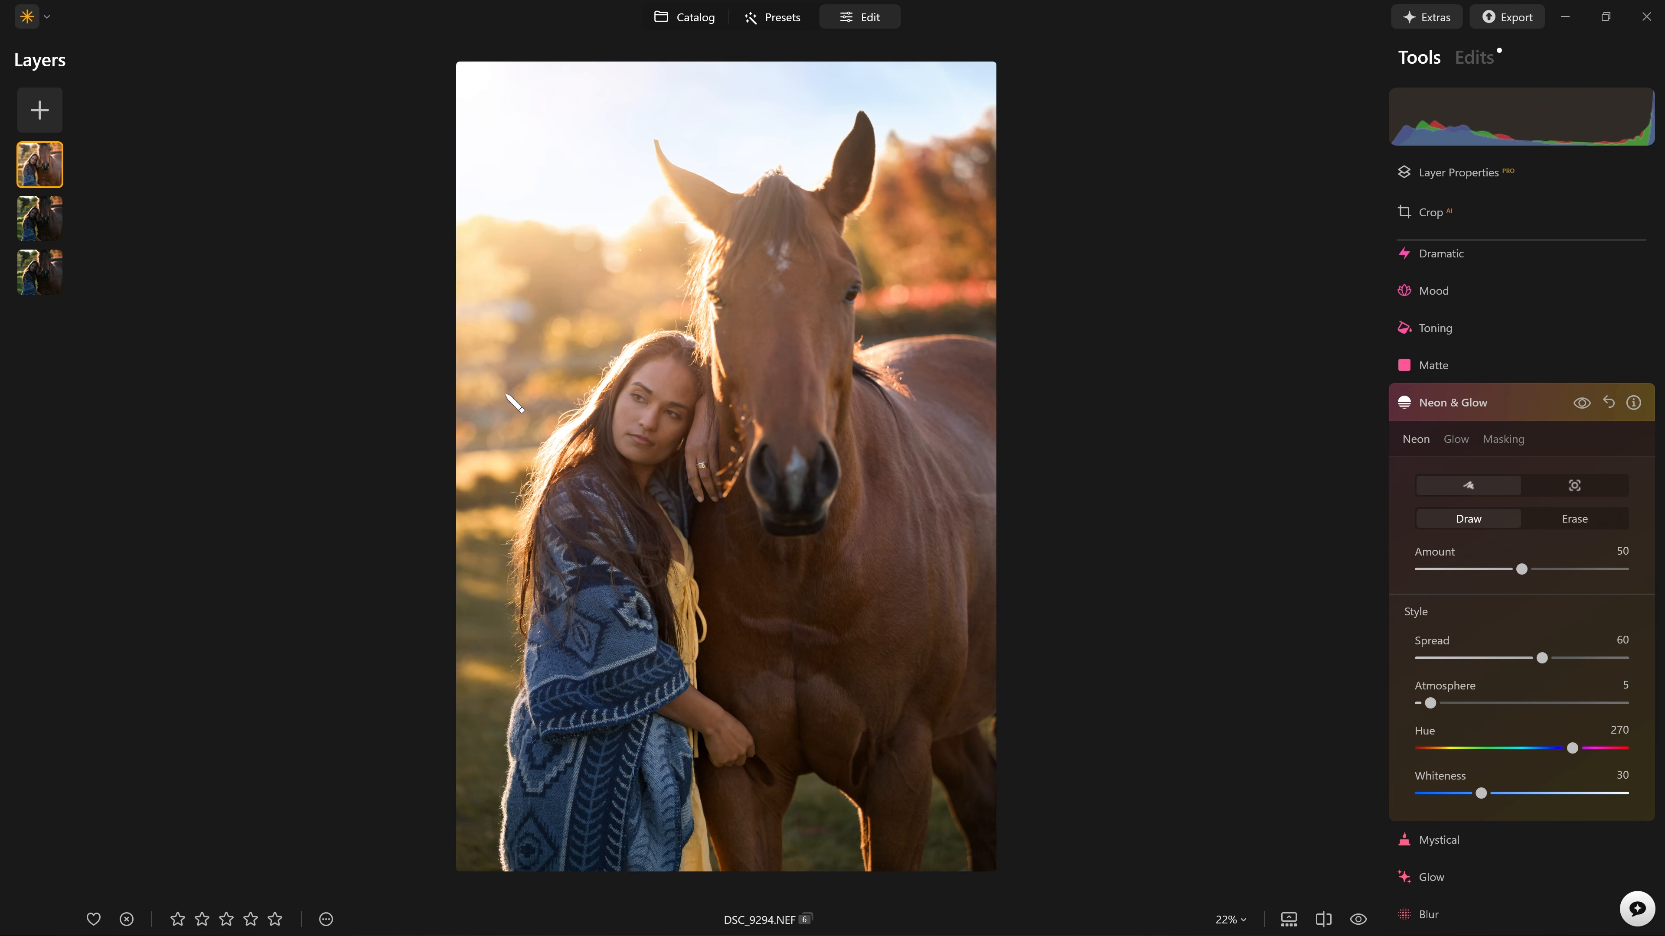
{"action": "left_click", "coordinate": [462, 871], "text": "shift"}
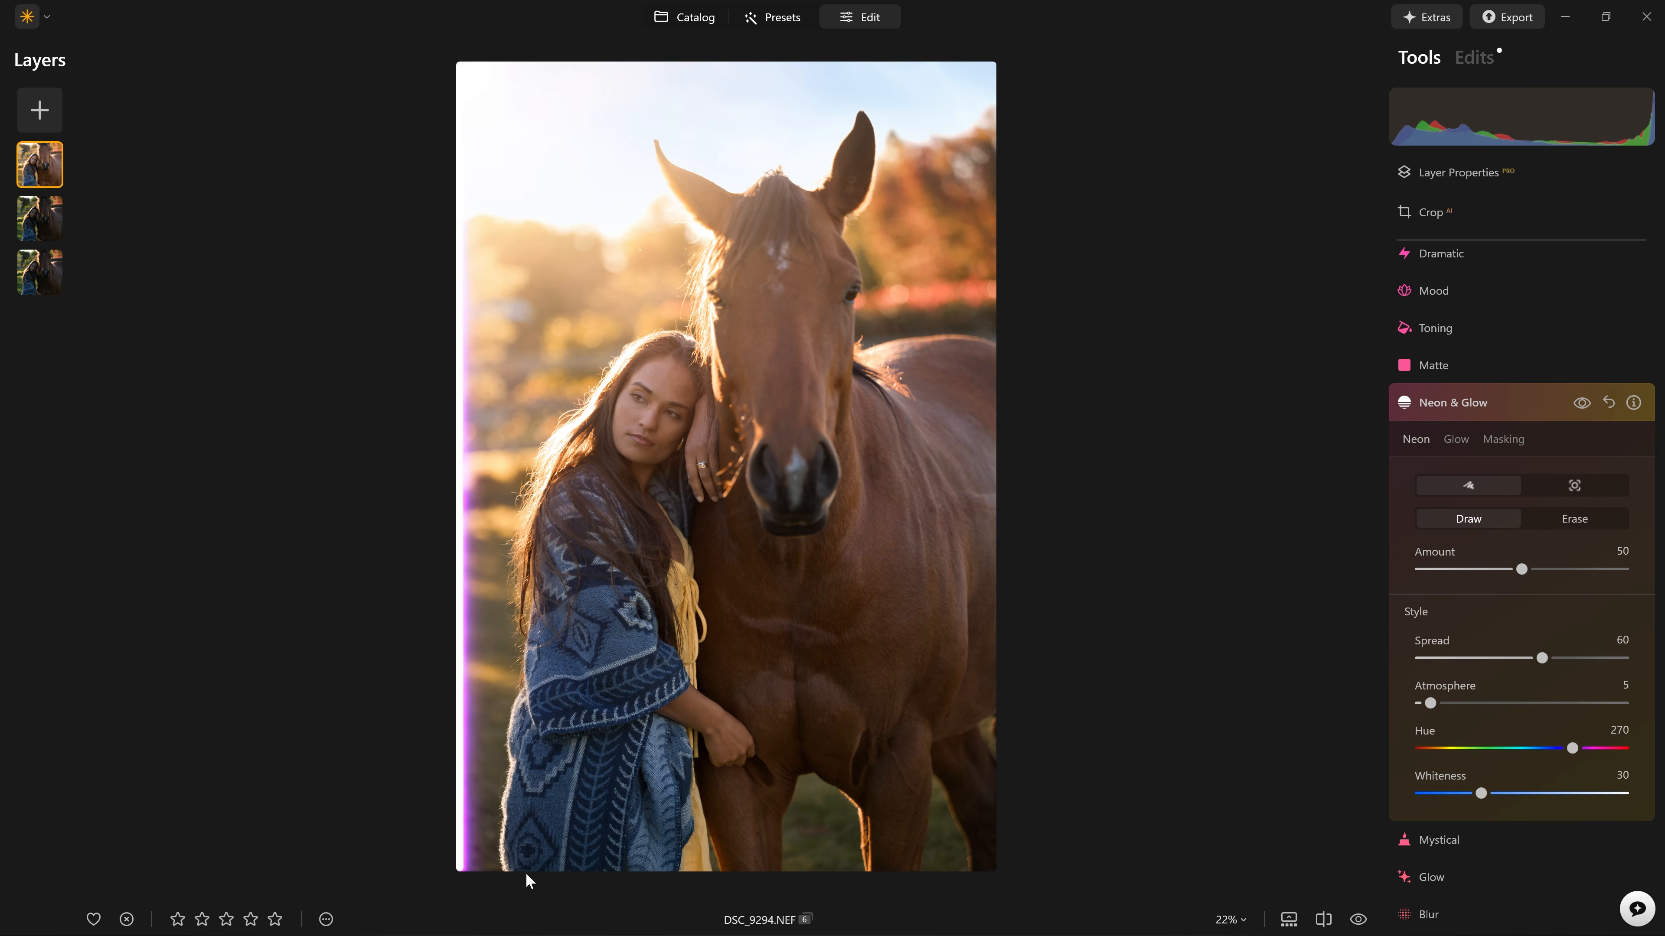
Step: Set the vertical neon line's Amount to 100, Spread to 99 and Atmosphere to 39
{"action": "left_click_drag", "start_coordinate": [1525, 573], "coordinate": [1638, 565]}
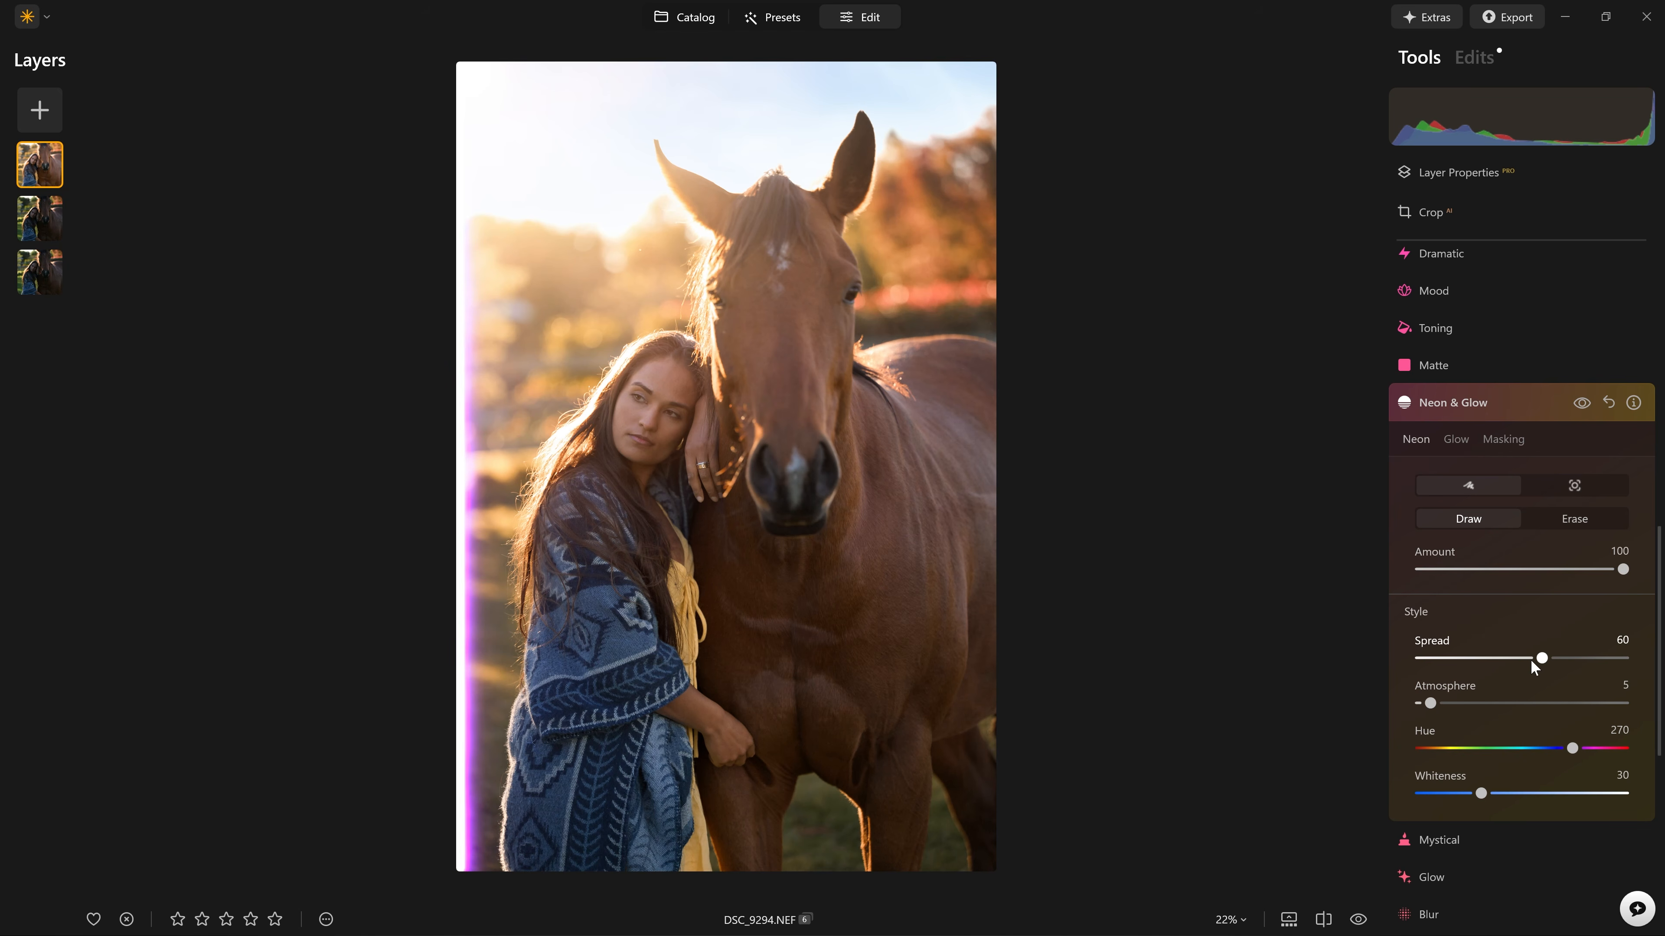
{"action": "left_click_drag", "start_coordinate": [1559, 657], "coordinate": [1624, 657]}
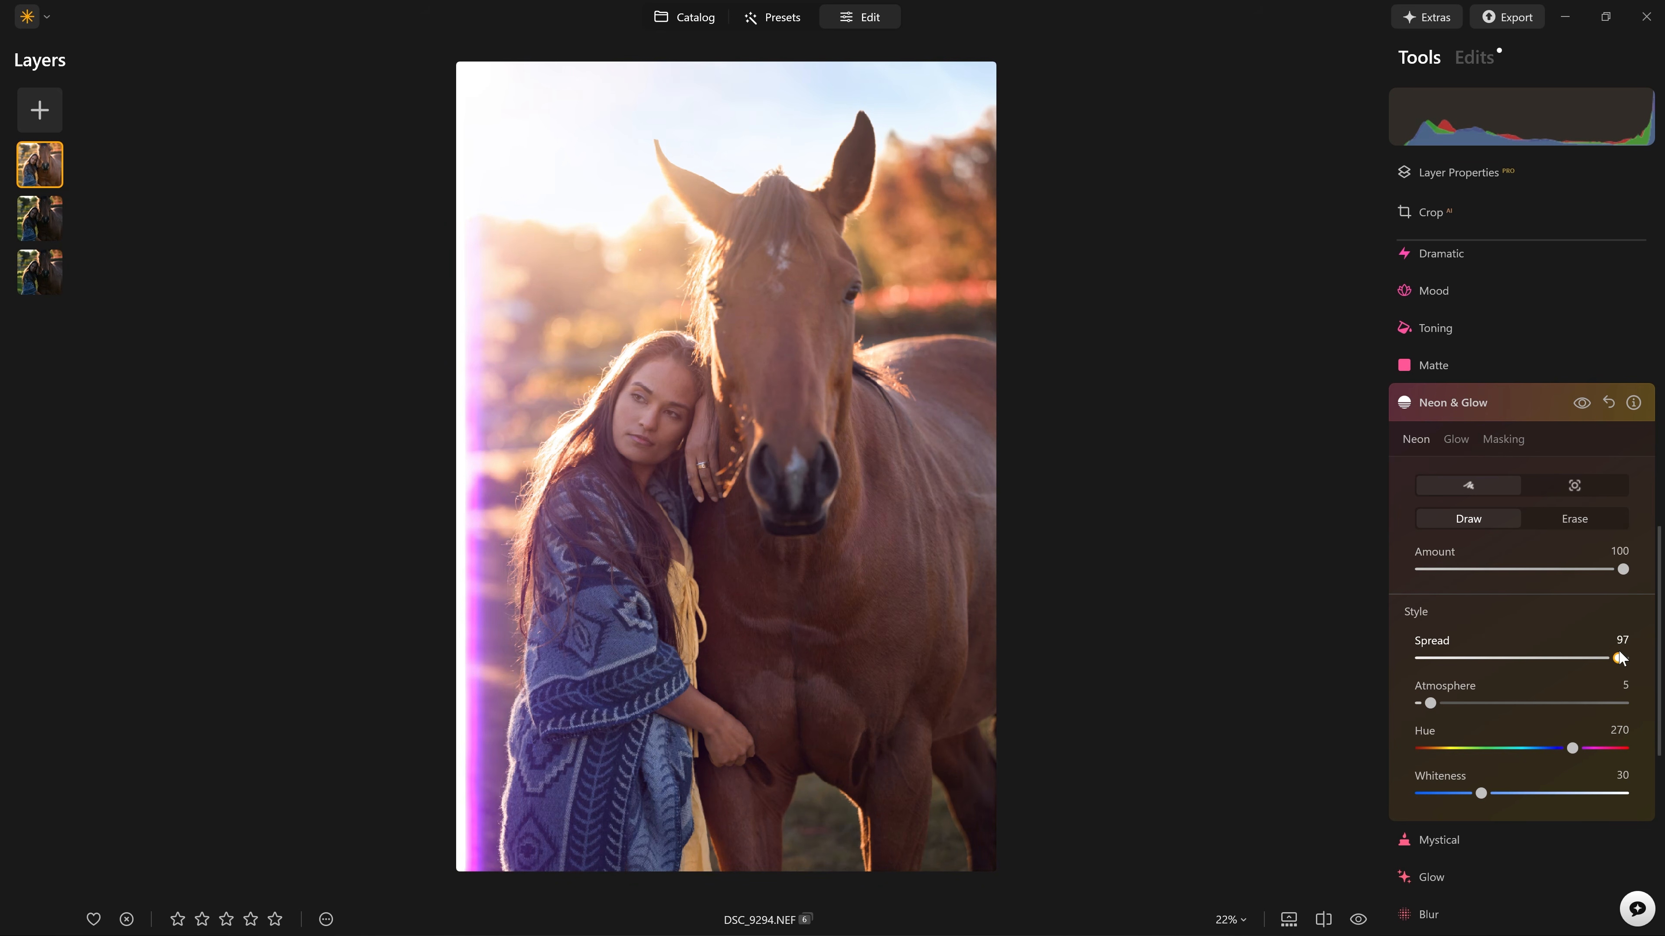
{"action": "mouse_move", "coordinate": [1491, 703]}
{"action": "left_mouse_down"}
{"action": "mouse_move", "coordinate": [1537, 704]}
{"action": "mouse_move", "coordinate": [1516, 705]}
{"action": "left_mouse_up"}
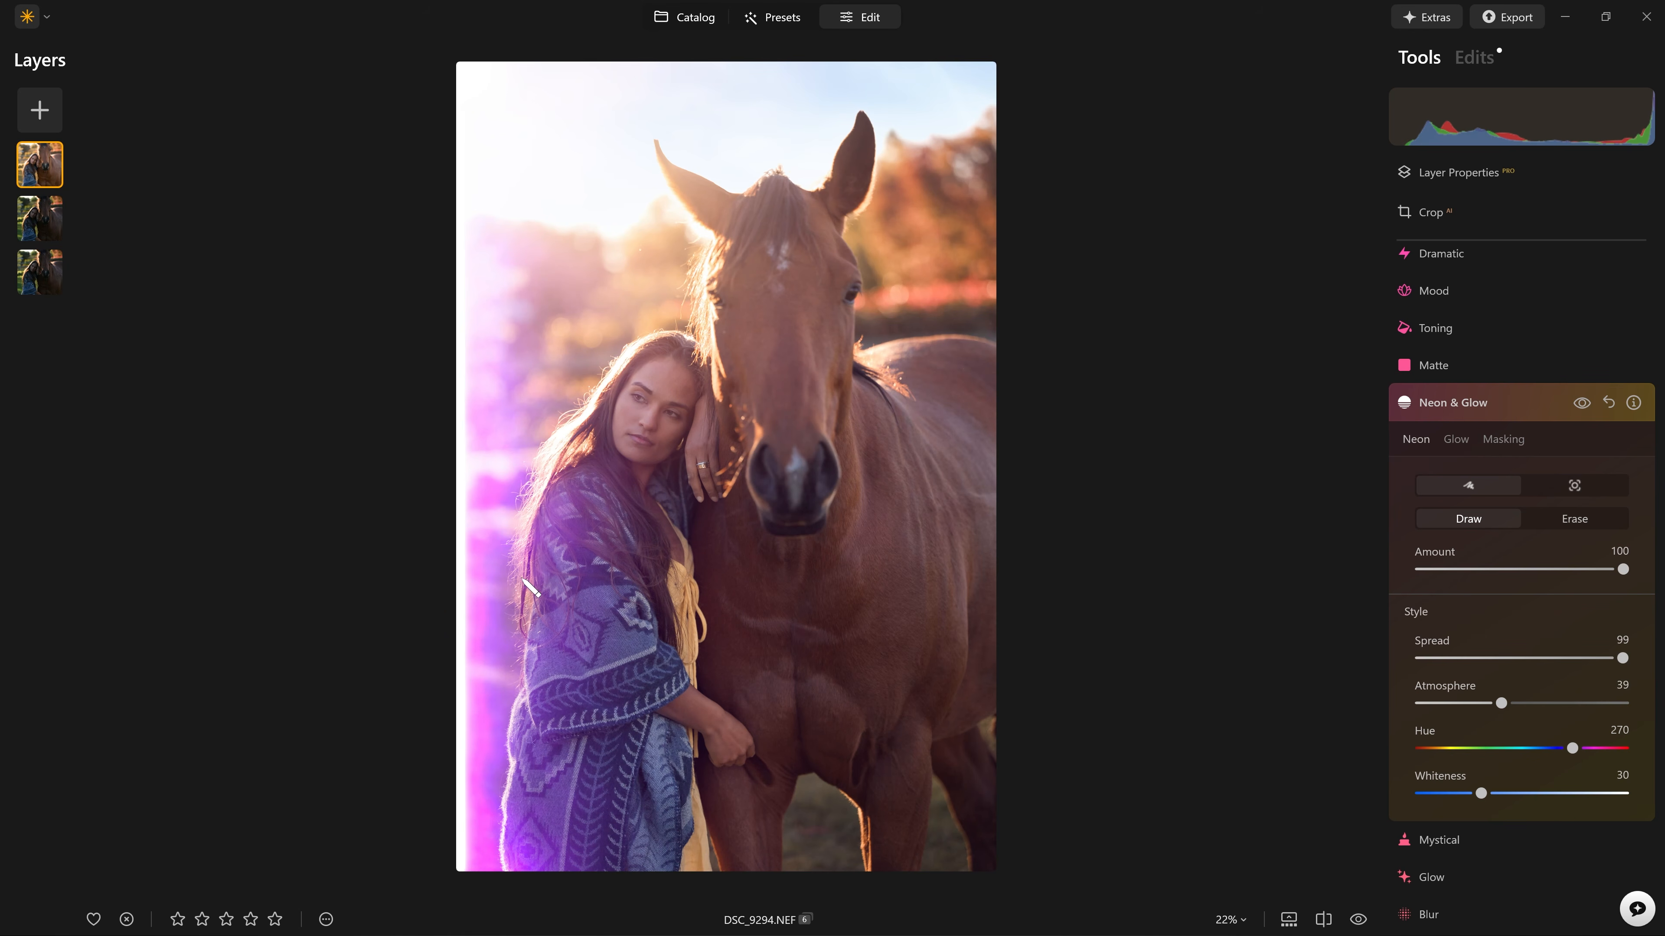
Step: Set the vertical line's Hue to 32, Spread to 90 and Amount to 64, and compare the photo with and without it
{"action": "left_click_drag", "start_coordinate": [1573, 751], "coordinate": [1437, 757]}
{"action": "left_click_drag", "start_coordinate": [1621, 658], "coordinate": [1605, 658]}
{"action": "left_click_drag", "start_coordinate": [1622, 569], "coordinate": [1555, 570]}
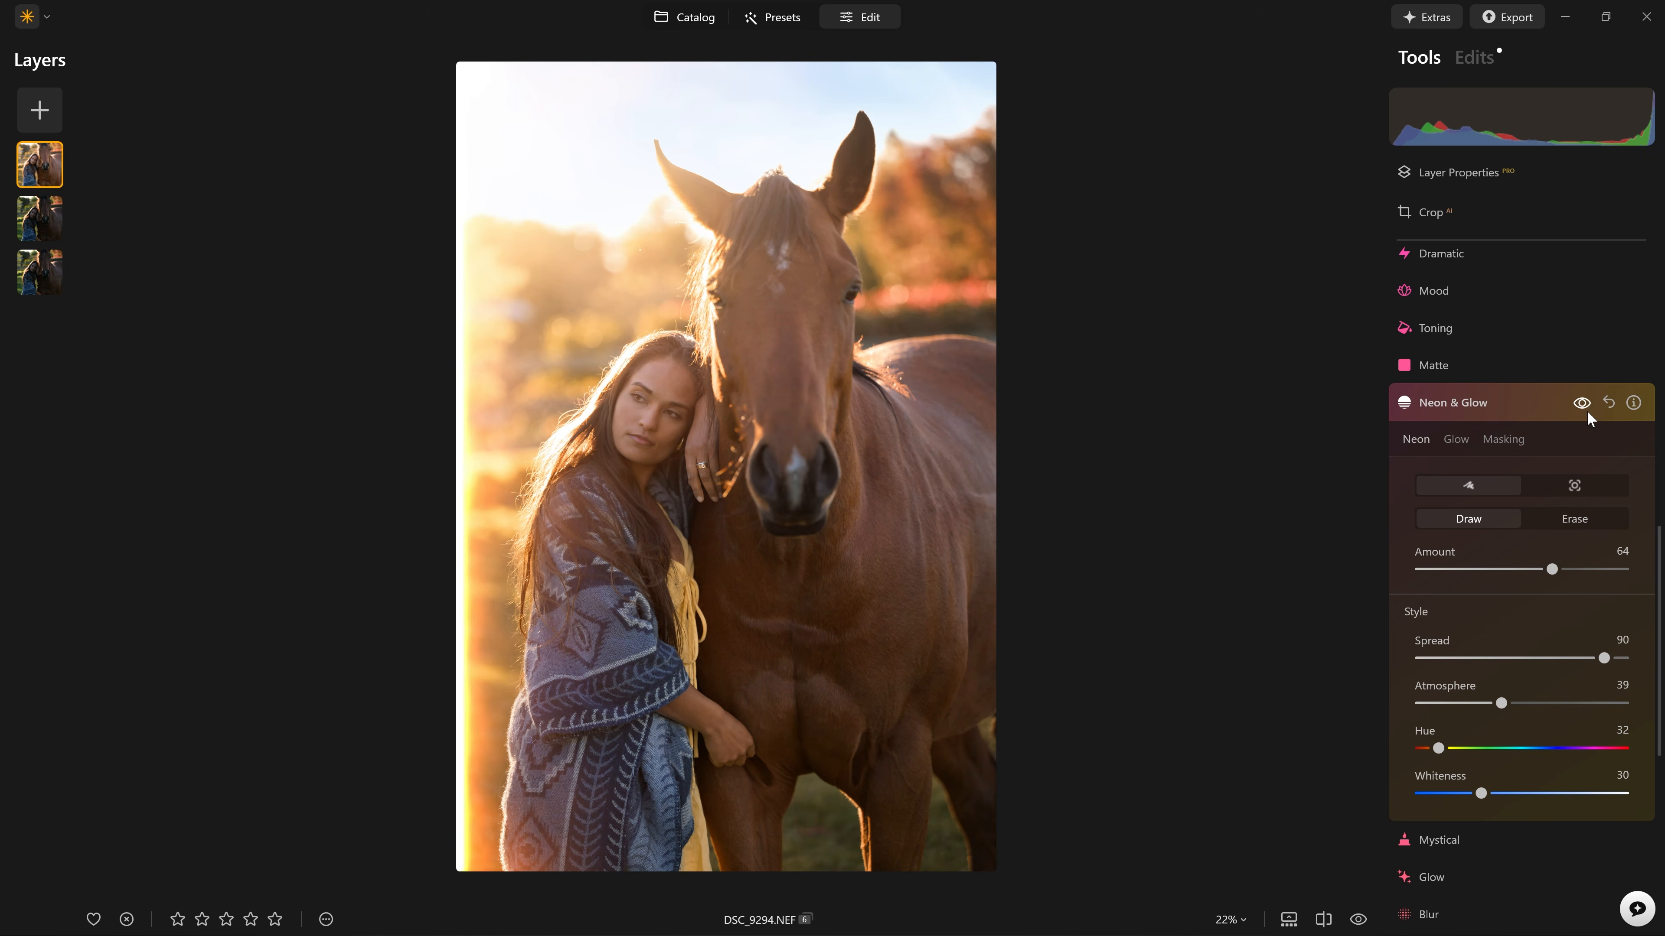
{"action": "left_click", "coordinate": [1587, 407]}
{"action": "left_click", "coordinate": [1587, 407]}
Step: Erase the outer strip of the vertical neon line along the photo's left edge, undoing and repeating the strokes
{"action": "left_click", "coordinate": [1603, 519]}
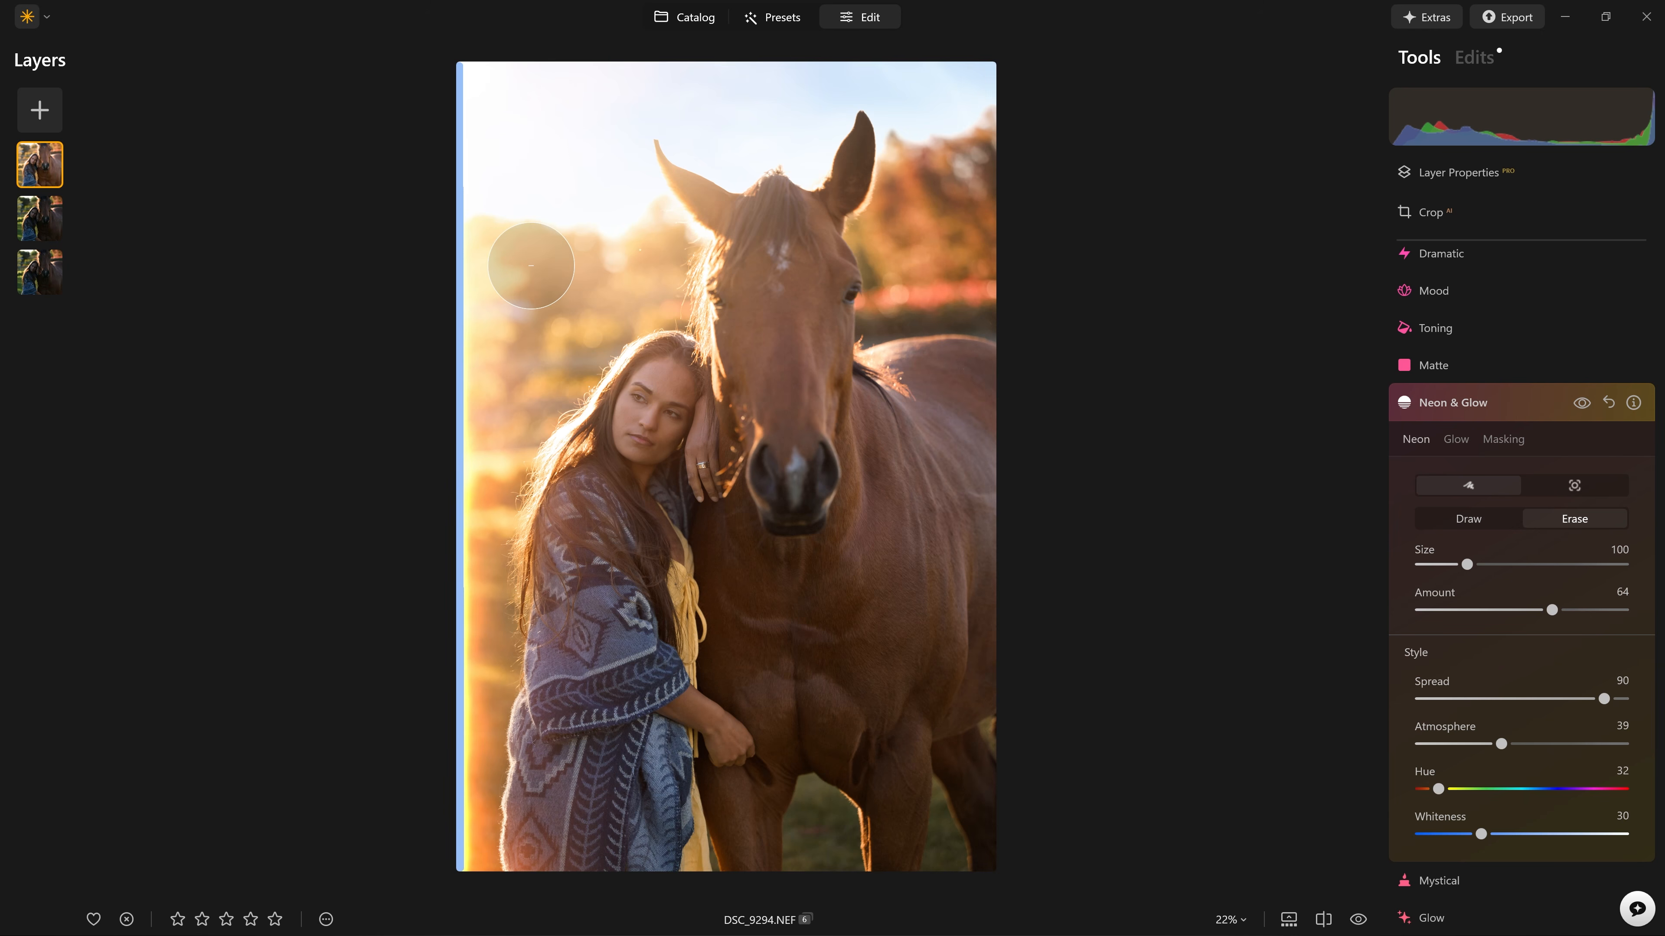
{"action": "left_click", "coordinate": [511, 850]}
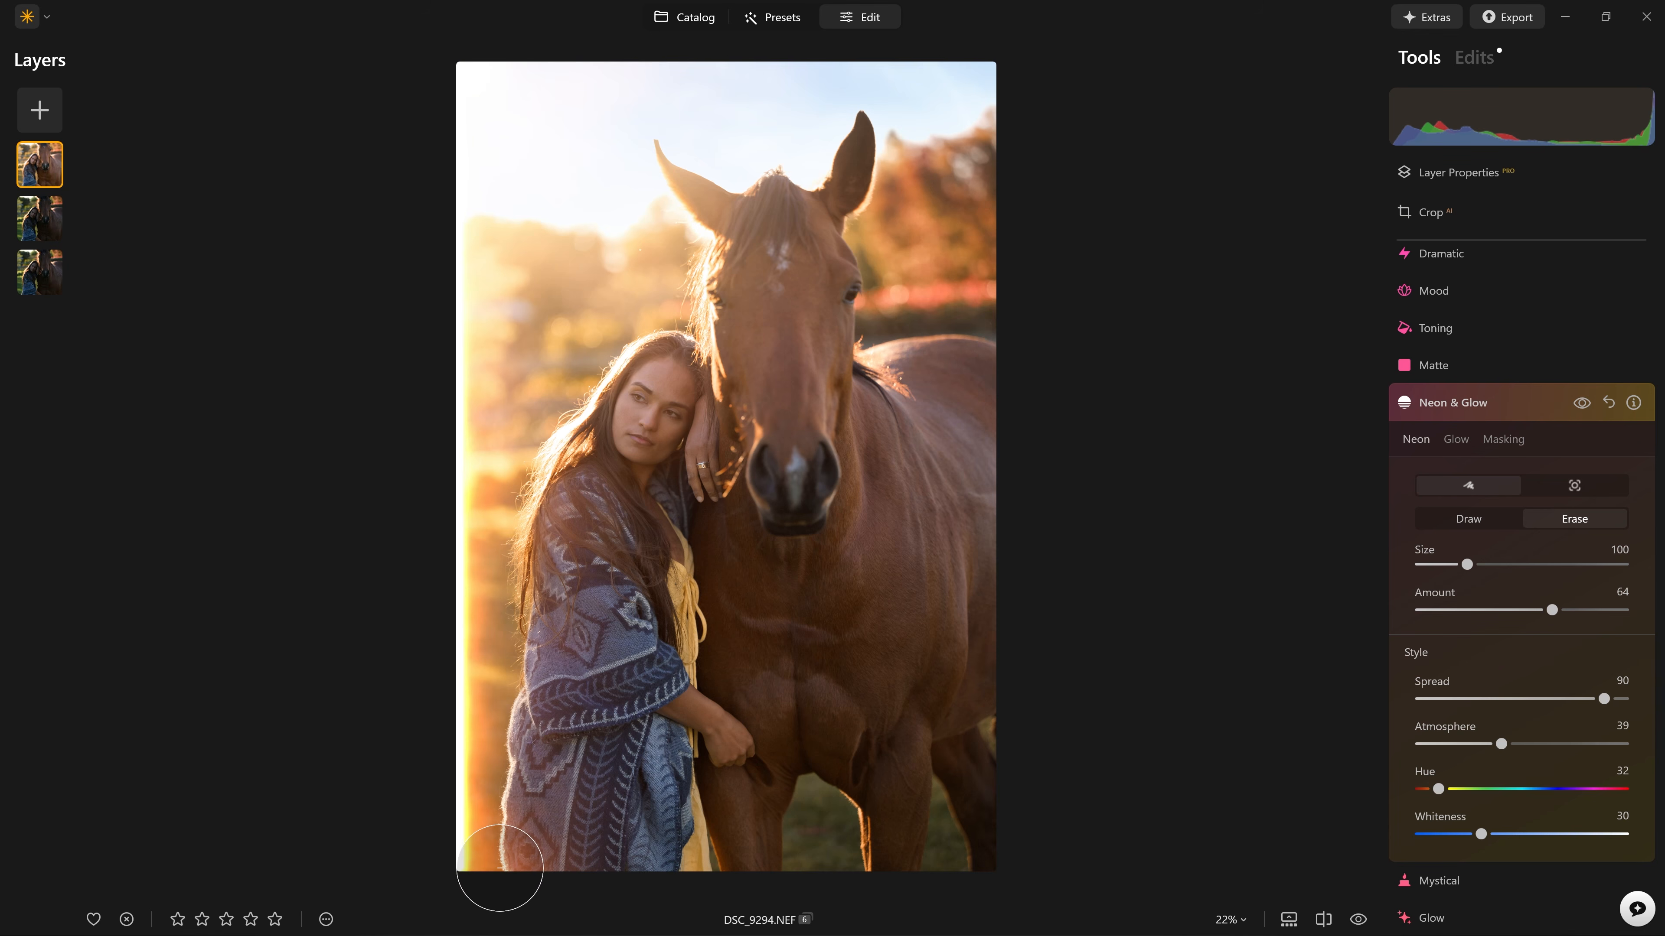
{"action": "key", "text": "ctrl+z"}
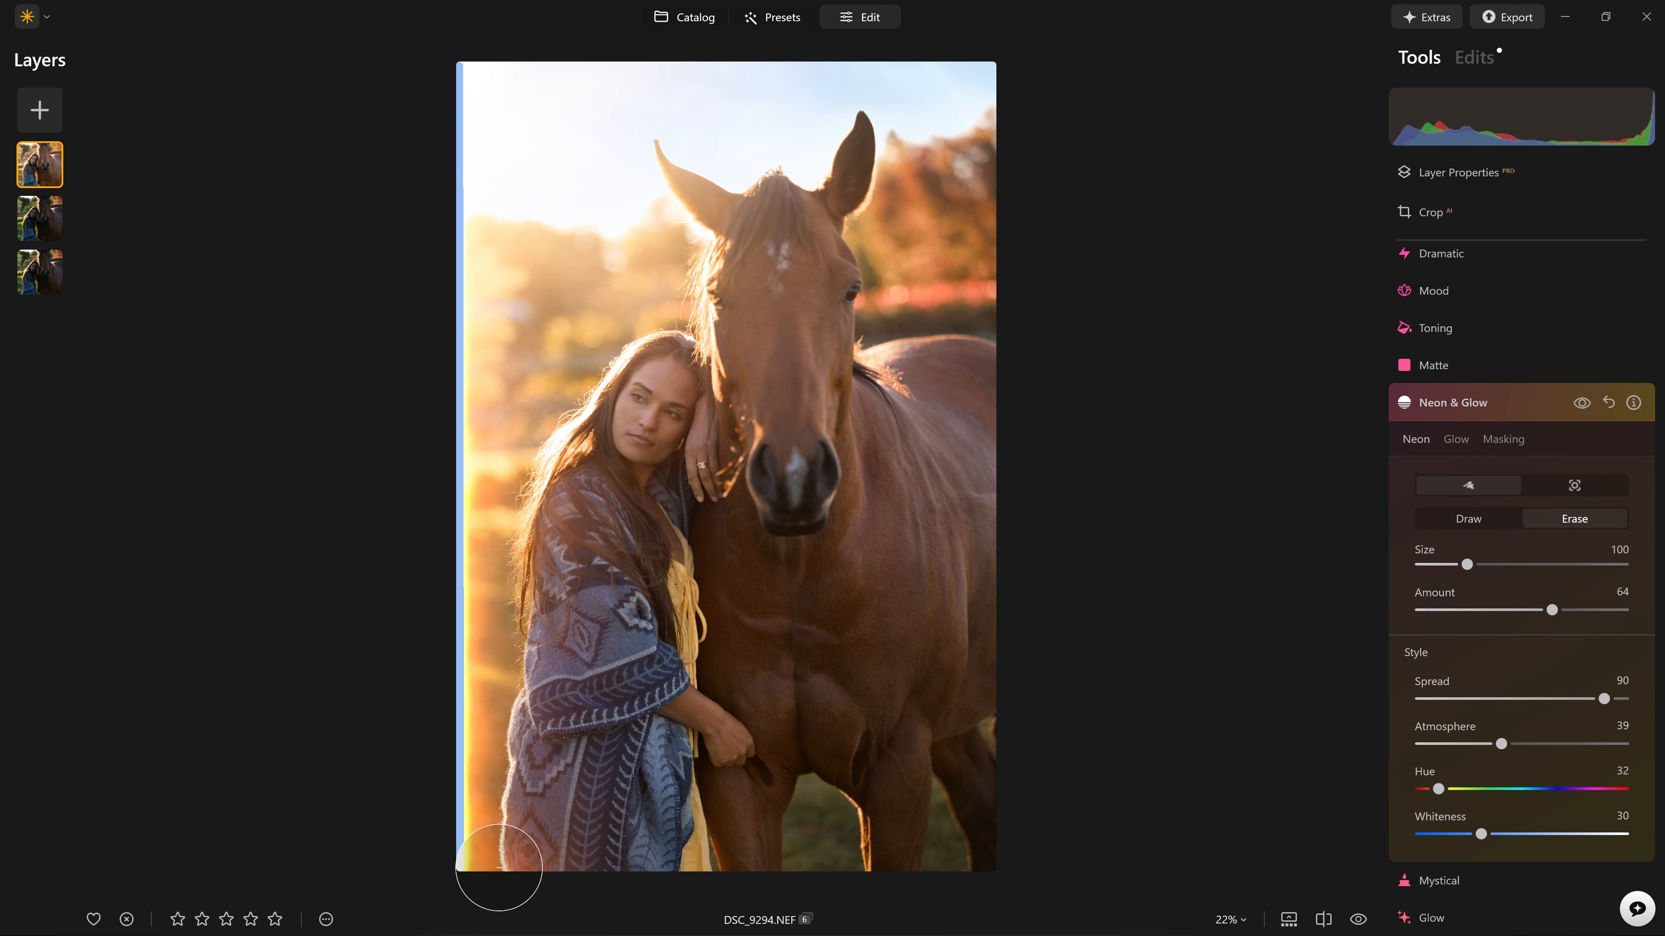
{"action": "left_click", "coordinate": [499, 868]}
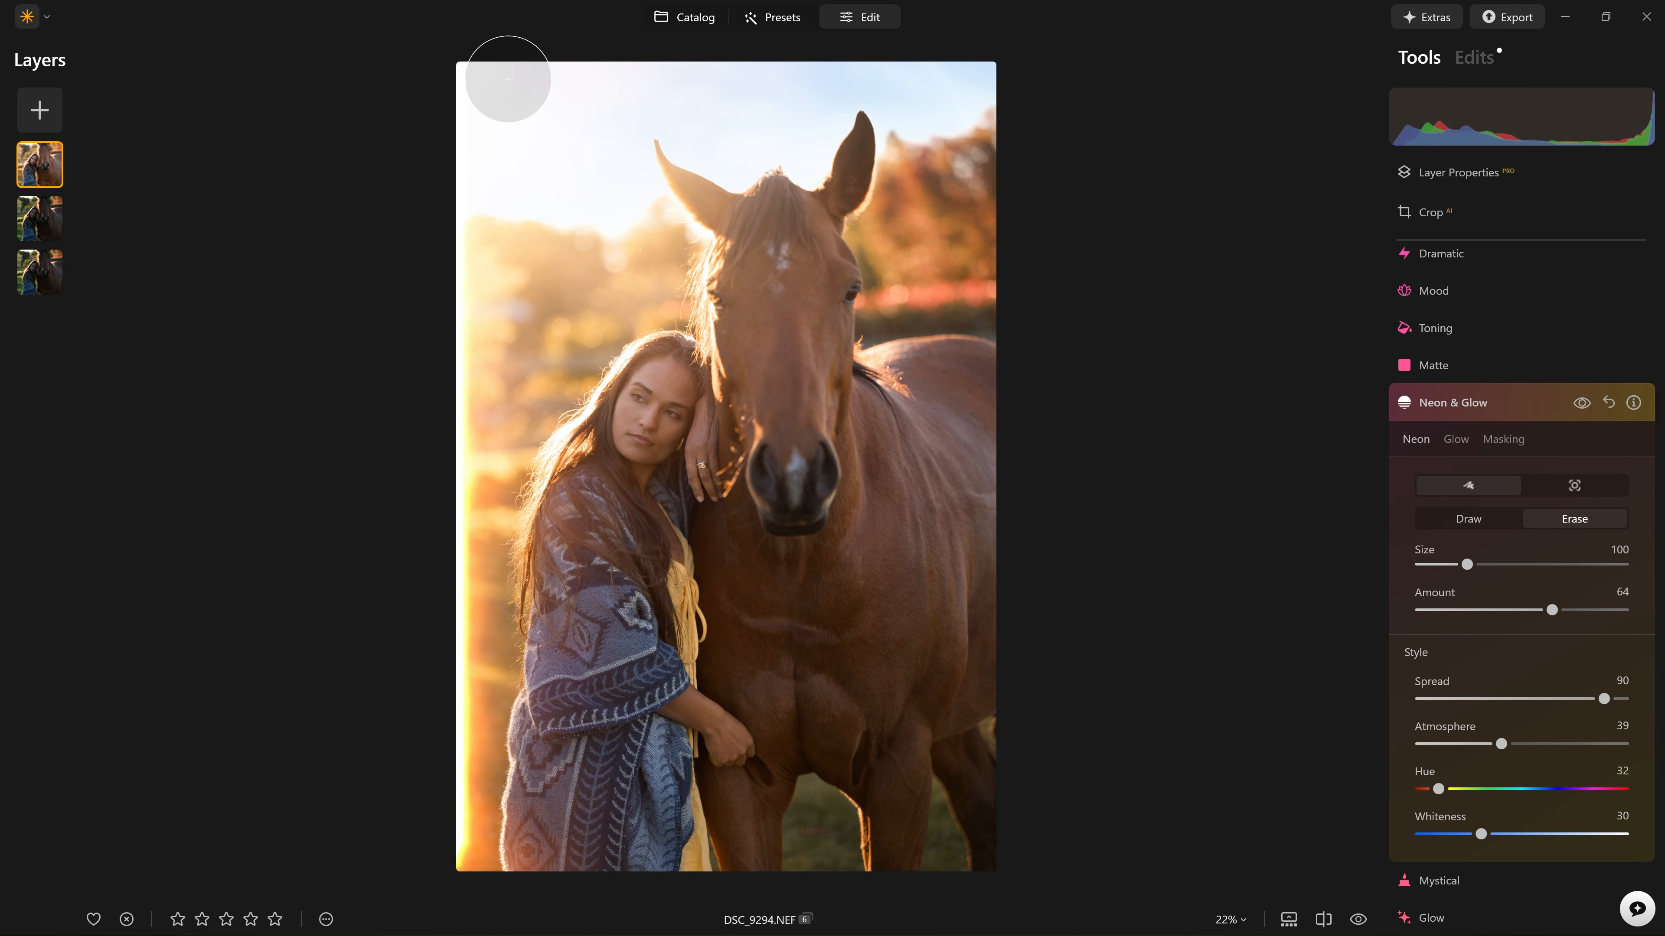
{"action": "key", "text": "ctrl+z"}
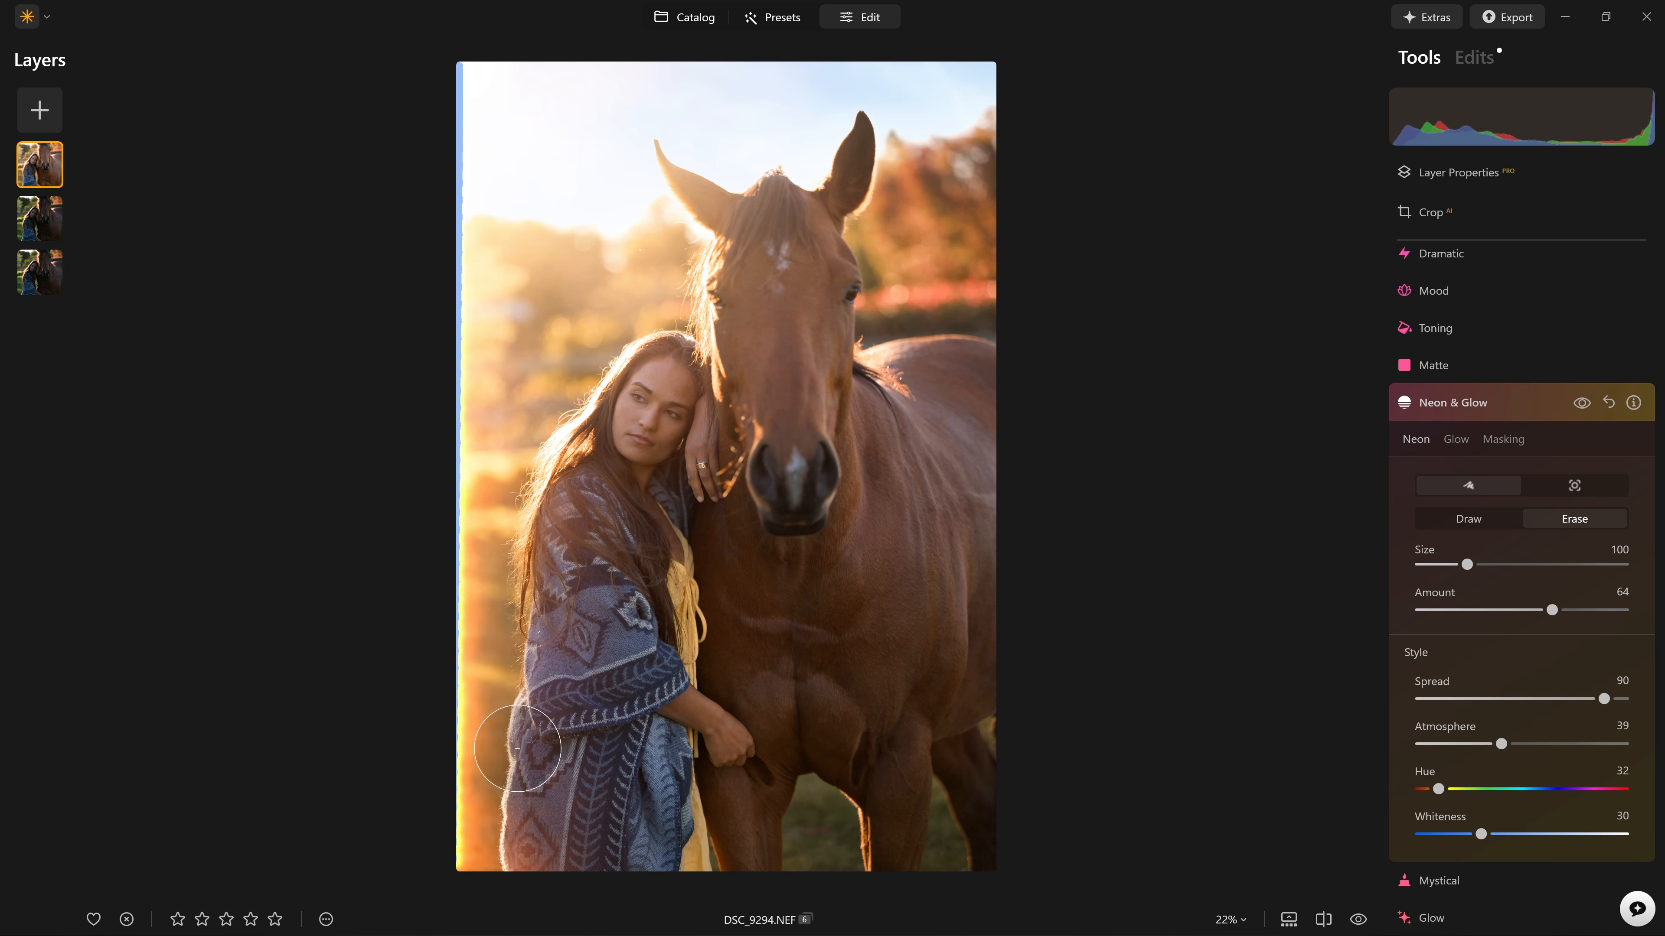
Step: Erase the remaining edge of the vertical neon line down to the photo's lower-left corner
{"action": "left_click_drag", "start_coordinate": [461, 824], "coordinate": [461, 862]}
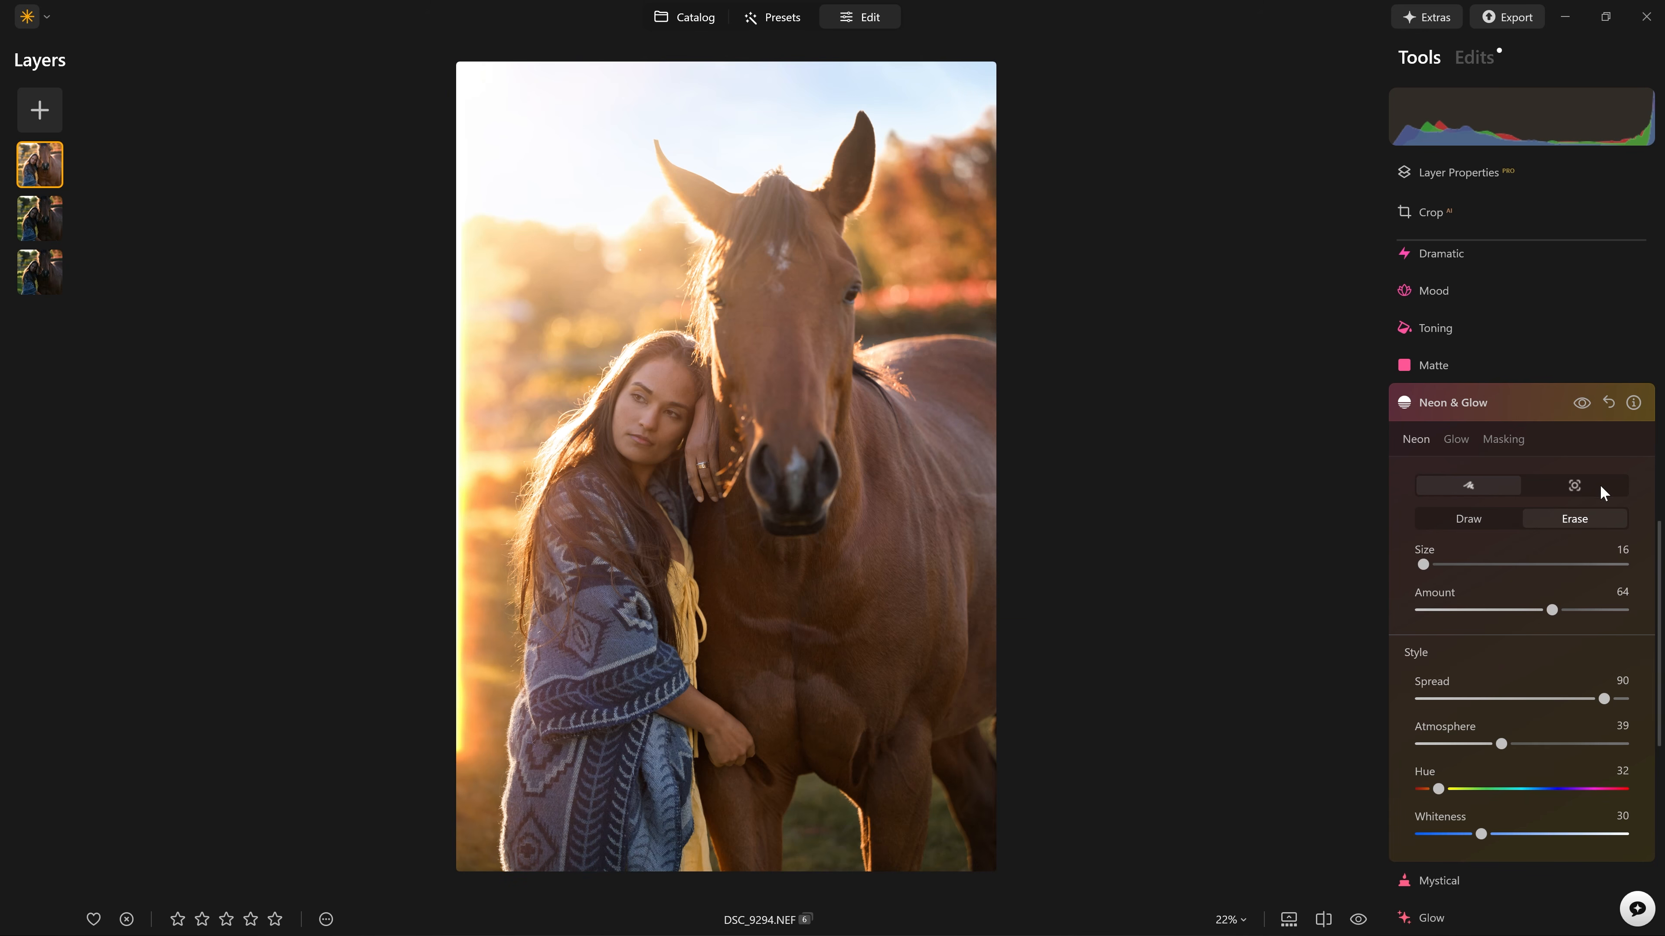
Step: Mask the Neon & Glow effect off the woman and her shawl with a soft Erase brush, raising its Strength to 48
{"action": "left_click", "coordinate": [1511, 438]}
{"action": "scroll", "coordinate": [1501, 406], "scroll_direction": "down", "scroll_amount": 2}
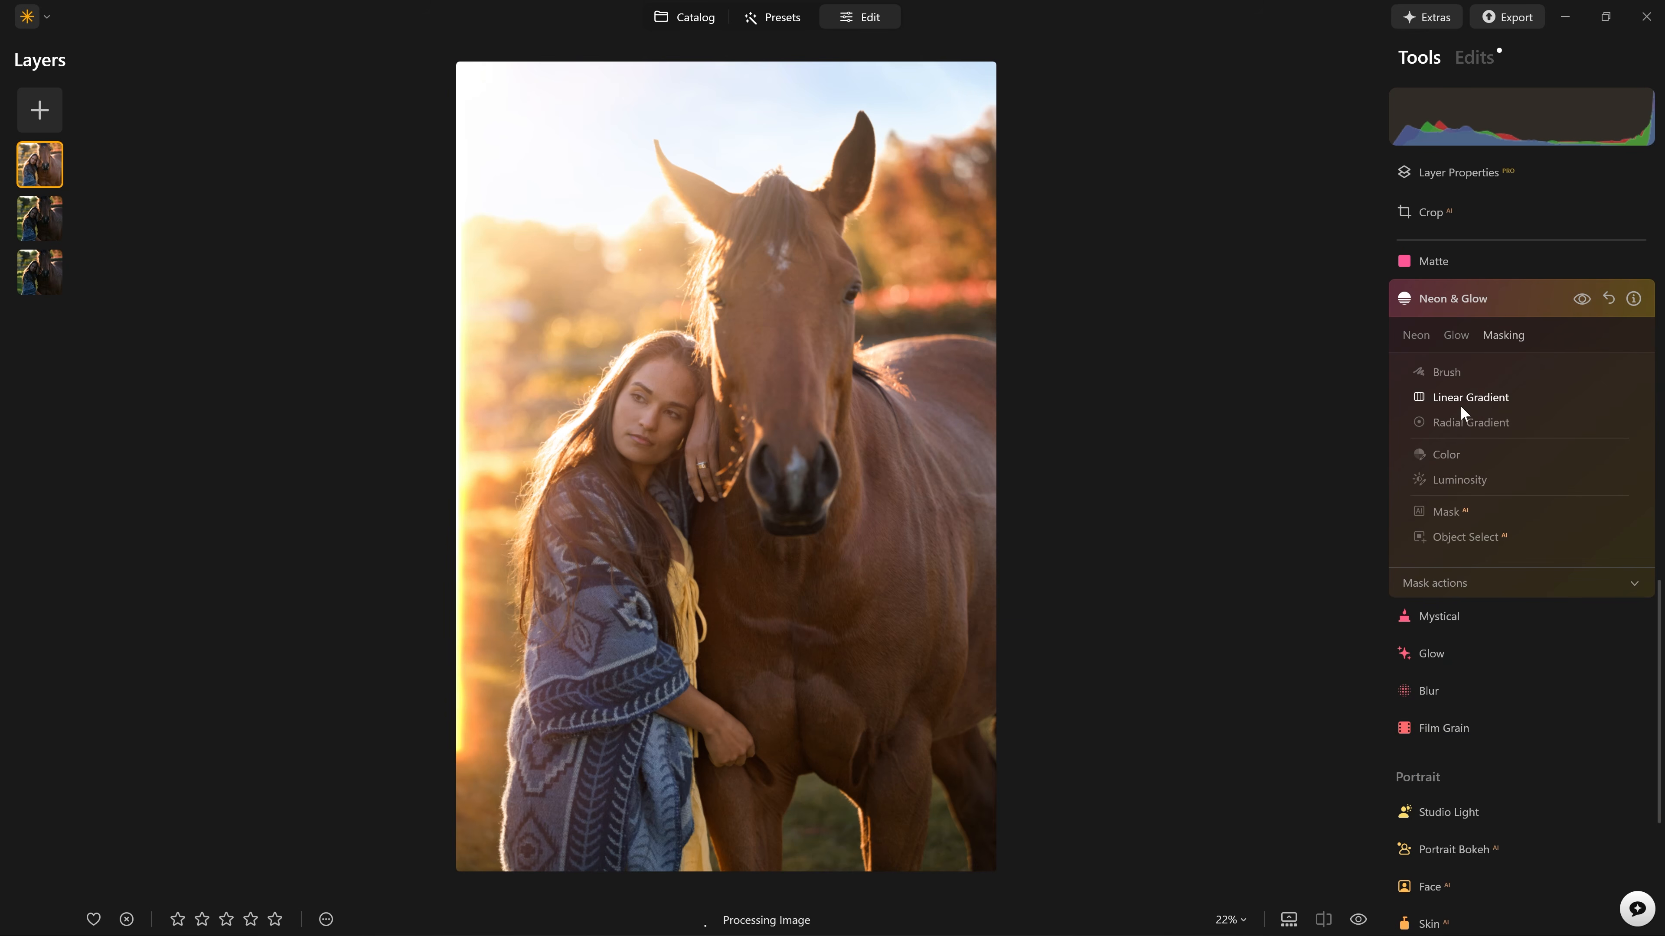
{"action": "left_click", "coordinate": [1447, 372]}
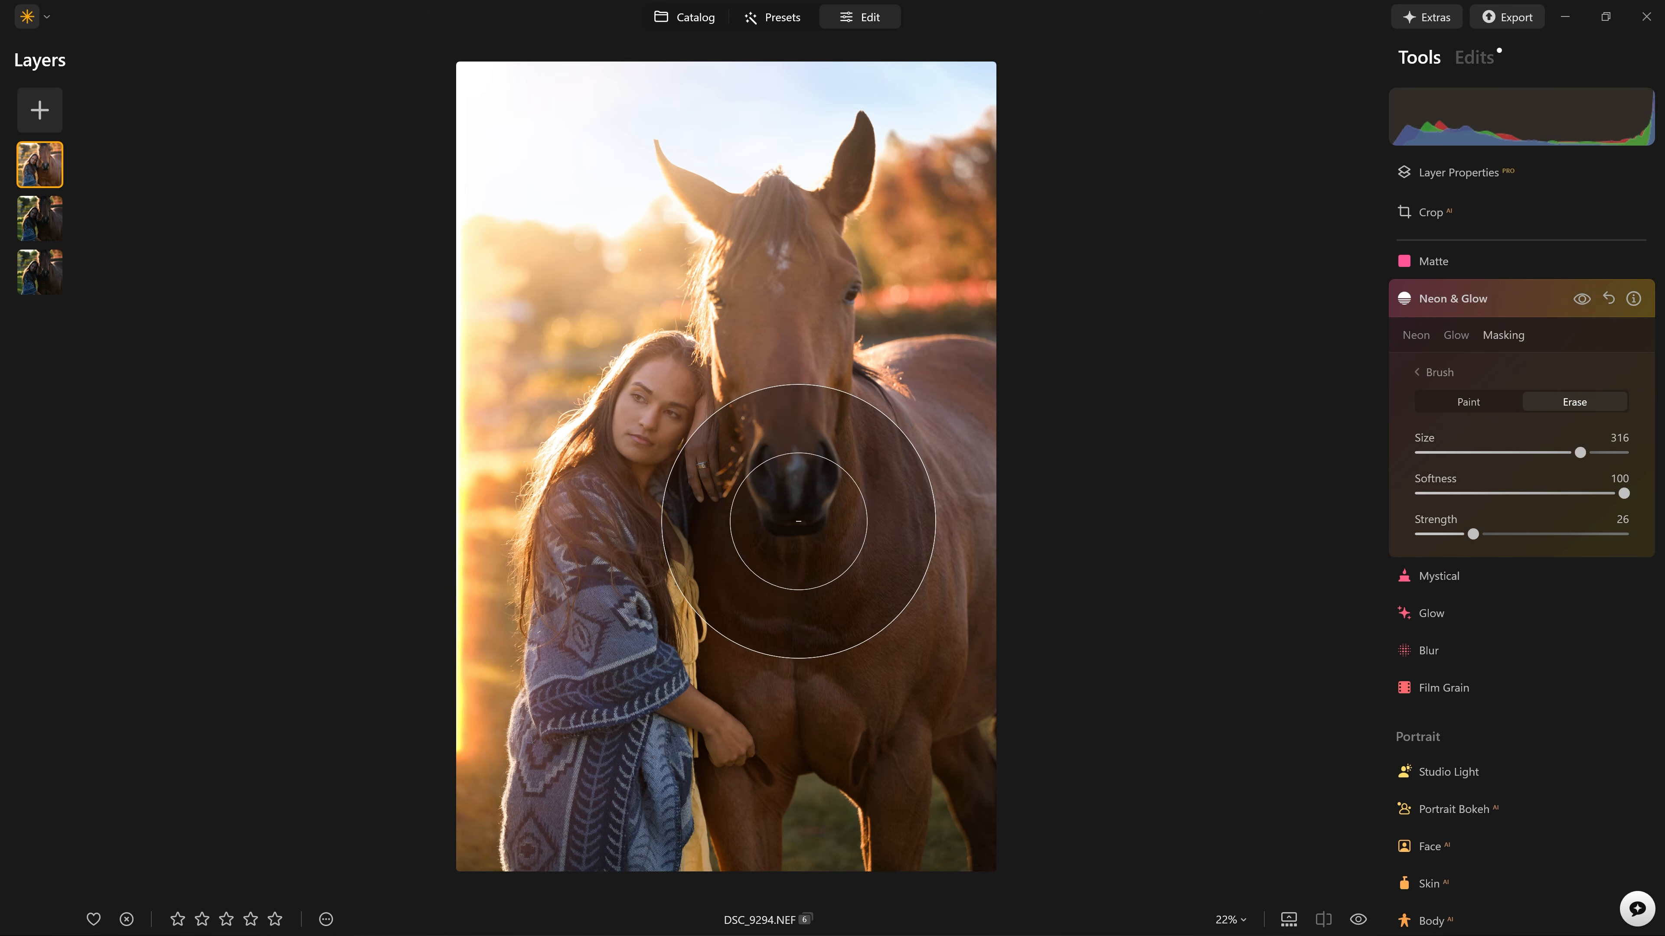
{"action": "mouse_move", "coordinate": [606, 595]}
{"action": "left_mouse_down"}
{"action": "mouse_move", "coordinate": [576, 762]}
{"action": "mouse_move", "coordinate": [550, 800]}
{"action": "mouse_move", "coordinate": [720, 596]}
{"action": "left_mouse_up"}
{"action": "left_click_drag", "start_coordinate": [1473, 534], "coordinate": [1517, 534]}
Step: Compare the photo with and without the masked Neon & Glow effect by toggling its preview several times
{"action": "left_click", "coordinate": [1584, 300]}
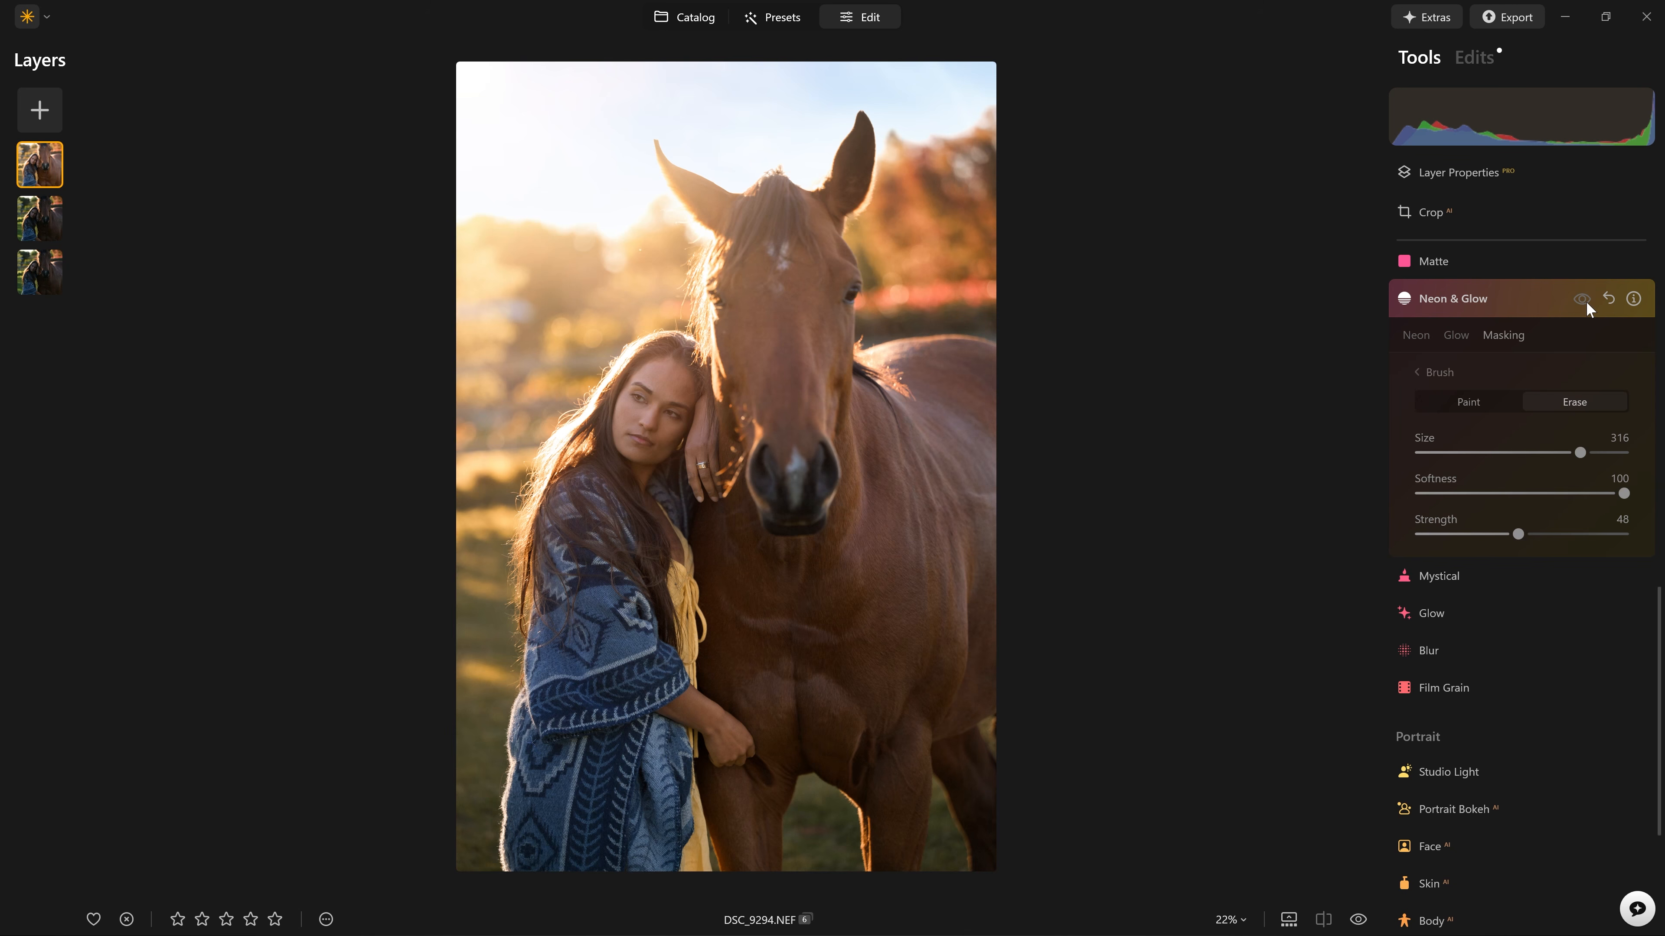
{"action": "left_click", "coordinate": [1583, 299]}
{"action": "left_click", "coordinate": [1582, 299]}
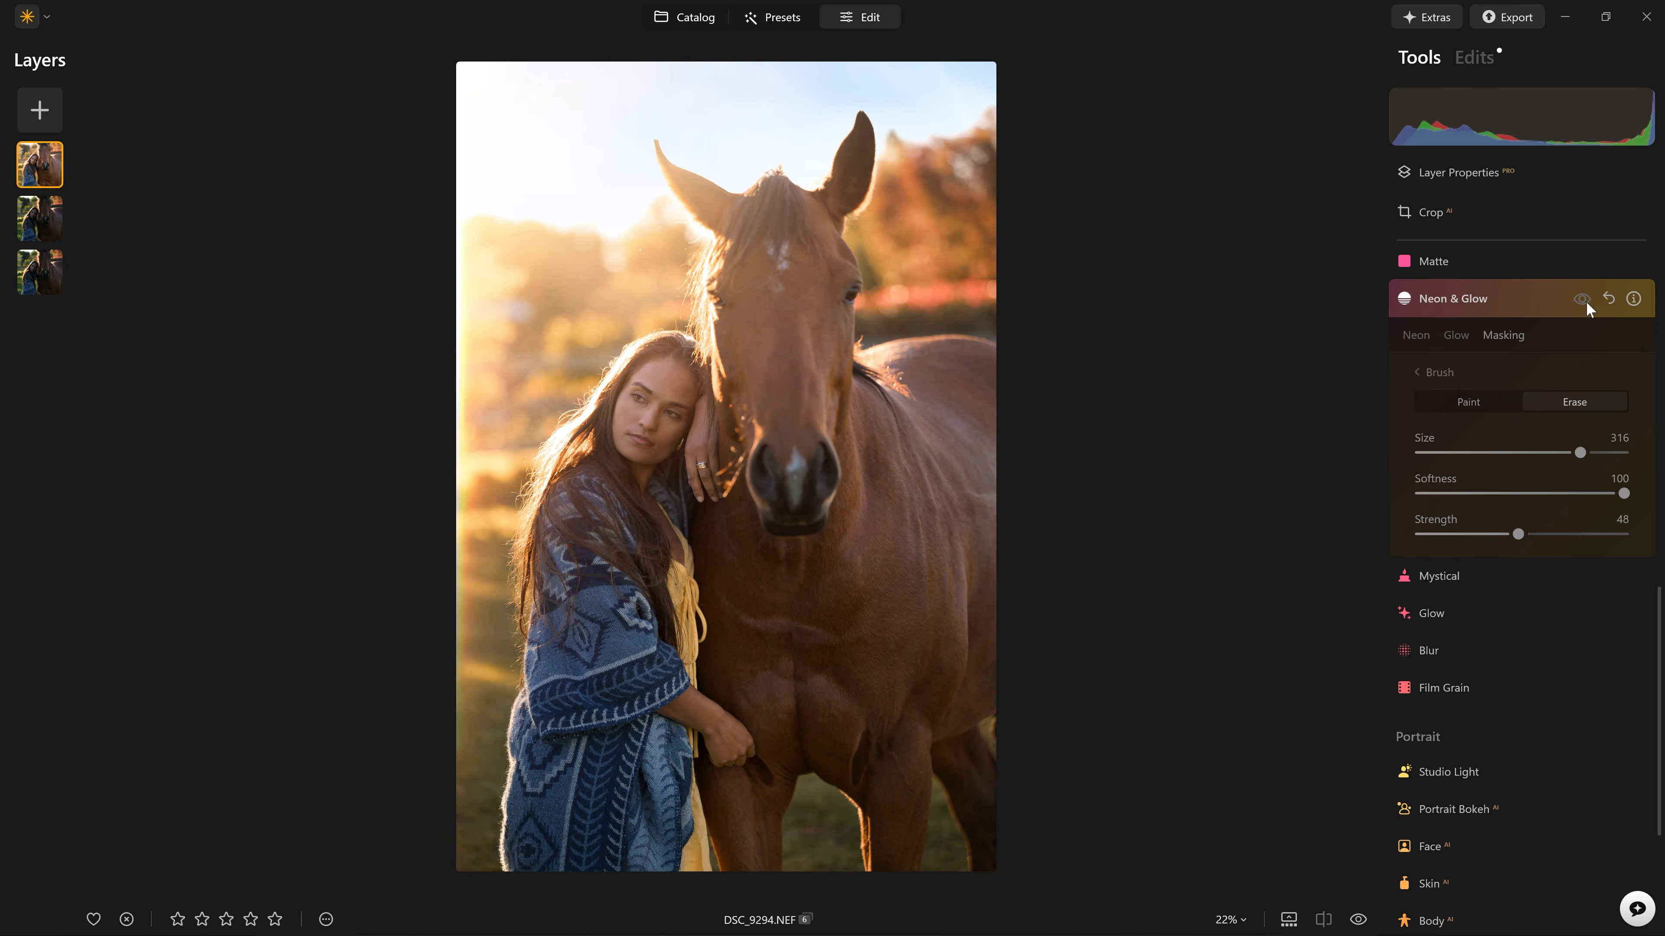
{"action": "left_click", "coordinate": [1582, 300]}
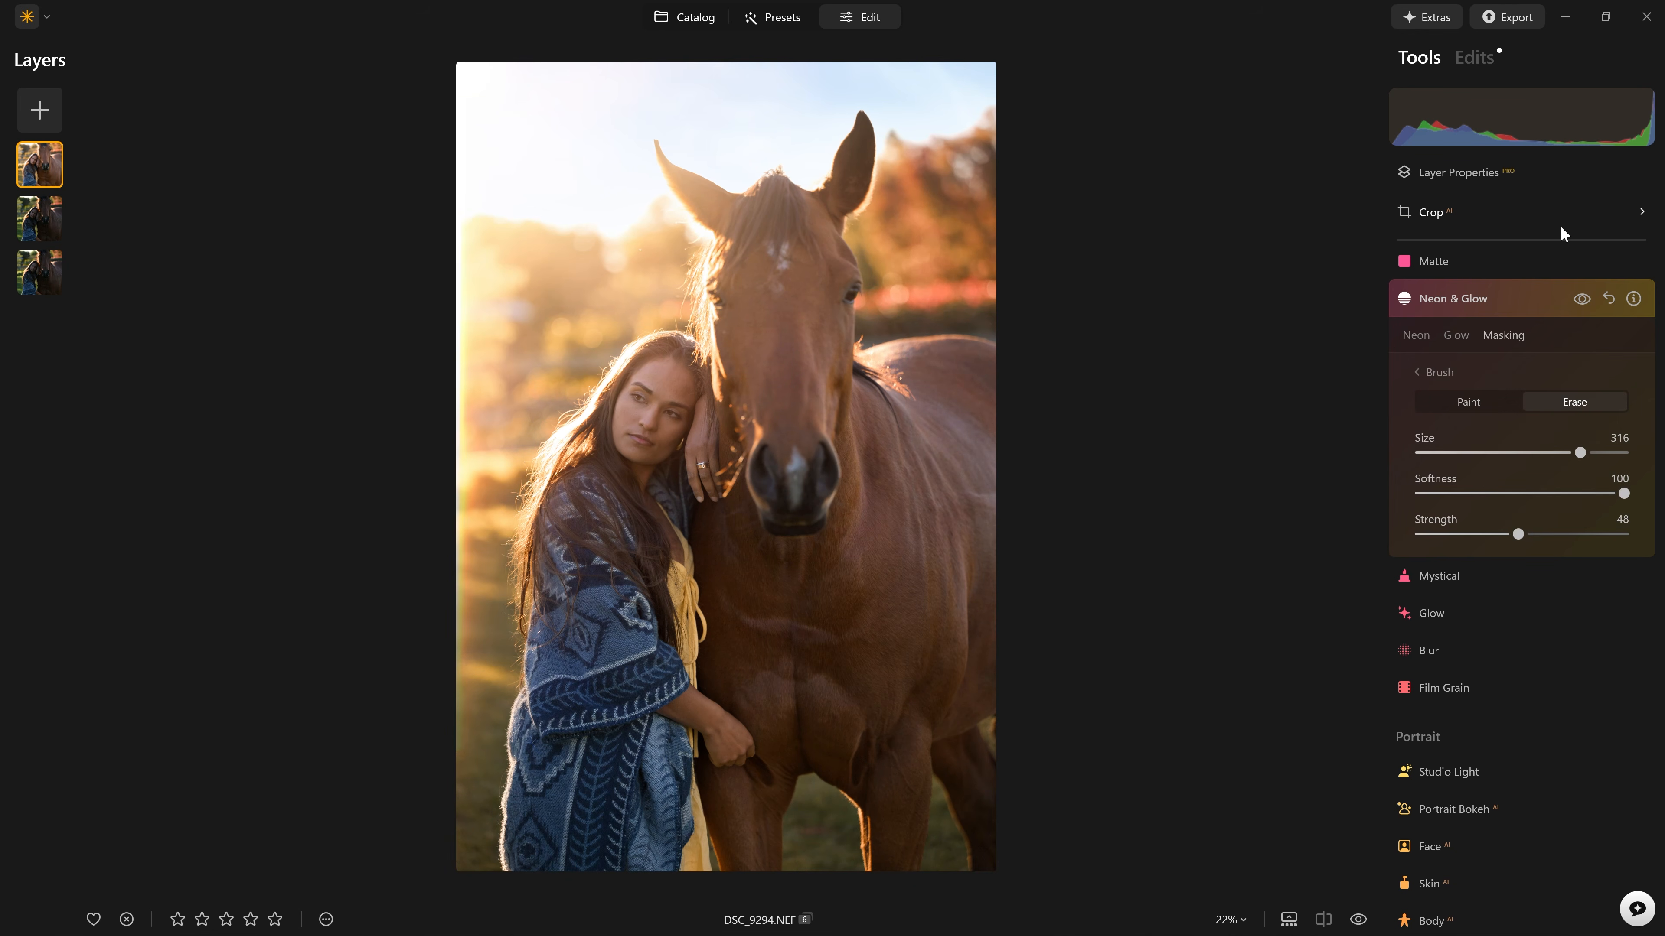
{"action": "left_click", "coordinate": [1583, 299]}
{"action": "left_click", "coordinate": [1582, 300]}
Step: Hide the uppermost layer and show it again to compare the photo with and without its combined light effects
{"action": "right_click", "coordinate": [59, 165]}
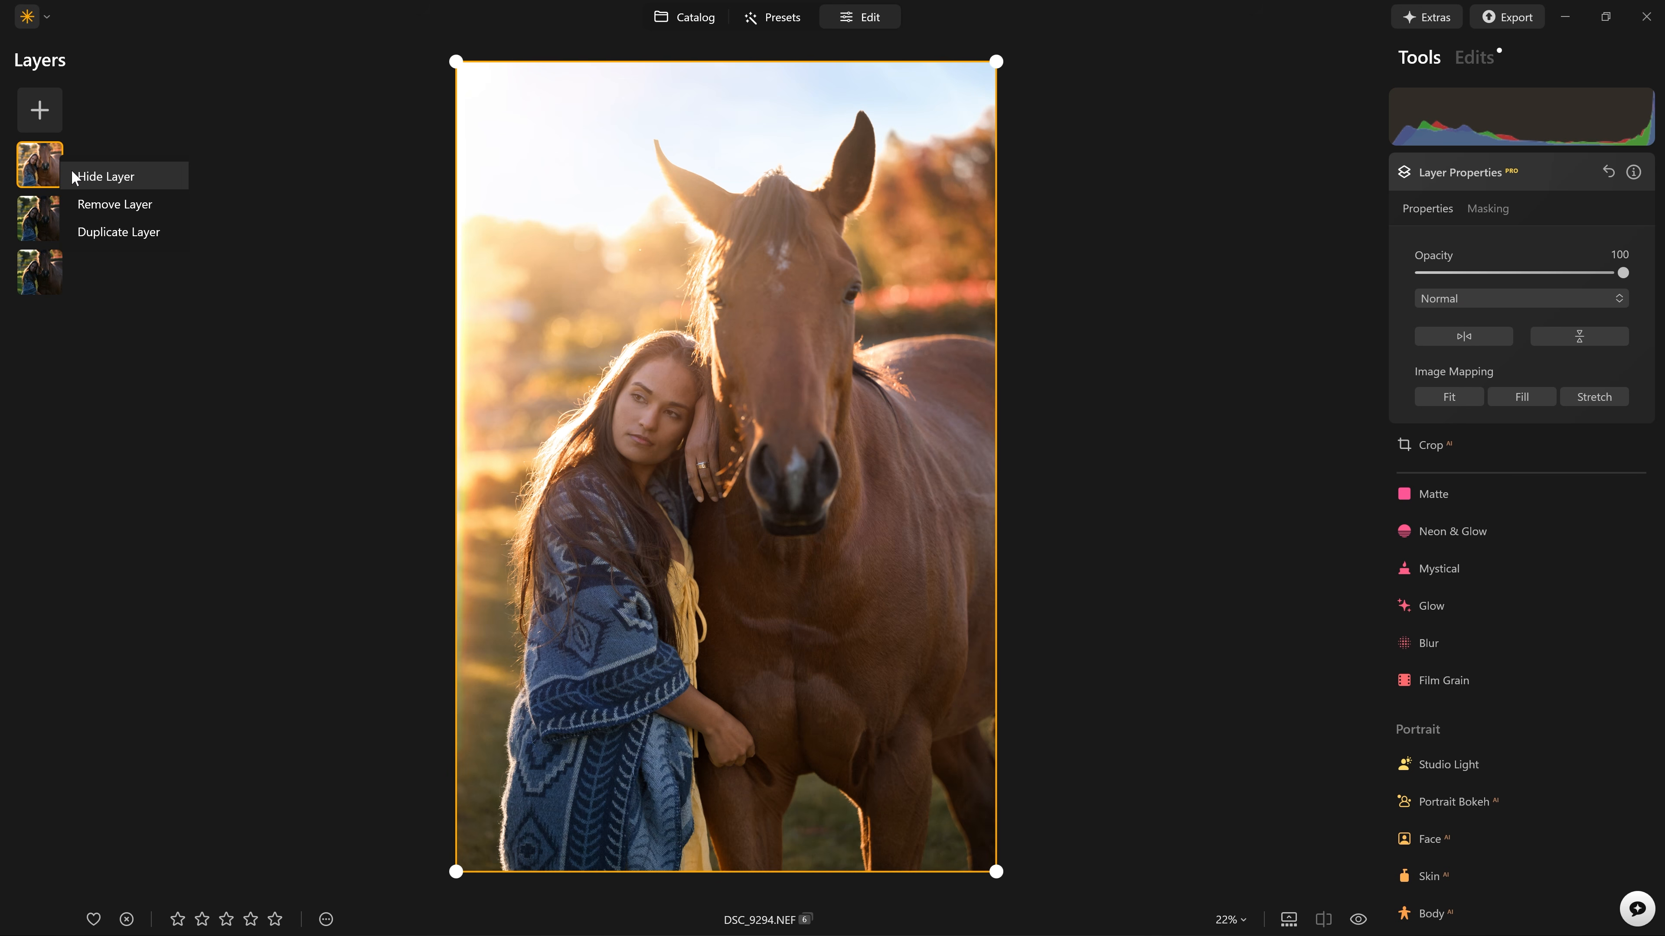
{"action": "left_click", "coordinate": [73, 175]}
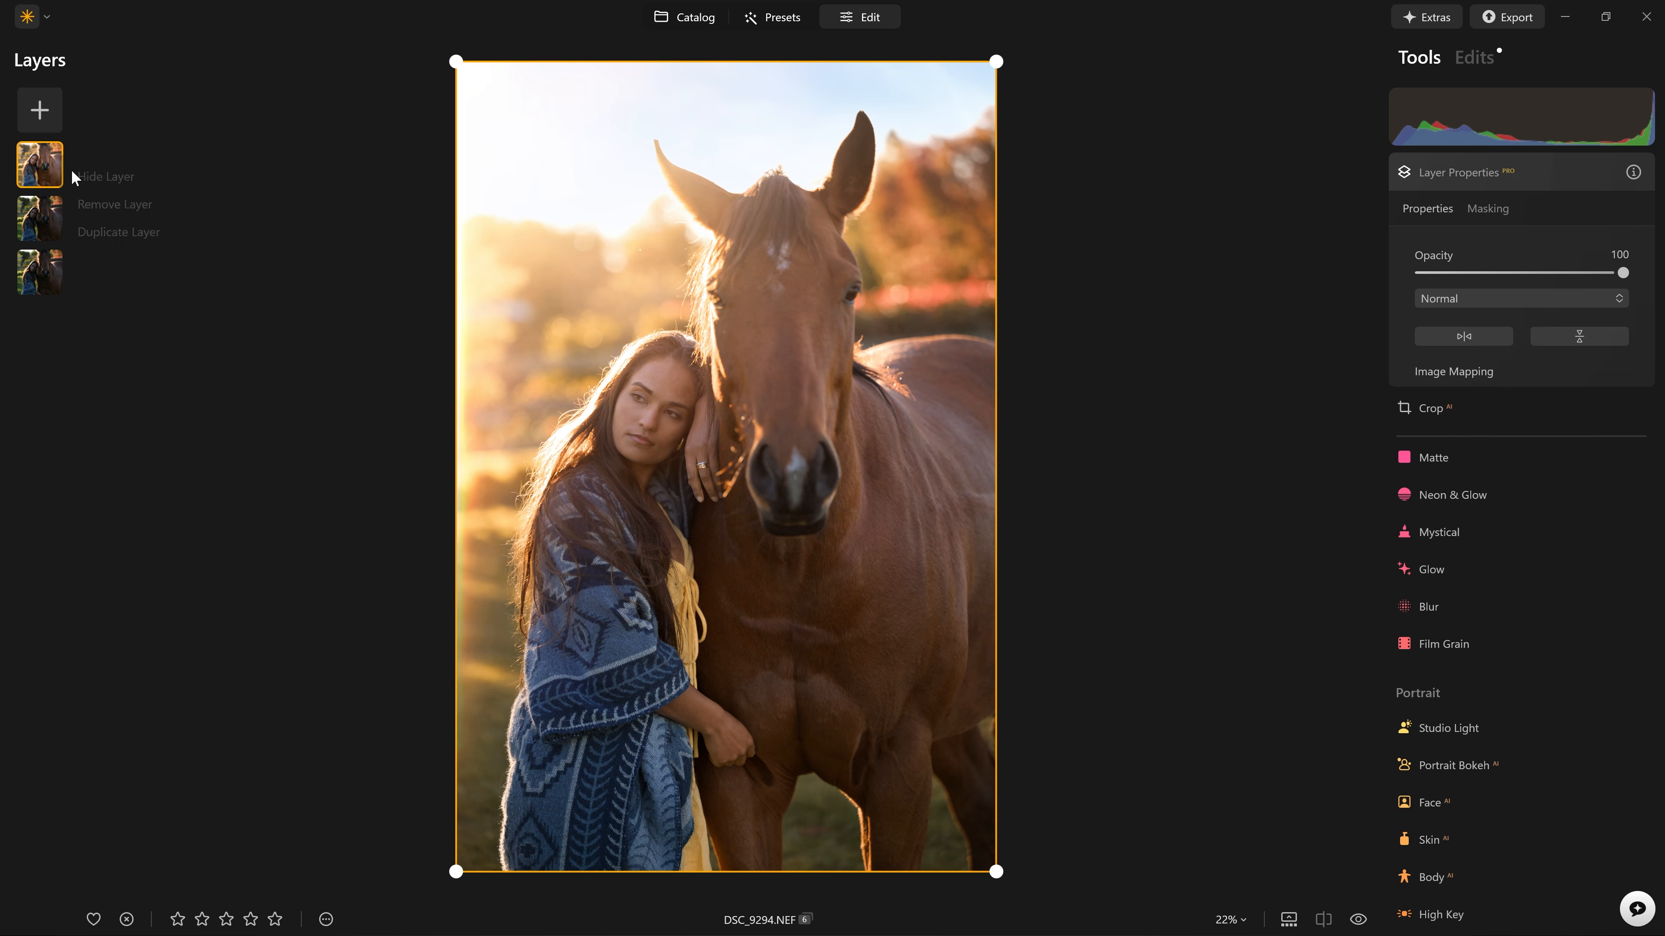
{"action": "right_click", "coordinate": [50, 178]}
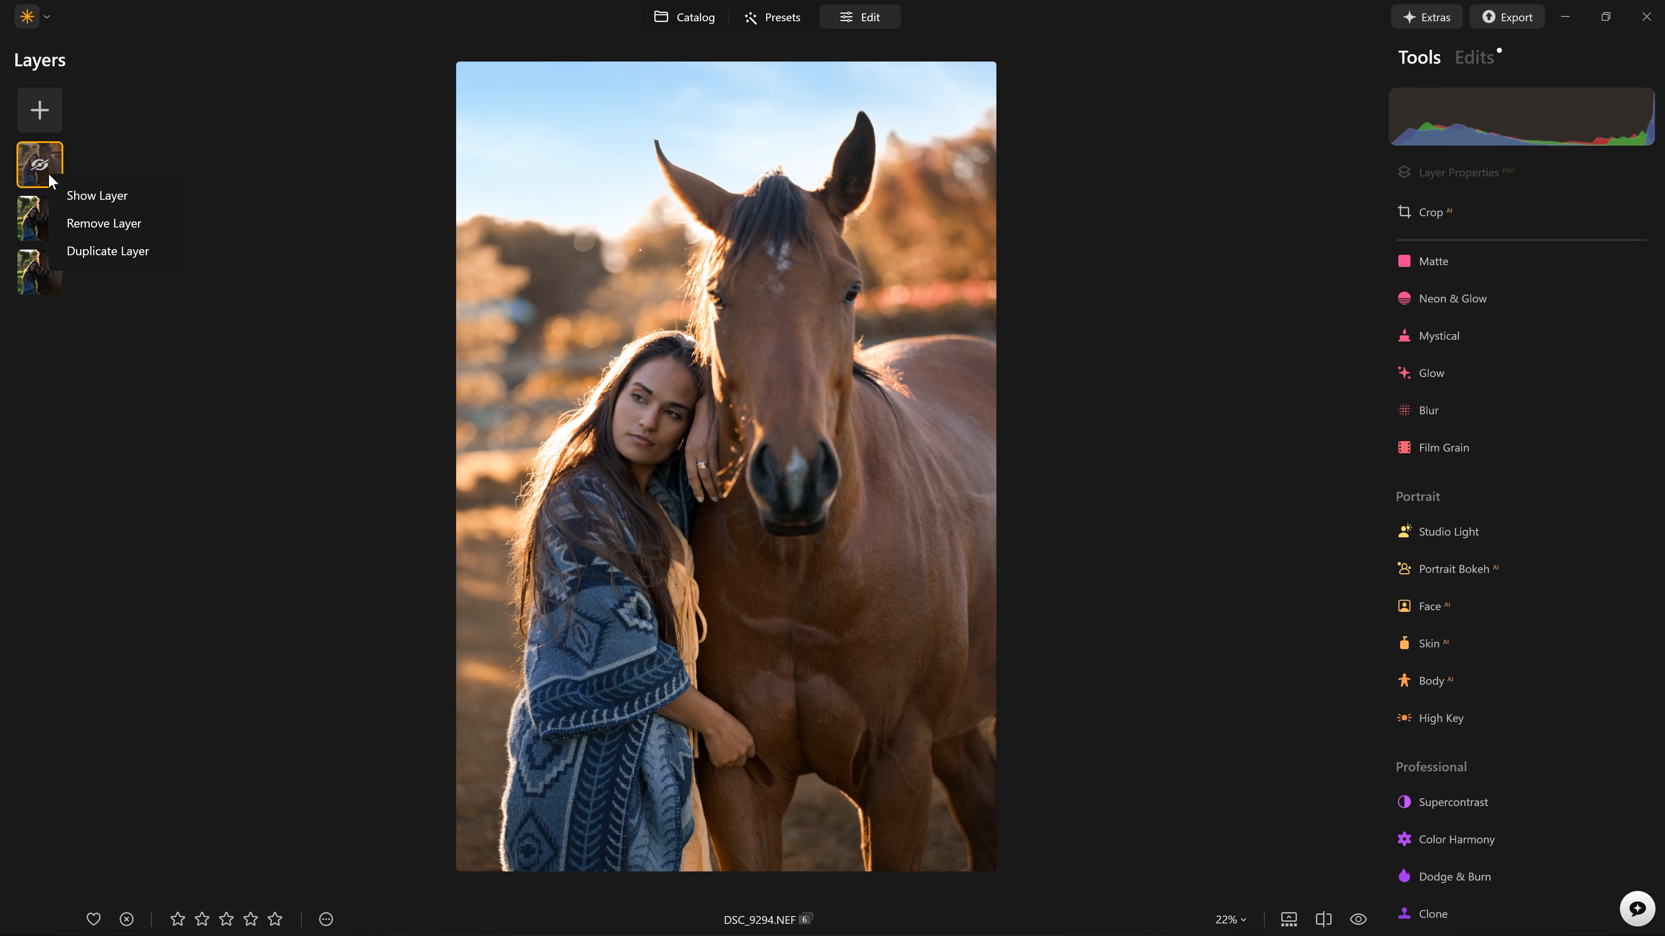
{"action": "left_click", "coordinate": [76, 197]}
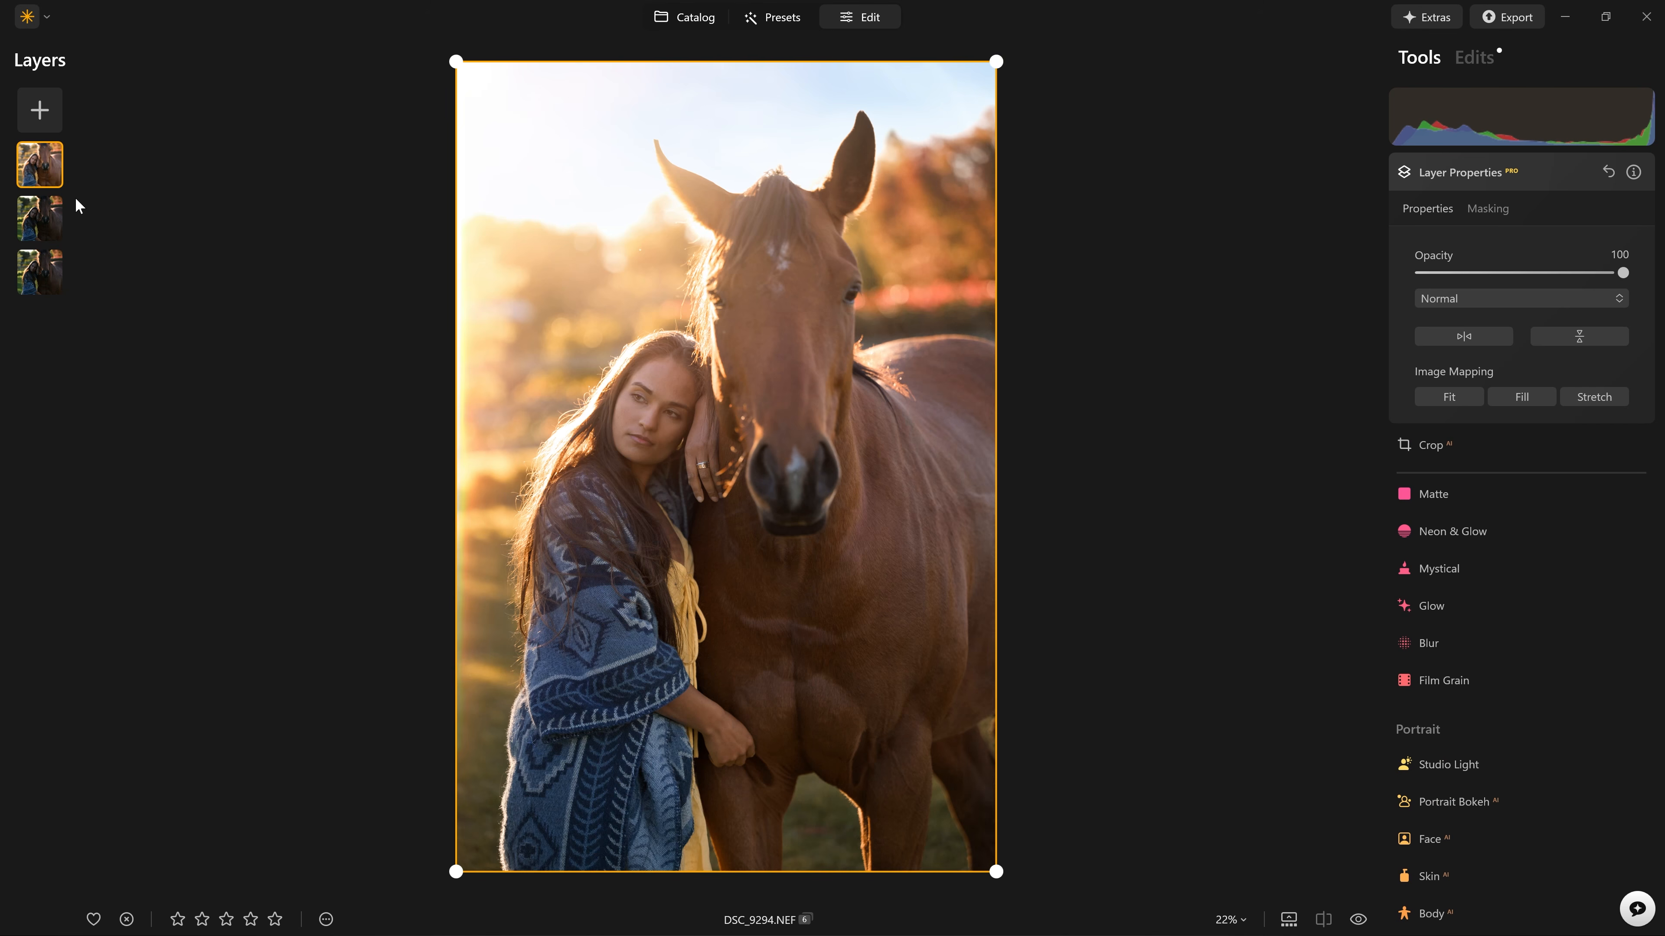